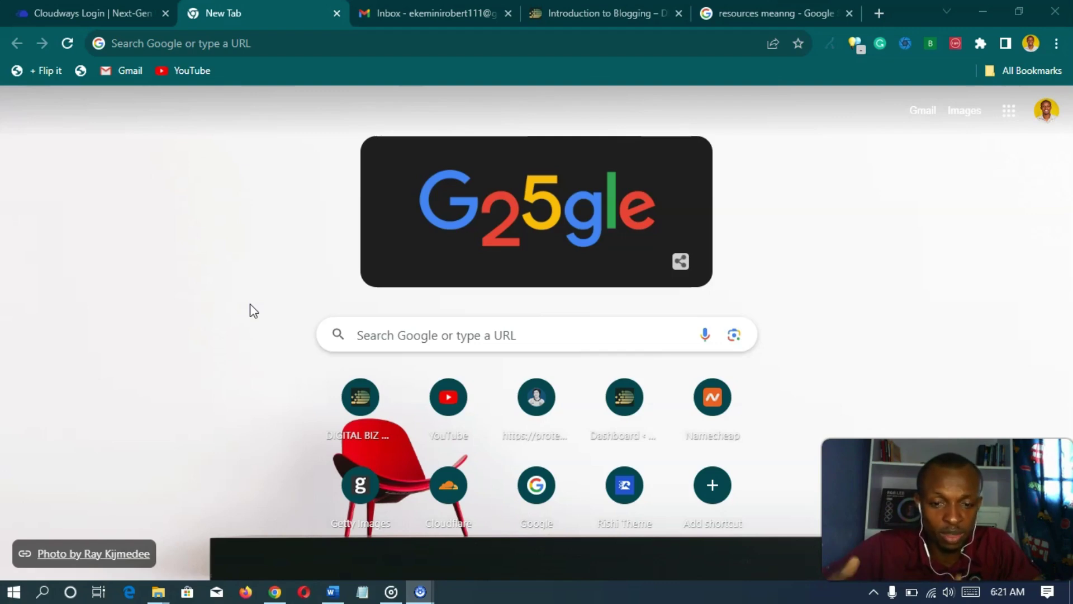
- Open Chrome's address bar suggestions on the new blank tab
click(278, 309)
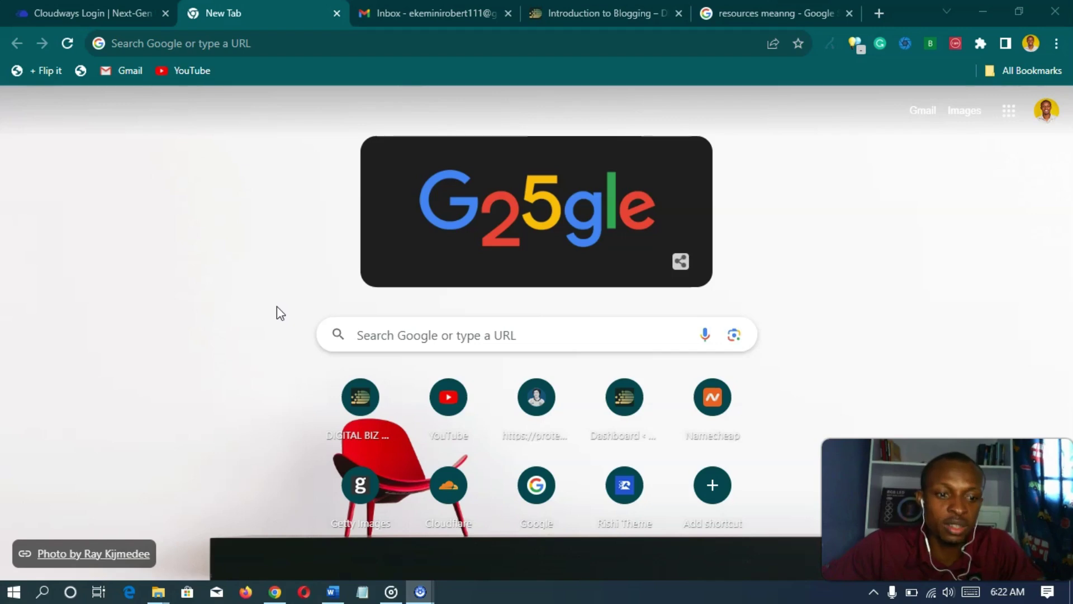
click(269, 277)
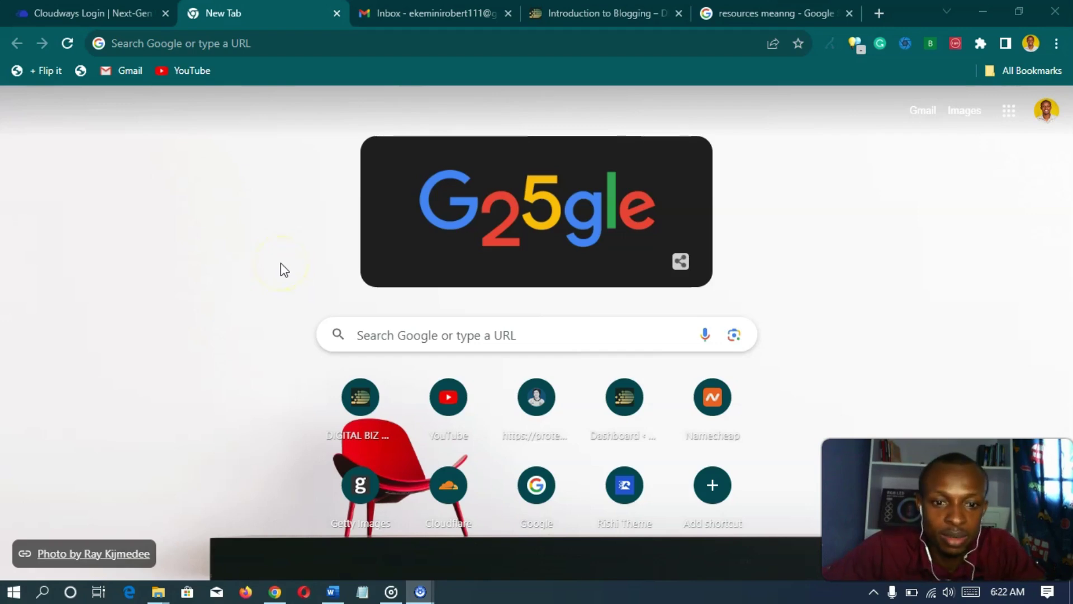
- Go to namecheap.com via the address bar autocomplete and focus its domain search box
click(393, 43)
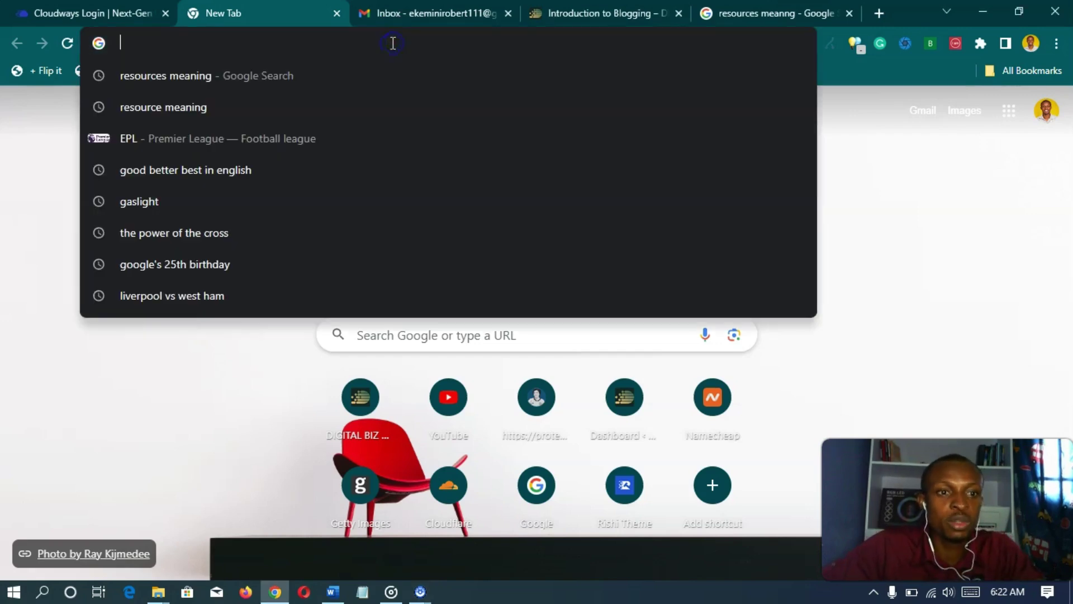
text(name)
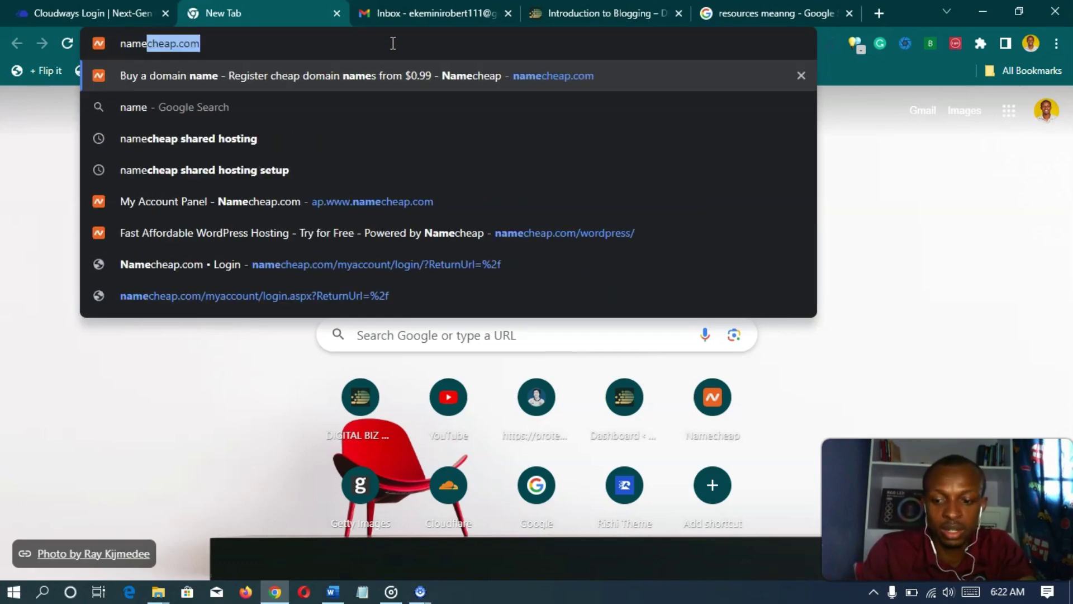
key(Return)
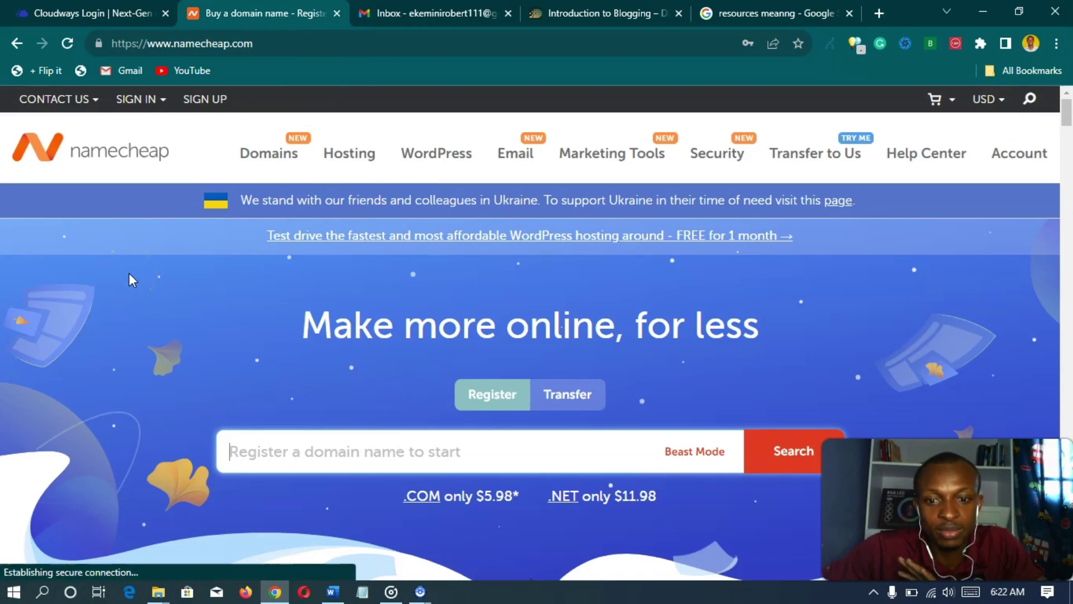
scroll(129, 273, down, 1)
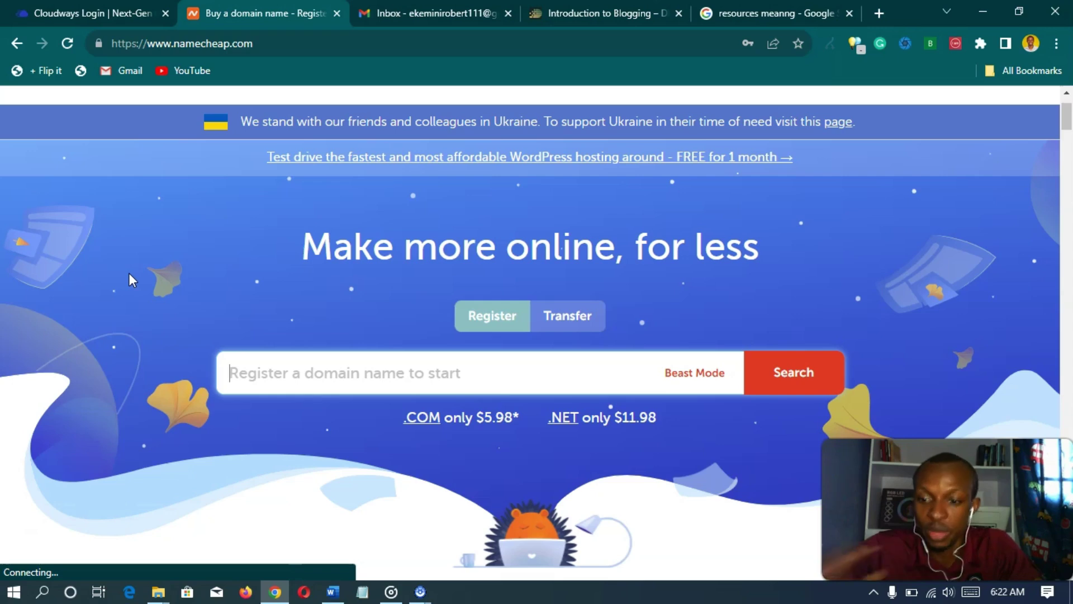
click(205, 391)
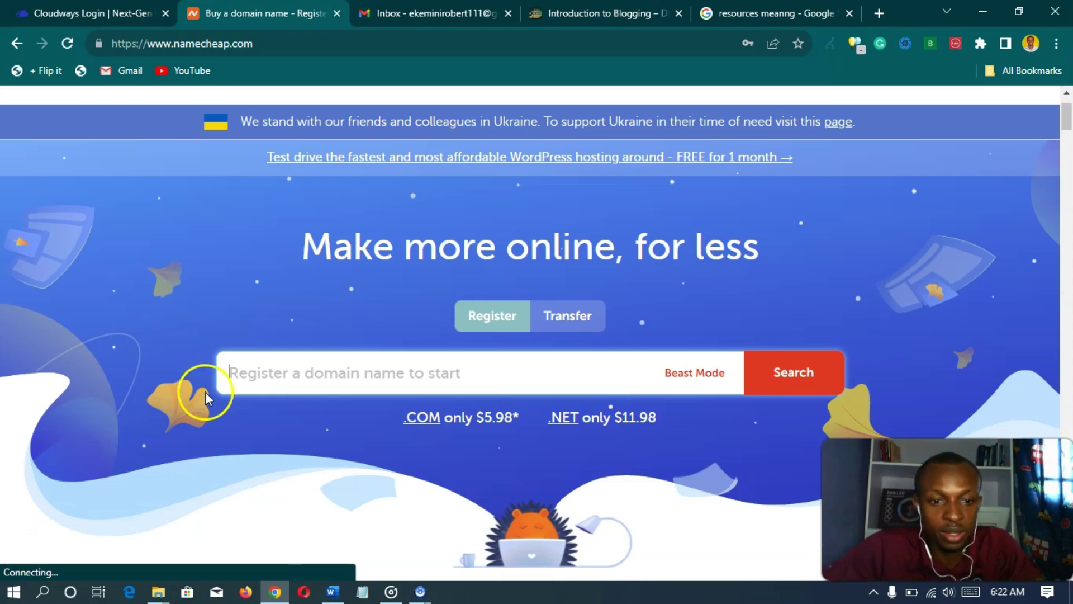
click(384, 372)
scroll(173, 262, down, 1)
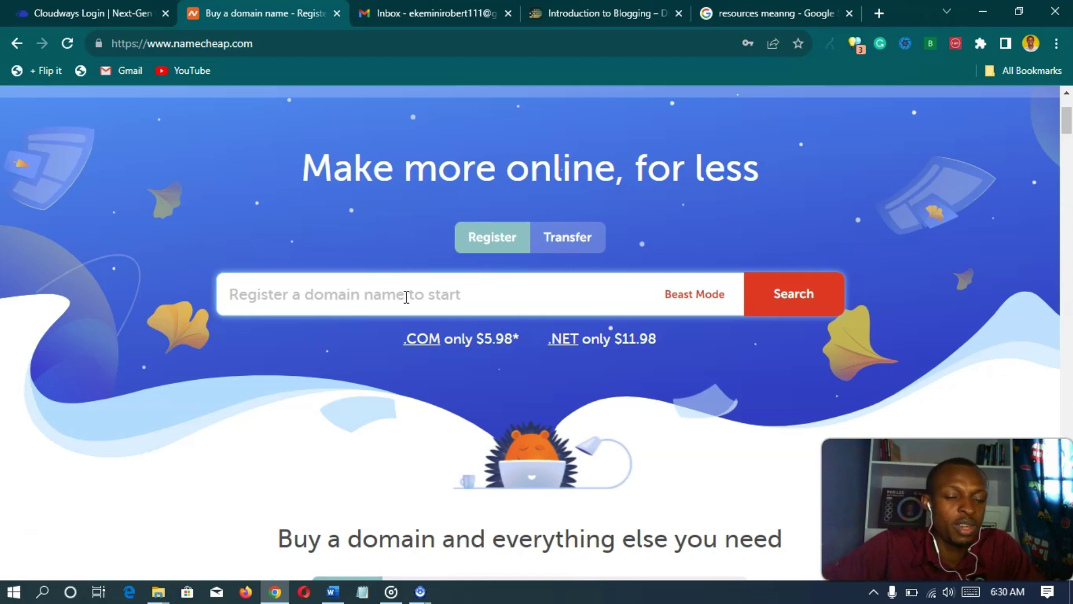
click(324, 295)
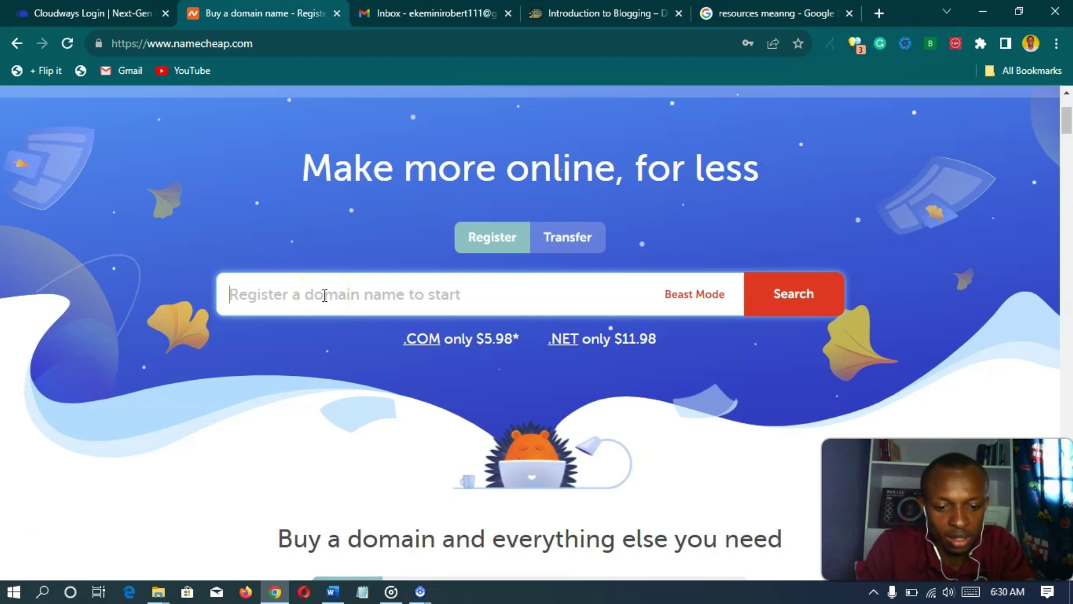
- Search Namecheap for the domain dbwscents.com
text(dbwscents)
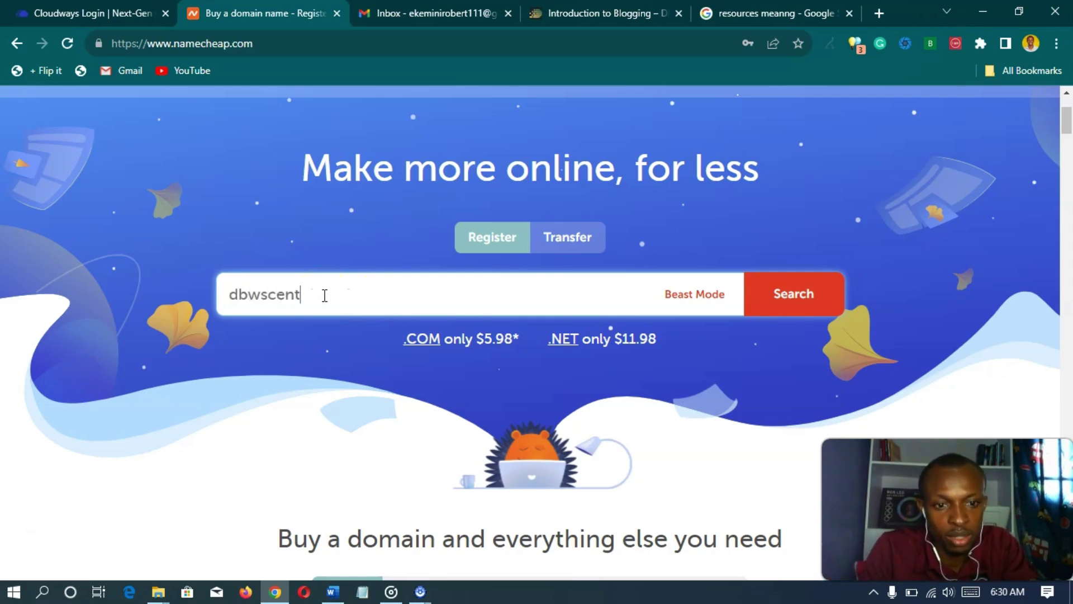
click(312, 305)
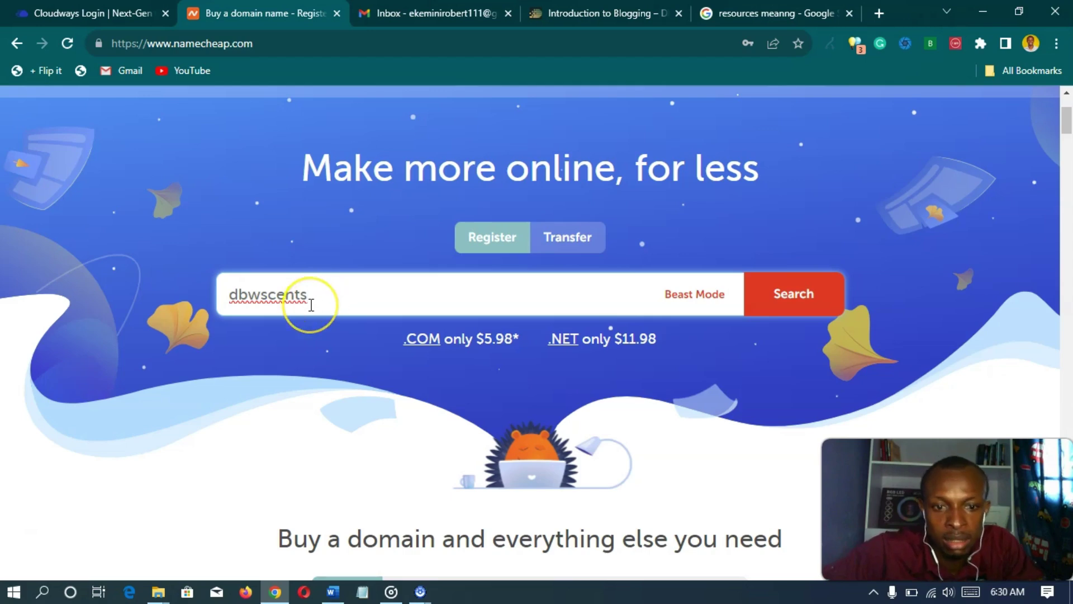
text(.com)
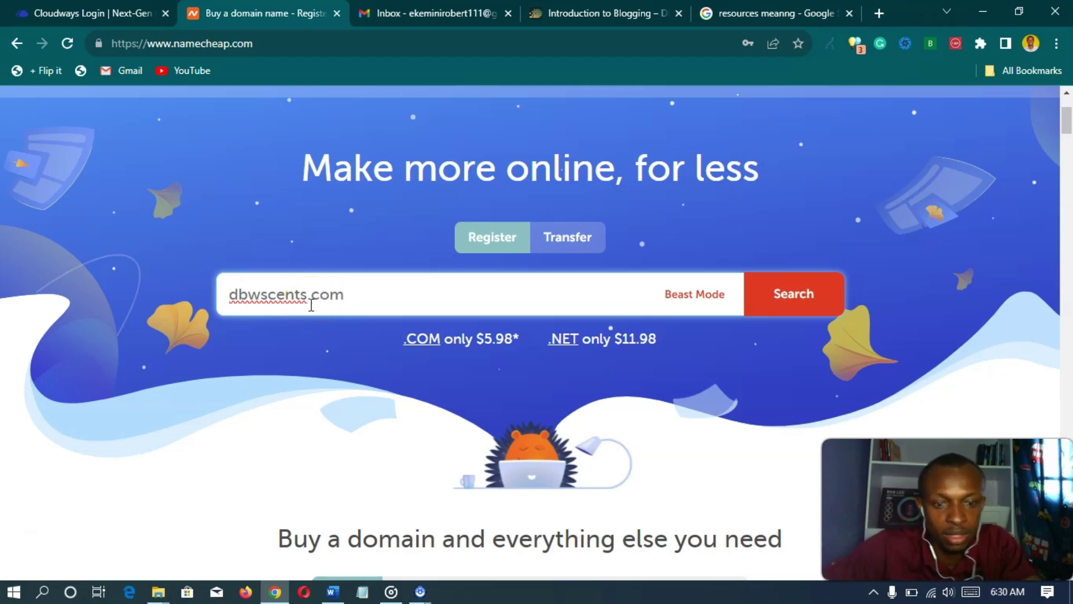
key(Return)
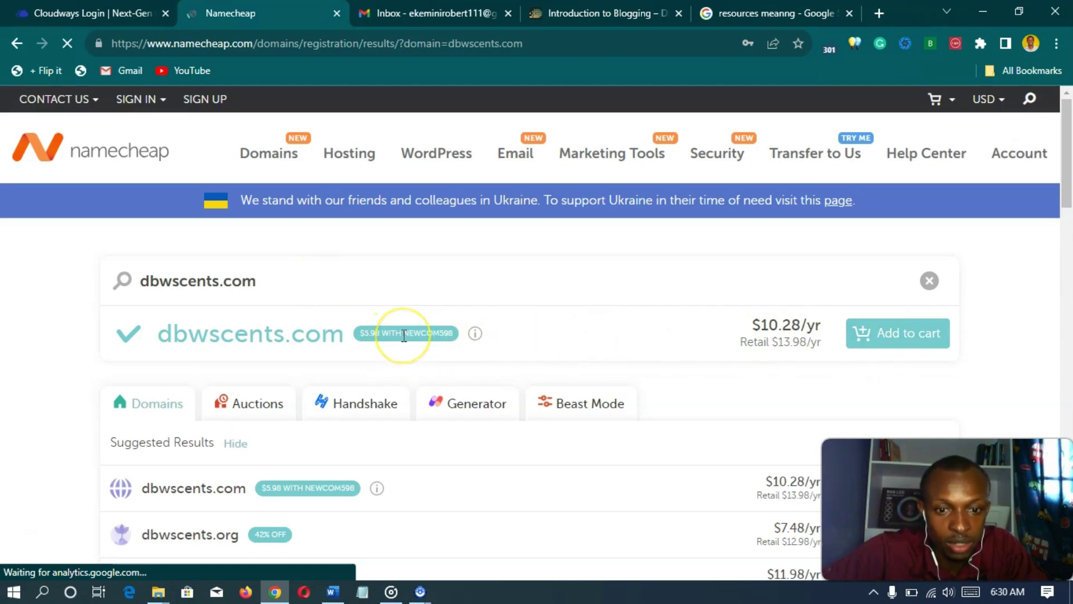
- Copy the NEWCOM598 promo code into an untitled Notepad note and return to the dbwscents.com results
drag(403, 336, 452, 336)
right_click(425, 329)
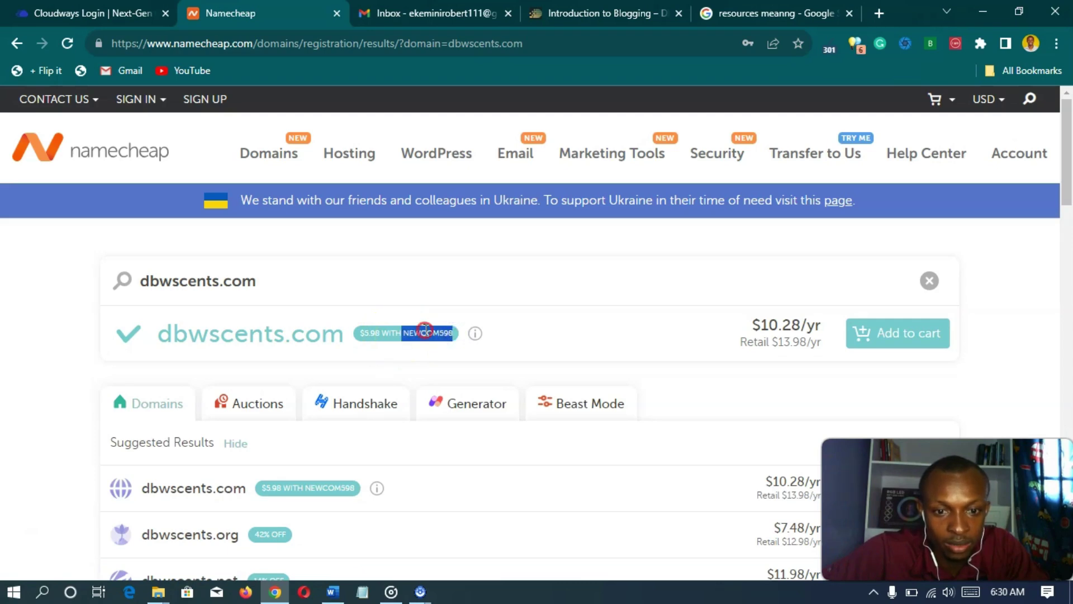
click(462, 342)
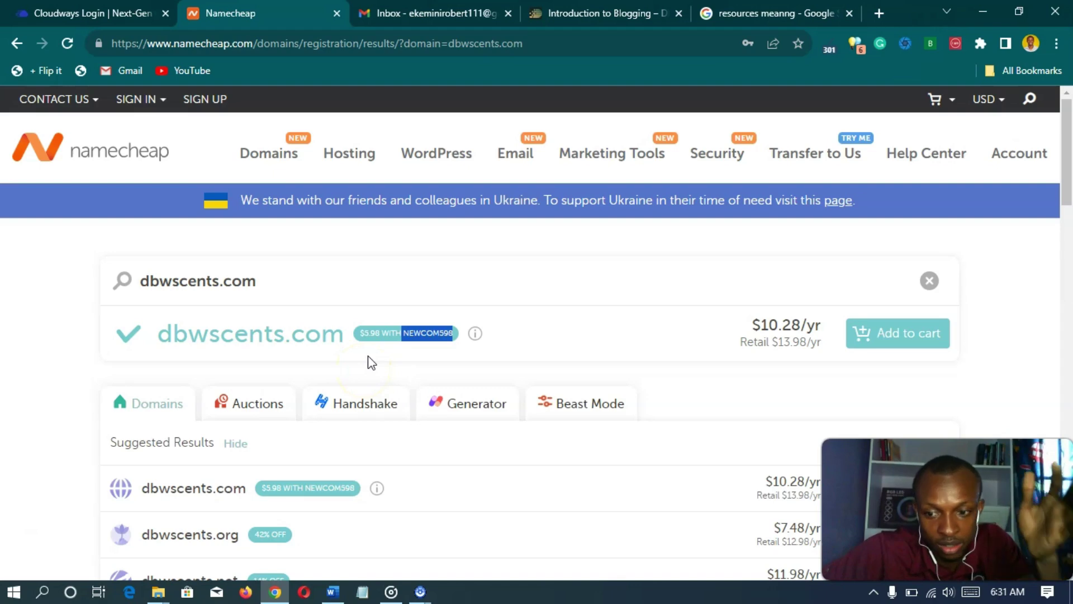
click(363, 592)
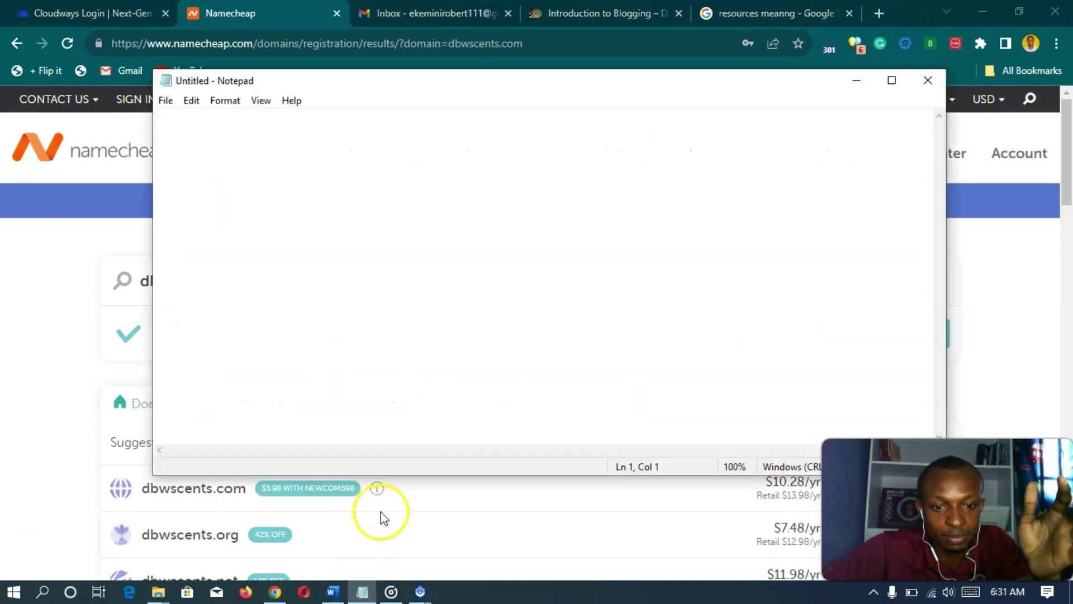
key(ctrl+v)
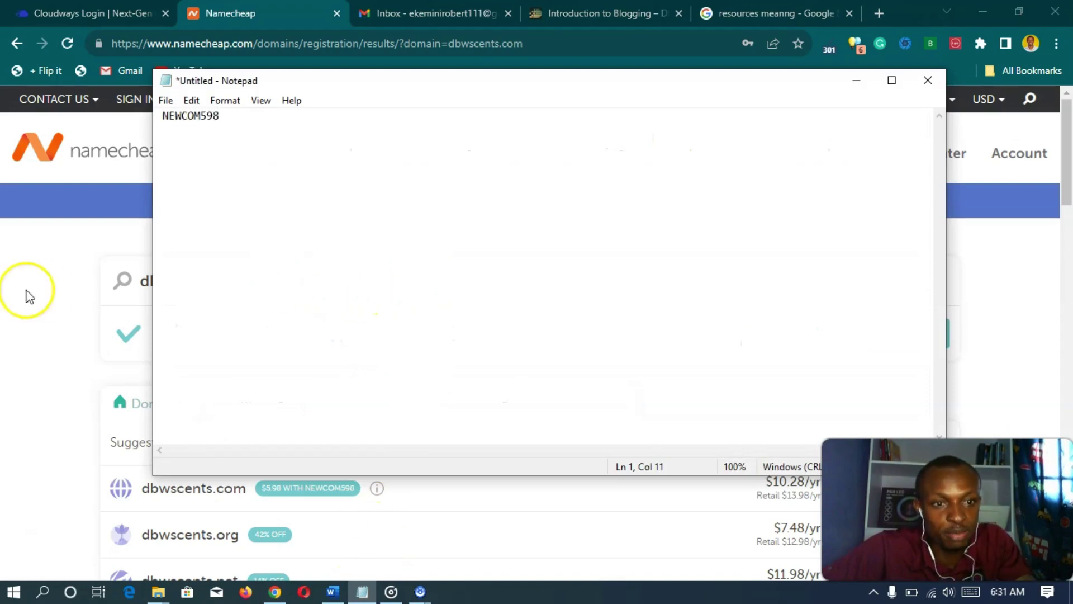
click(15, 291)
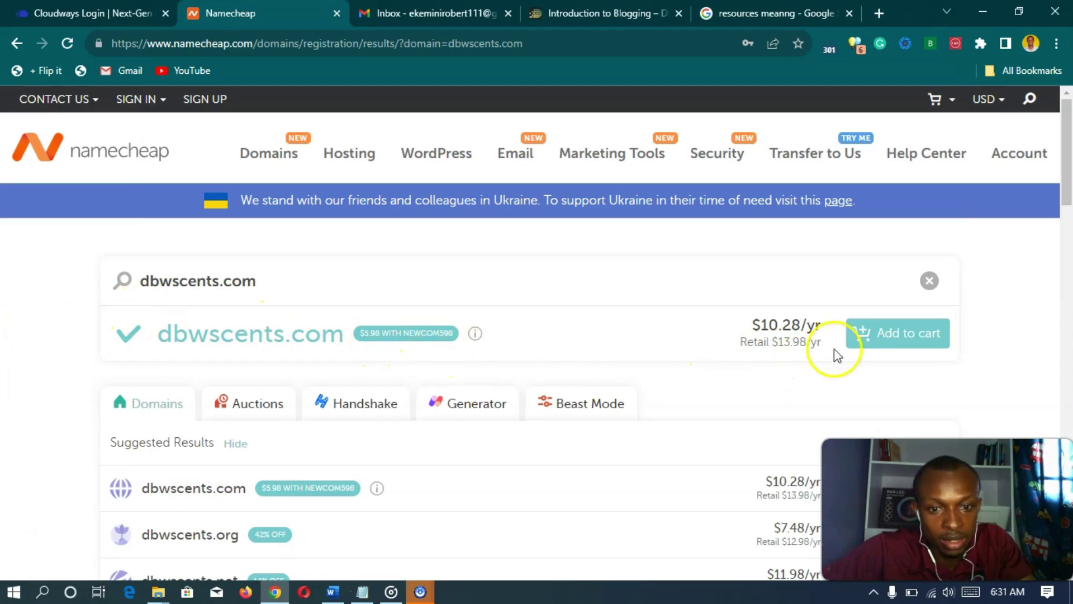
click(880, 339)
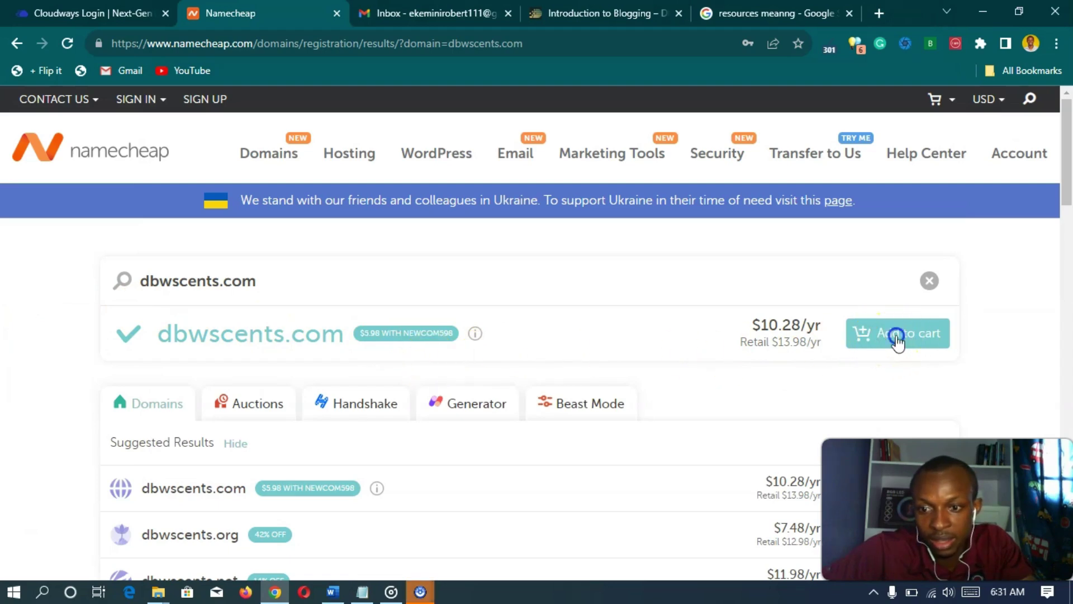
- Add dbwscents.com to the cart and check out, showing 1 year at $10.28
click(897, 336)
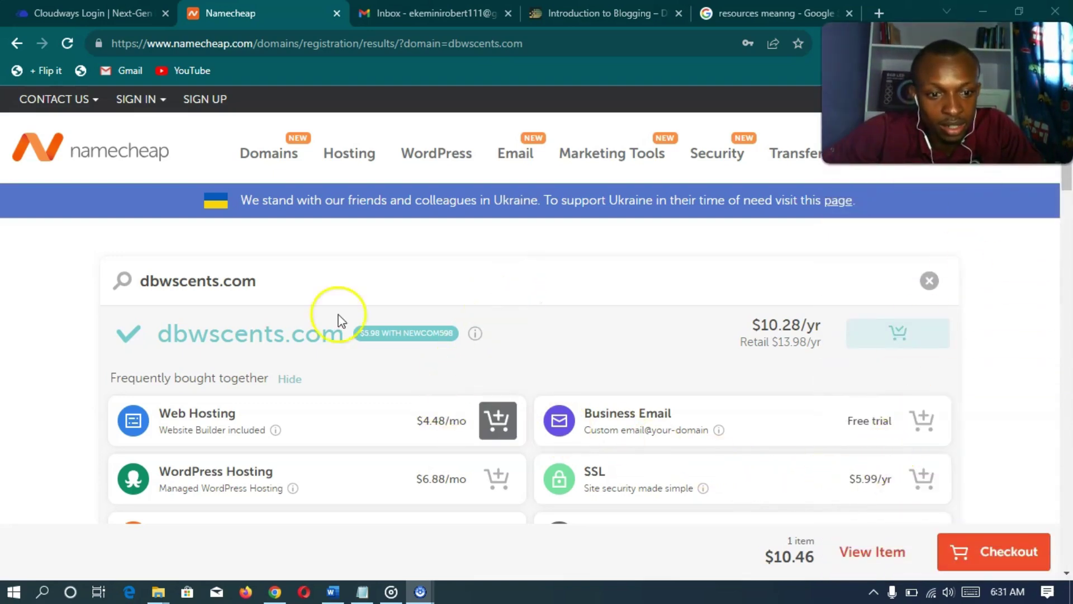
scroll(290, 479, down, 1)
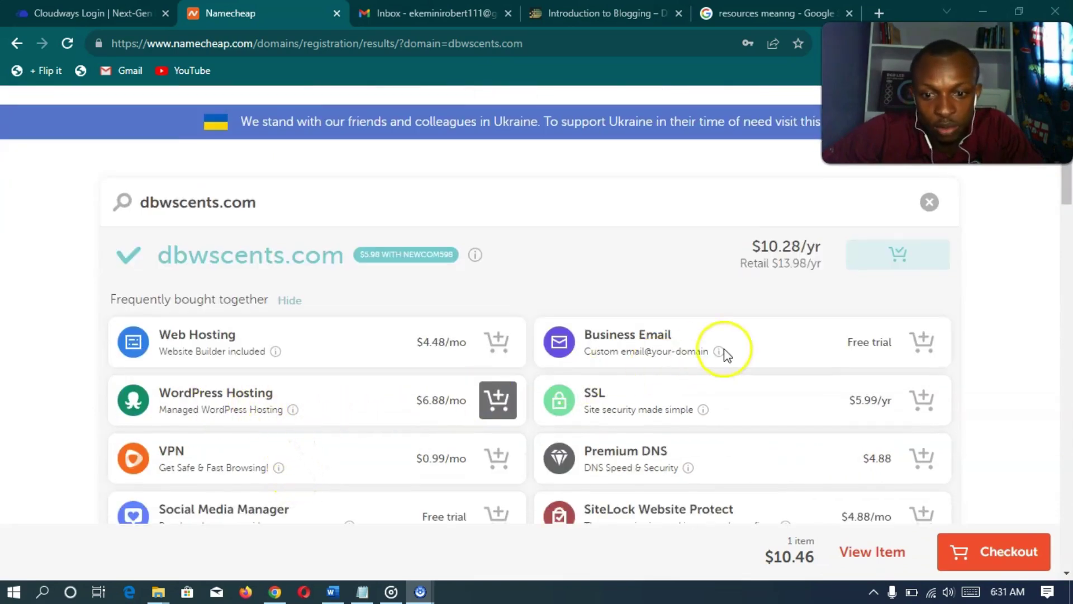
scroll(559, 351, up, 1)
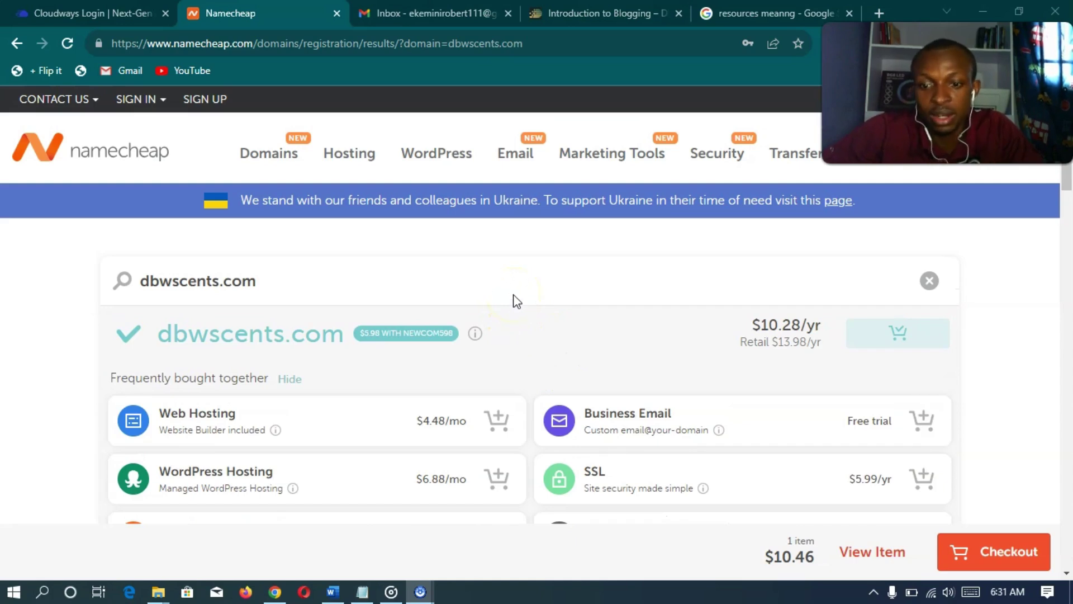
click(967, 559)
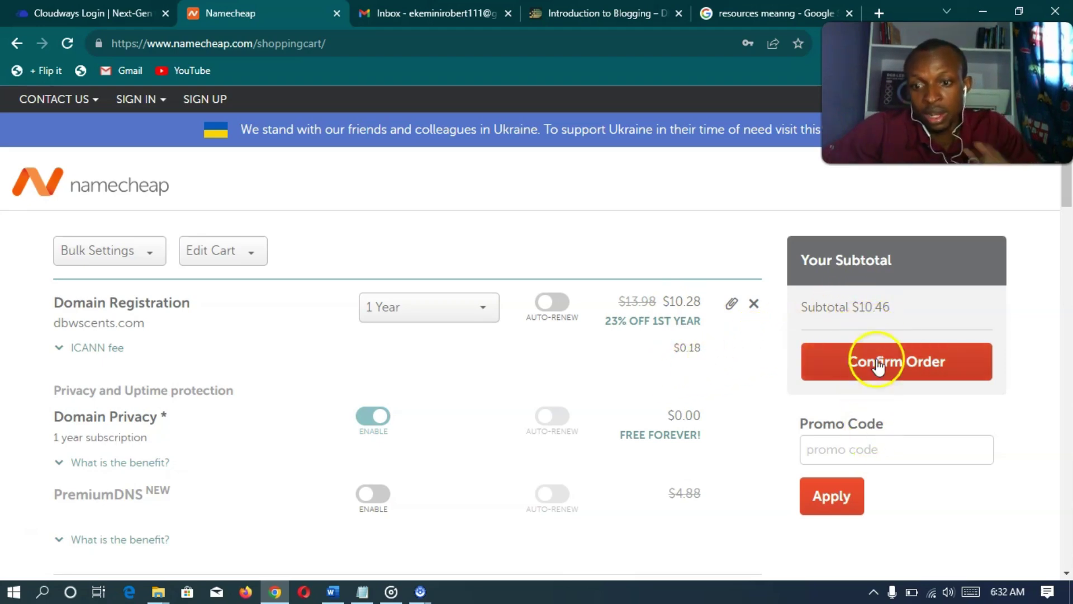
- Apply promo code NEWCOM598 to the order; it is rejected as expired
click(874, 448)
text(NEWCOM598)
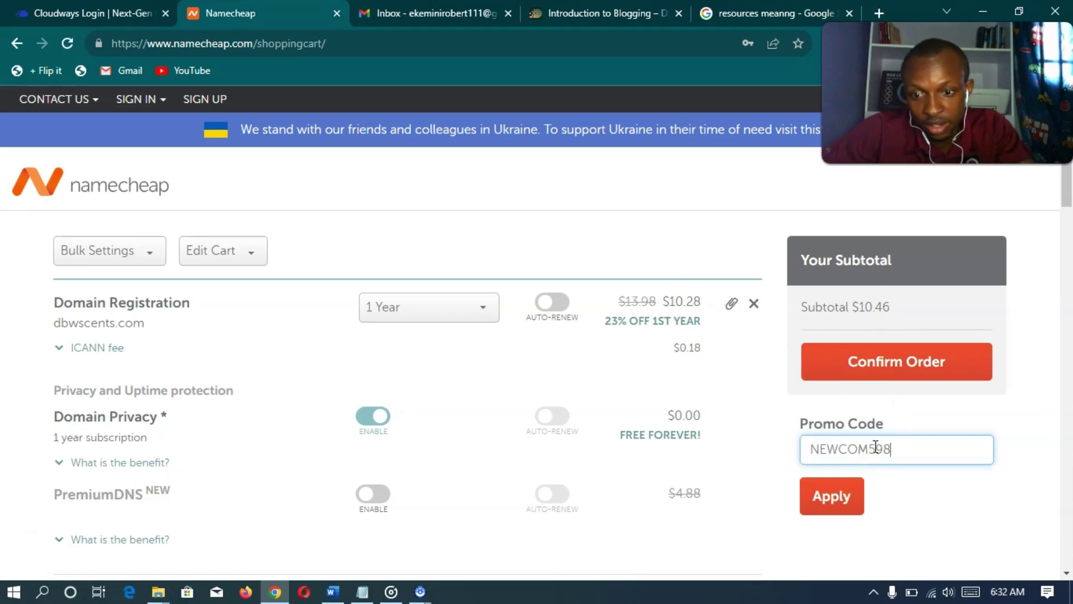
click(823, 495)
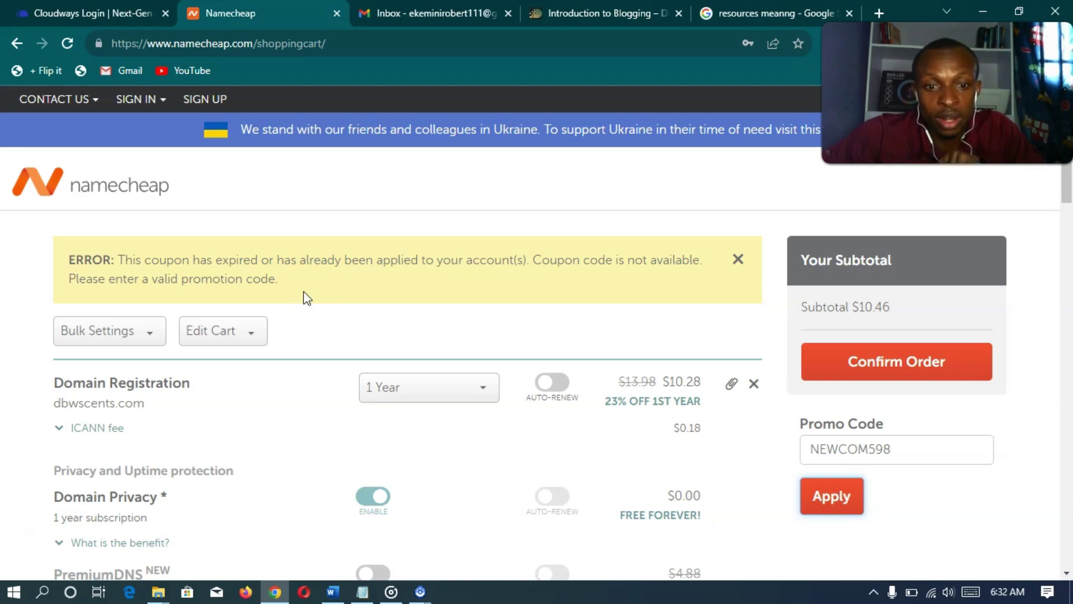
- Confirm the $10.46 cart order to reach the Login/Signup page
scroll(303, 293, down, 1)
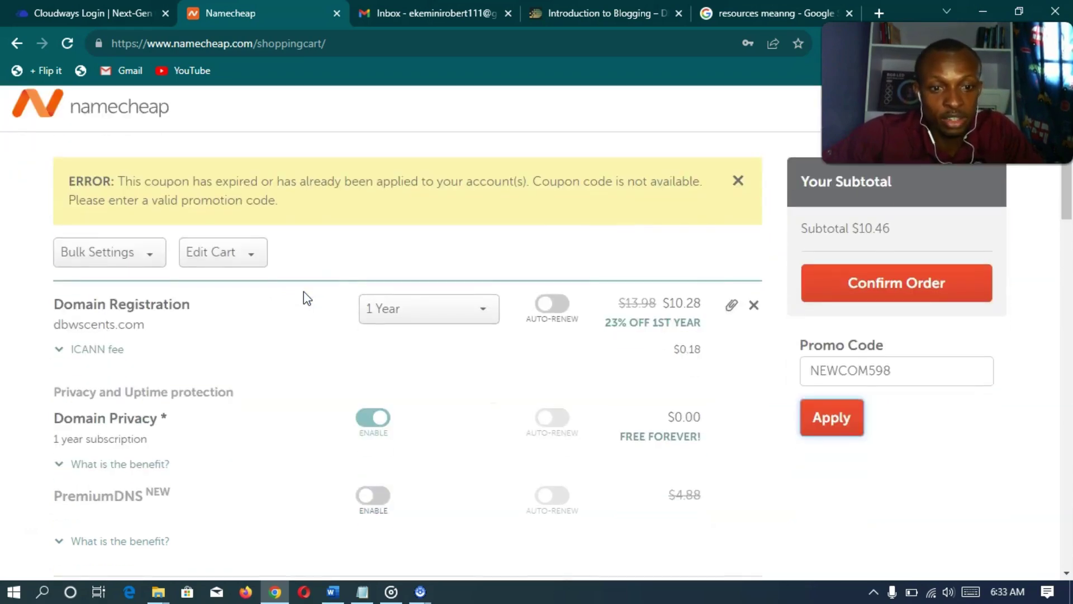
scroll(304, 293, up, 1)
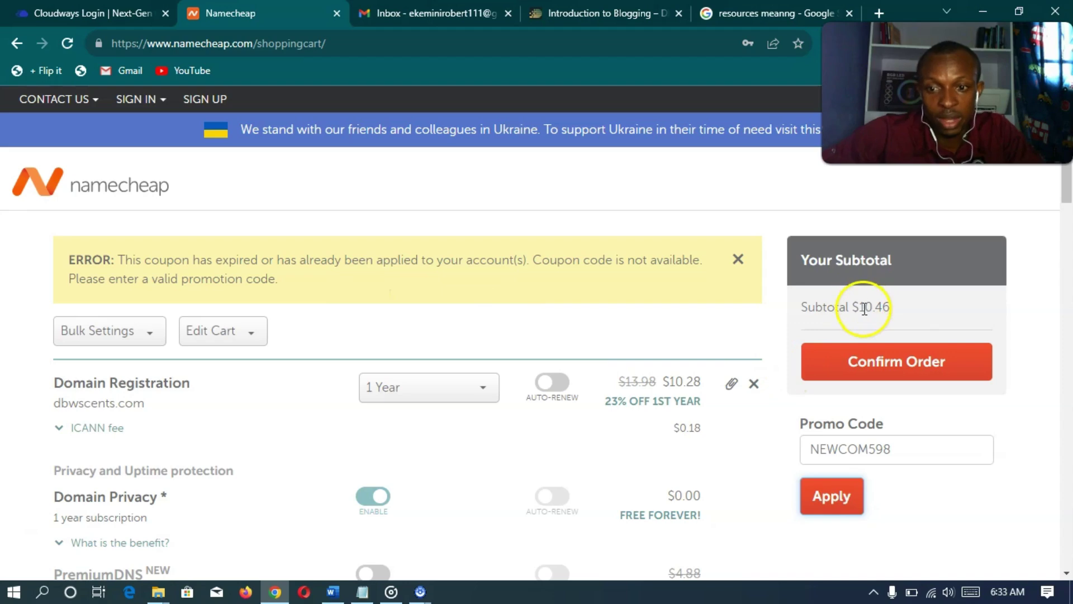
scroll(391, 335, down, 4)
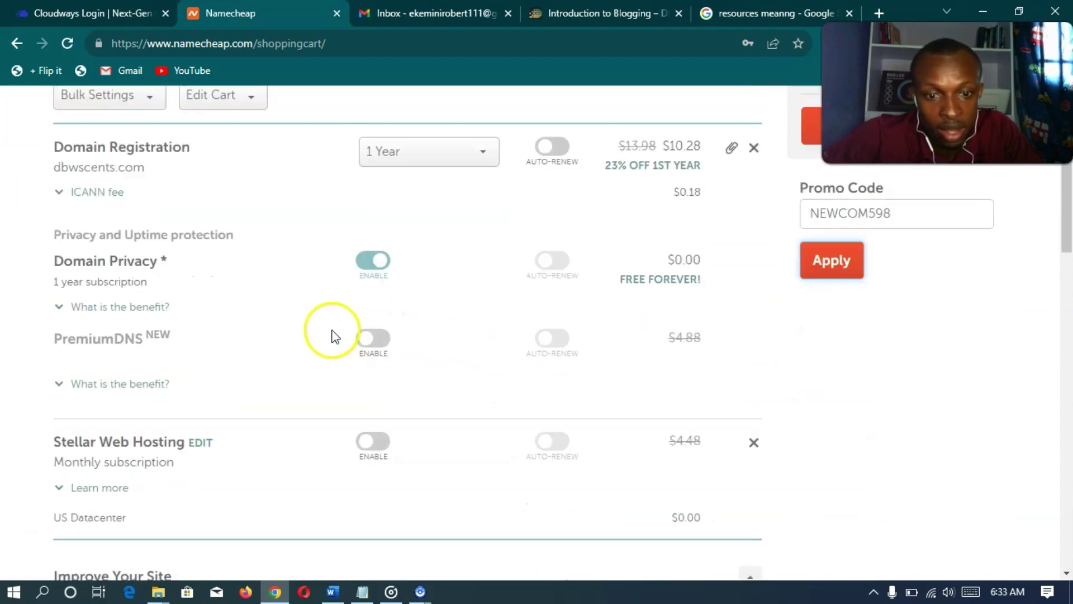
scroll(256, 316, down, 3)
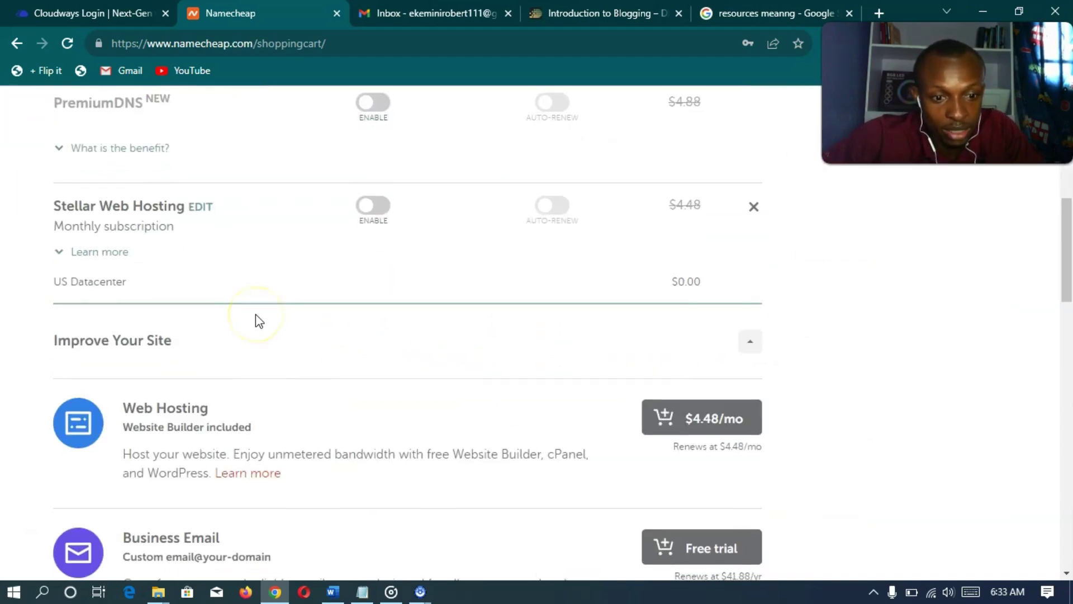
scroll(256, 316, down, 5)
scroll(266, 318, down, 14)
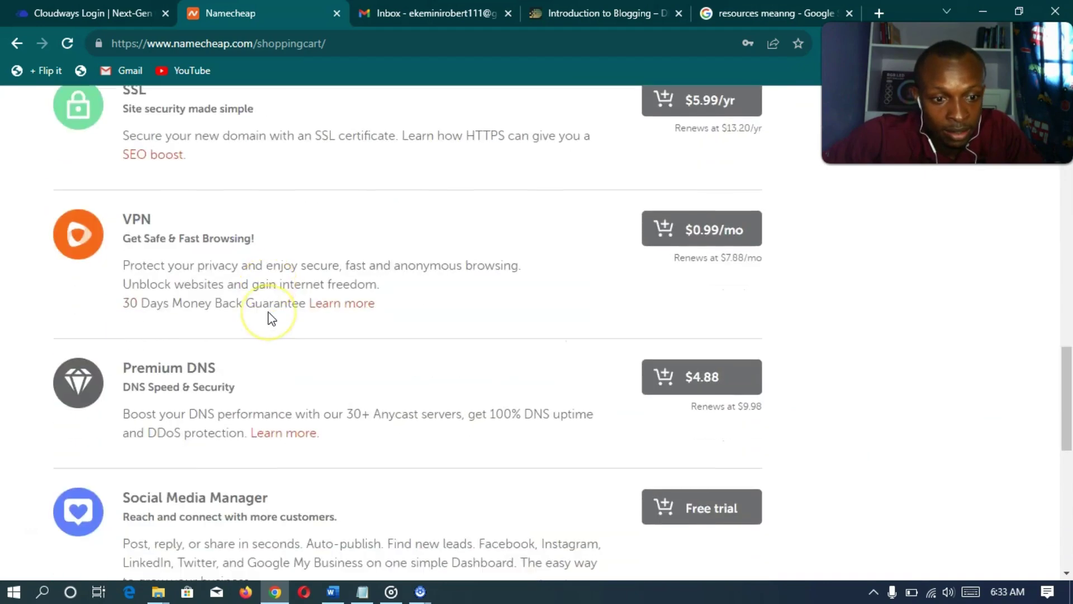
scroll(271, 317, down, 1)
scroll(272, 318, up, 20)
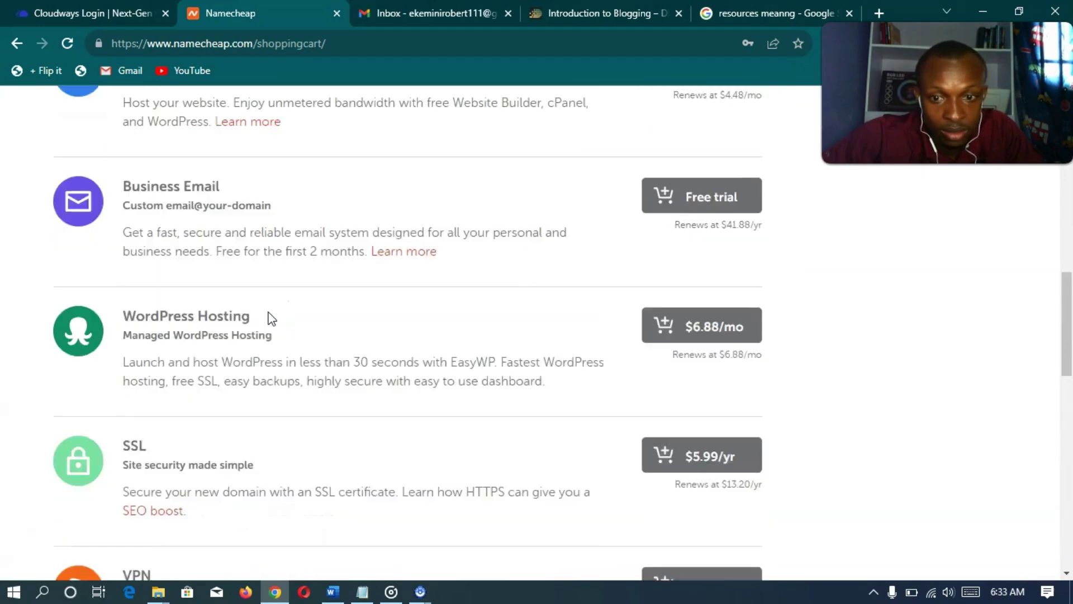
scroll(271, 318, up, 1)
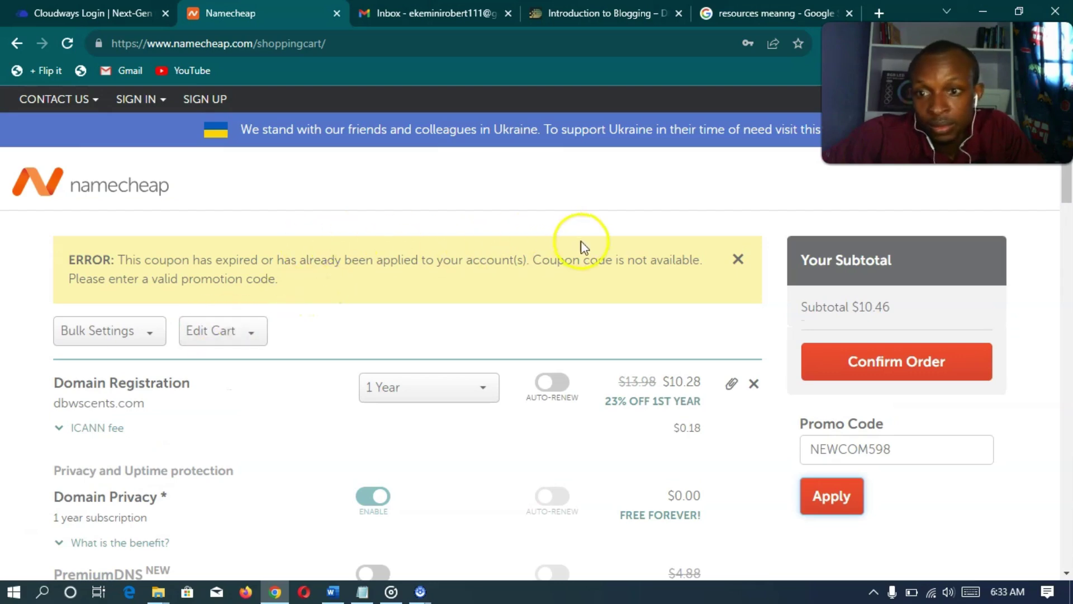
scroll(551, 313, down, 1)
scroll(511, 324, down, 15)
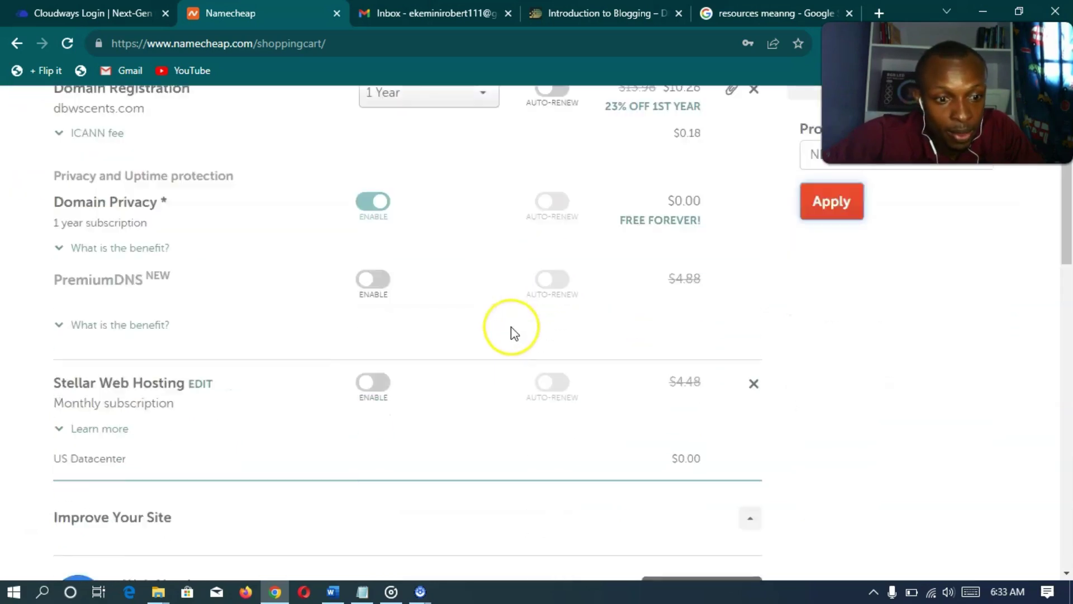
scroll(511, 330, down, 10)
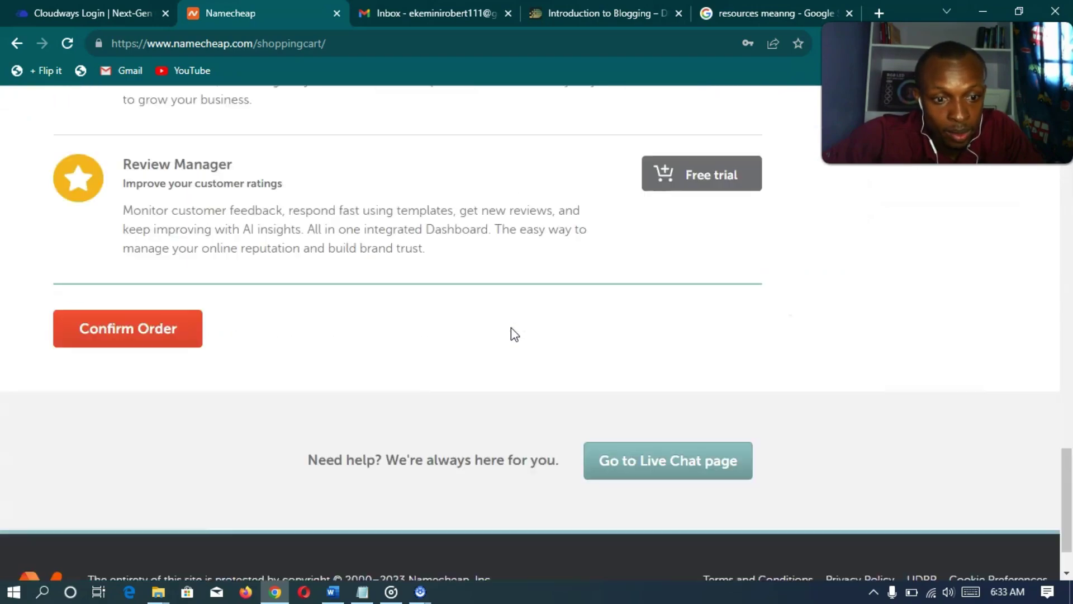
click(115, 270)
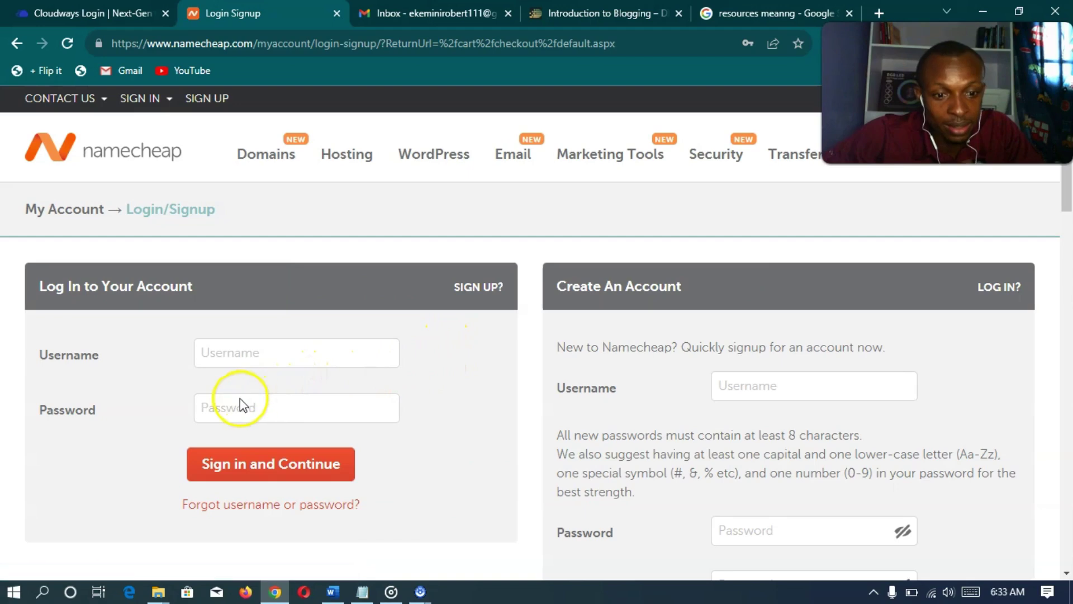
- Enter a username for the new Namecheap account
scroll(154, 417, down, 3)
scroll(174, 414, up, 3)
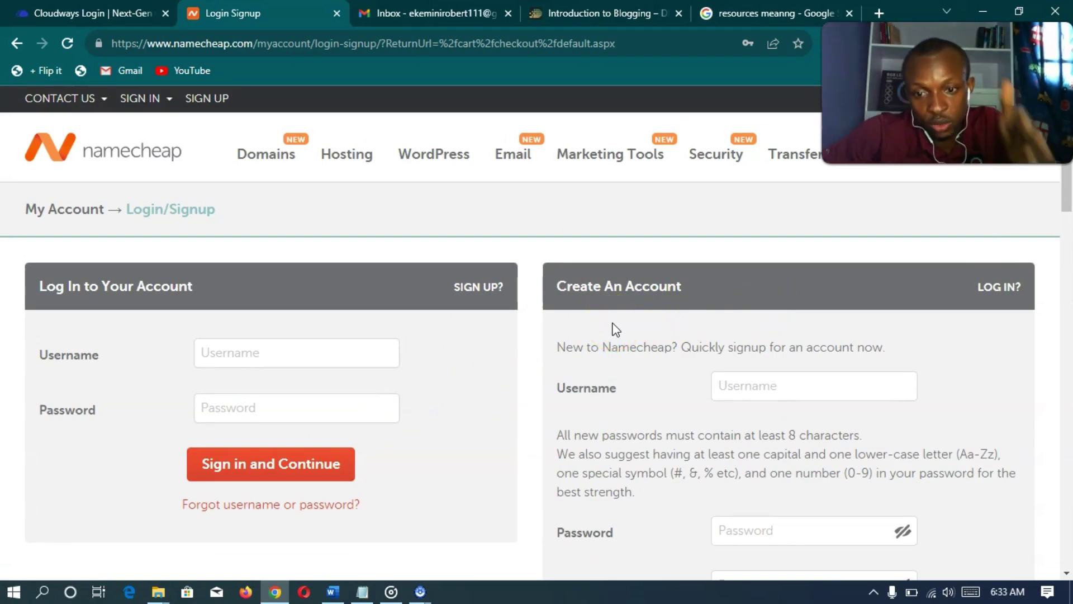
click(762, 388)
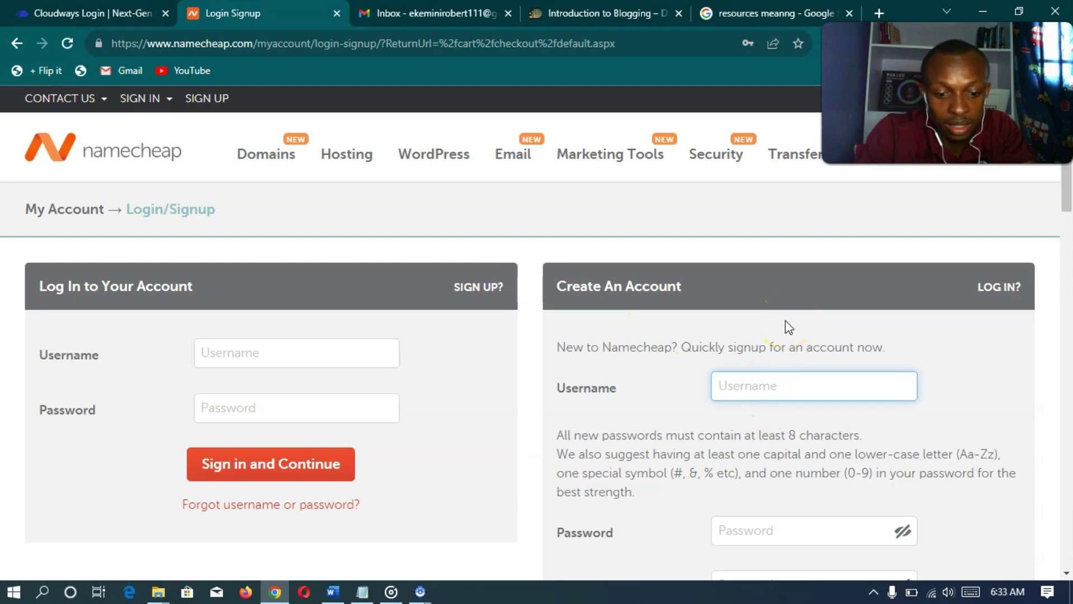
text(dbwscen)
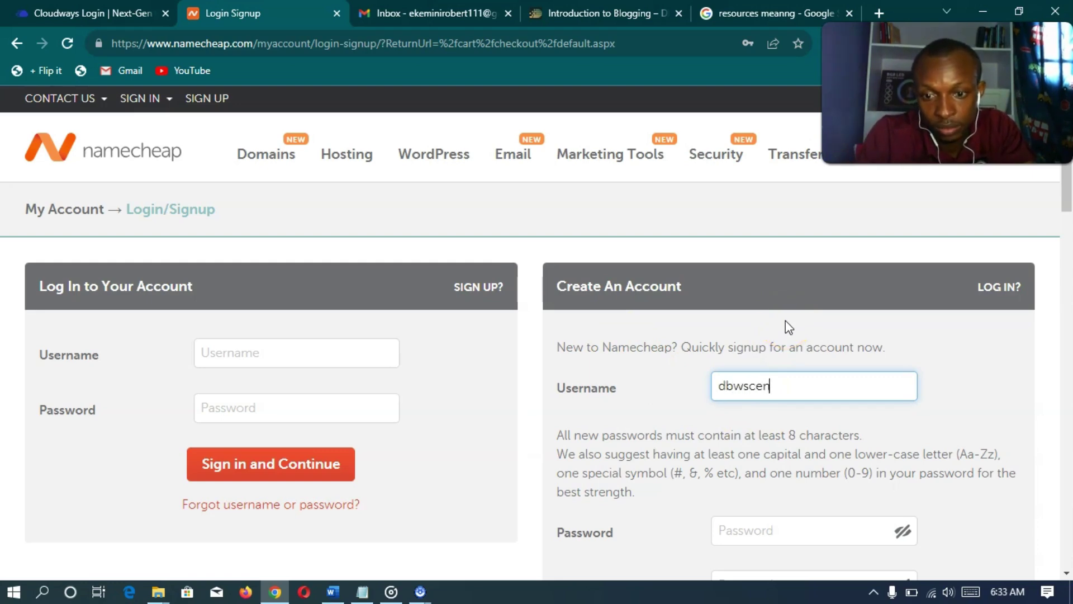
text(ts)
click(642, 385)
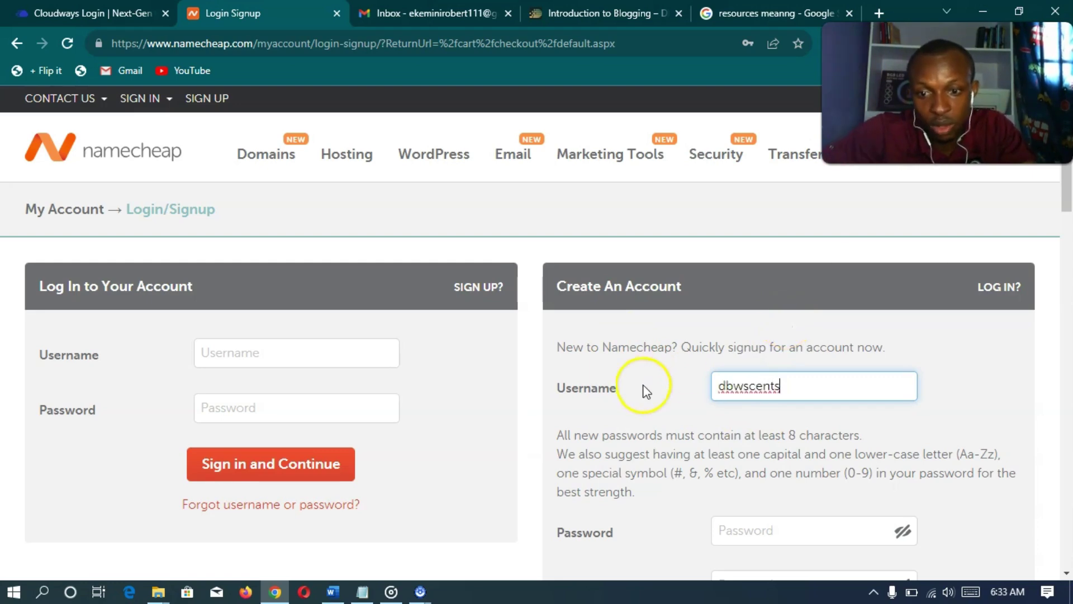
scroll(647, 391, down, 3)
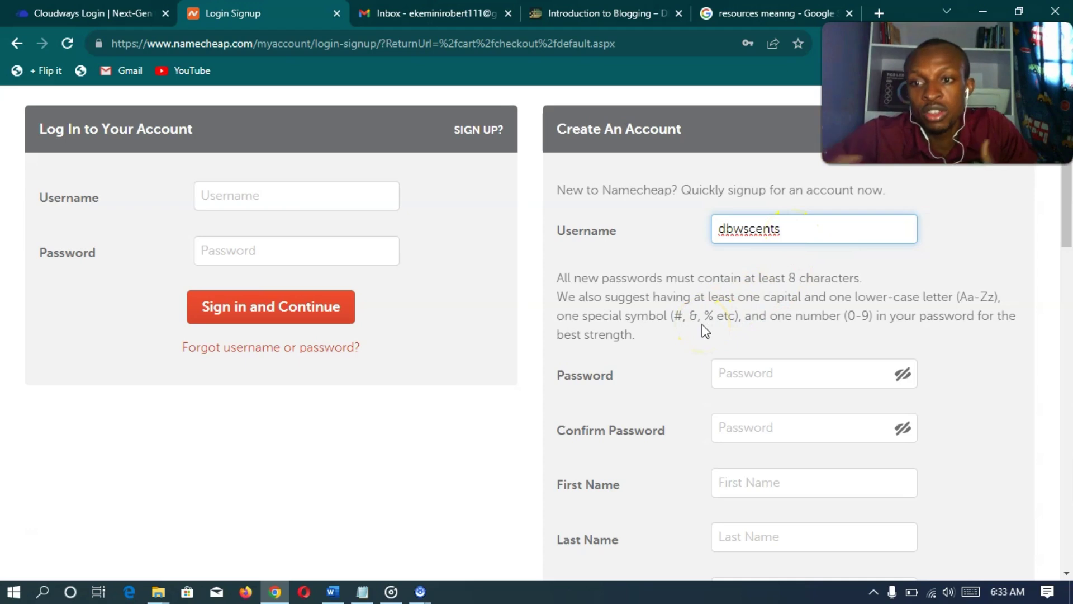
key(alt+Tab)
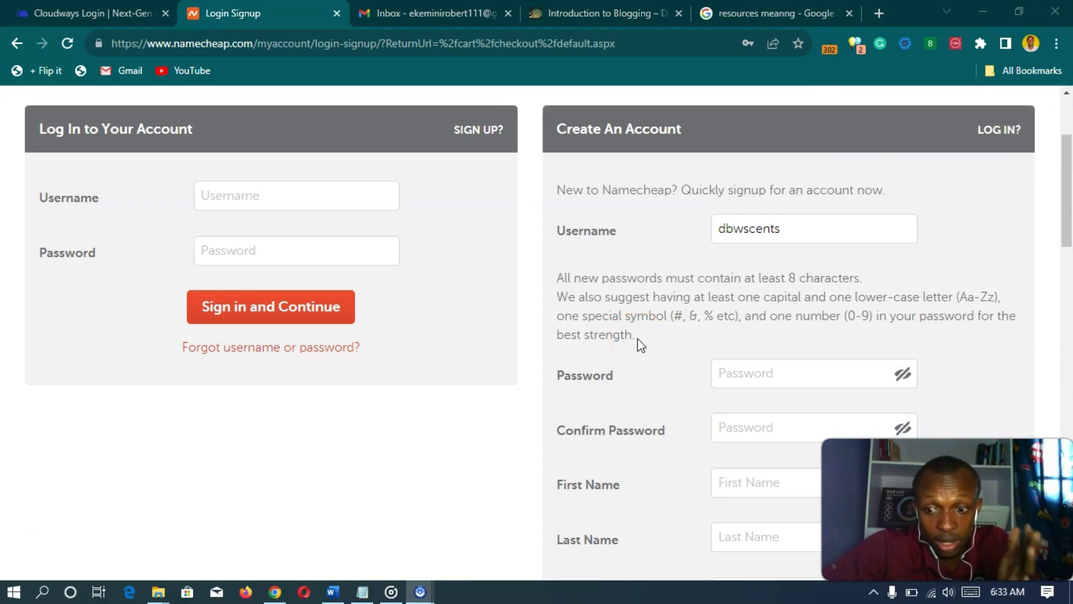
click(553, 283)
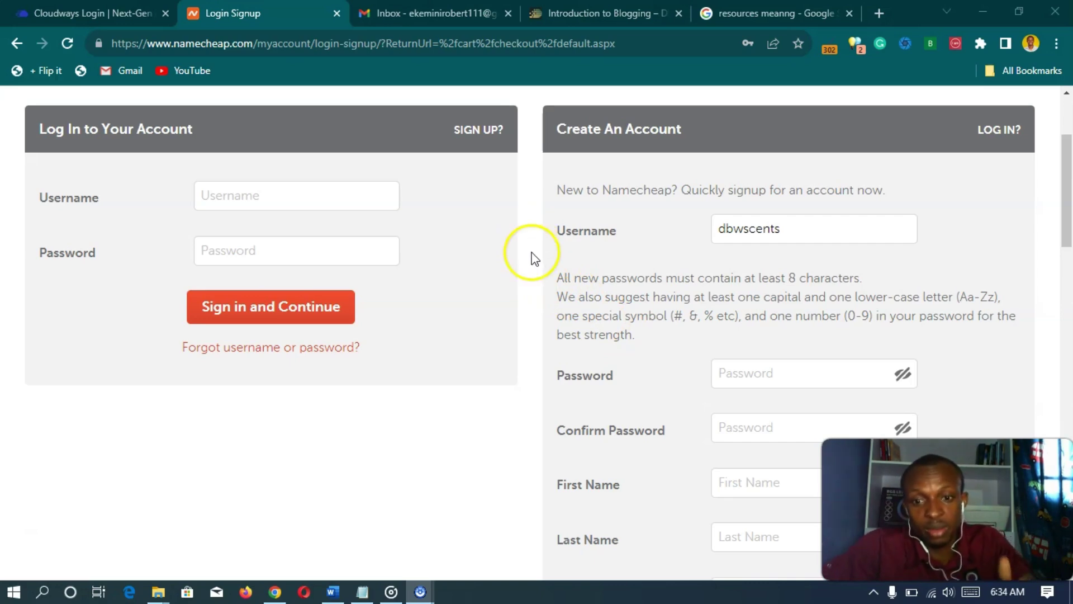
scroll(535, 266, down, 3)
- Fill both password fields with Chrome's suggested strong password and reveal them
click(783, 216)
click(889, 256)
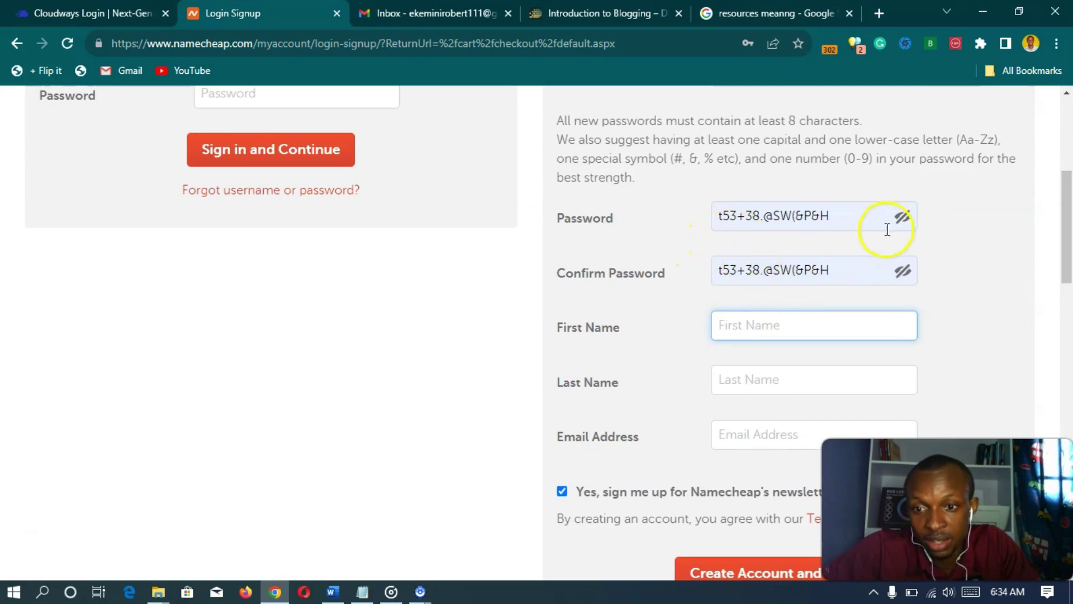
scroll(642, 280, down, 2)
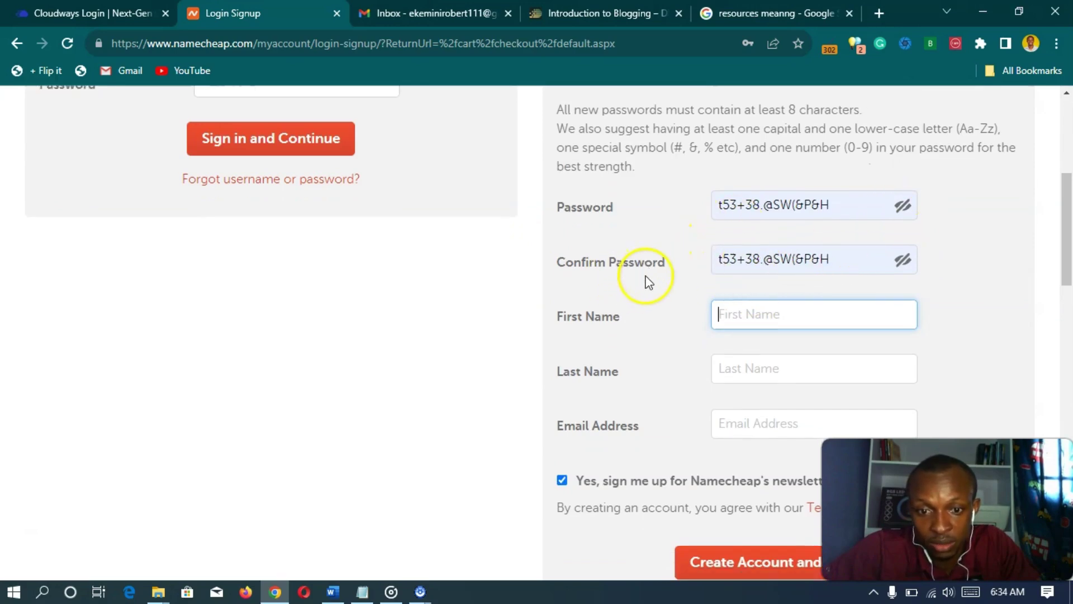
scroll(668, 287, up, 2)
click(902, 217)
click(903, 271)
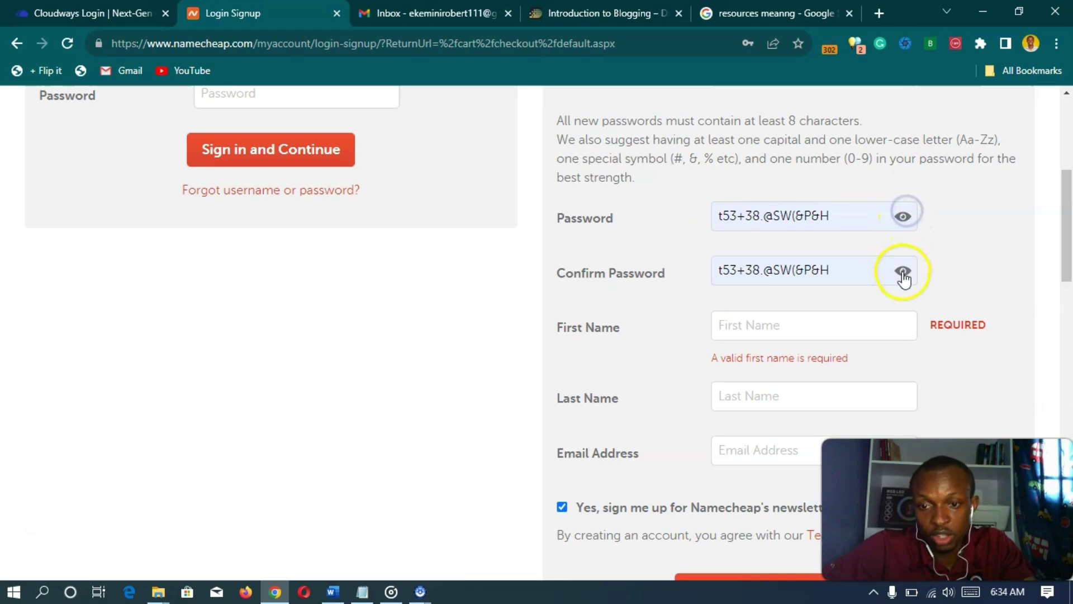
scroll(875, 282, down, 2)
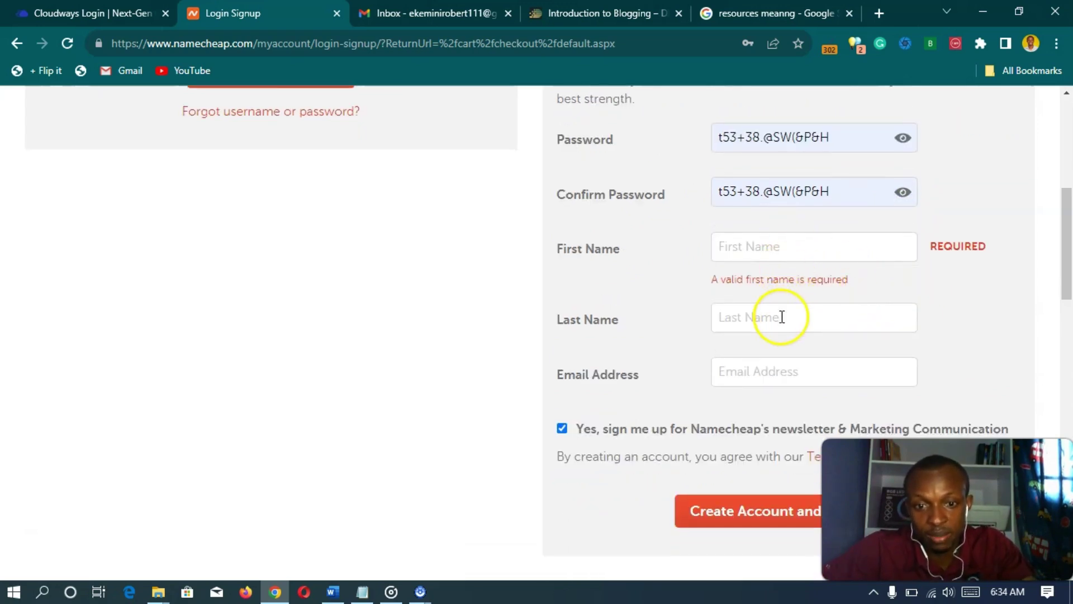
scroll(759, 385, down, 3)
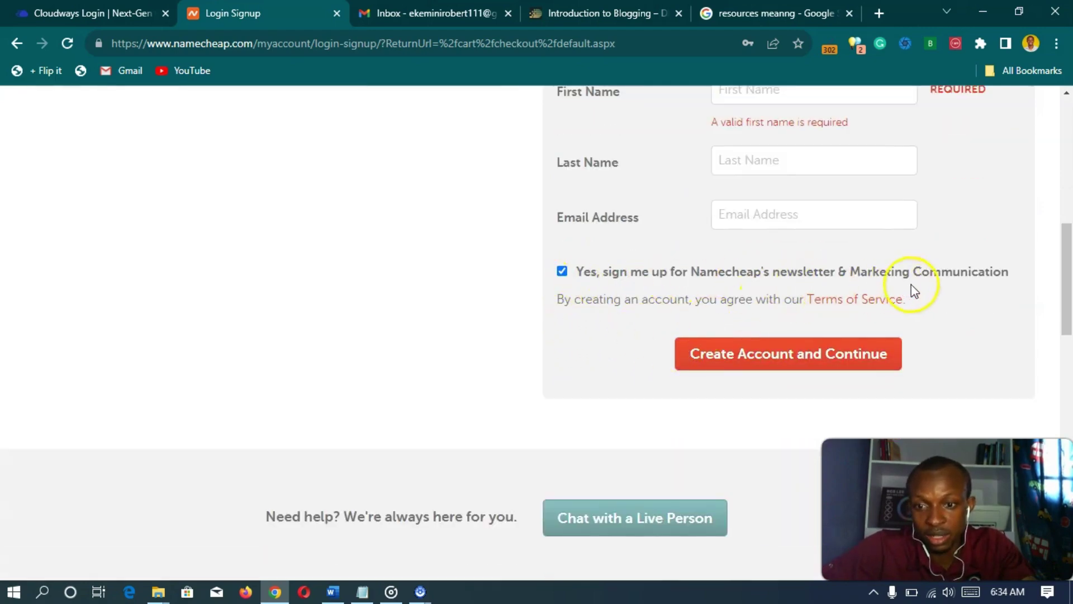
- Fill in the account holder's name and e-mail and submit the sign-up form
click(764, 370)
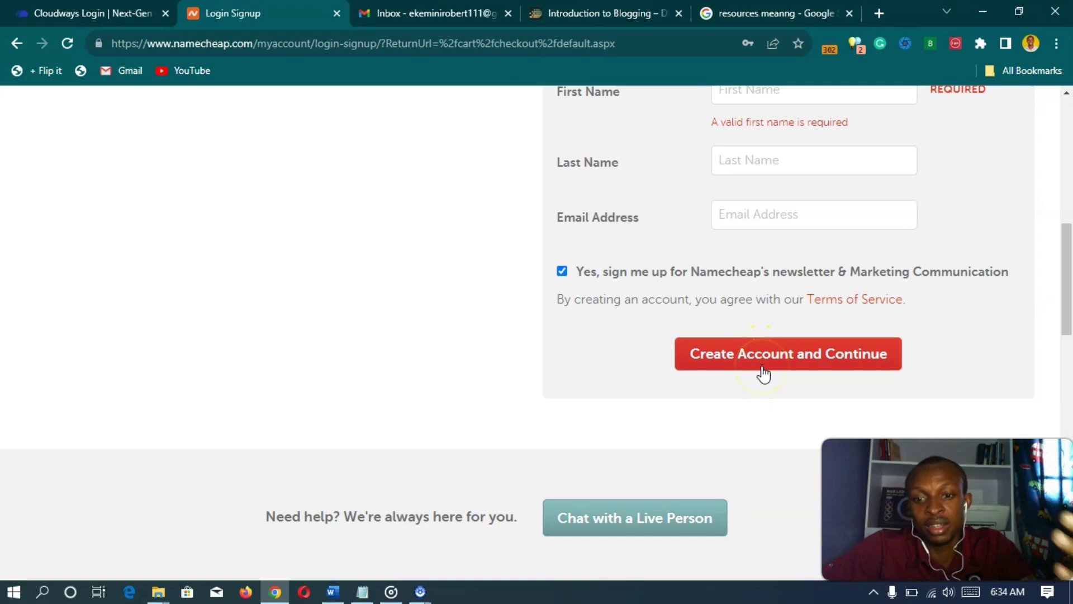
scroll(764, 372, up, 2)
scroll(755, 313, up, 1)
click(749, 250)
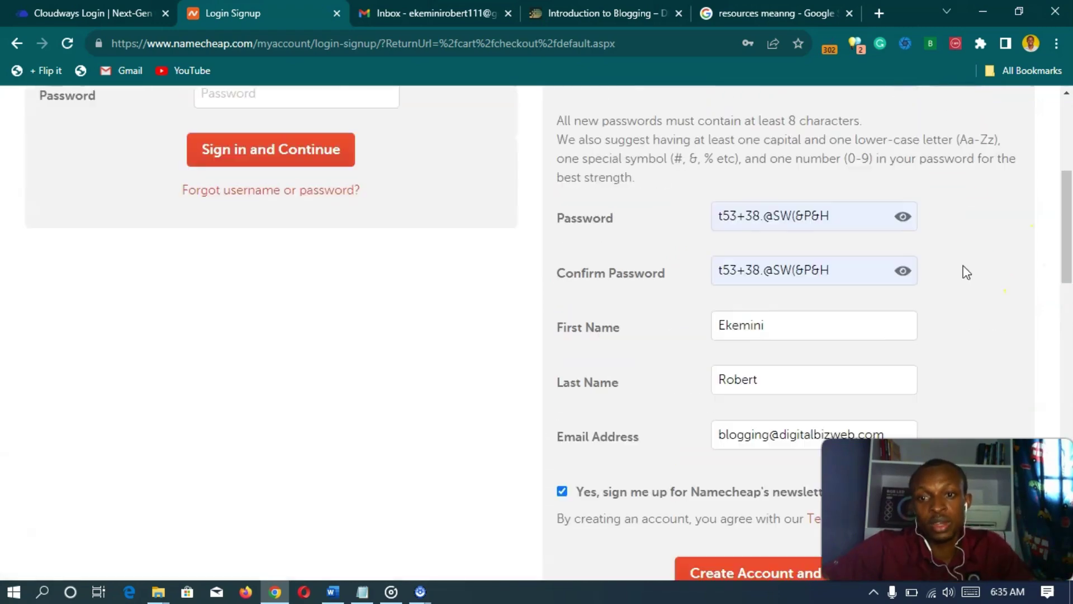
scroll(963, 270, down, 4)
click(794, 350)
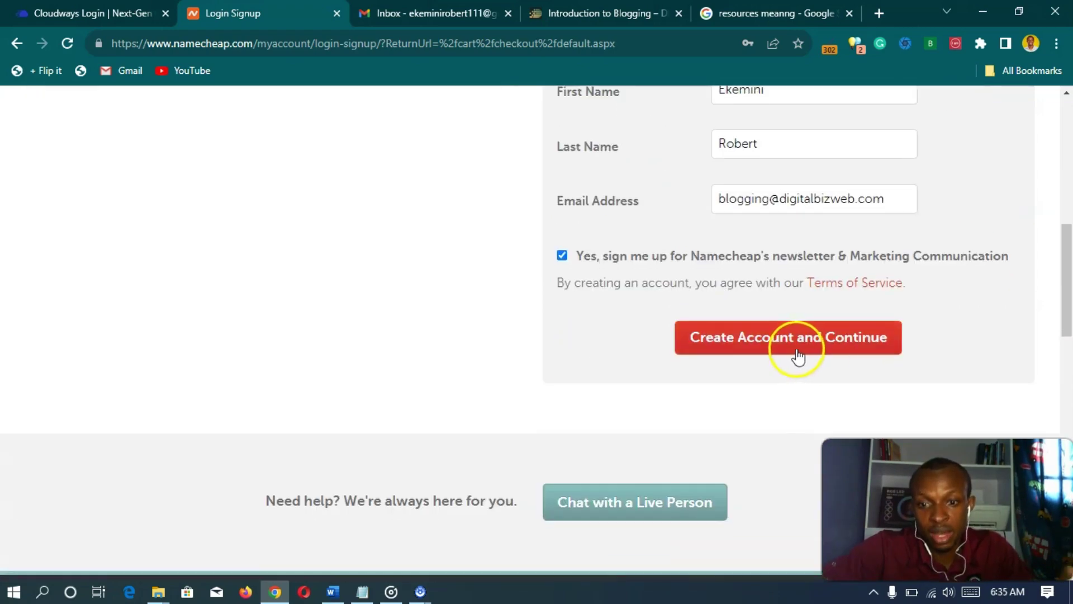
click(759, 348)
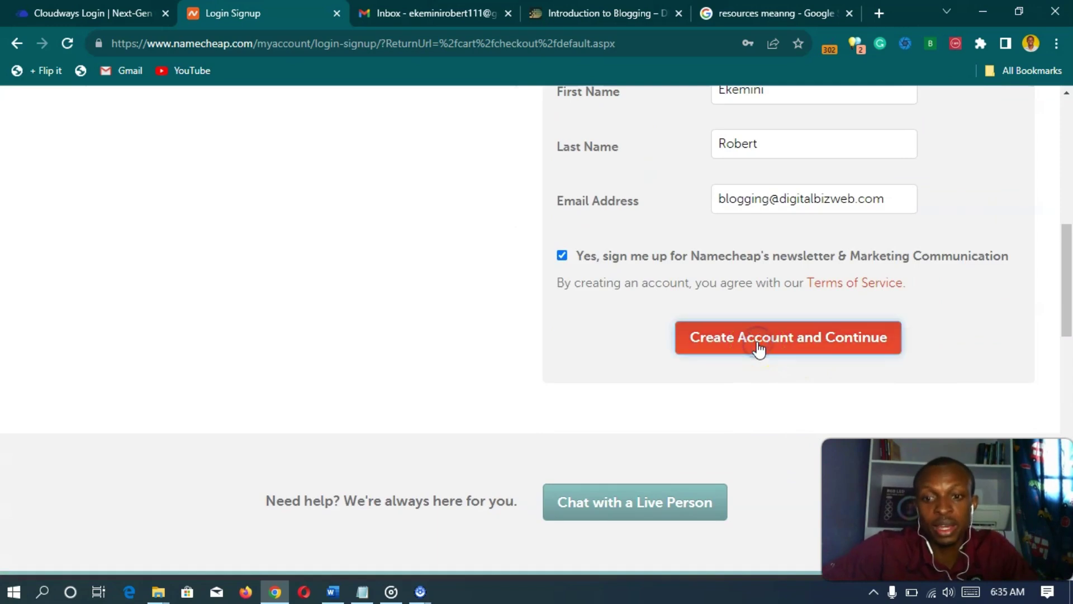
click(734, 346)
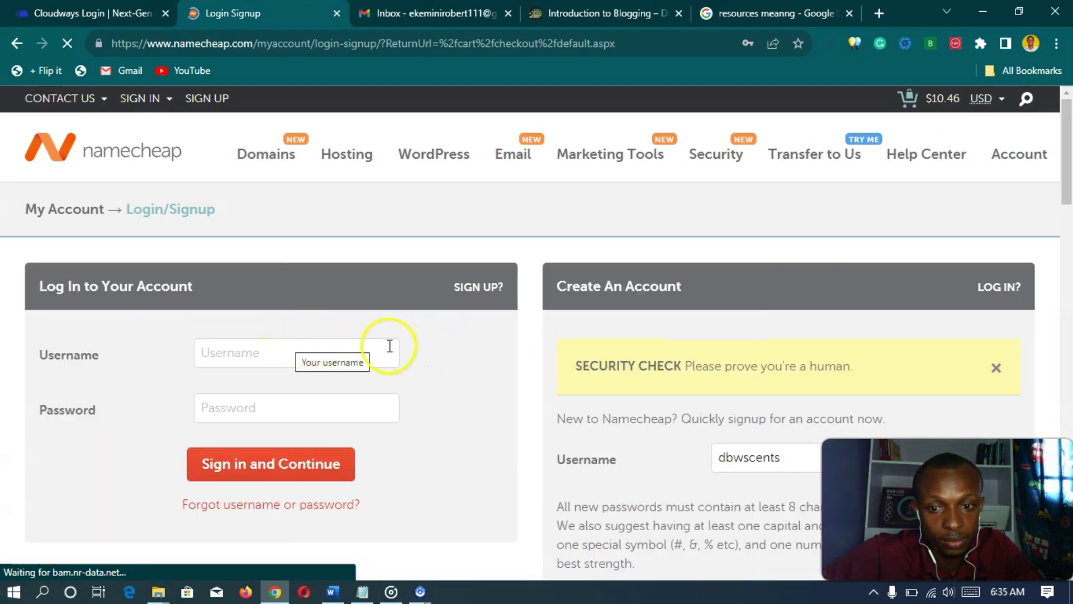
- Dismiss Chrome's update-password offer on the sign-up form
scroll(509, 346, down, 3)
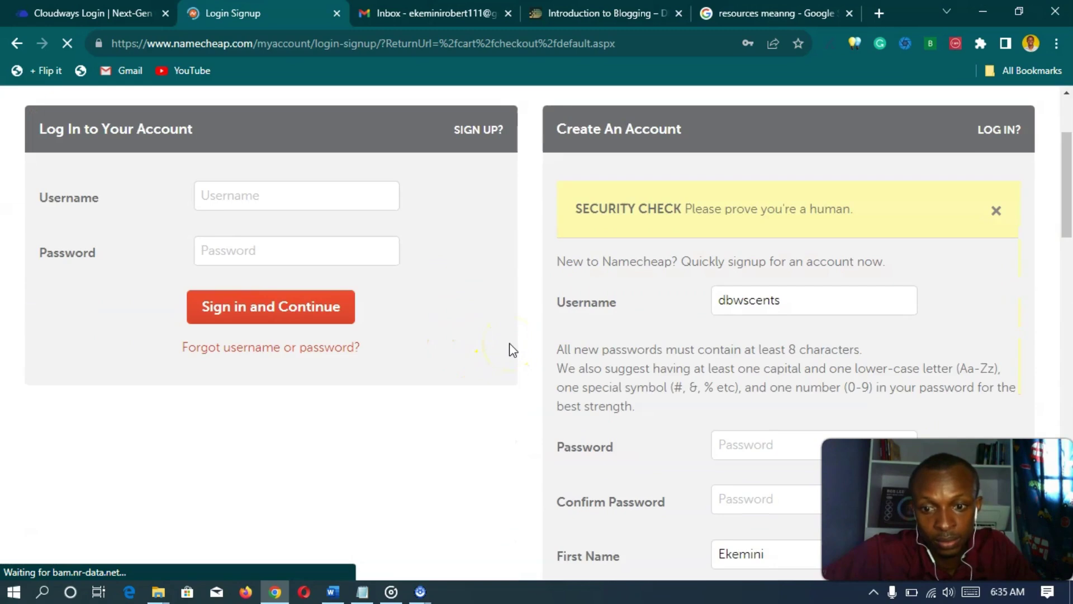
scroll(510, 344, down, 4)
scroll(521, 339, down, 1)
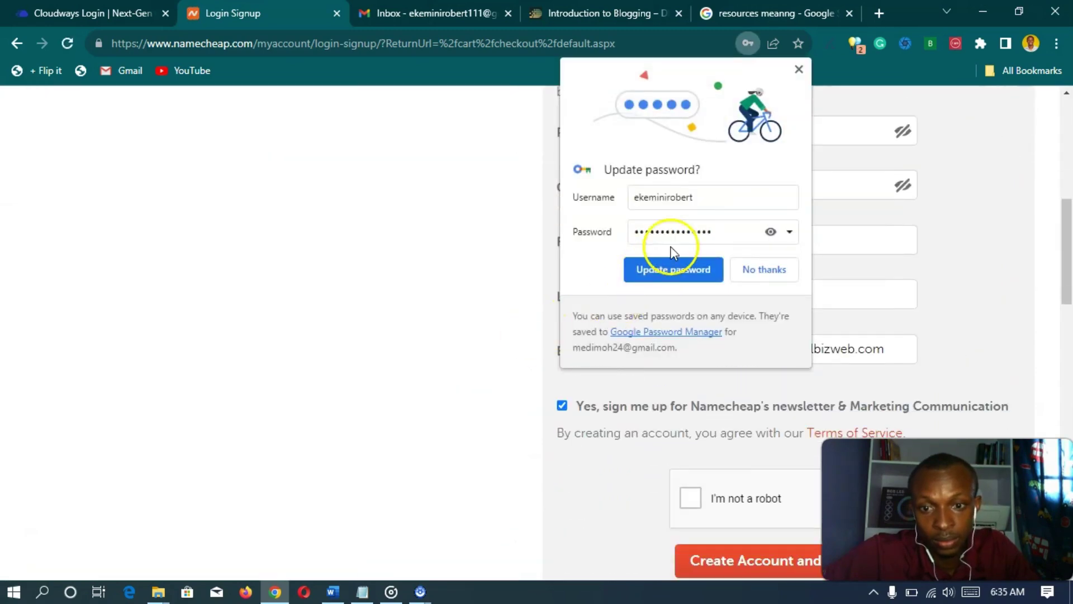
click(800, 70)
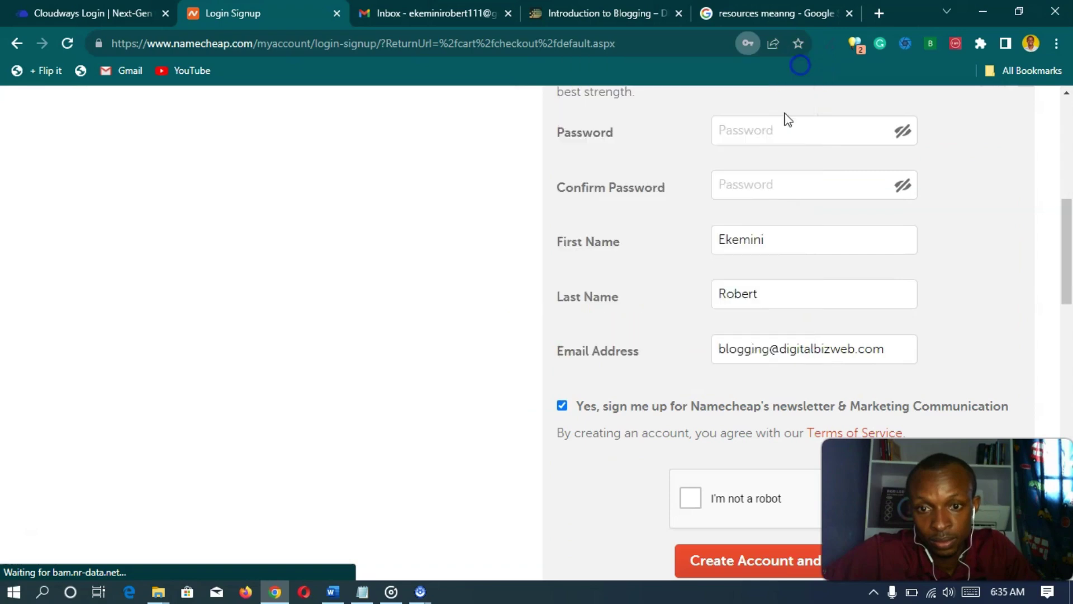
scroll(651, 316, down, 3)
scroll(655, 320, up, 3)
scroll(653, 318, down, 1)
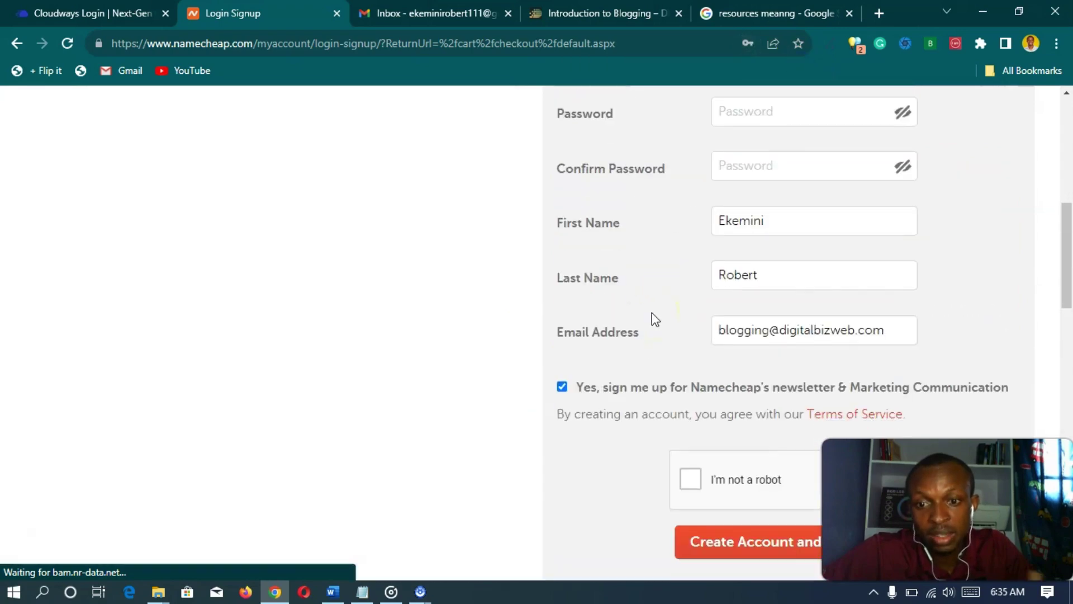
scroll(652, 316, up, 5)
- Refill the password from the saved one and copy it into the confirmation field
click(745, 356)
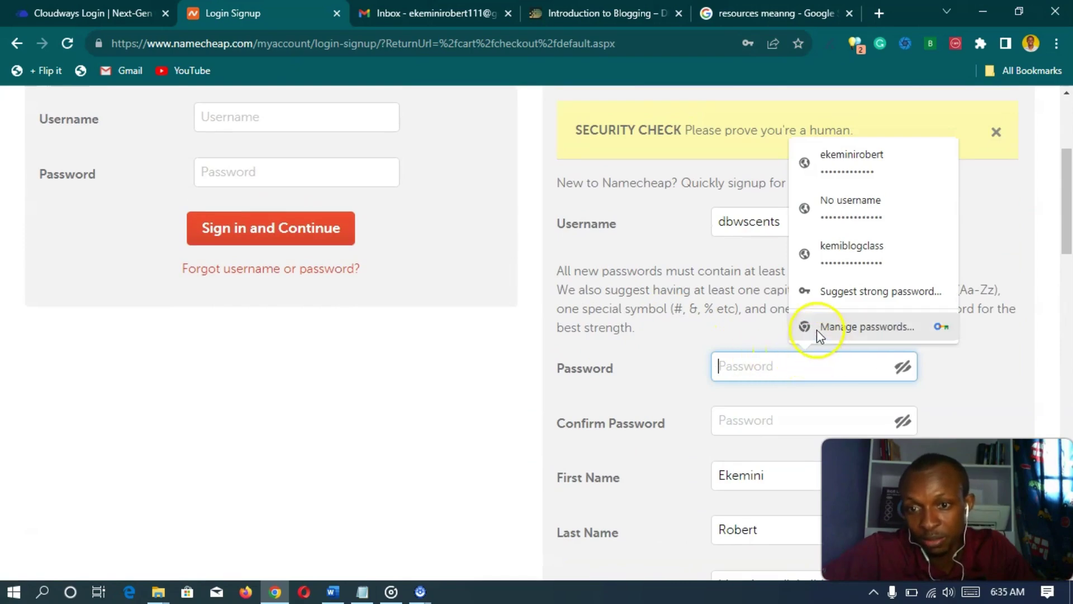
click(857, 216)
click(901, 366)
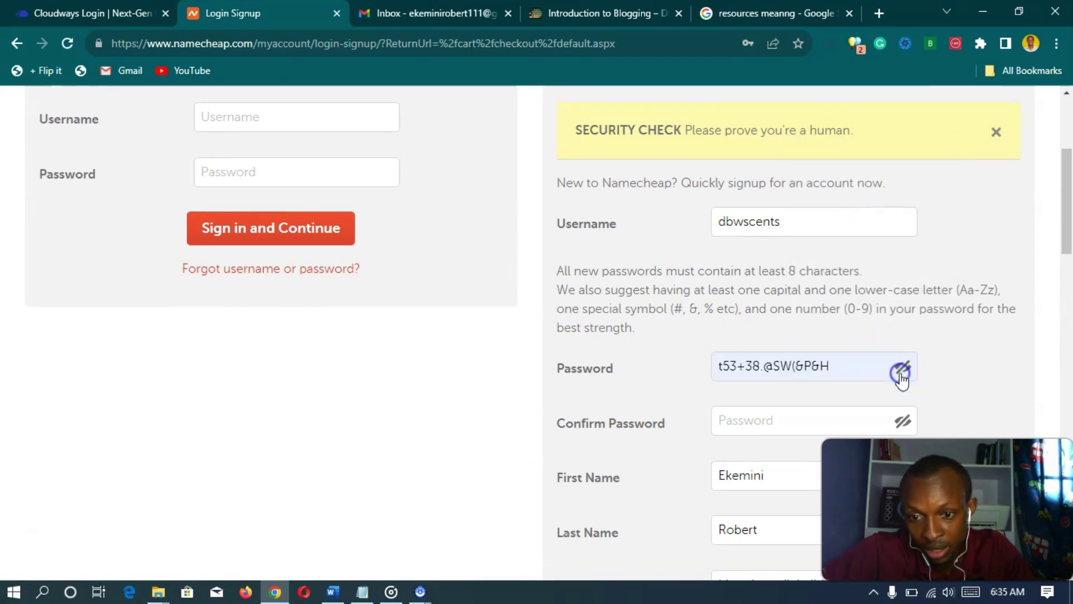
click(799, 418)
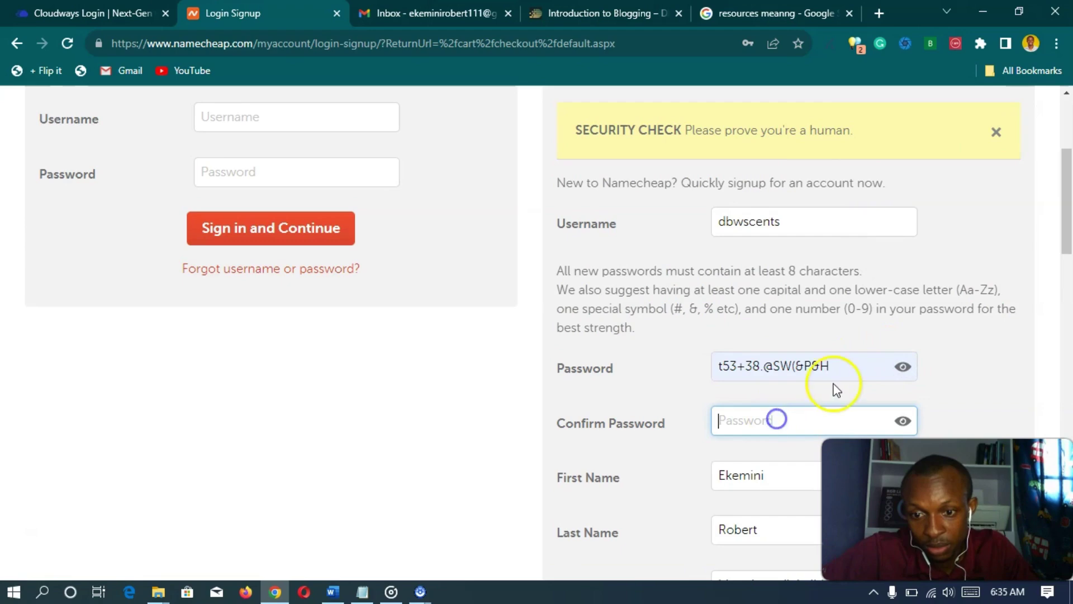
drag(827, 367, 711, 372)
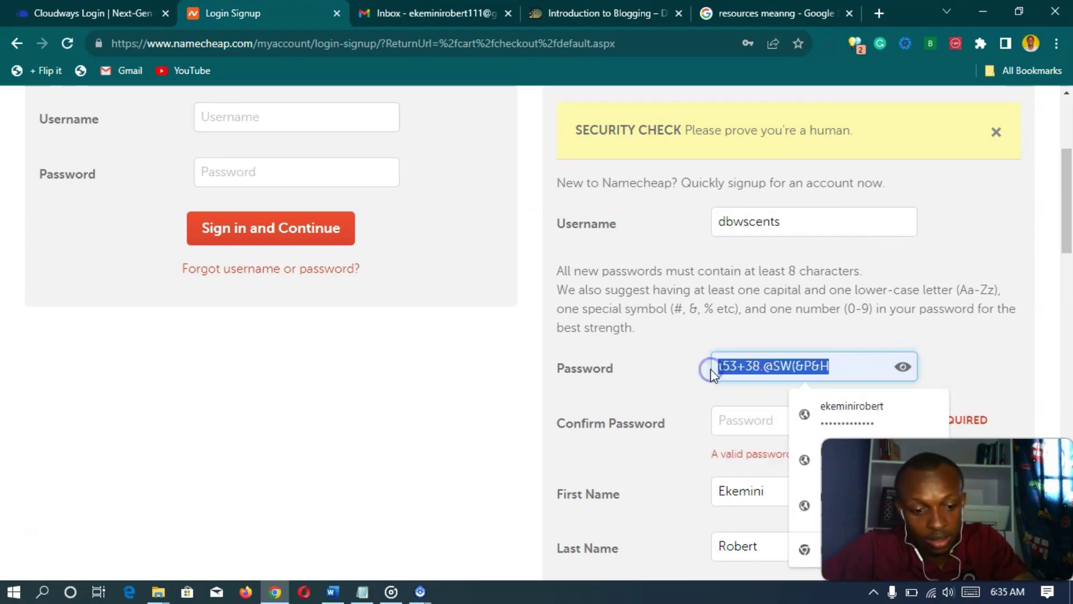
key(ctrl+c)
click(731, 423)
key(ctrl+v)
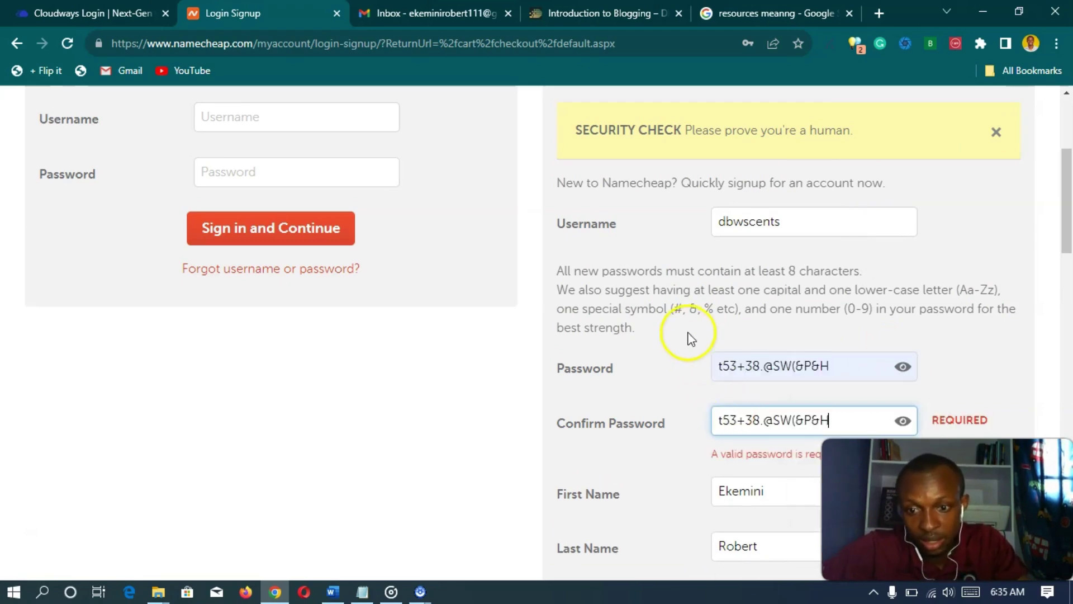
- Pass the 'I'm not a robot' check and create the account
scroll(689, 335, down, 5)
scroll(683, 309, down, 1)
scroll(685, 313, up, 4)
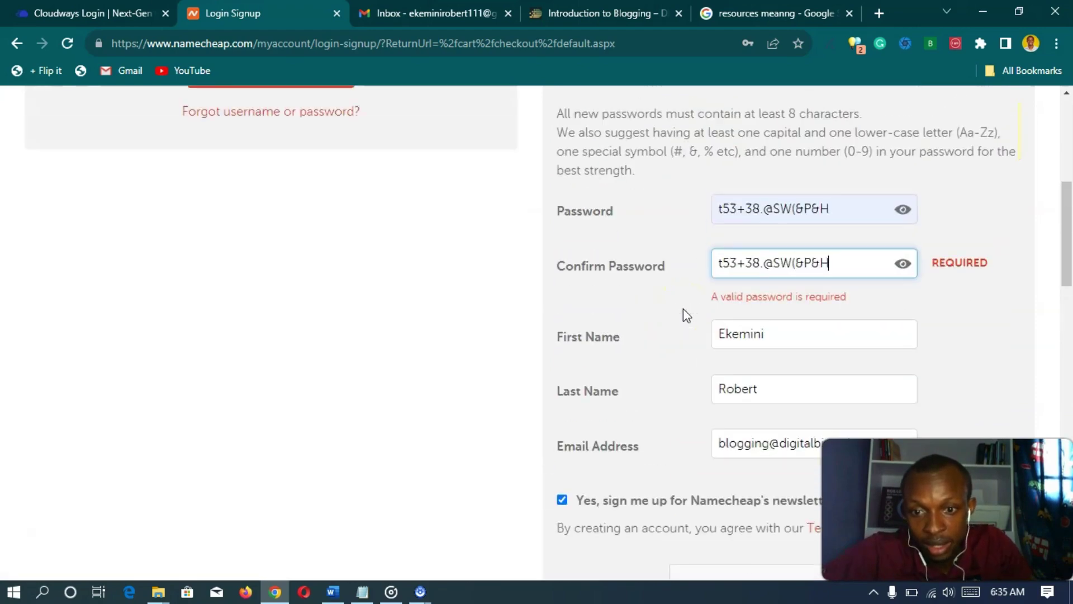
scroll(687, 315, up, 1)
scroll(679, 323, up, 2)
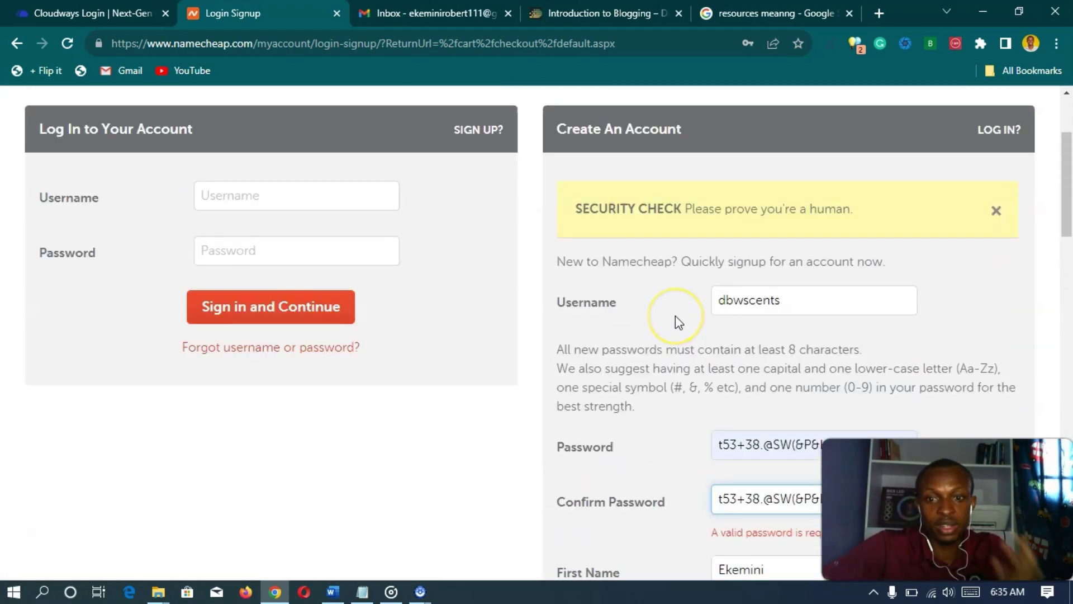
scroll(676, 317, down, 3)
scroll(752, 313, down, 1)
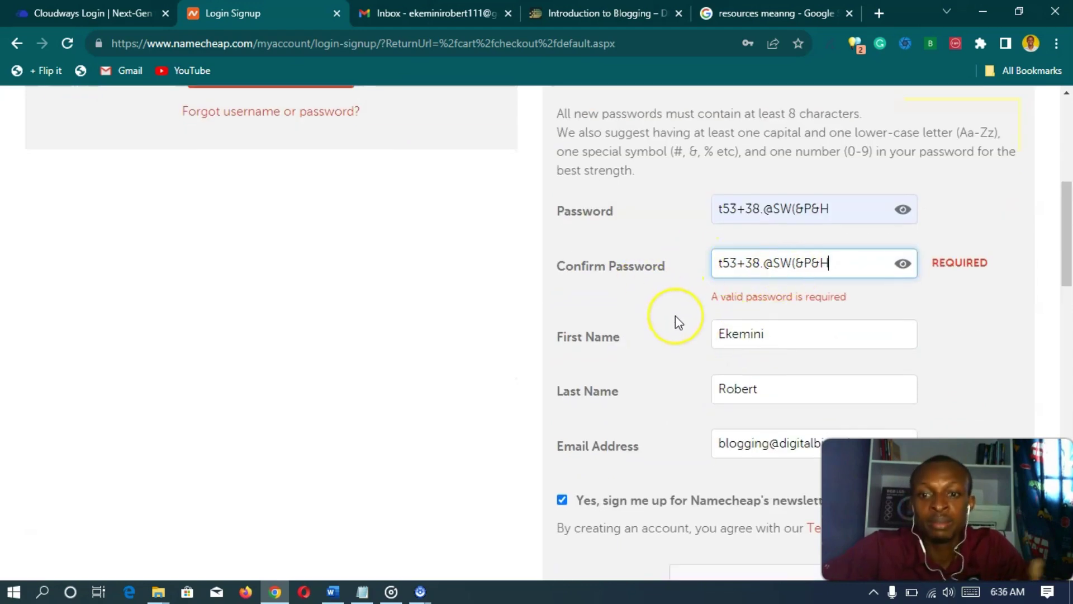
scroll(677, 316, down, 4)
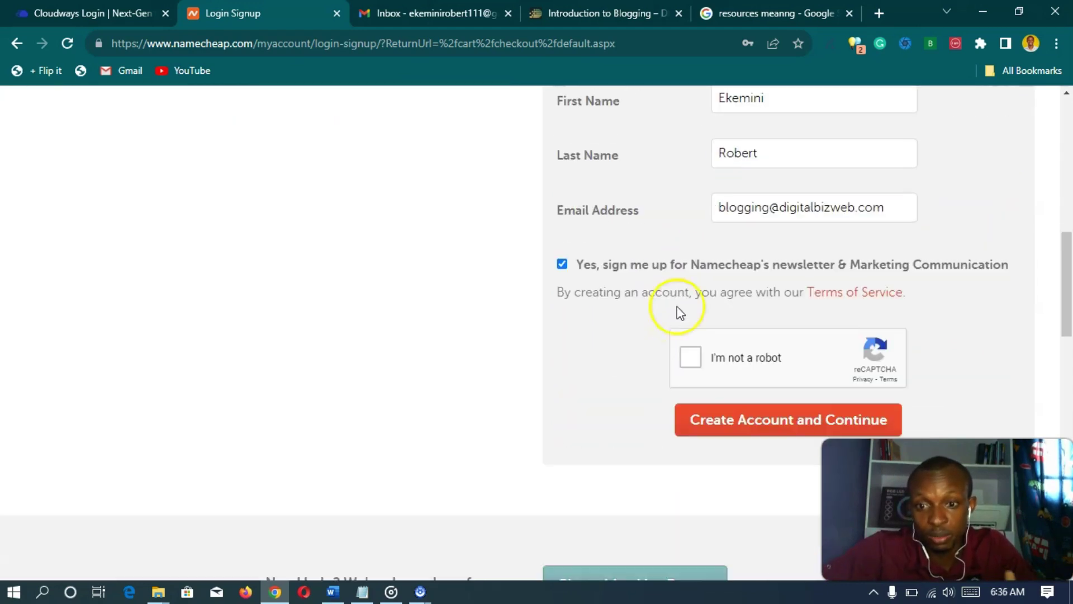
scroll(689, 271, up, 1)
scroll(676, 331, down, 1)
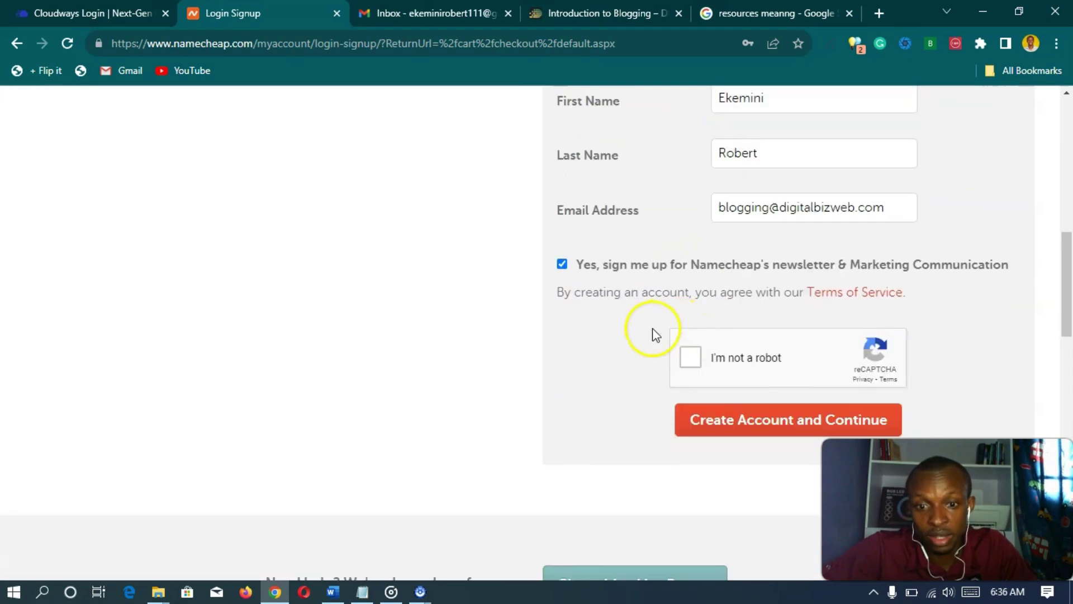
click(691, 361)
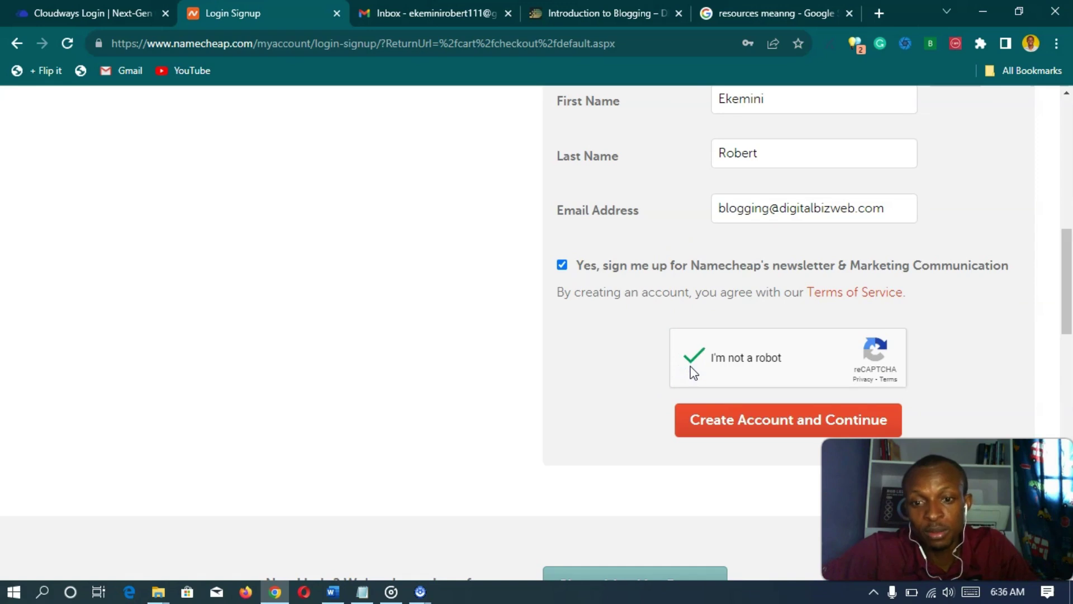
click(767, 432)
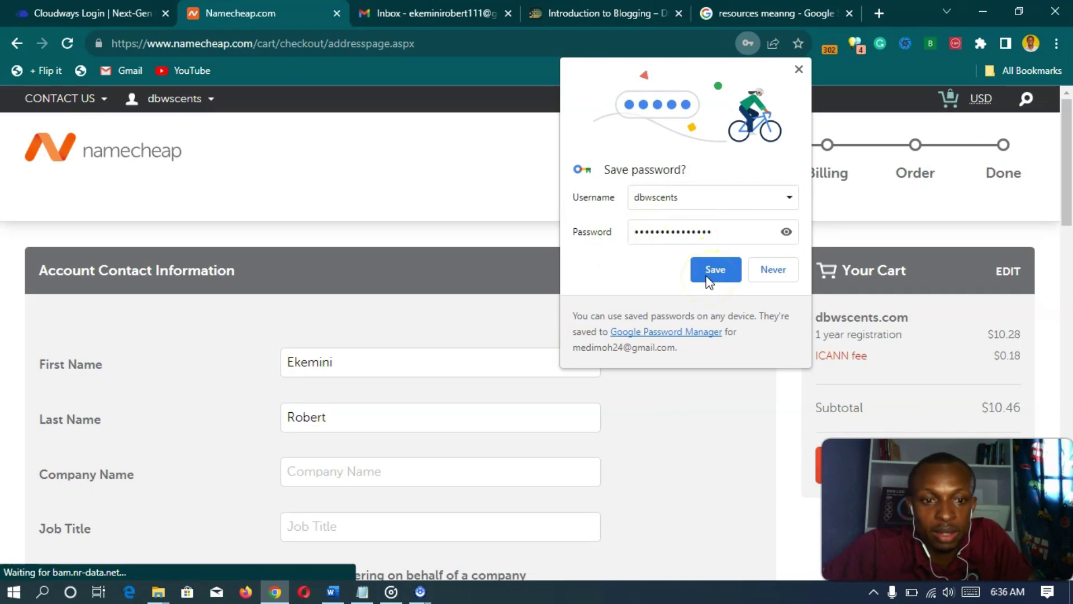
- Save the new Namecheap login in Chrome's password manager
click(706, 276)
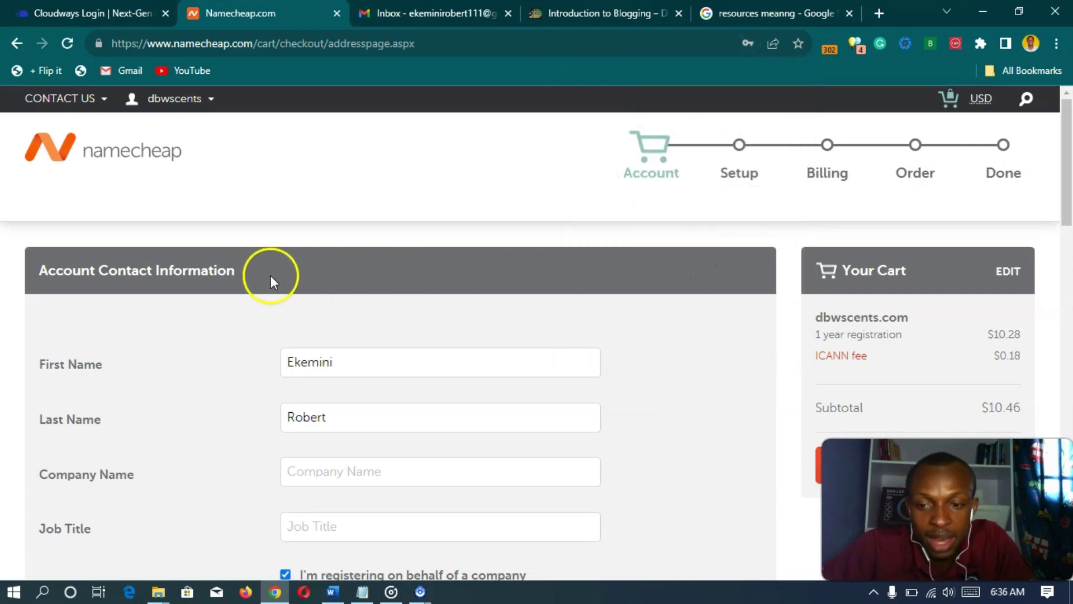
scroll(358, 263, down, 3)
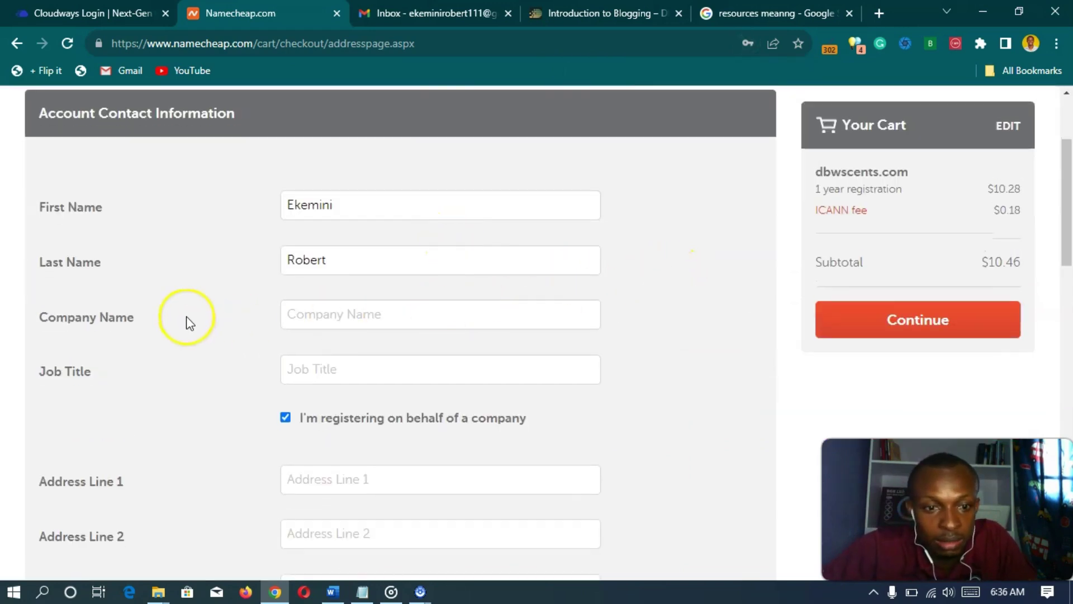
scroll(191, 319, up, 1)
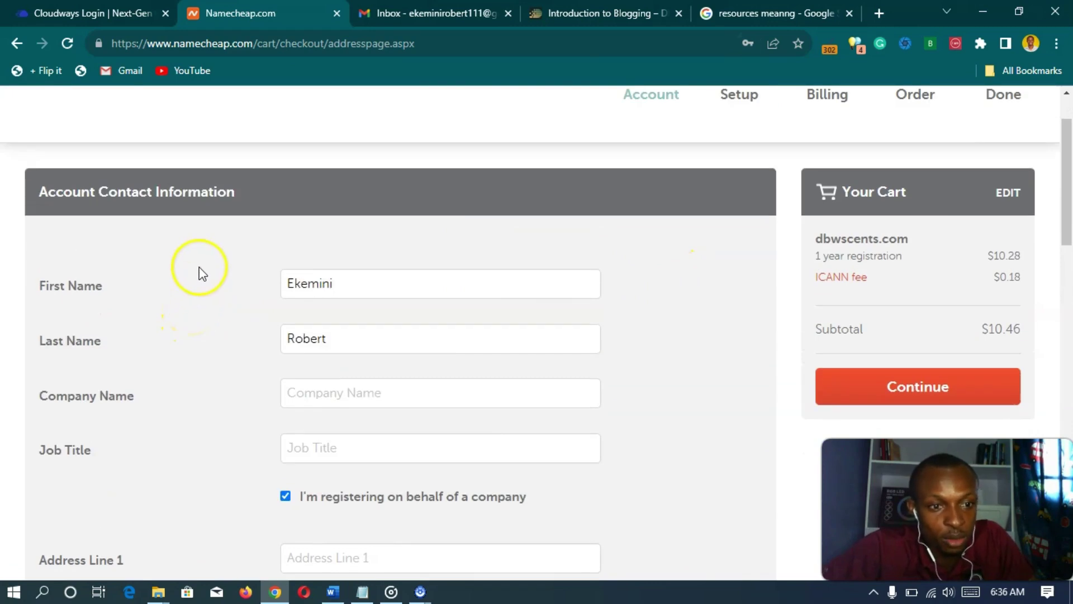
- Review the Account Contact Information and continue to the Whois contact setup step
scroll(206, 270, down, 1)
scroll(212, 280, down, 1)
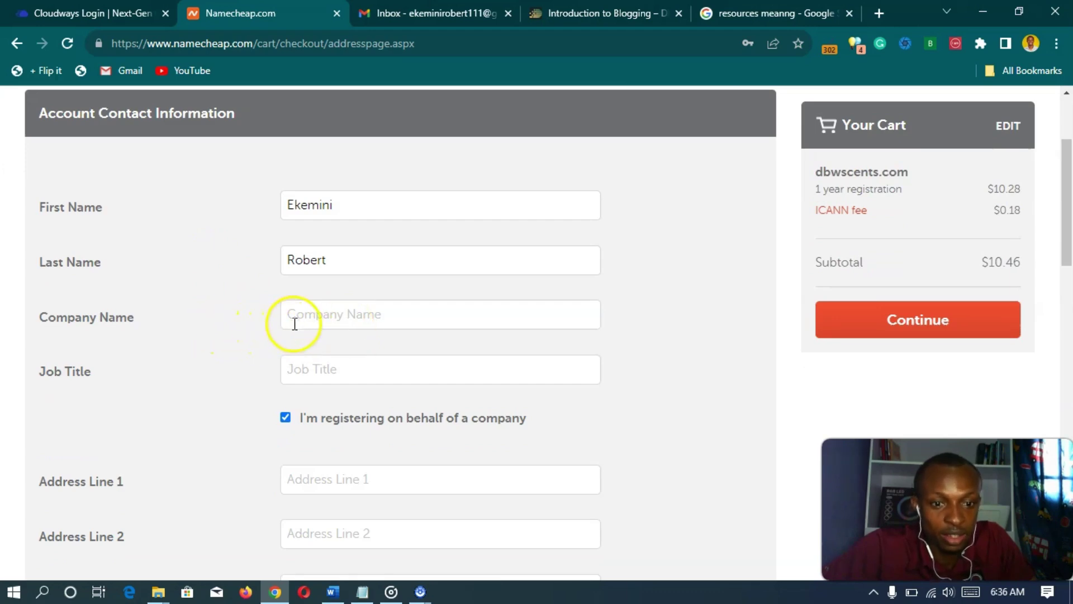
scroll(213, 350, down, 3)
scroll(643, 302, up, 6)
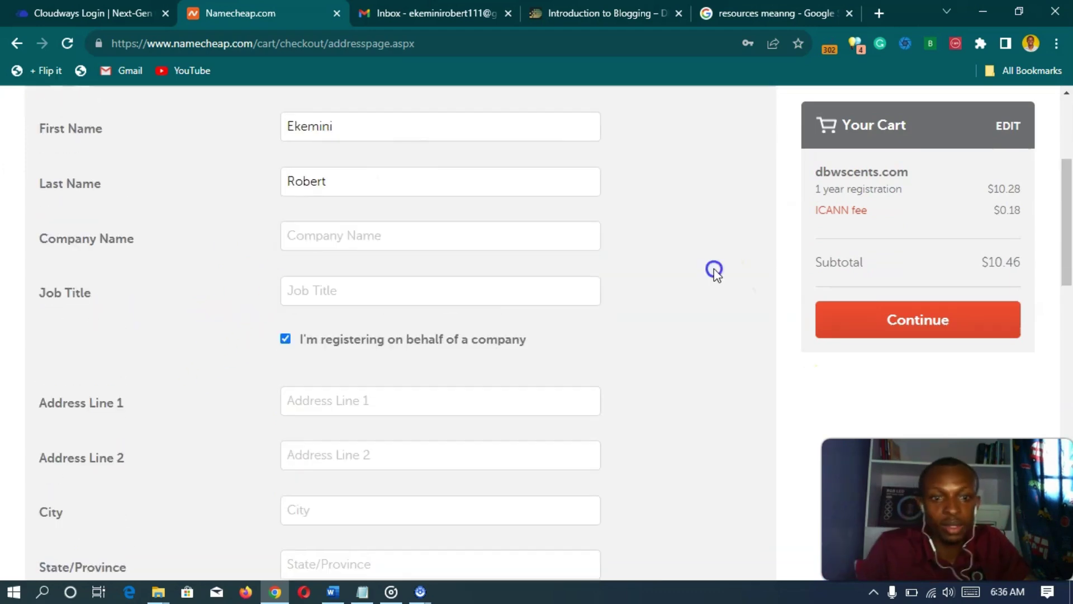
scroll(658, 316, down, 3)
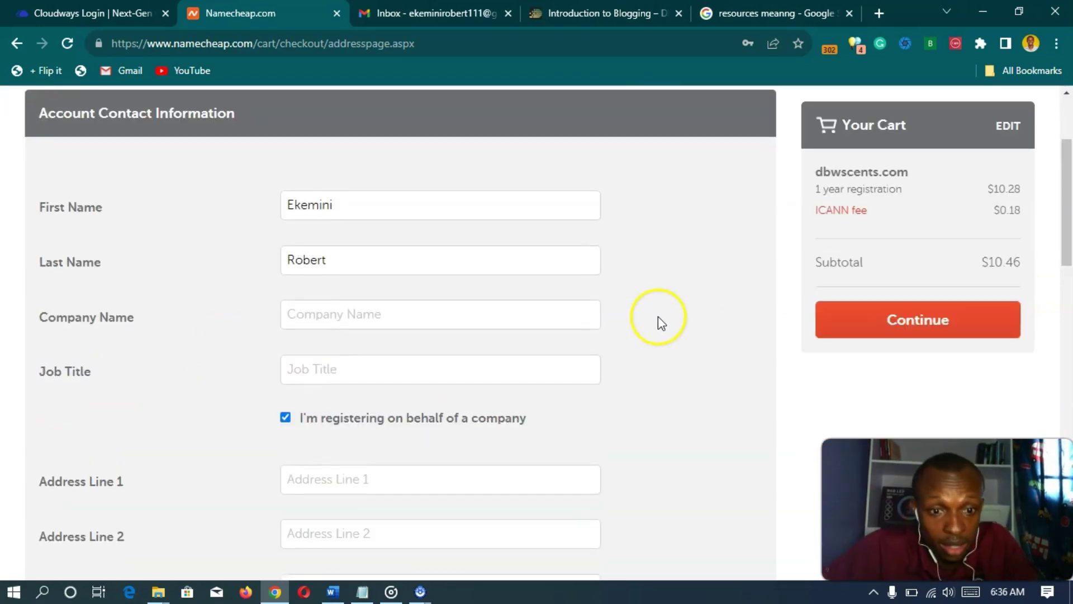
scroll(659, 317, down, 2)
scroll(661, 325, down, 10)
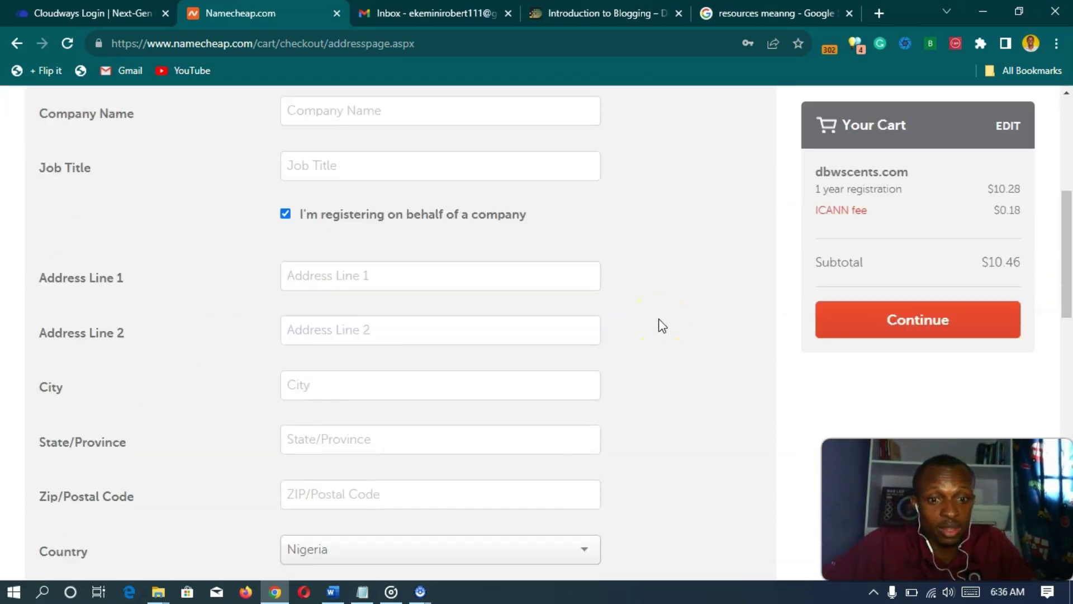
scroll(661, 325, down, 3)
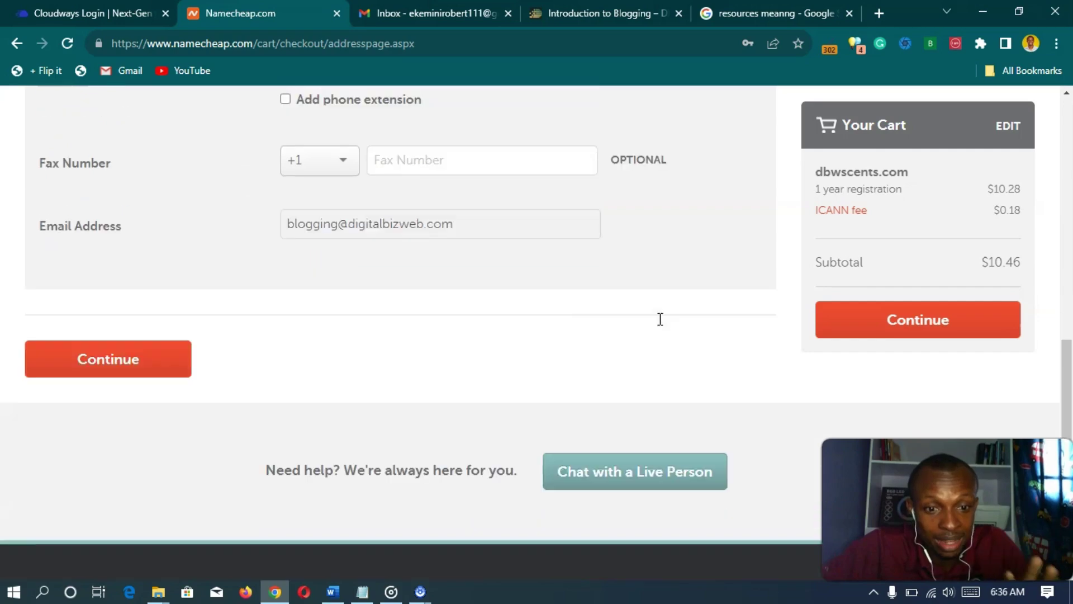
scroll(559, 346, down, 3)
scroll(559, 346, up, 2)
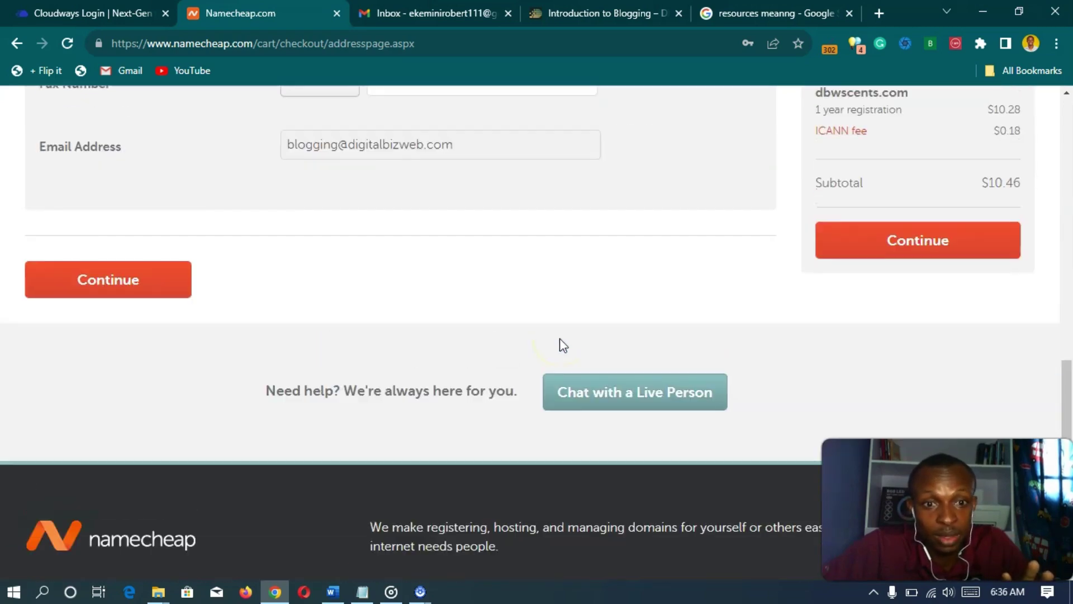
scroll(562, 345, down, 3)
scroll(563, 345, up, 3)
scroll(563, 345, down, 2)
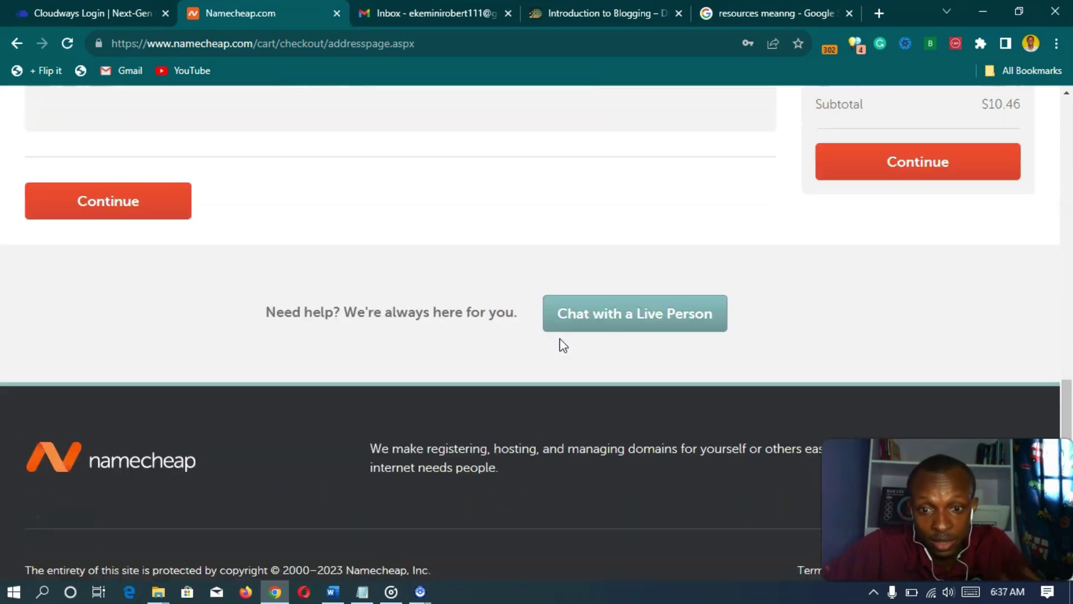
scroll(563, 345, up, 14)
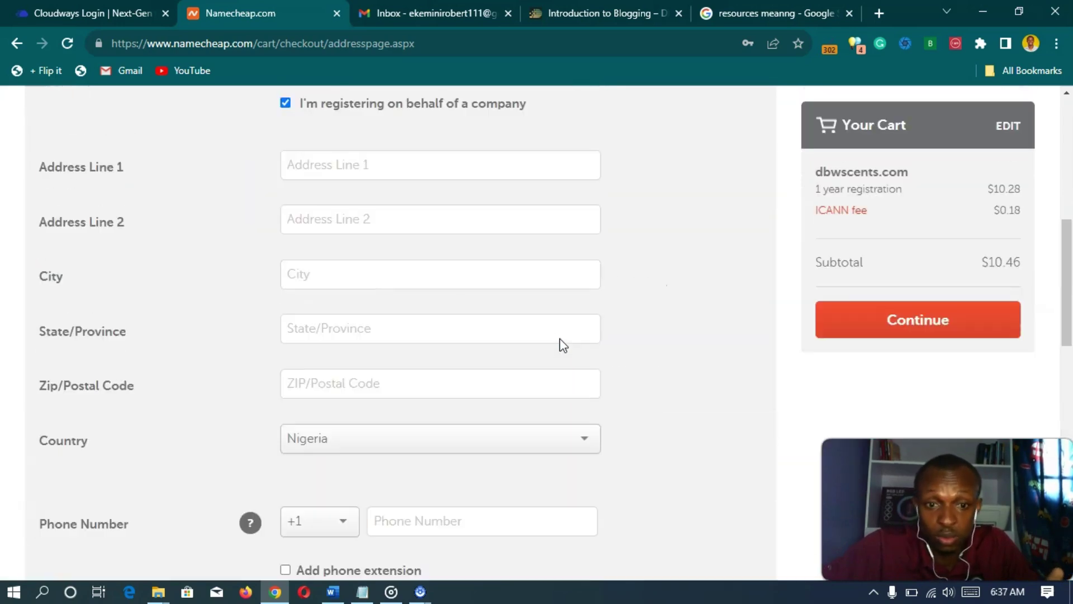
scroll(626, 302, up, 4)
scroll(654, 302, down, 4)
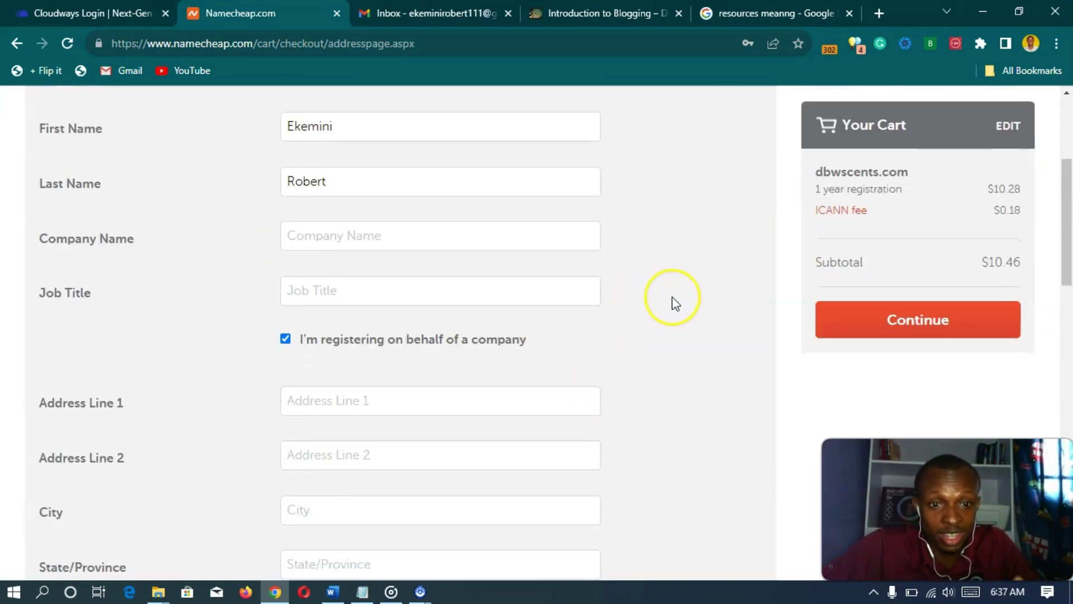
scroll(676, 303, down, 1)
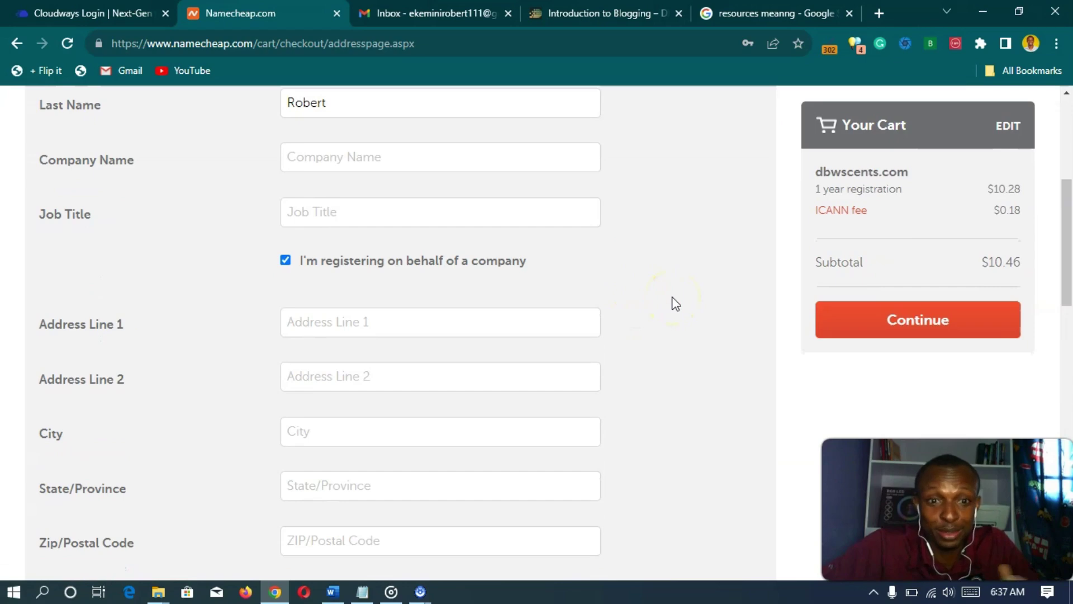
scroll(643, 296, up, 1)
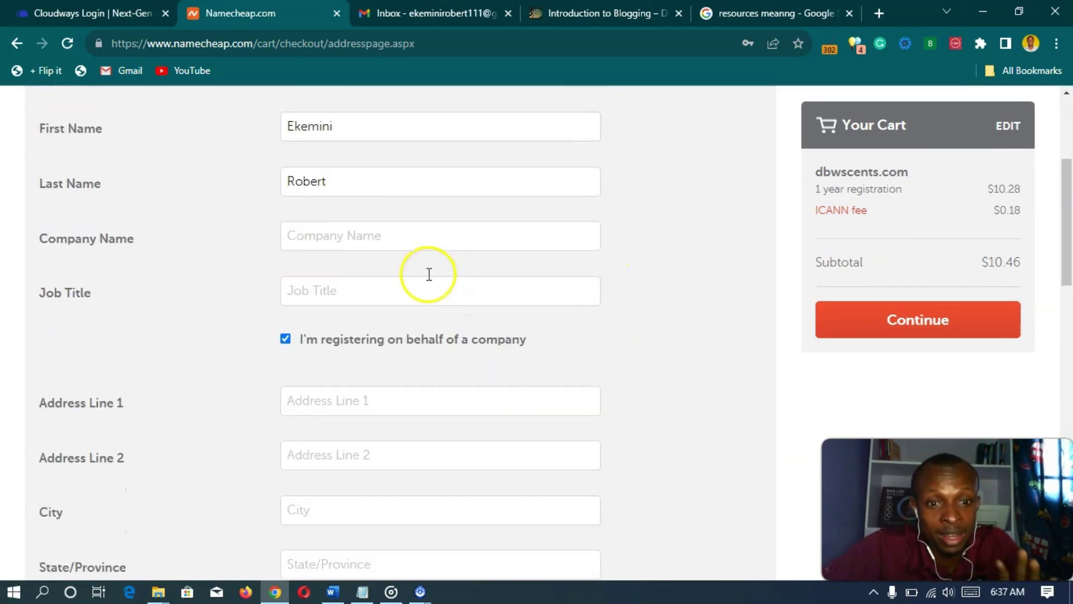
scroll(285, 342, down, 10)
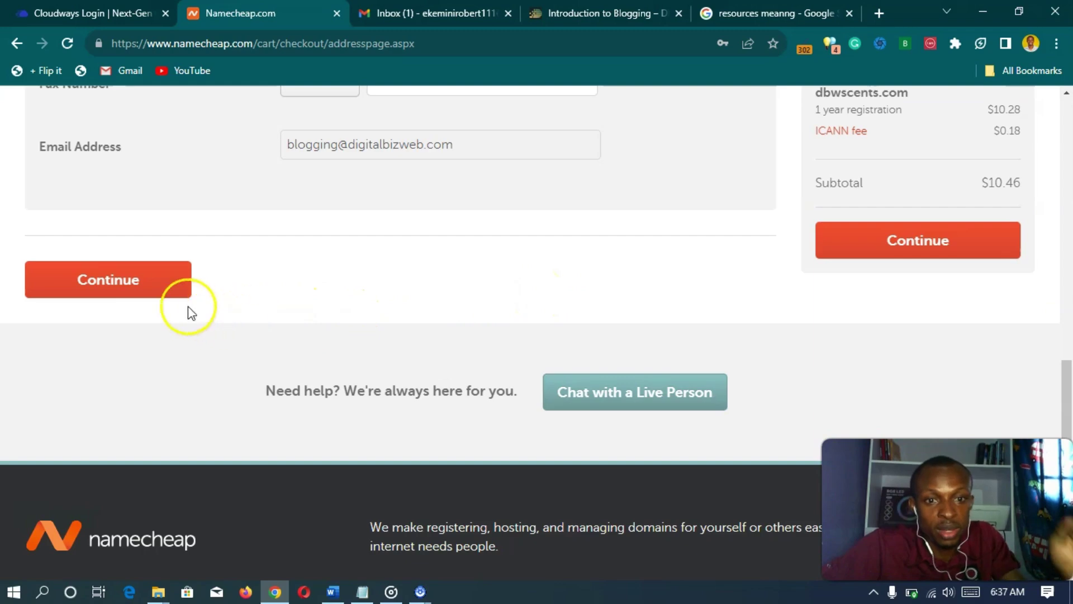
click(116, 284)
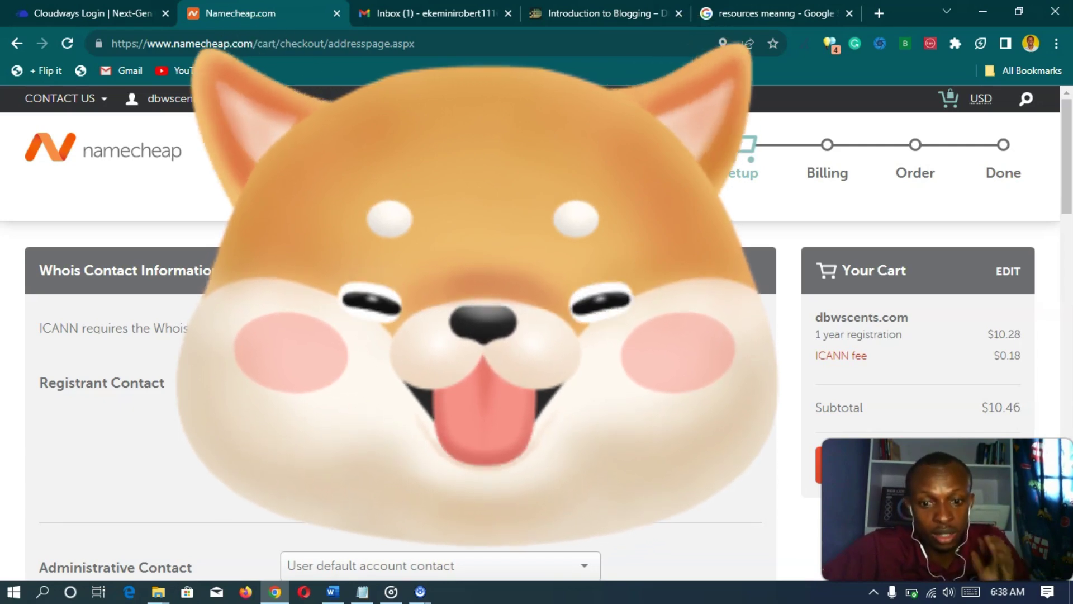
- Save the Whois contact choices as default checkout settings and continue to the Billing step
mouse_move(167, 101)
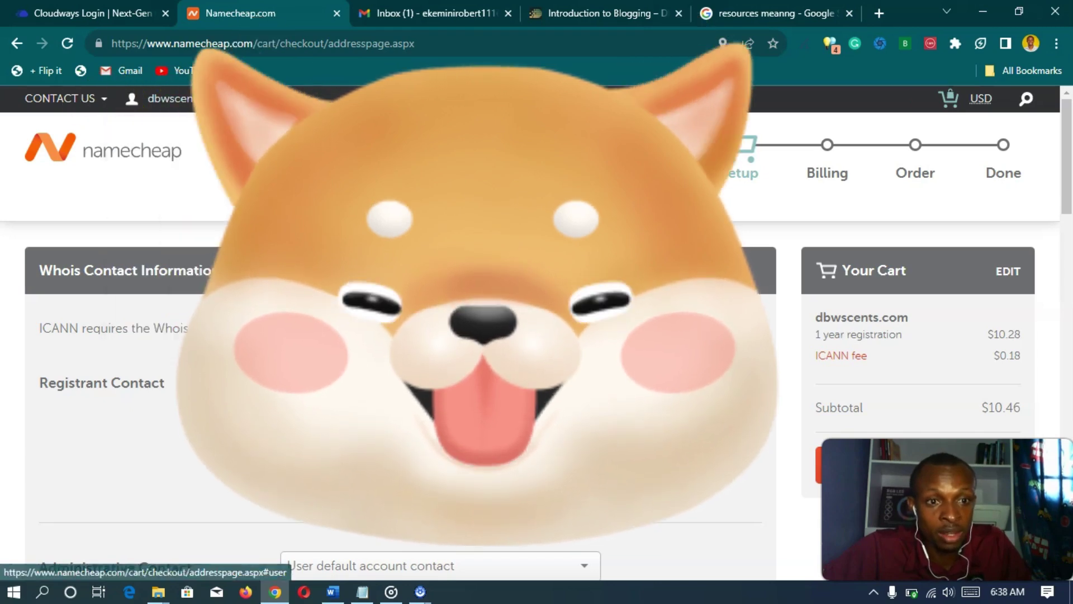
scroll(392, 335, down, 2)
scroll(391, 335, down, 2)
scroll(391, 336, up, 4)
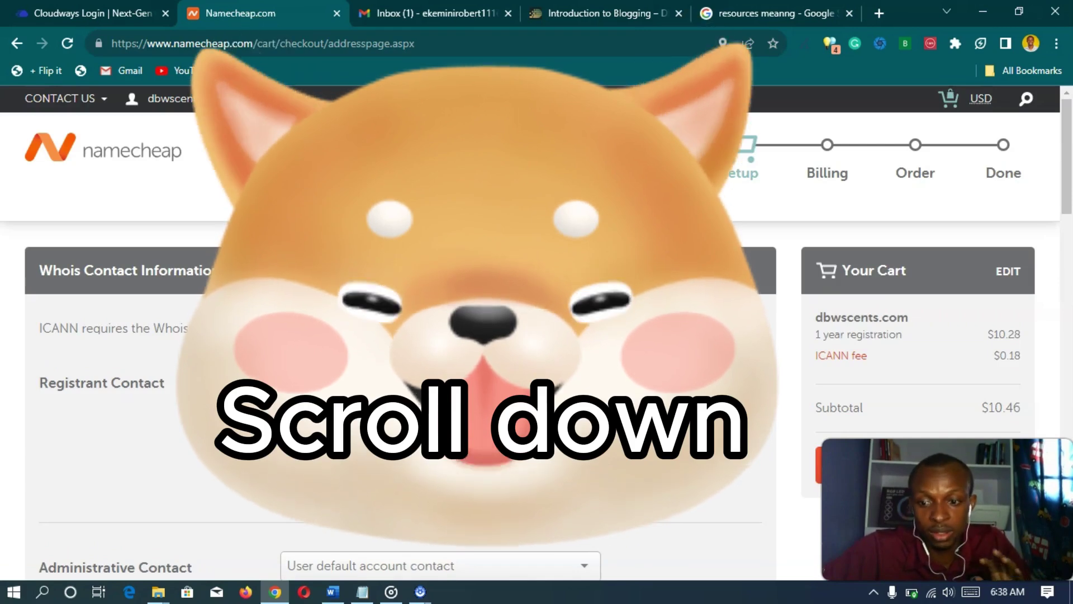
scroll(391, 336, down, 12)
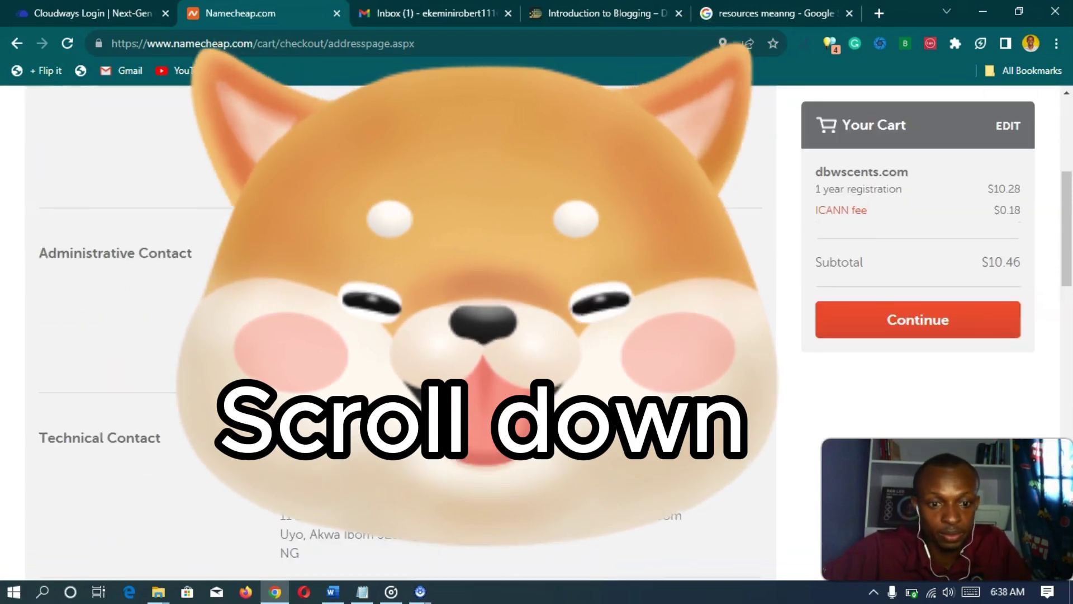
scroll(247, 265, down, 4)
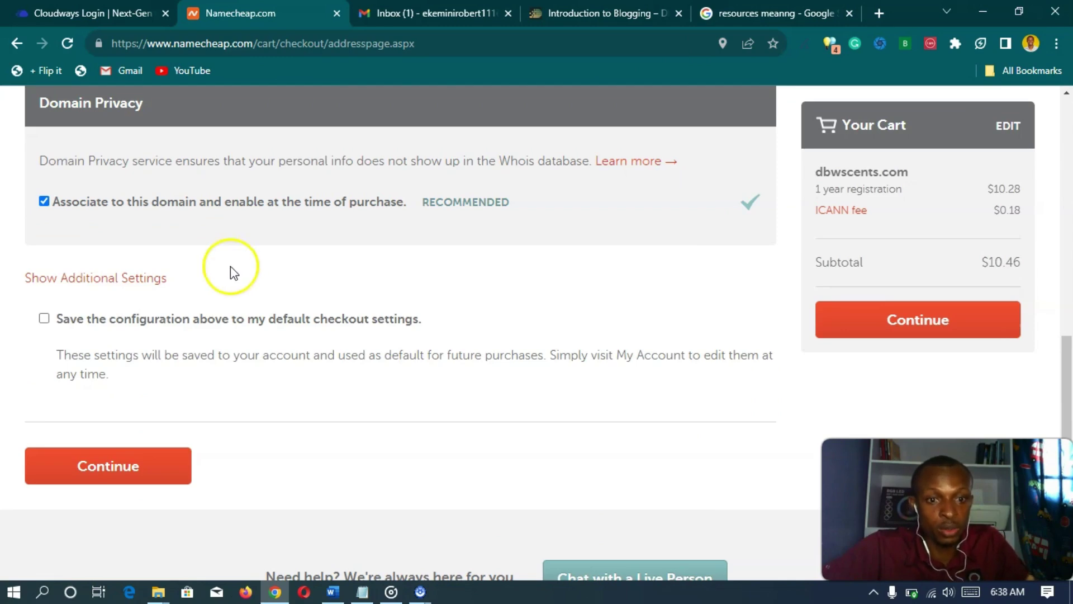
click(44, 318)
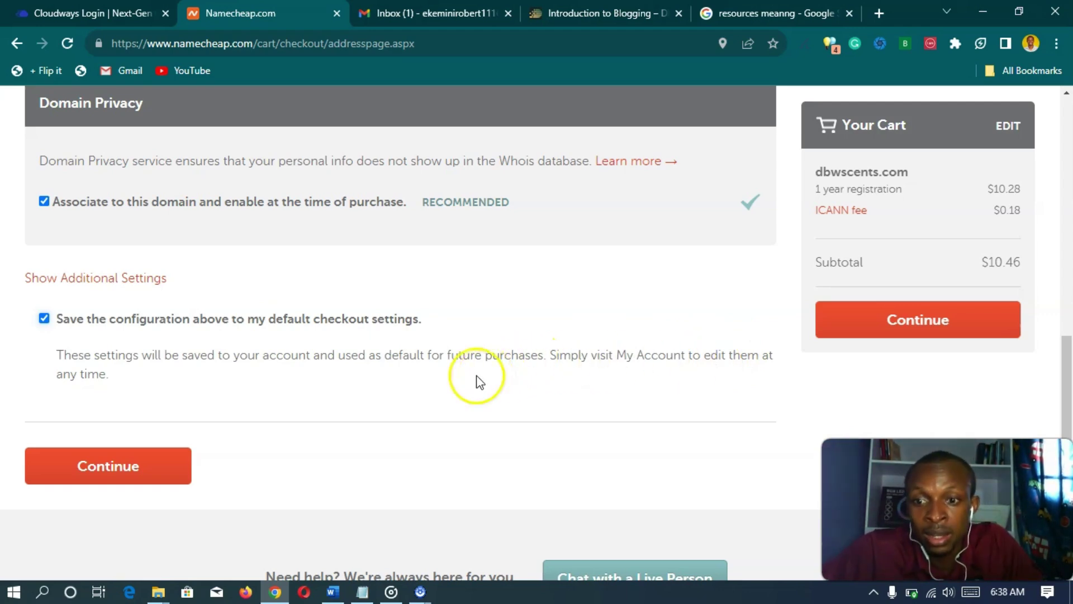
click(146, 463)
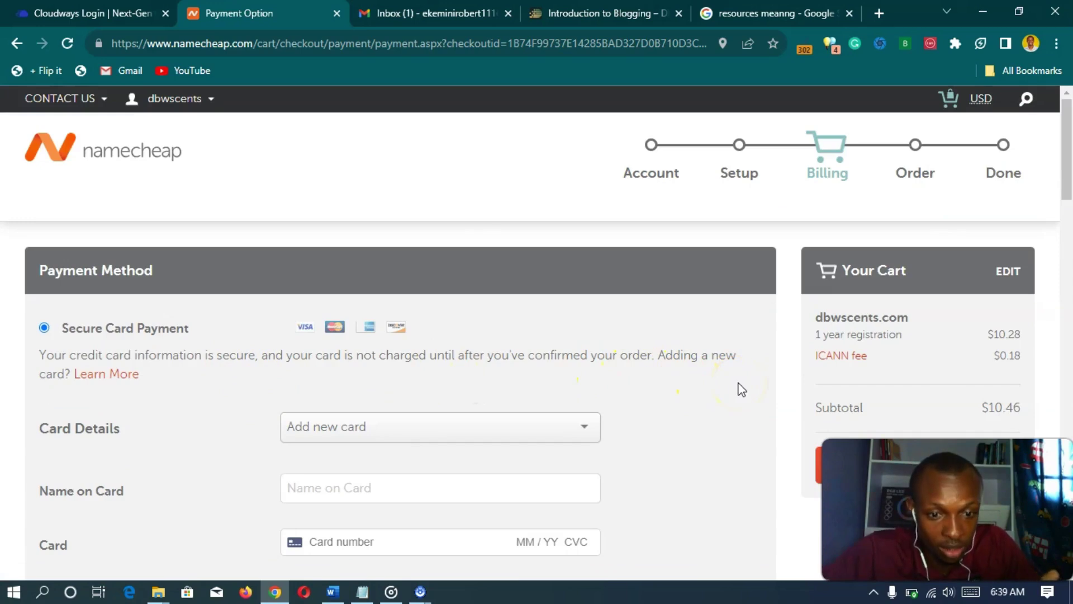
- Keep auto-renewal switched on for the dbwscents.com domain registration
click(709, 389)
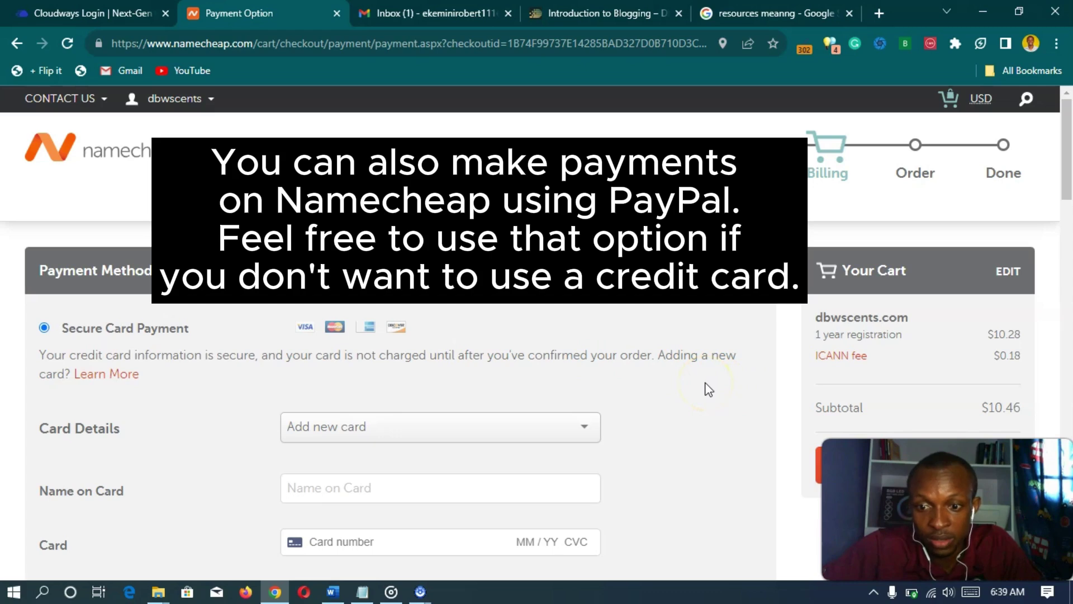
click(763, 443)
click(721, 445)
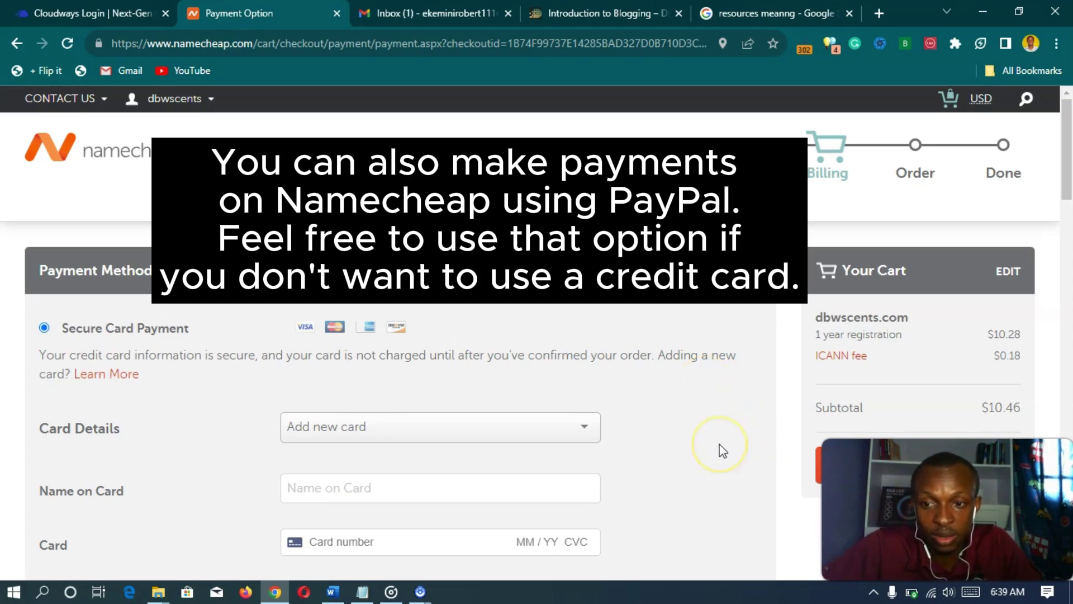
click(783, 459)
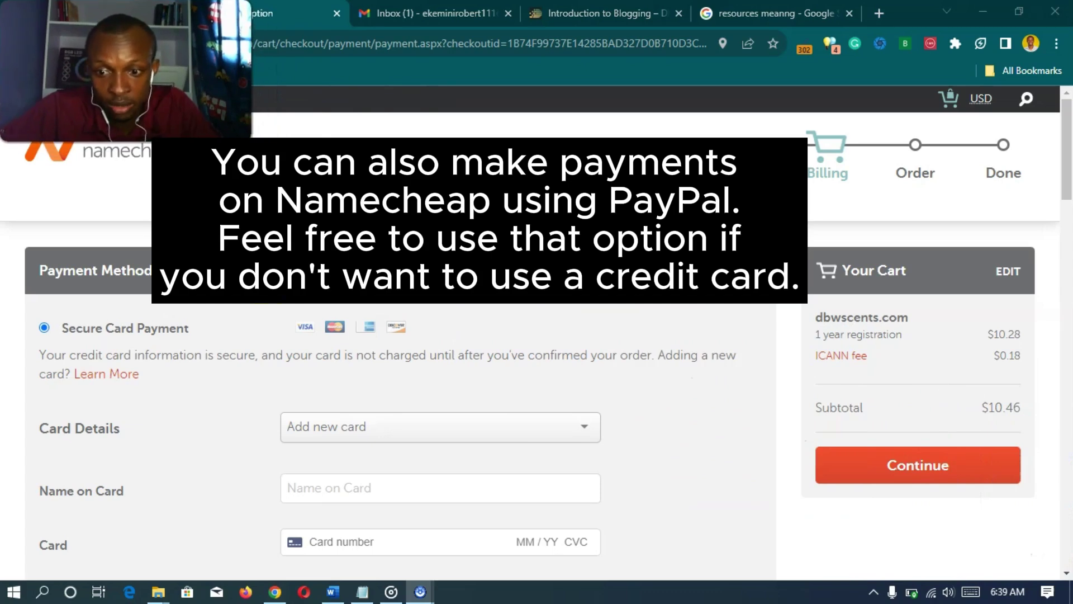
click(292, 322)
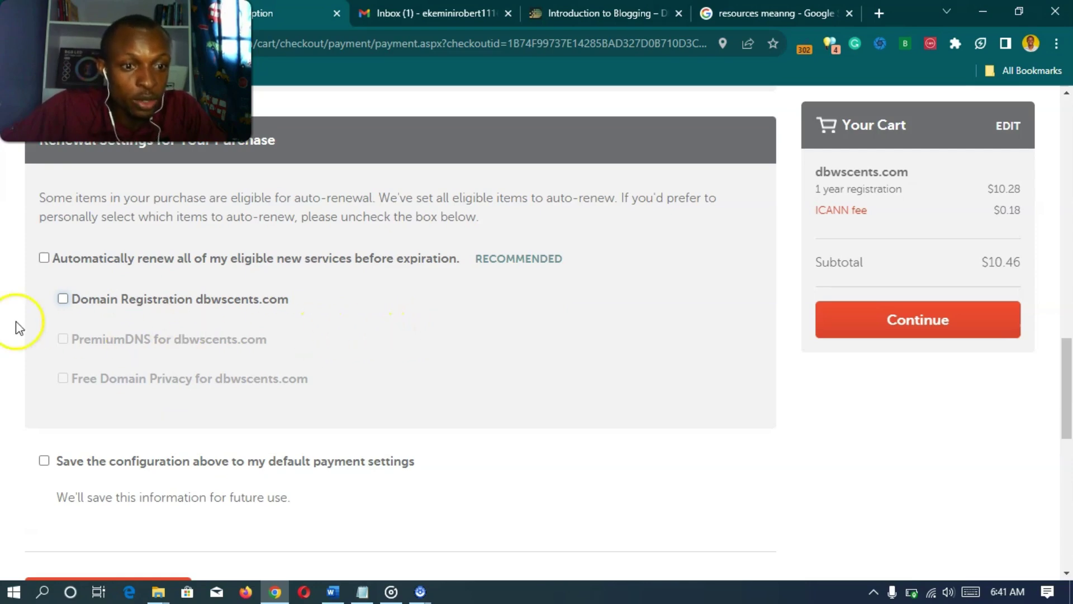
click(62, 302)
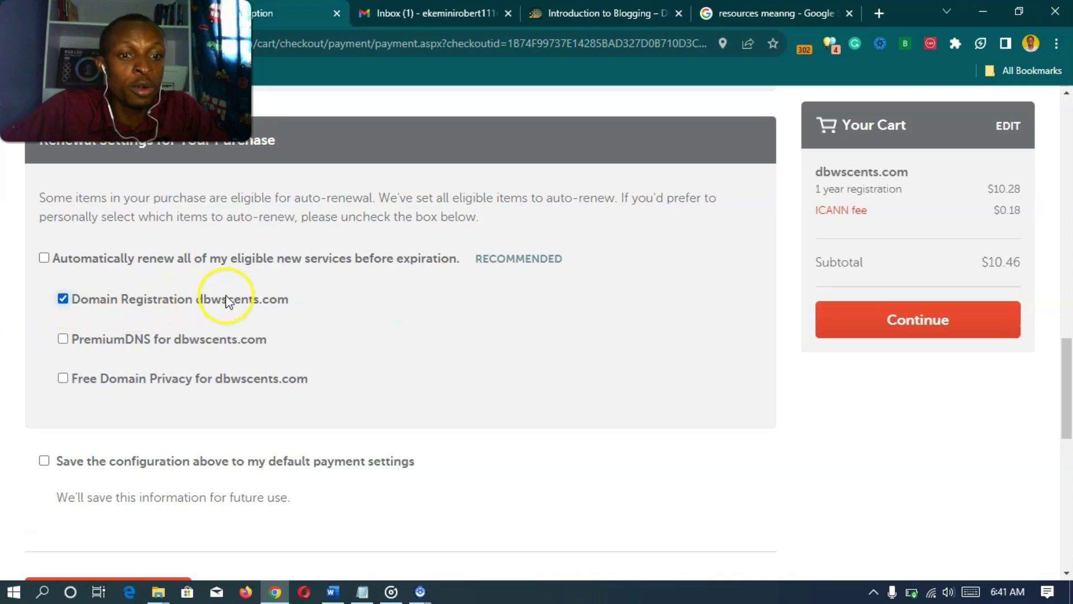
click(62, 302)
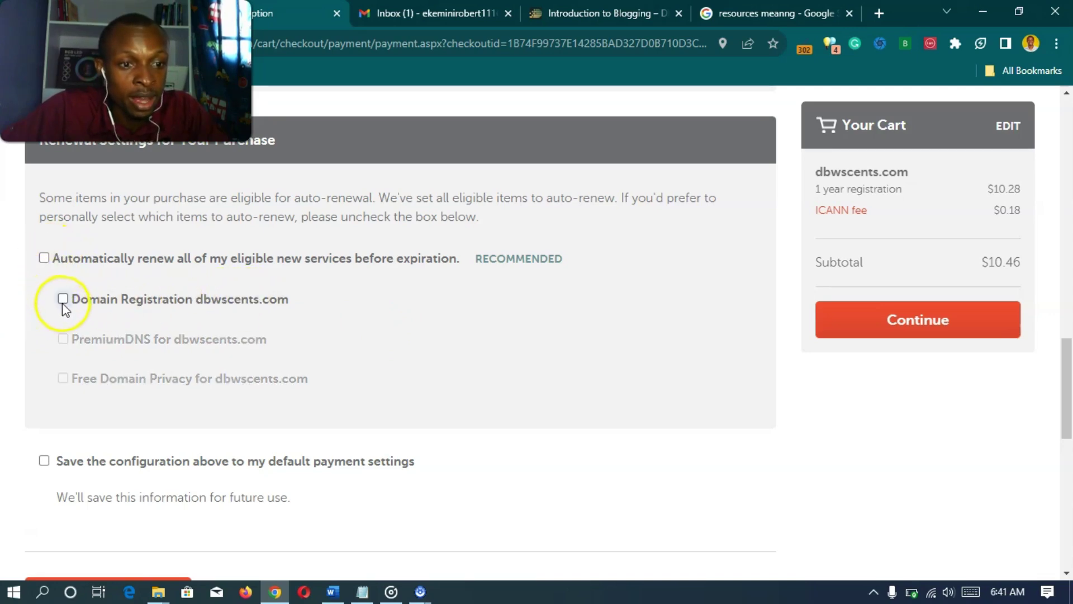
click(62, 302)
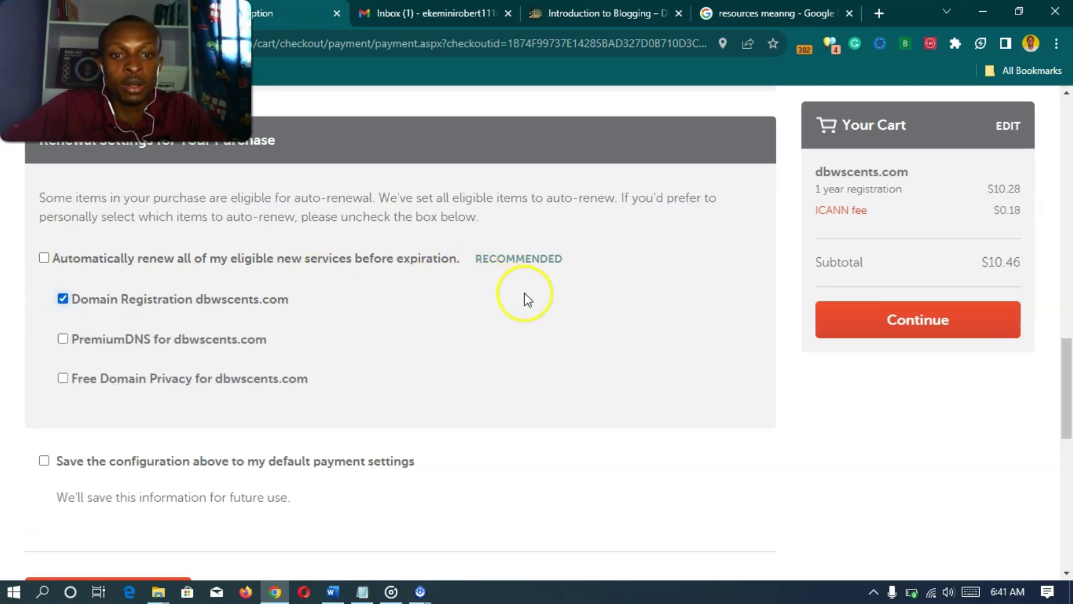
- Save these renewal choices as default payment settings and continue to Order Review
scroll(525, 303, down, 1)
scroll(525, 303, down, 1)
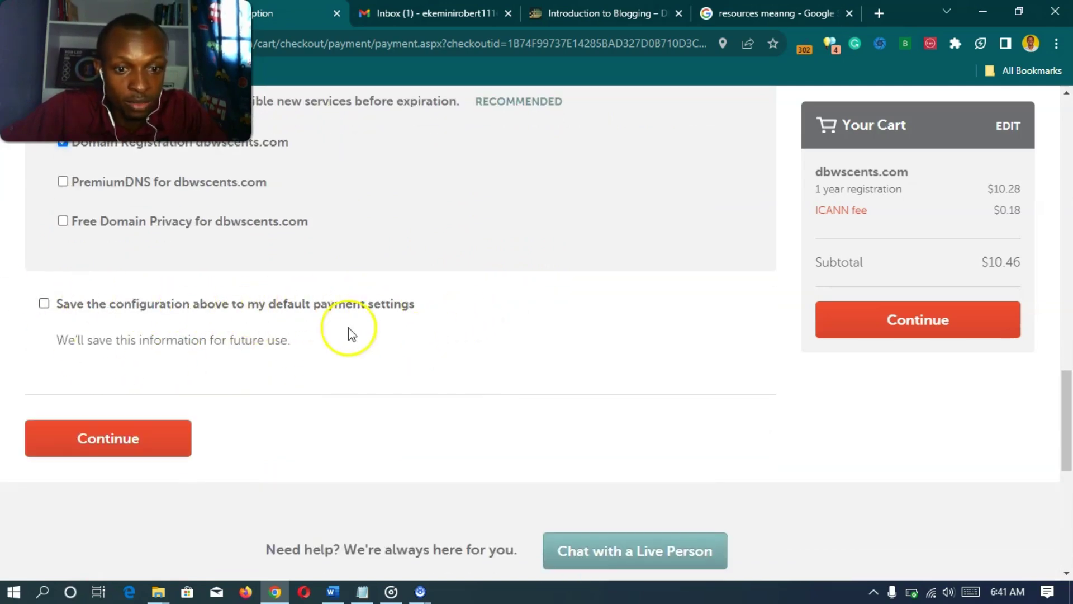
click(43, 305)
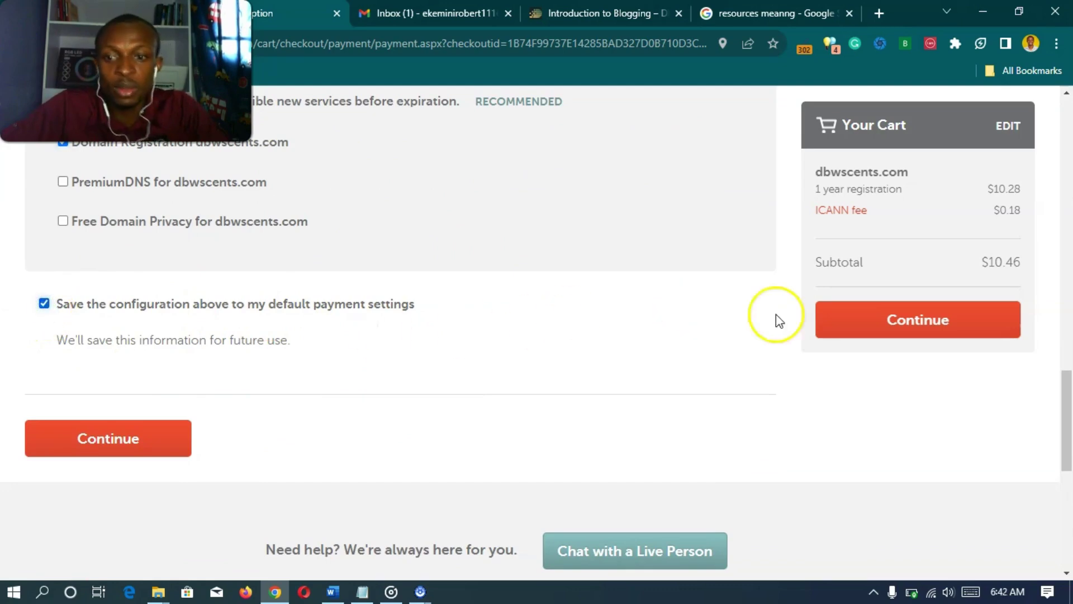
click(130, 443)
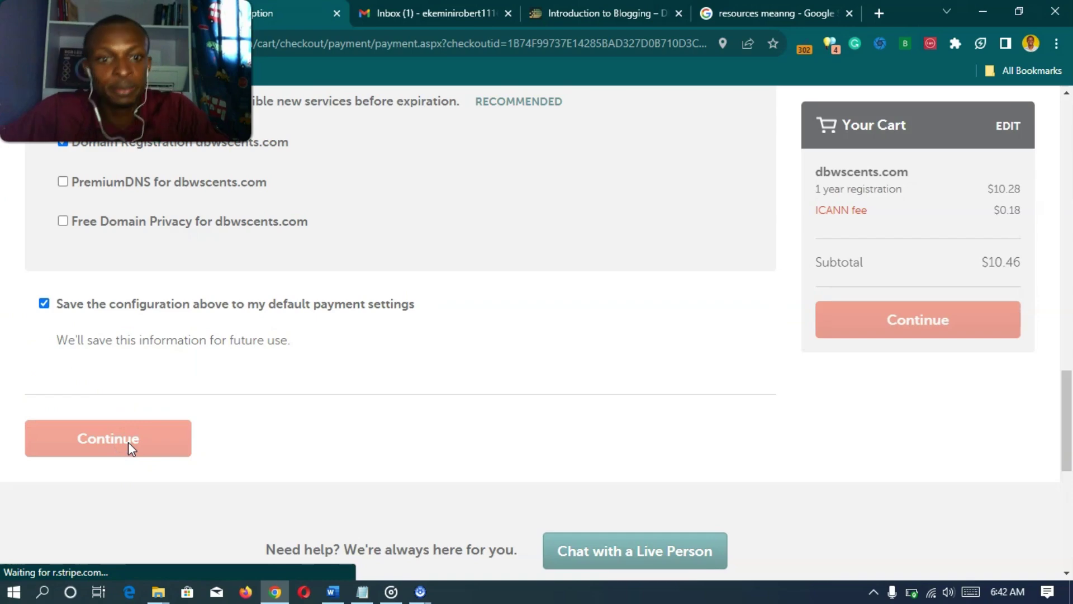
- Verify the order: dbwscents.com registration at $10.28, free domain privacy, subtotal $10.46
scroll(130, 447, down, 1)
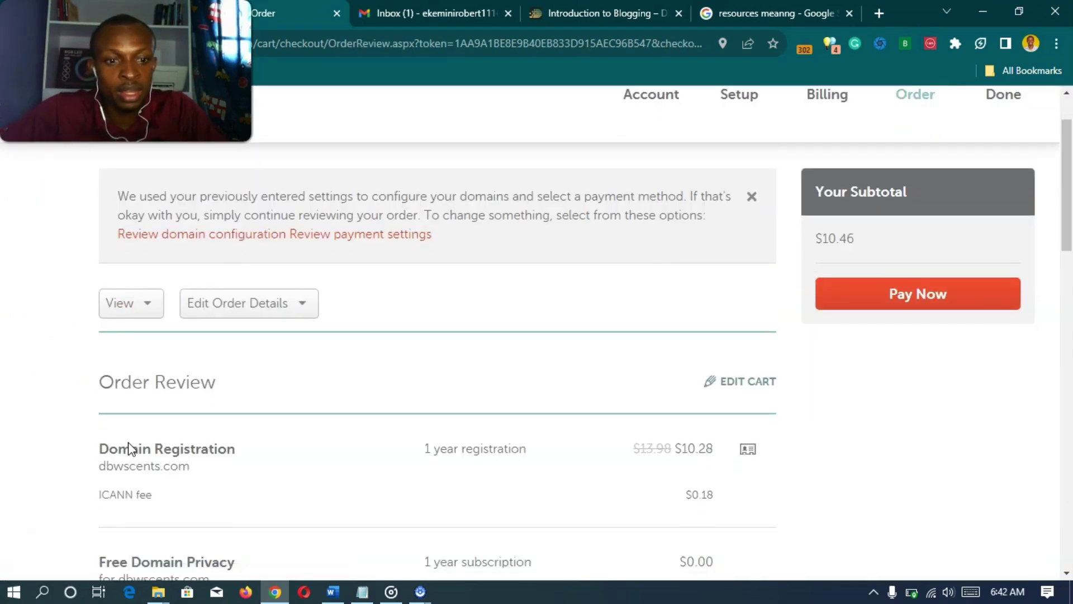
scroll(130, 447, down, 1)
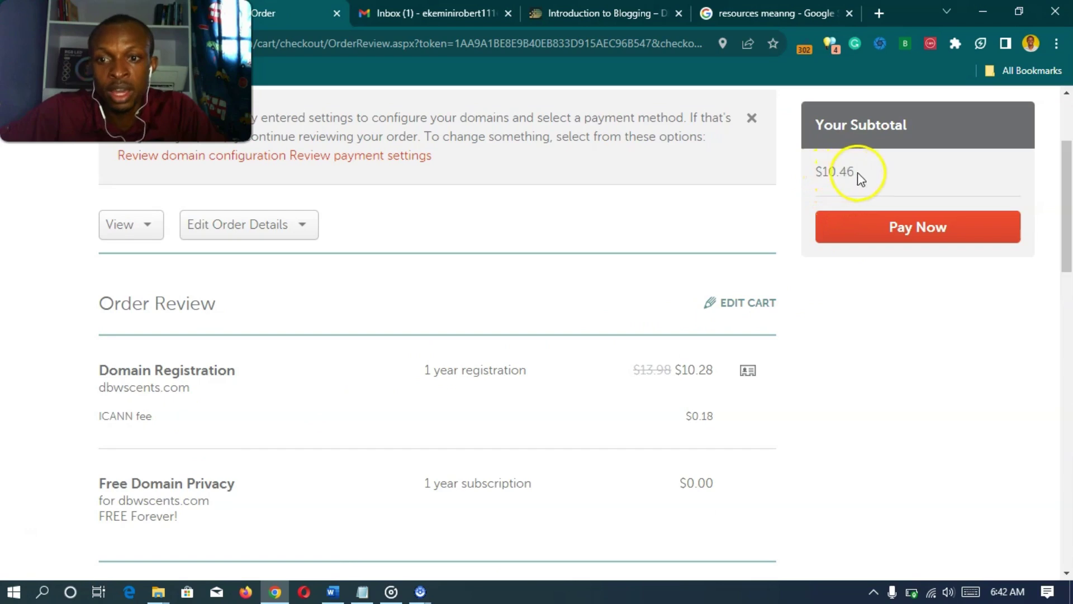
drag(855, 173, 810, 172)
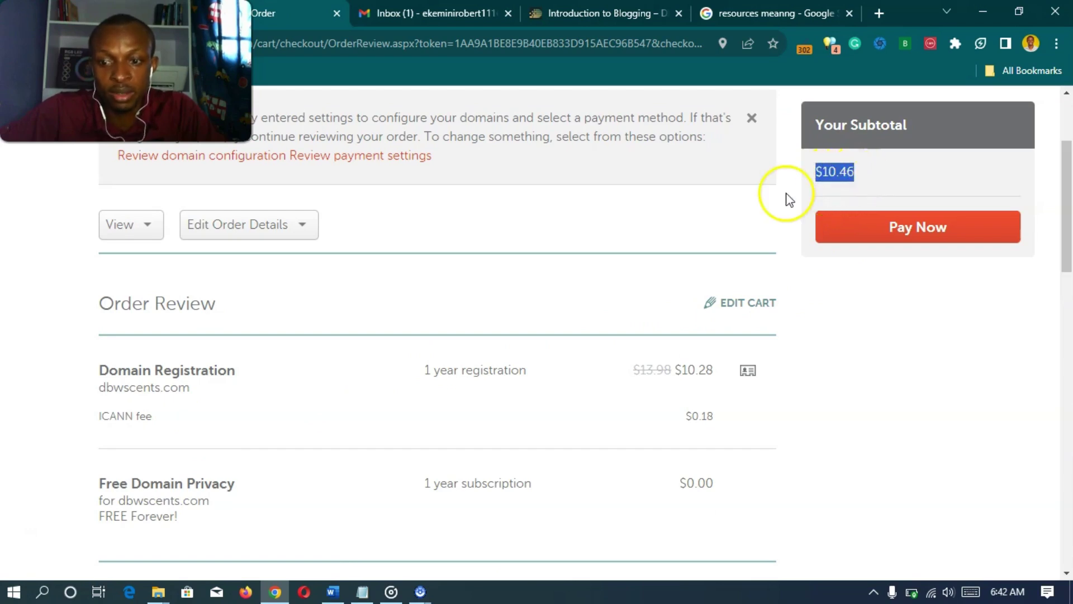
click(901, 180)
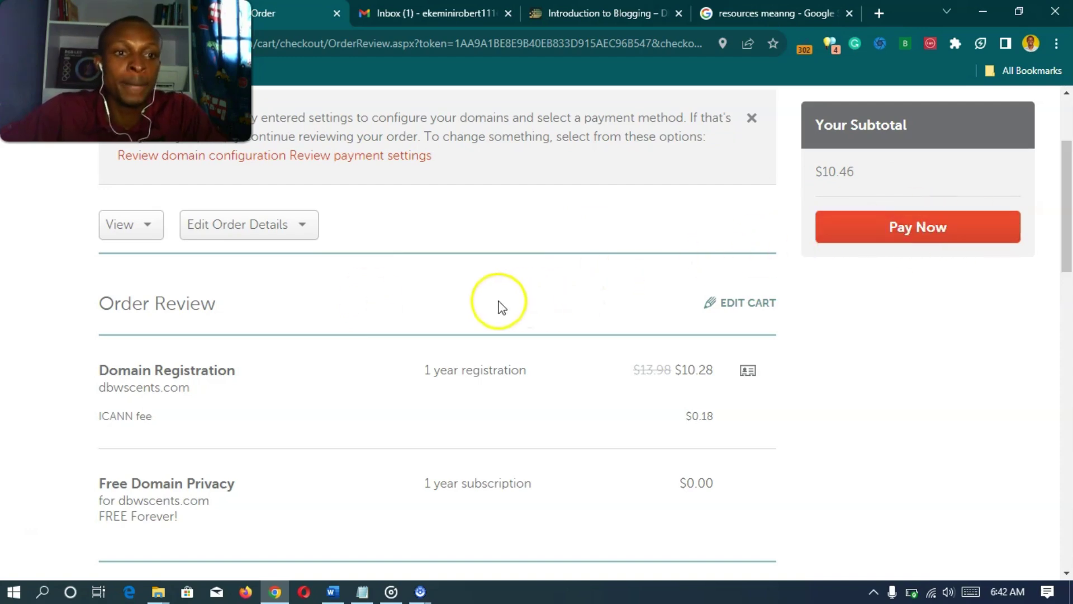
scroll(402, 312, down, 10)
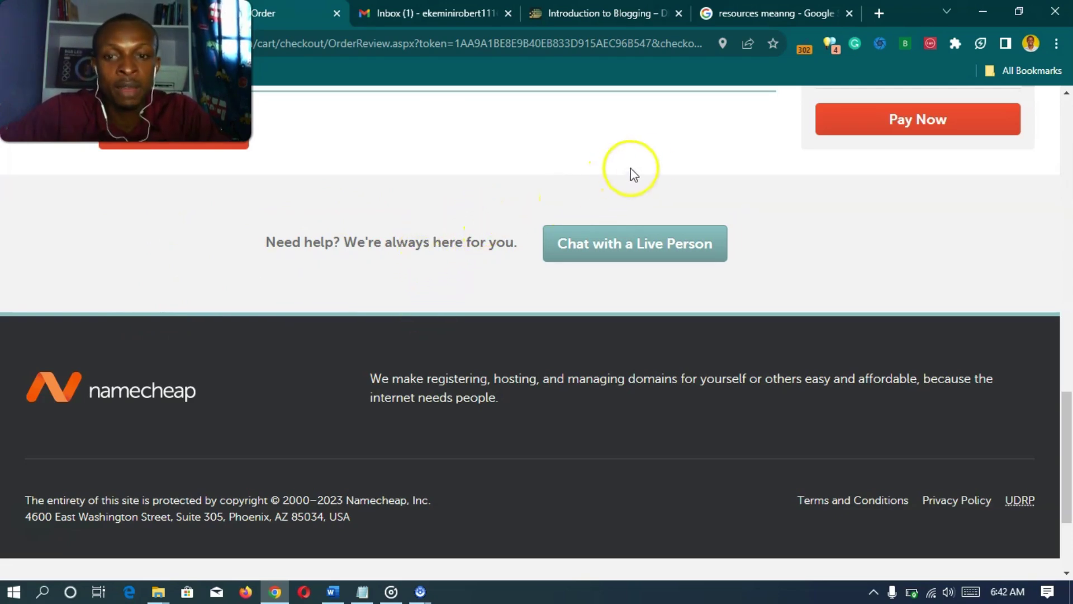
- Pay Now for the dbwscents.com order, dismissing the Windows low-battery warning
click(909, 126)
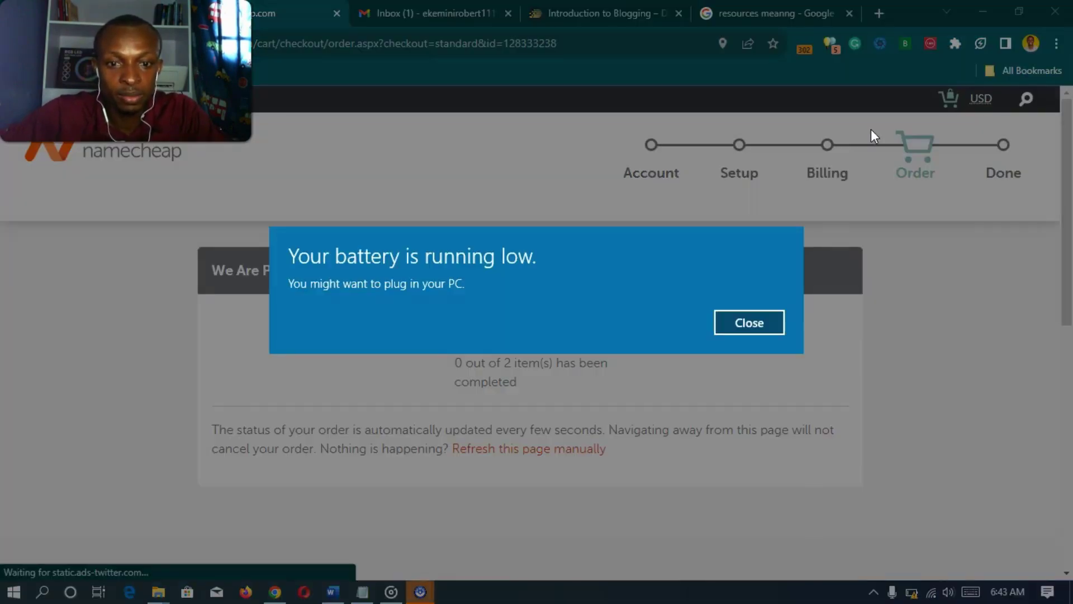
click(760, 314)
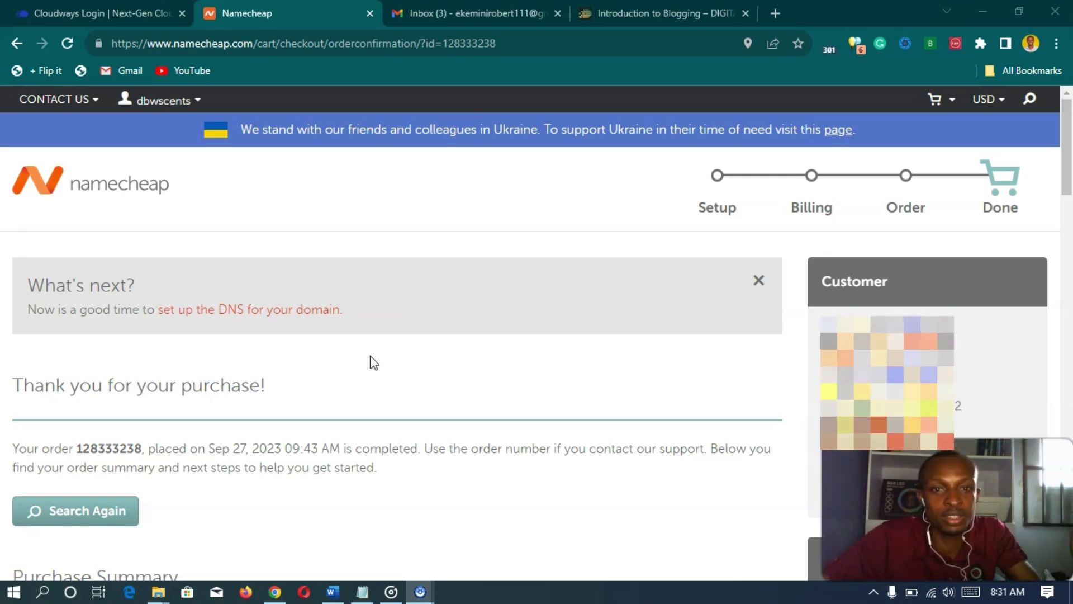
- Load dbwscents.com in a new Chrome tab to test whether it resolves
click(775, 13)
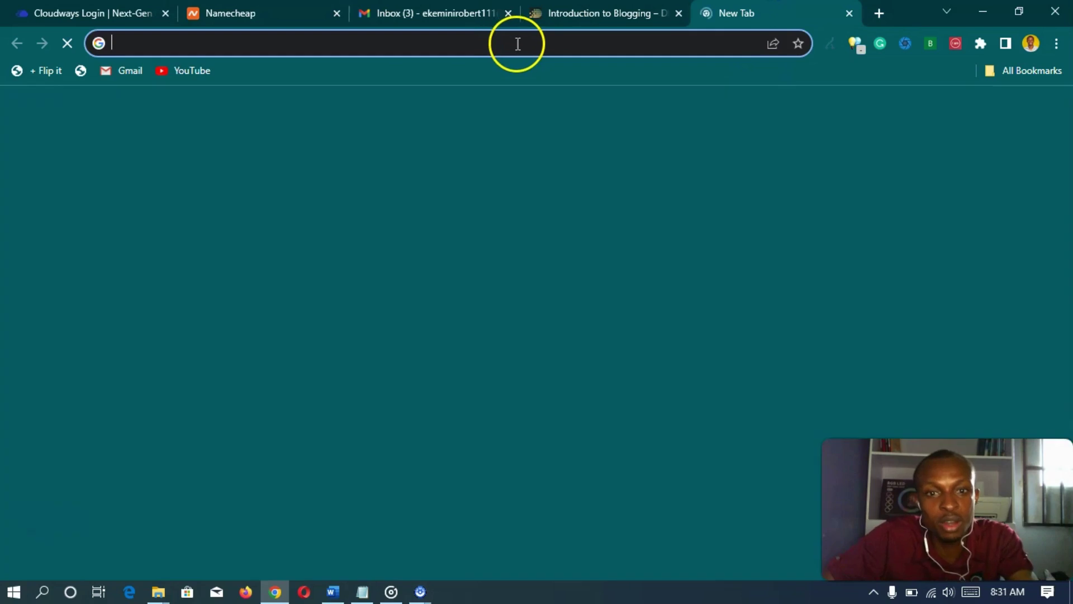
click(518, 43)
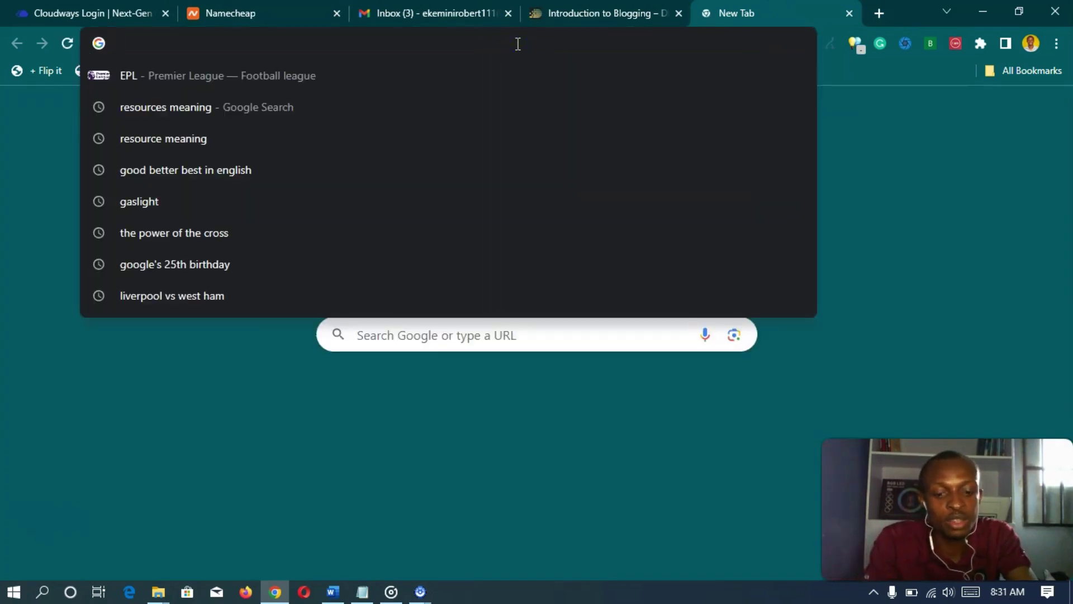
text(dbw)
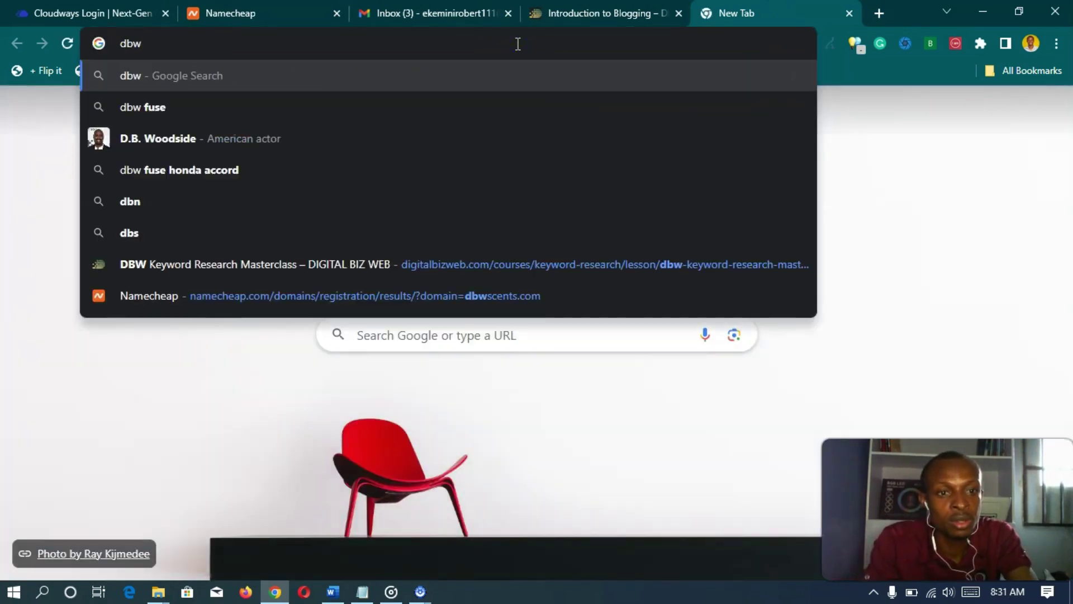
text(scent)
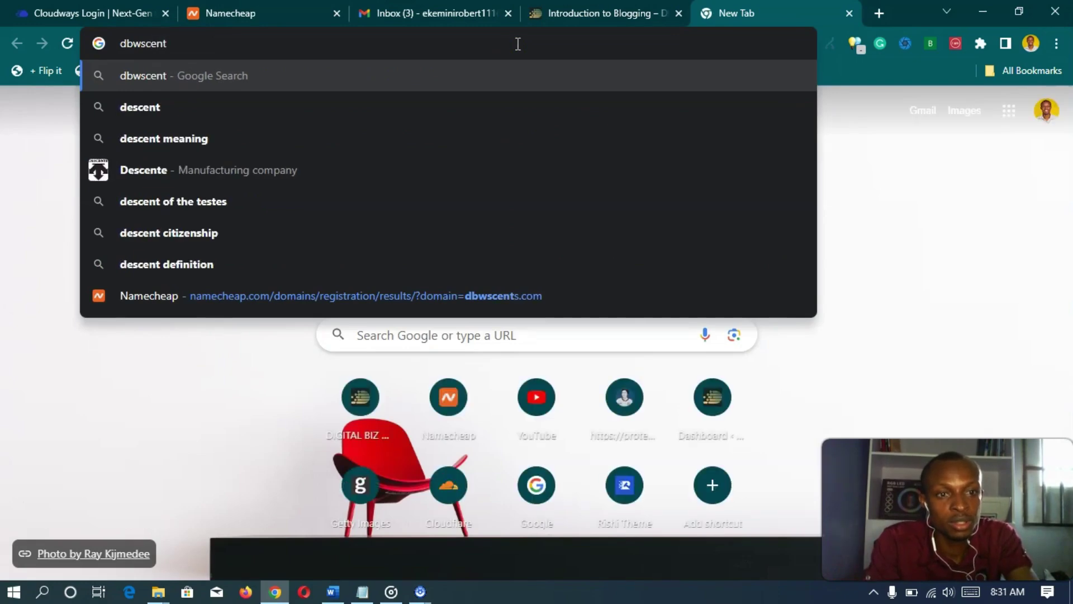
text(s.com)
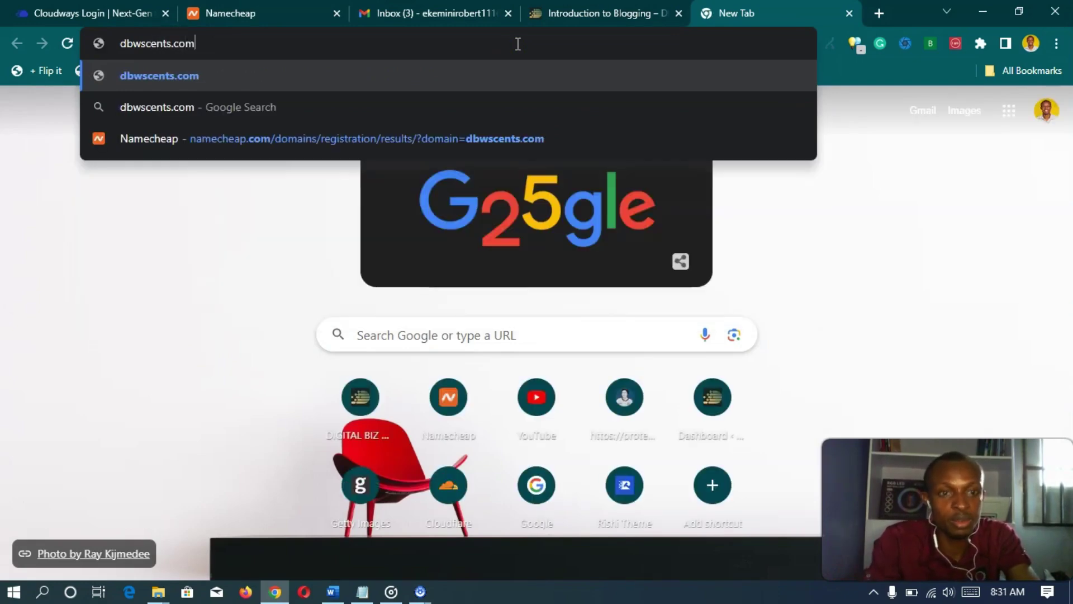
key(Return)
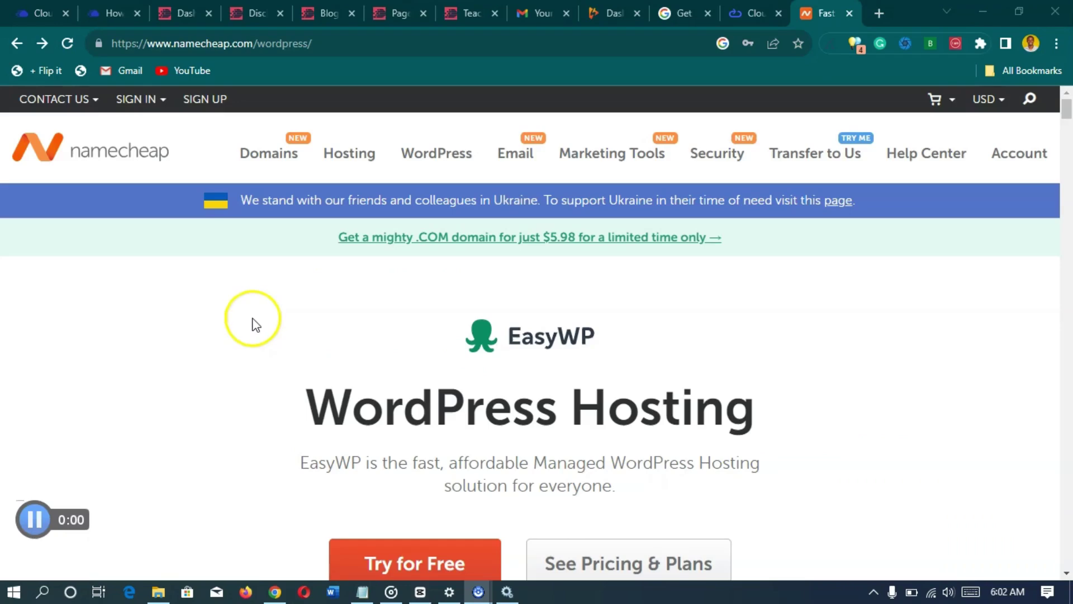
- Scroll through the EasyWP Starter, Turbo and Supersonic pricing cards and feature lists
scroll(256, 324, down, 4)
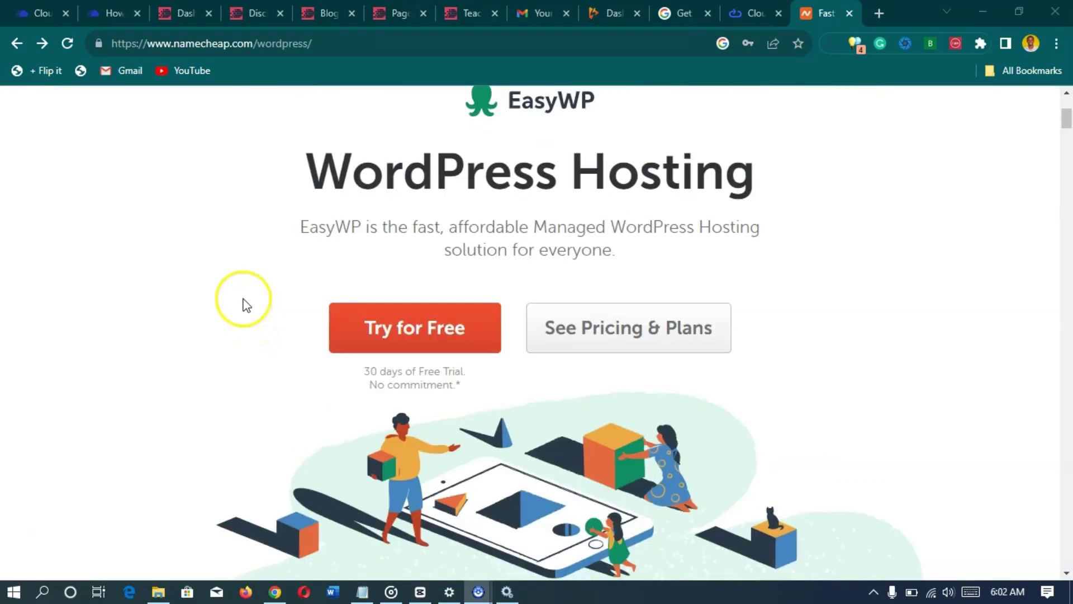
scroll(247, 306, down, 4)
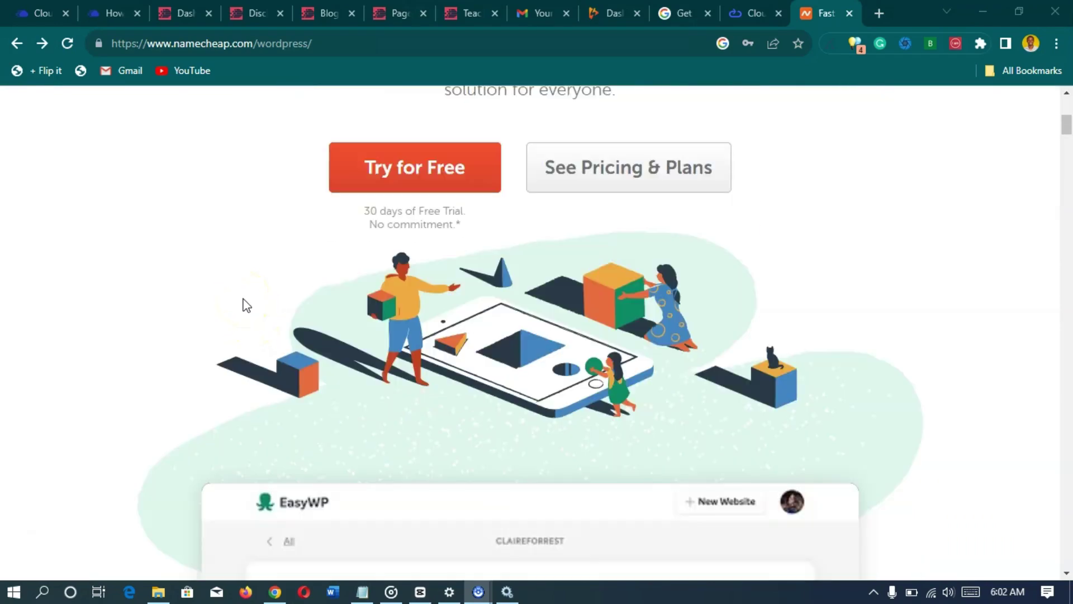
scroll(193, 306, down, 10)
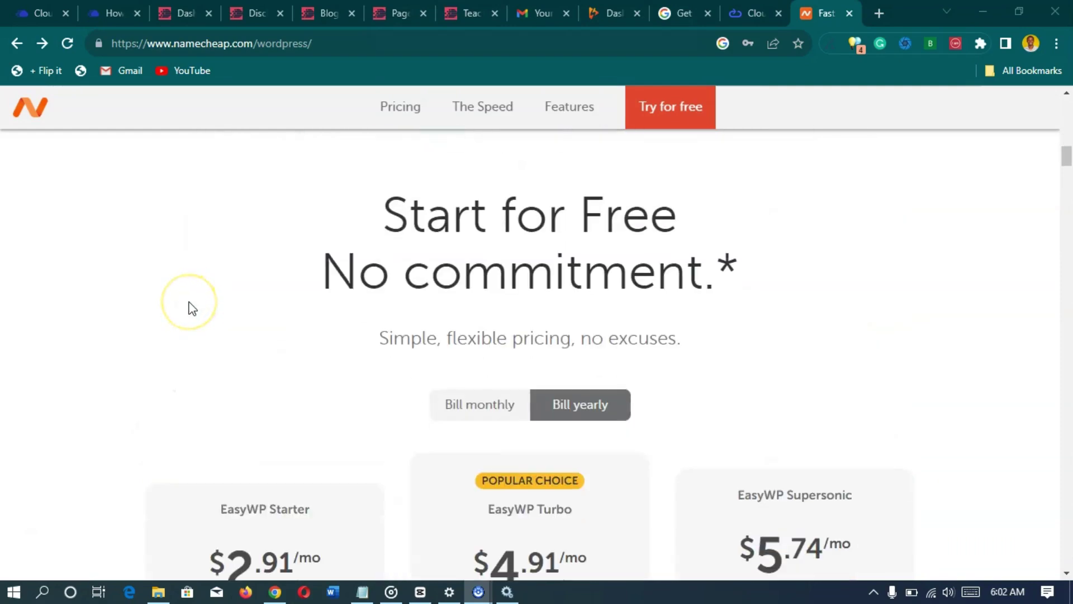
scroll(190, 307, down, 4)
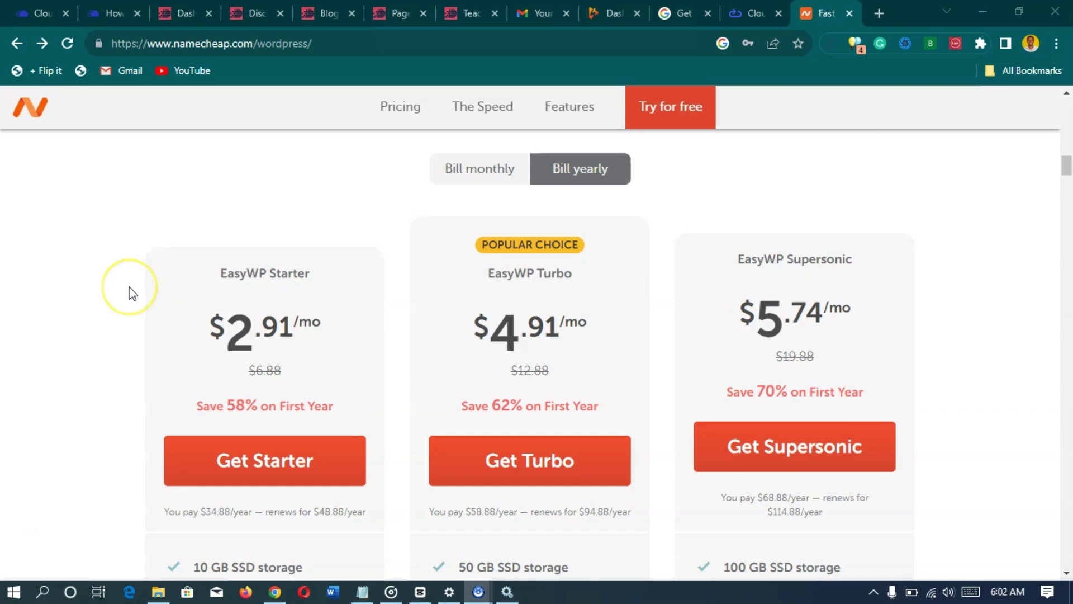
scroll(133, 293, down, 1)
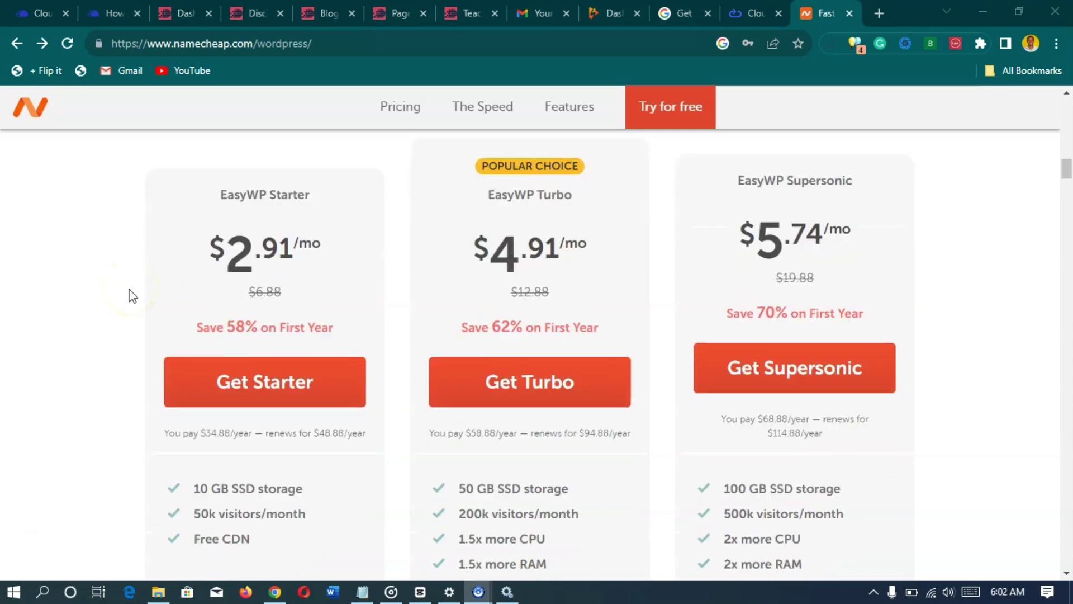
scroll(133, 295, down, 8)
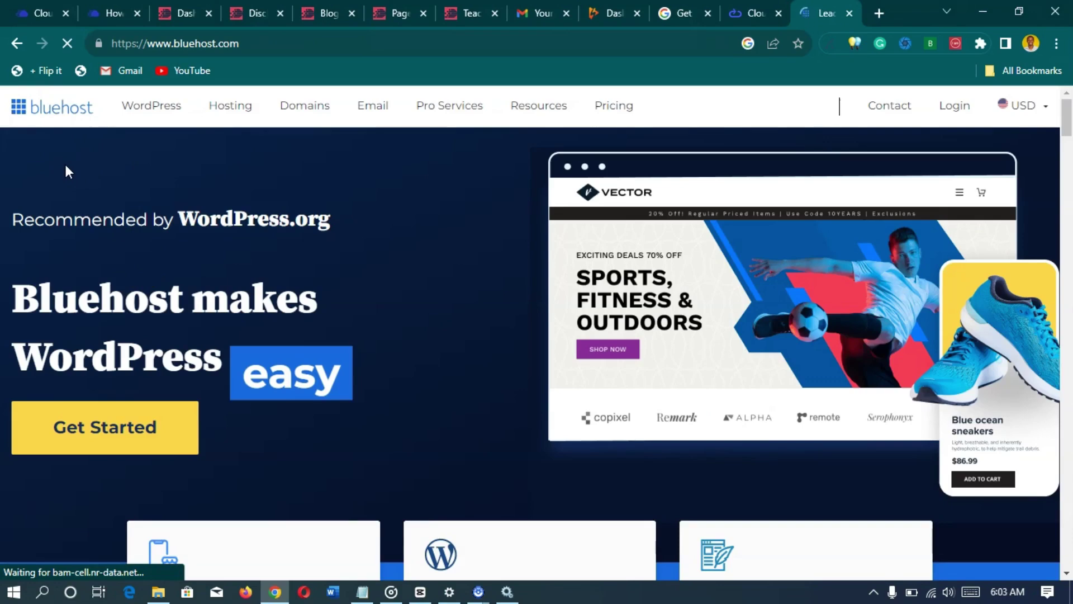
- Scroll the Bluehost homepage down to the Online Stores, WordPress Hosting and Design Services cards
scroll(95, 167, down, 3)
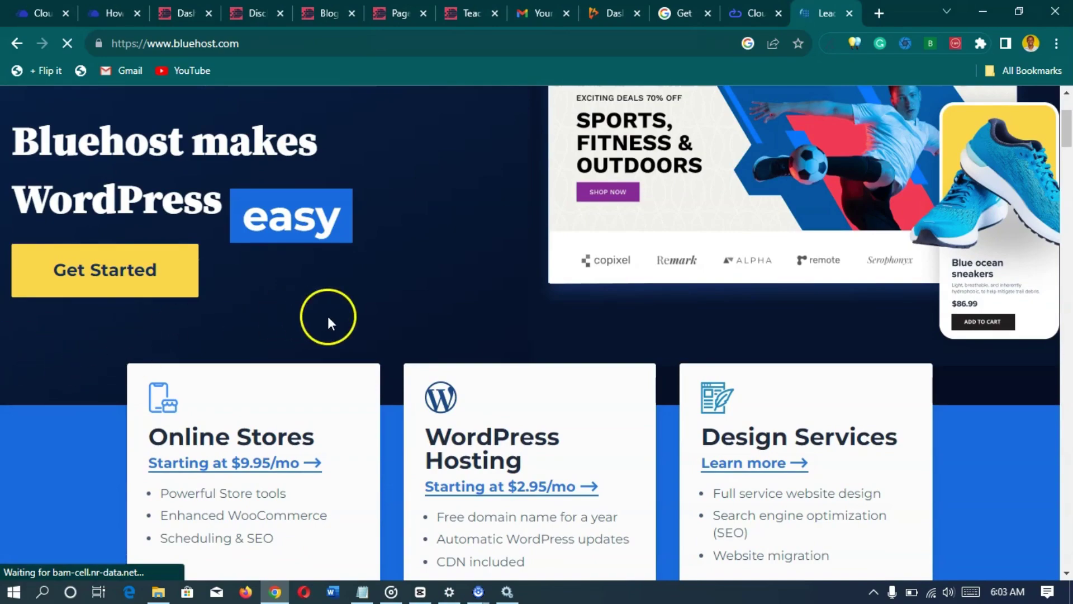
scroll(386, 312, down, 3)
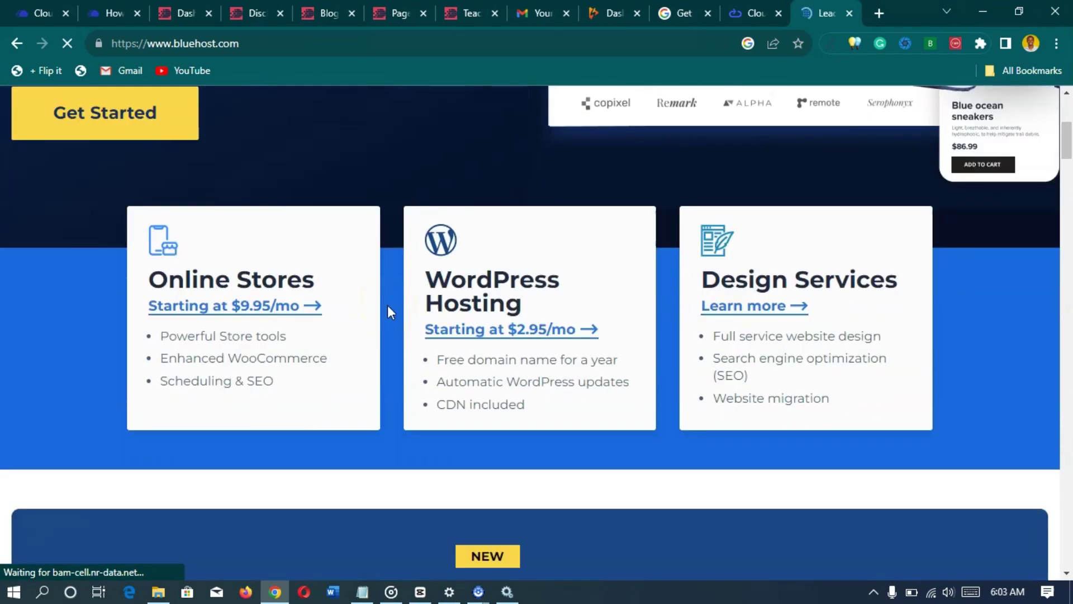
scroll(387, 310, down, 5)
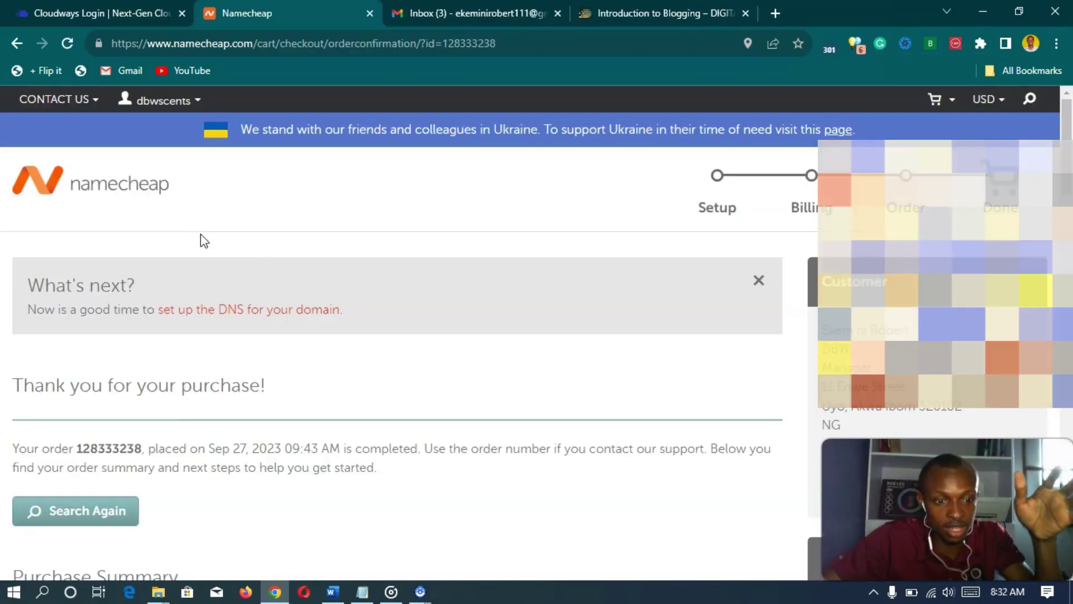
- Choose Get Started under 'Set up a WordPress site' in the confirmation's Next Steps
scroll(202, 240, down, 5)
scroll(207, 243, up, 6)
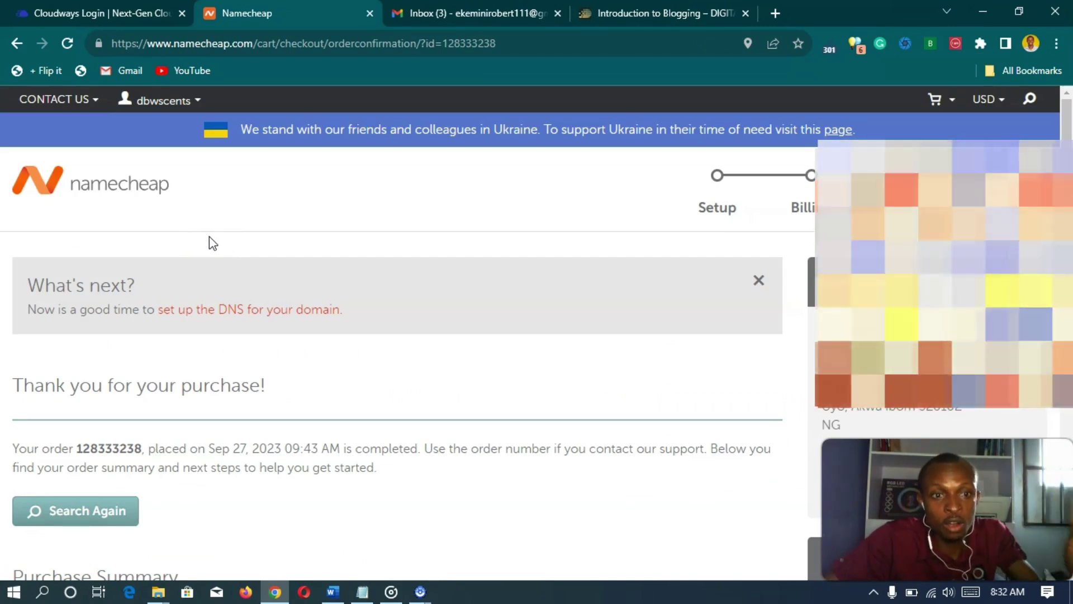
click(263, 234)
scroll(280, 241, down, 2)
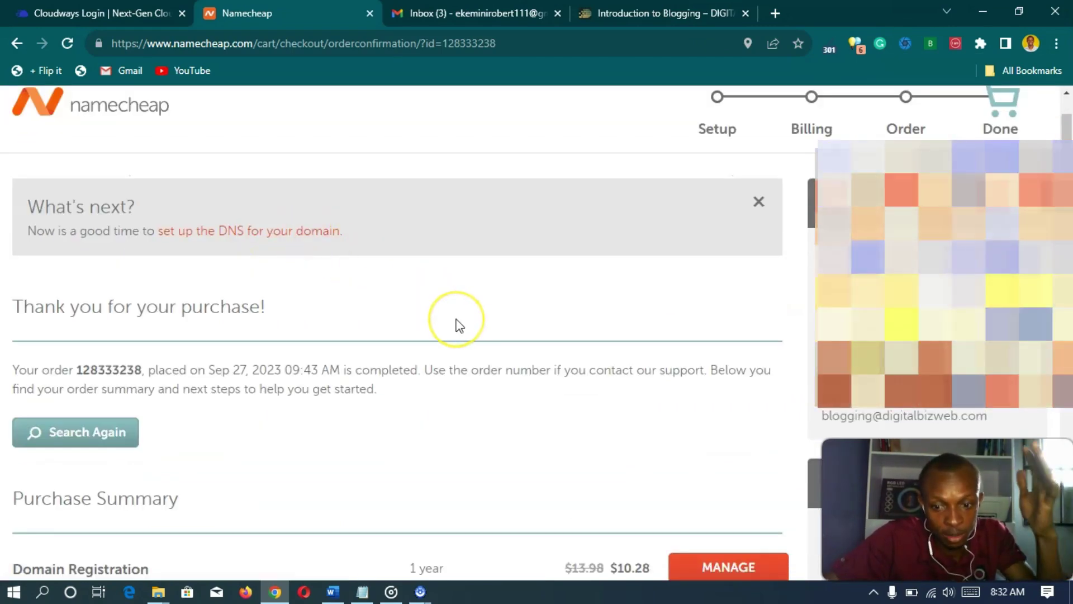
scroll(459, 327, down, 15)
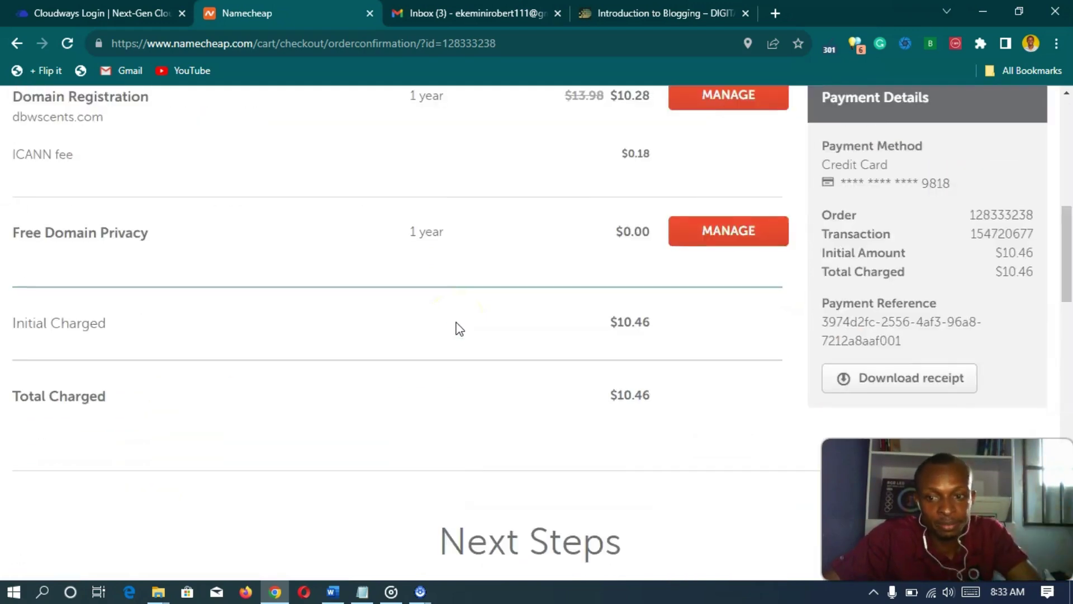
scroll(457, 327, up, 3)
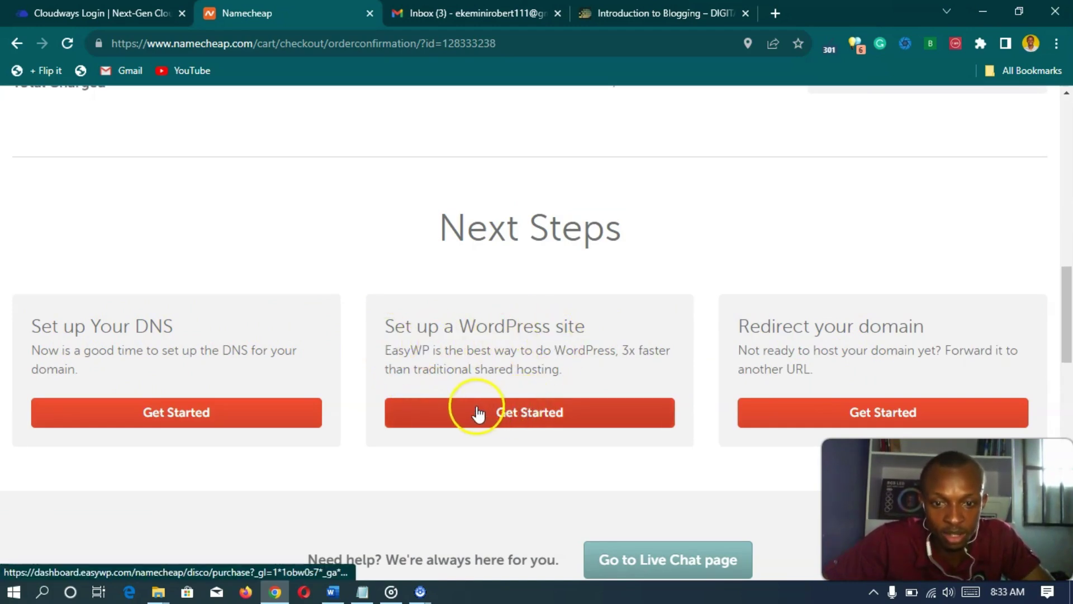
click(517, 416)
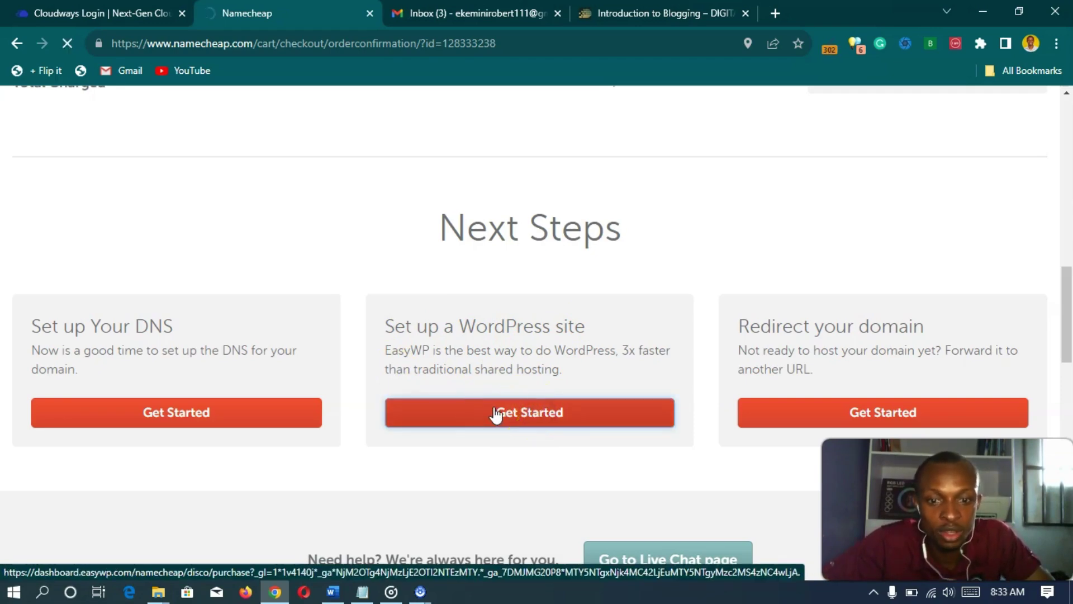
- Launch the website creation wizard from the EasyWP dashboard's New Website button
click(515, 417)
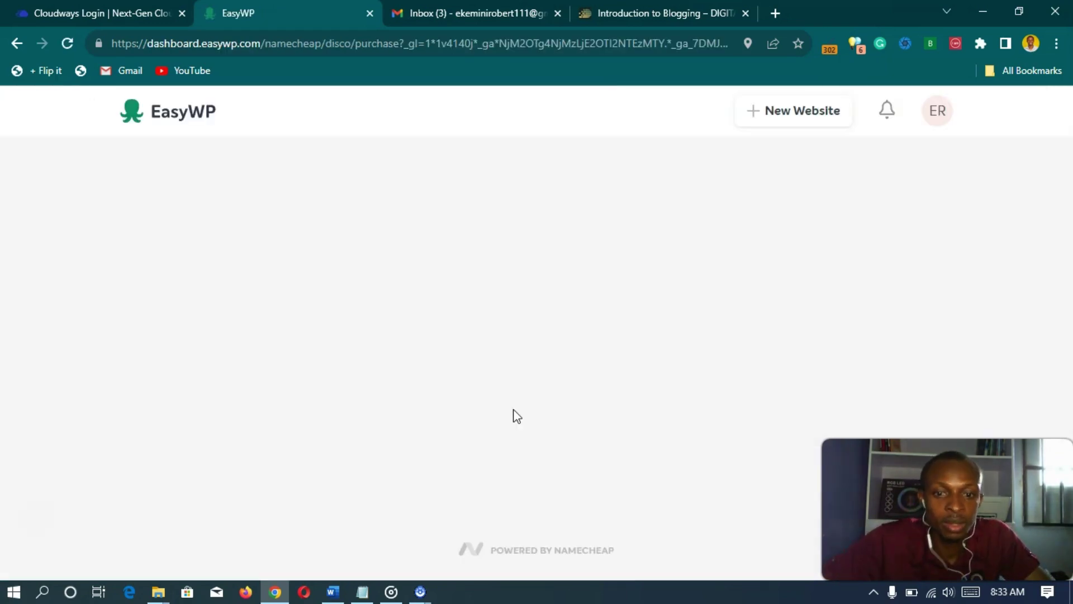
click(477, 238)
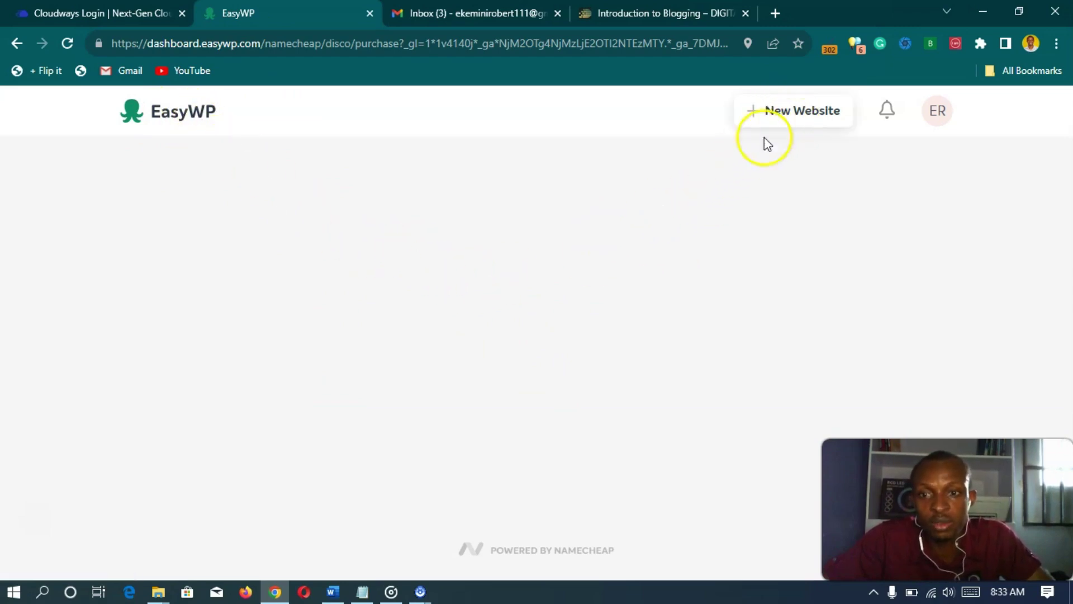
click(786, 114)
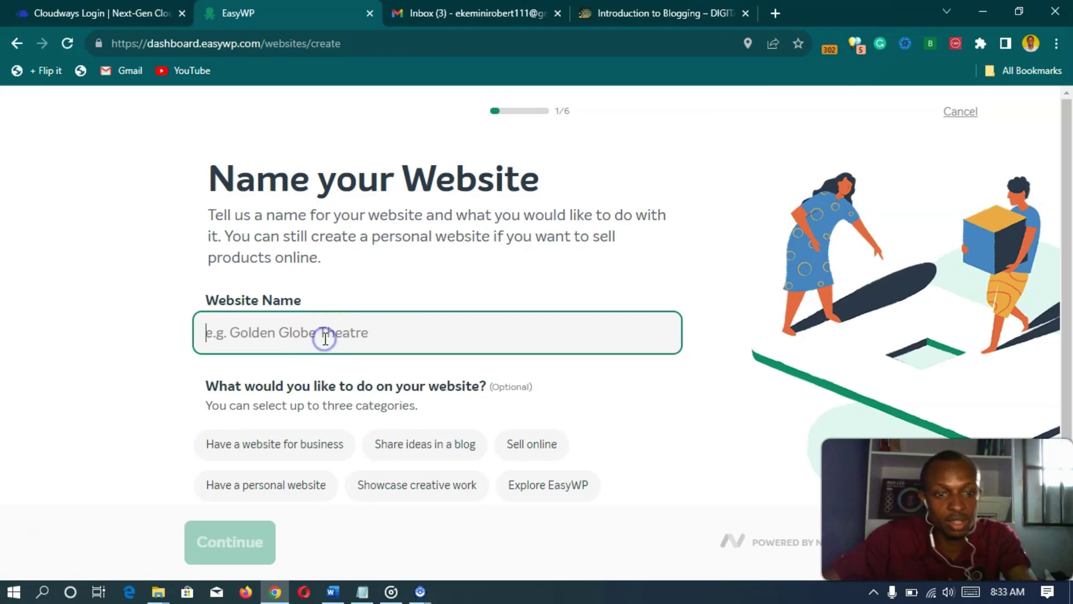
- Enter 'DBW Scents' as Website Name, select 'Have a website for business' and 'Sell online', and continue
text(D)
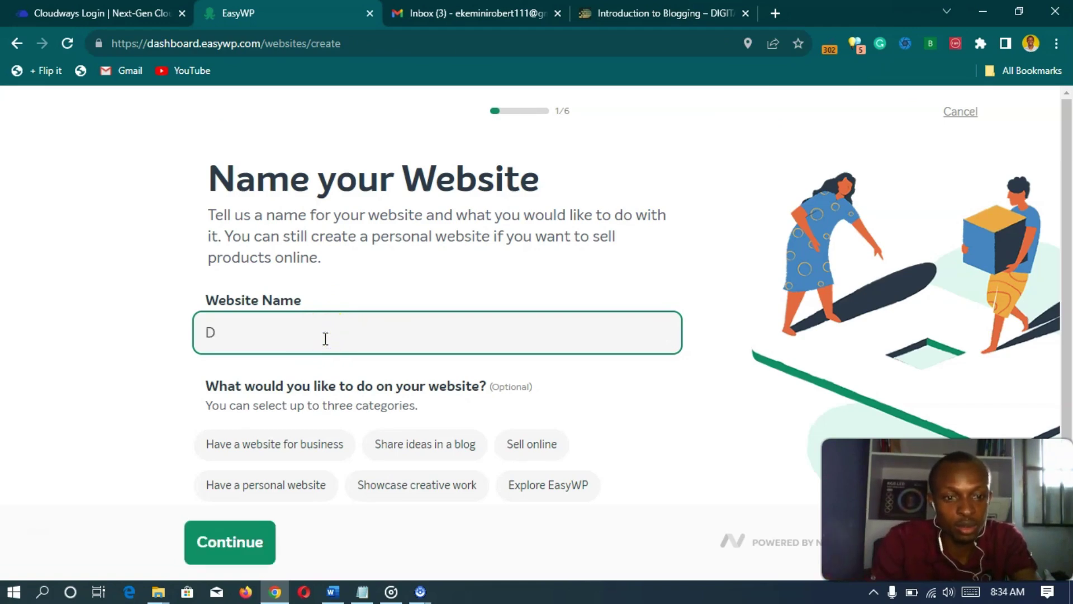
text(BW Sc)
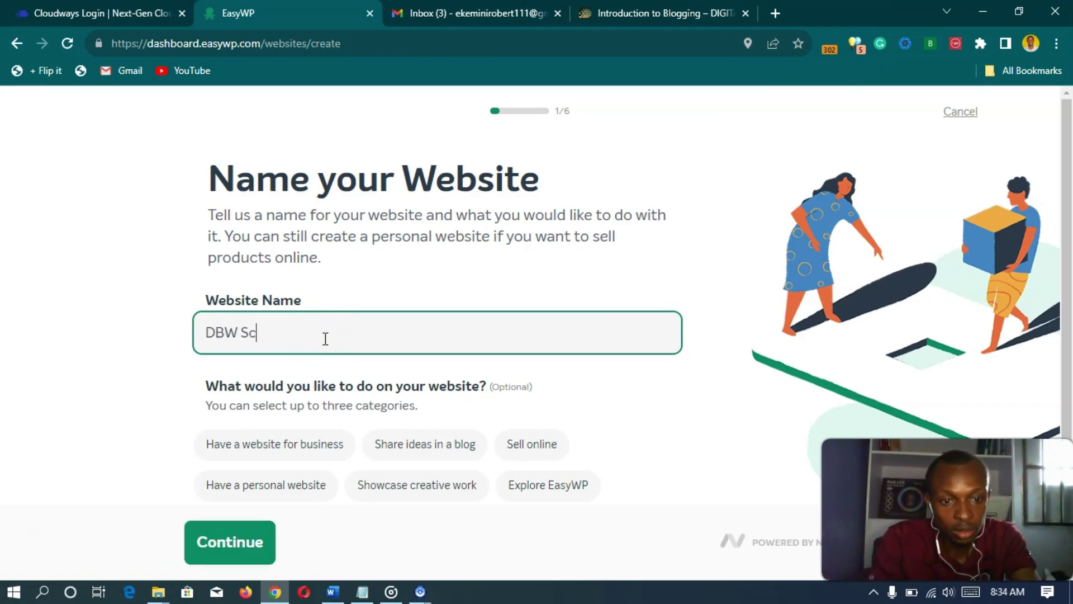
text(ents)
scroll(318, 333, down, 1)
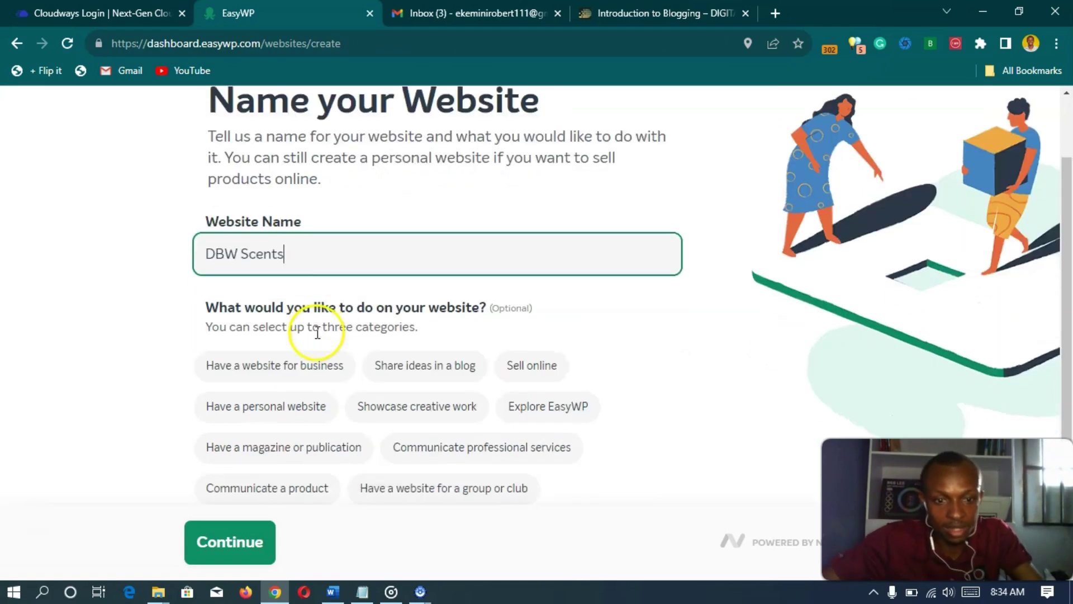
scroll(307, 257, down, 1)
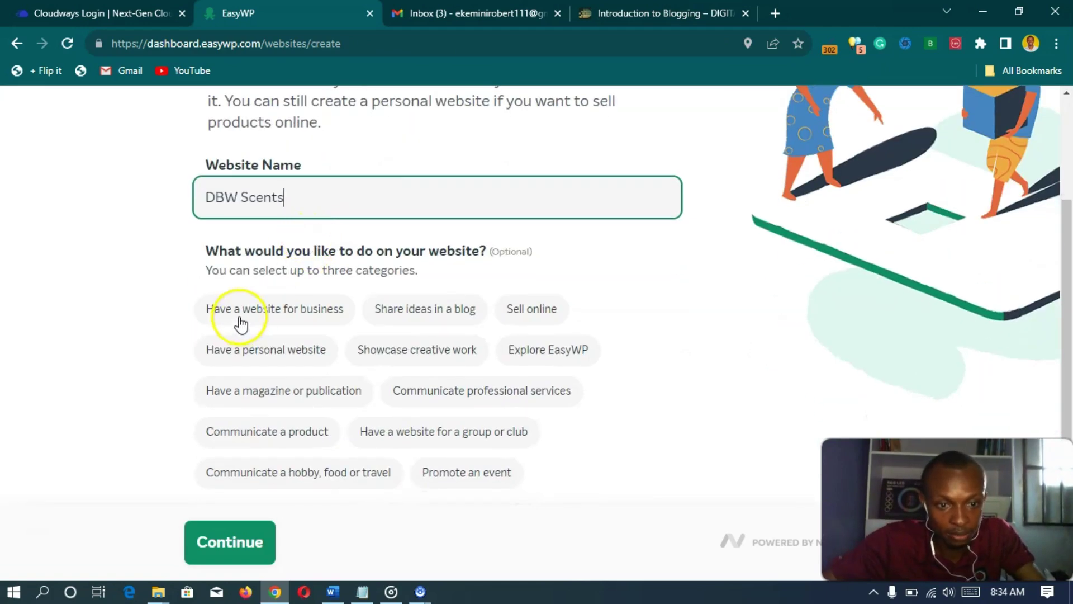
click(296, 318)
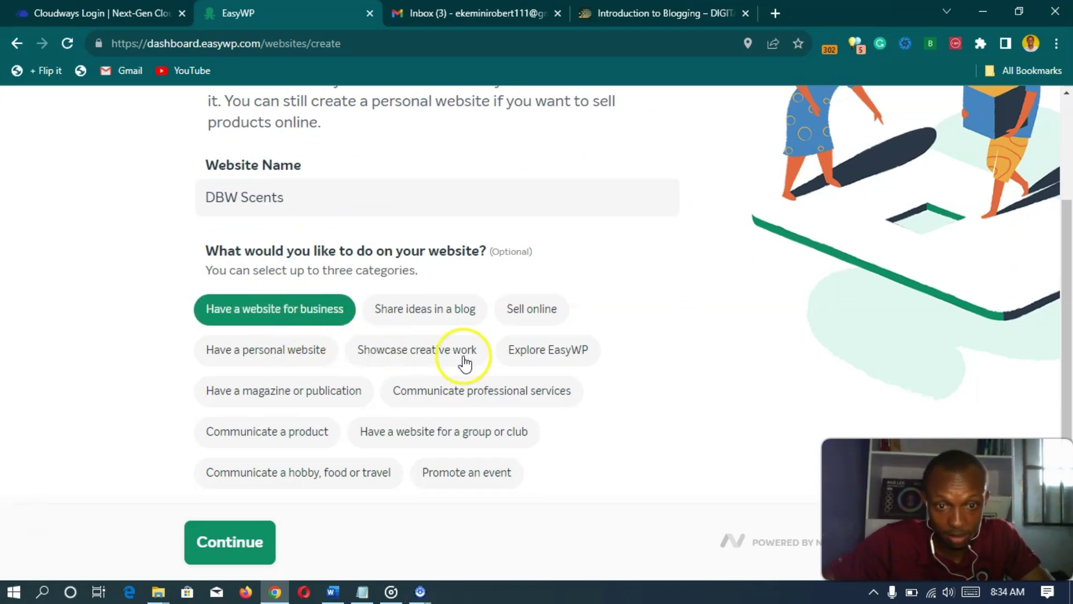
click(526, 313)
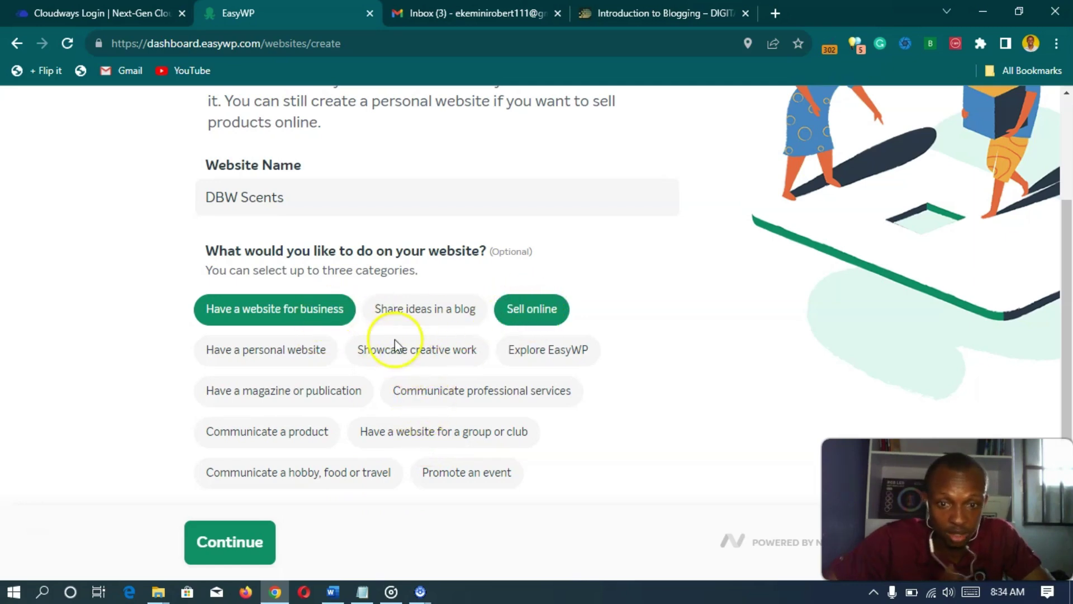
click(247, 556)
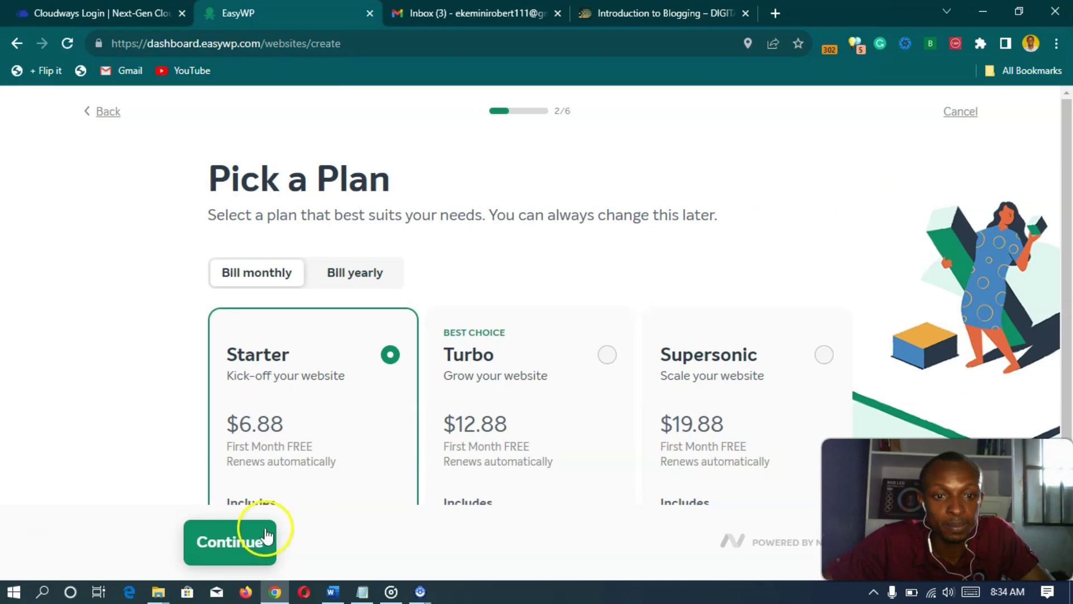
scroll(260, 289, down, 3)
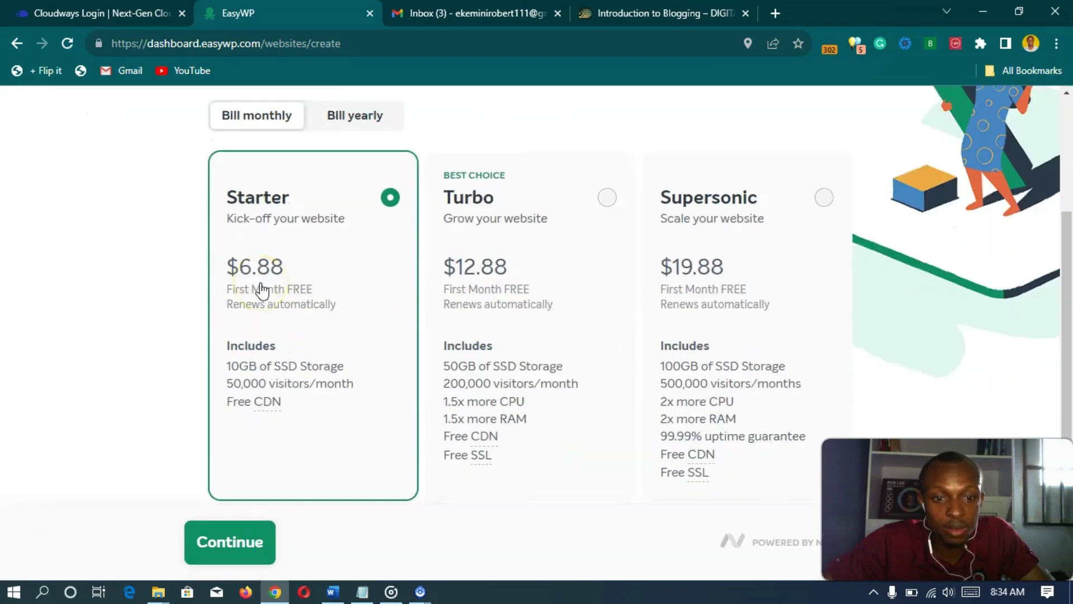
scroll(262, 289, up, 1)
scroll(186, 291, up, 2)
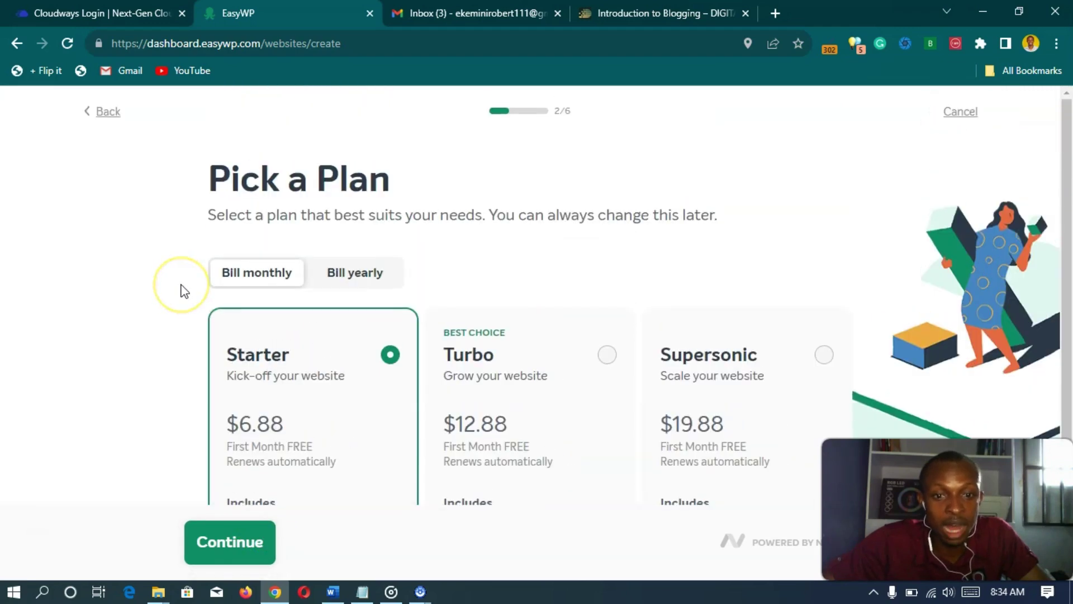
scroll(181, 292, down, 3)
scroll(181, 292, up, 1)
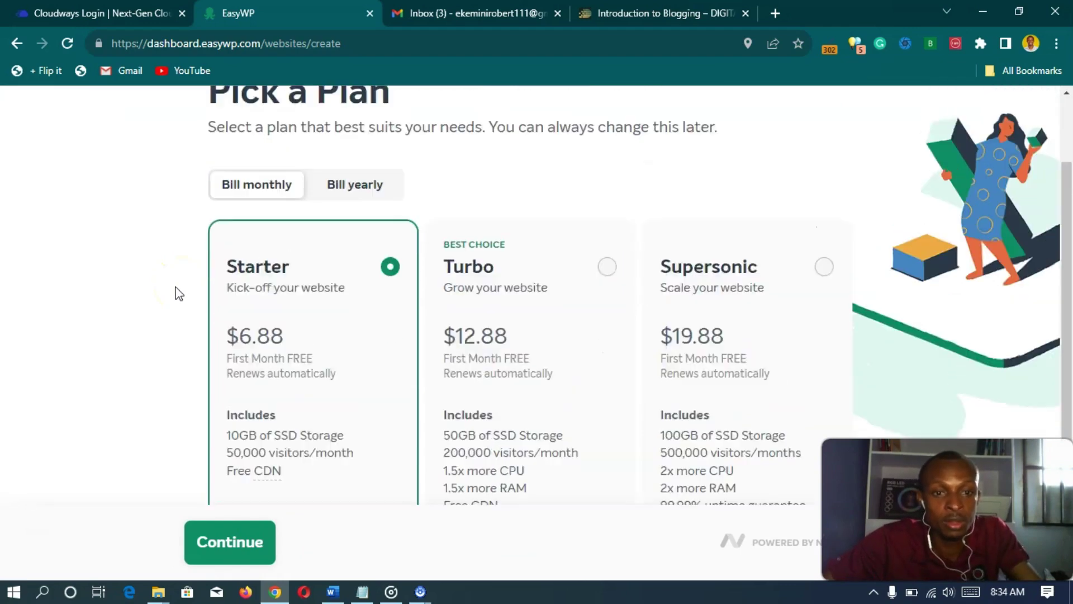
scroll(179, 293, down, 1)
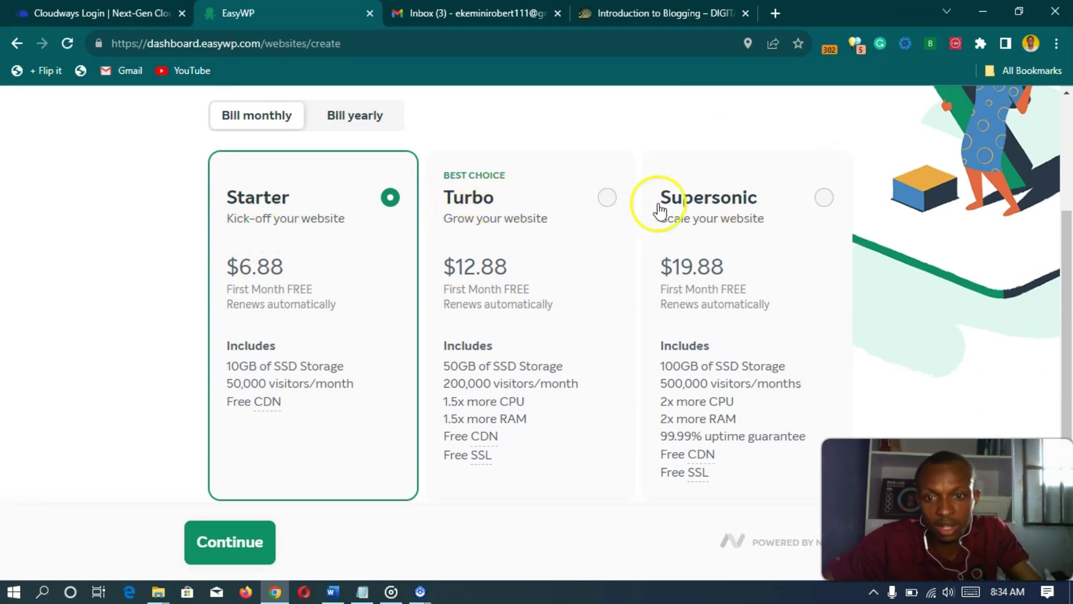
scroll(268, 240, up, 3)
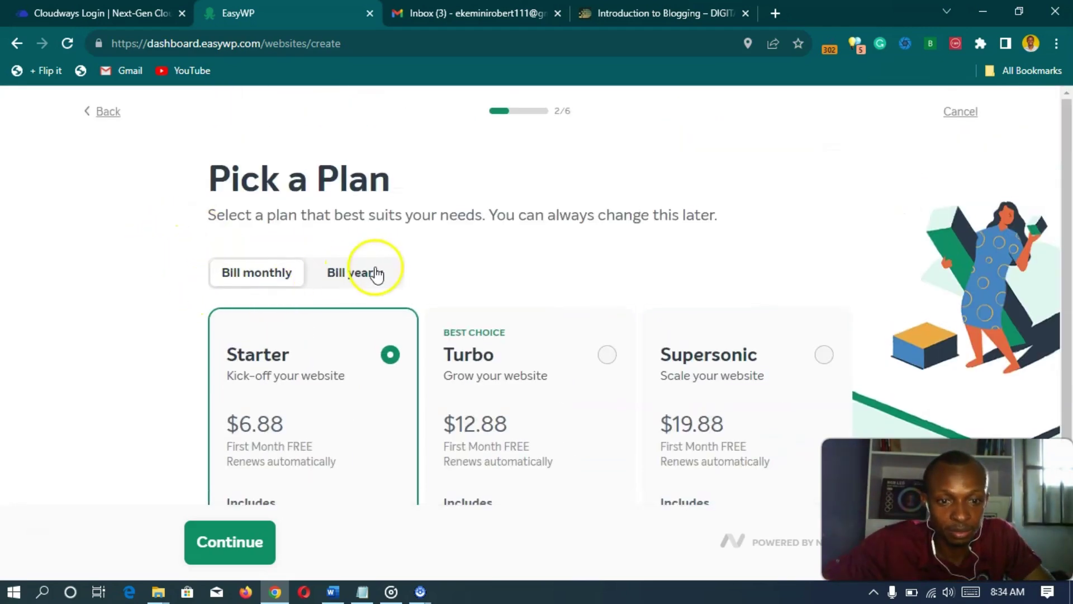
click(378, 272)
scroll(165, 285, down, 3)
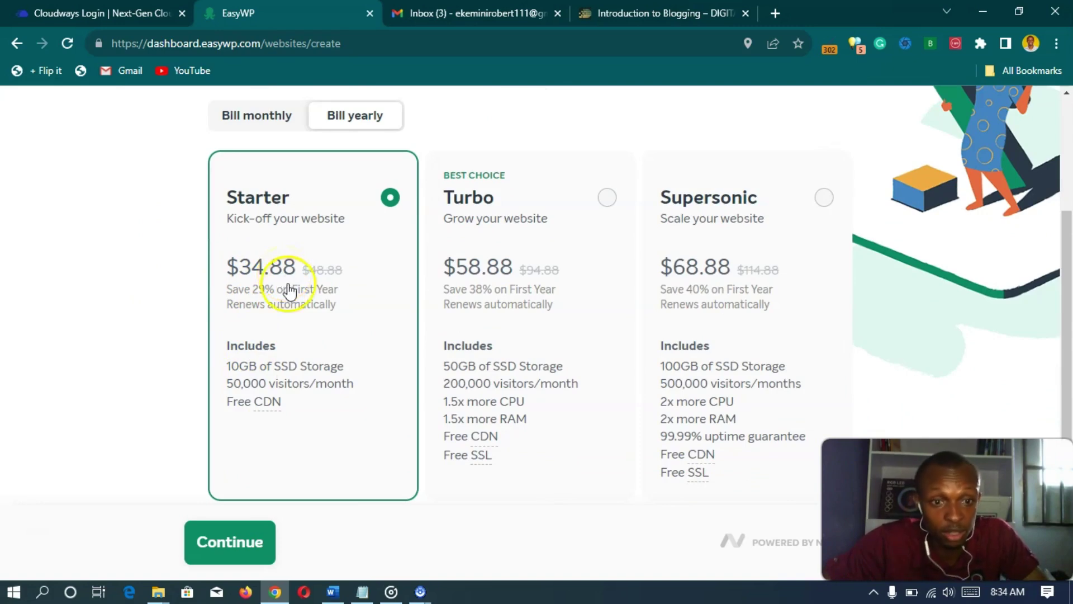
scroll(452, 364, up, 3)
scroll(441, 335, down, 3)
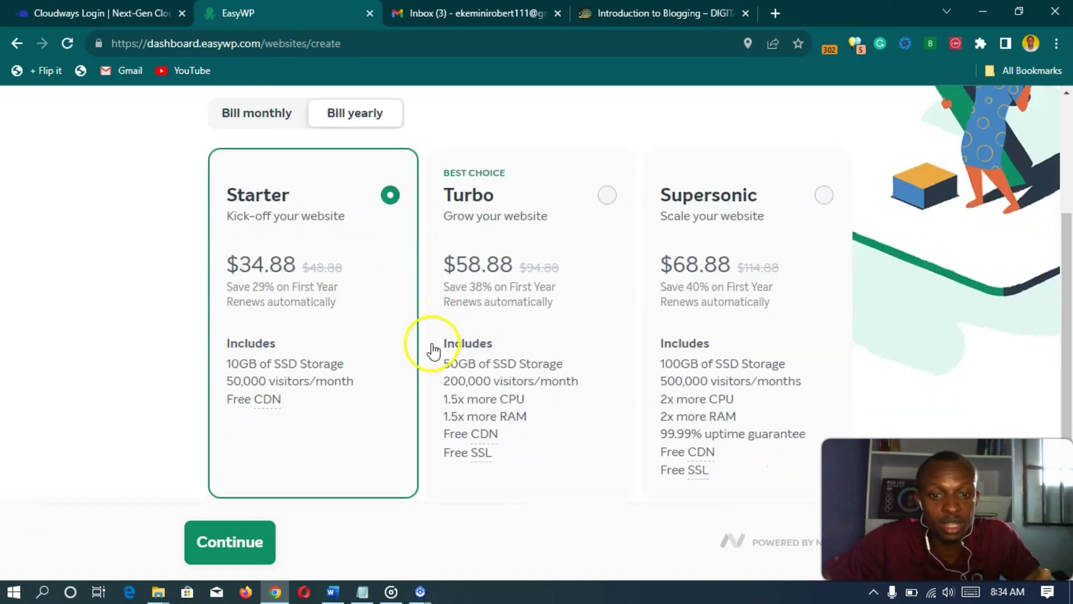
scroll(432, 350, up, 4)
scroll(427, 343, down, 3)
click(228, 196)
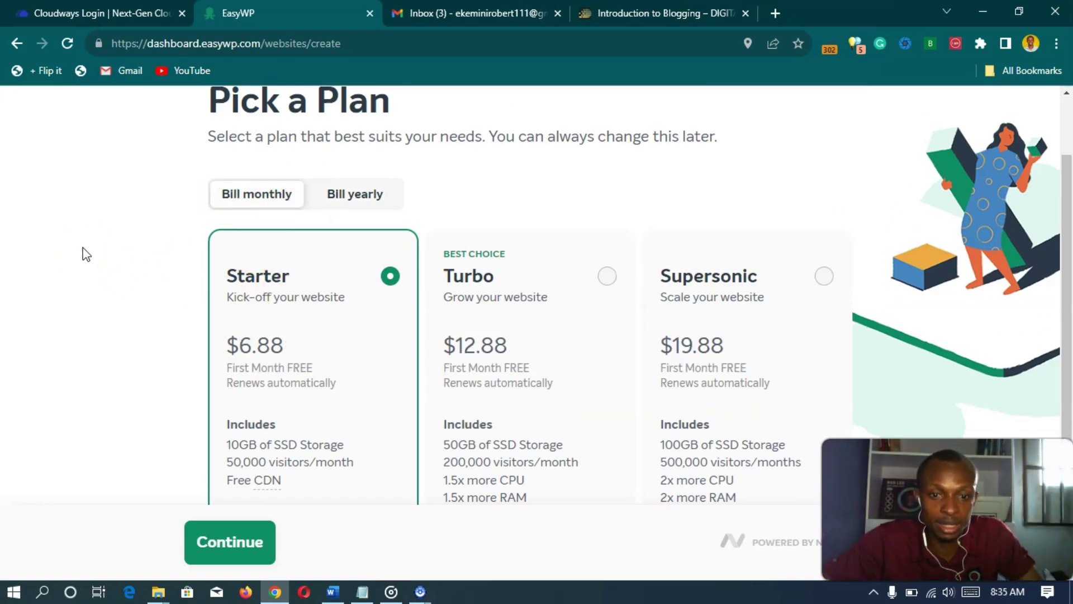
scroll(85, 254, down, 1)
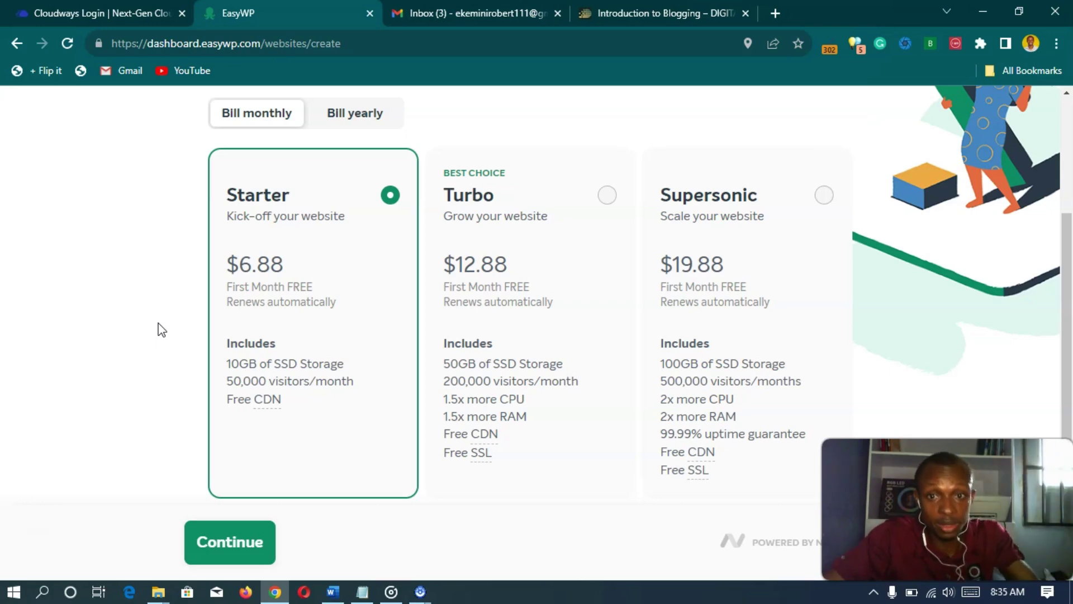
scroll(153, 313, up, 3)
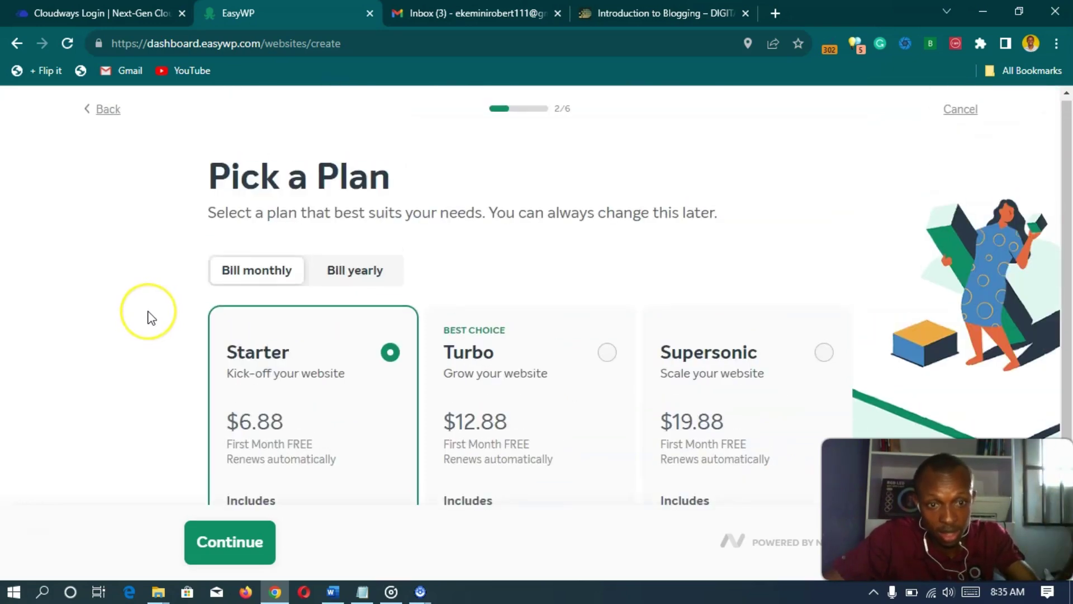
scroll(150, 317, down, 3)
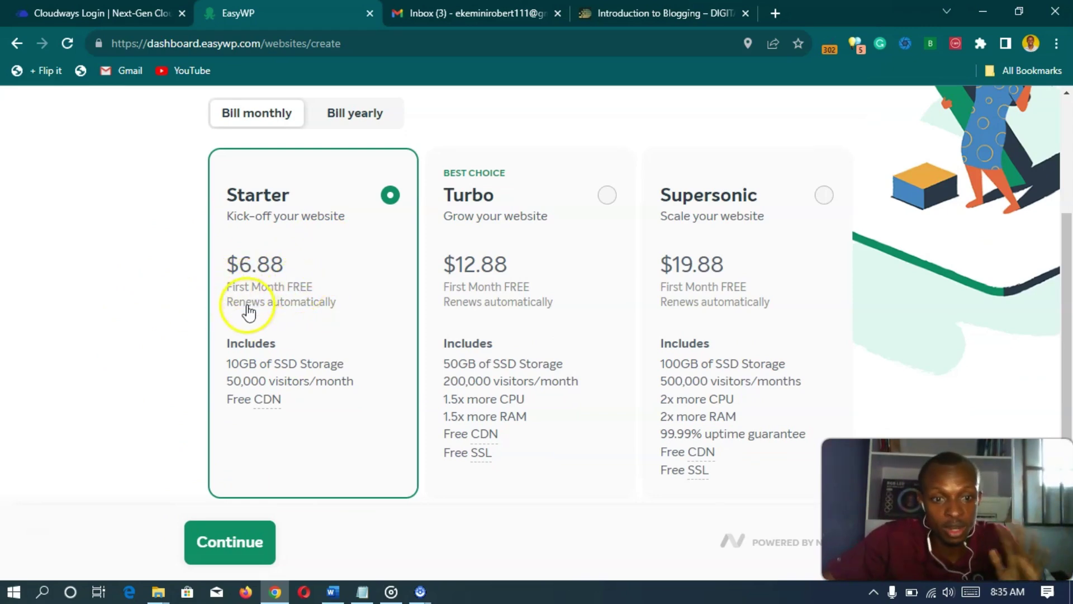
- Continue with the Starter plan and compare the temporary domain with the Namecheap domain option
click(232, 539)
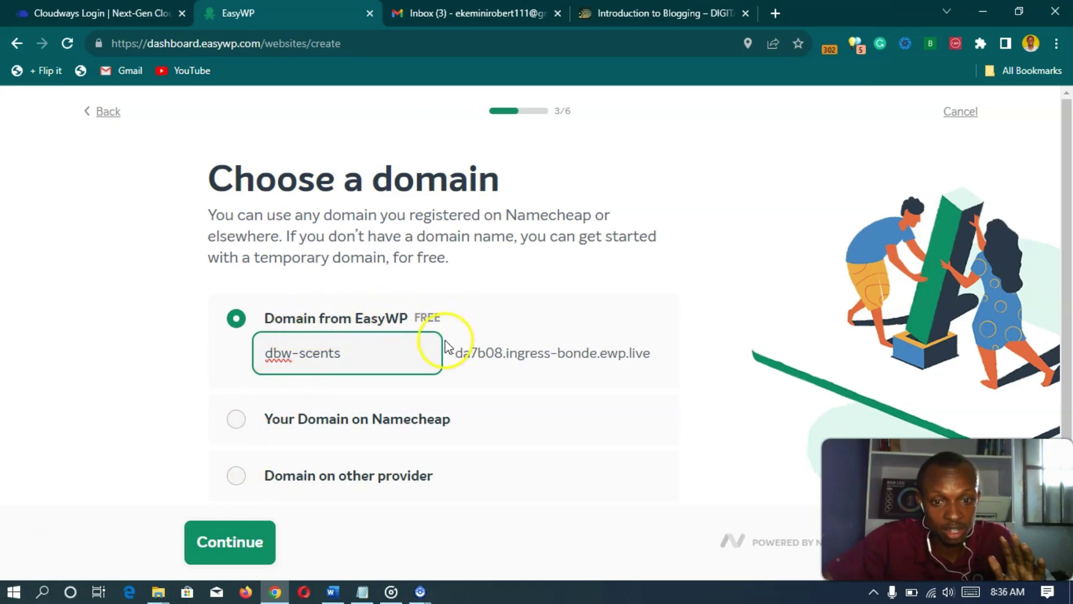
scroll(230, 305, down, 1)
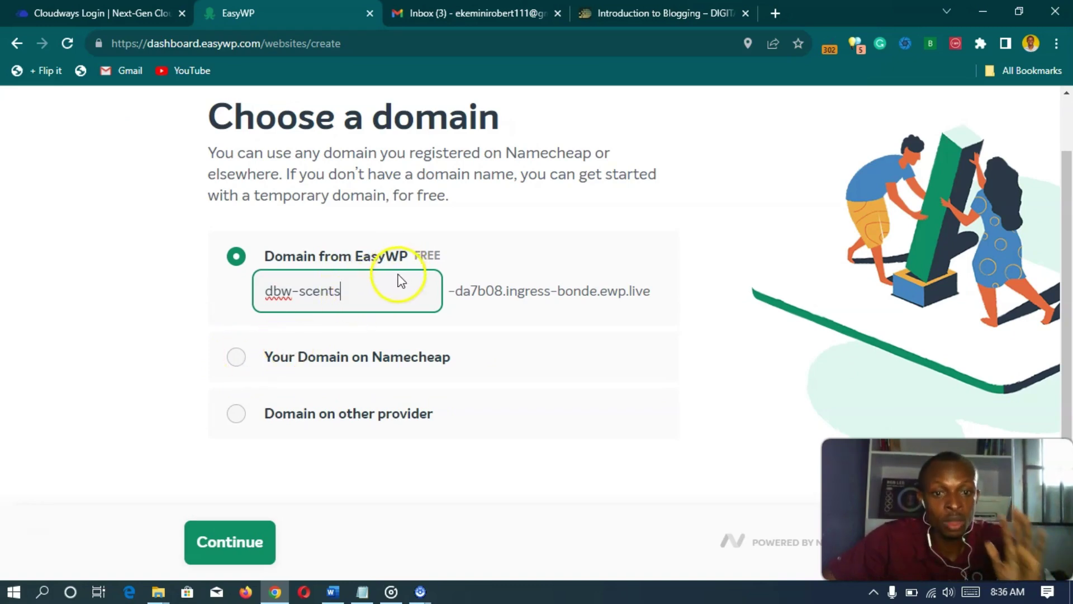
drag(455, 291, 661, 293)
click(660, 359)
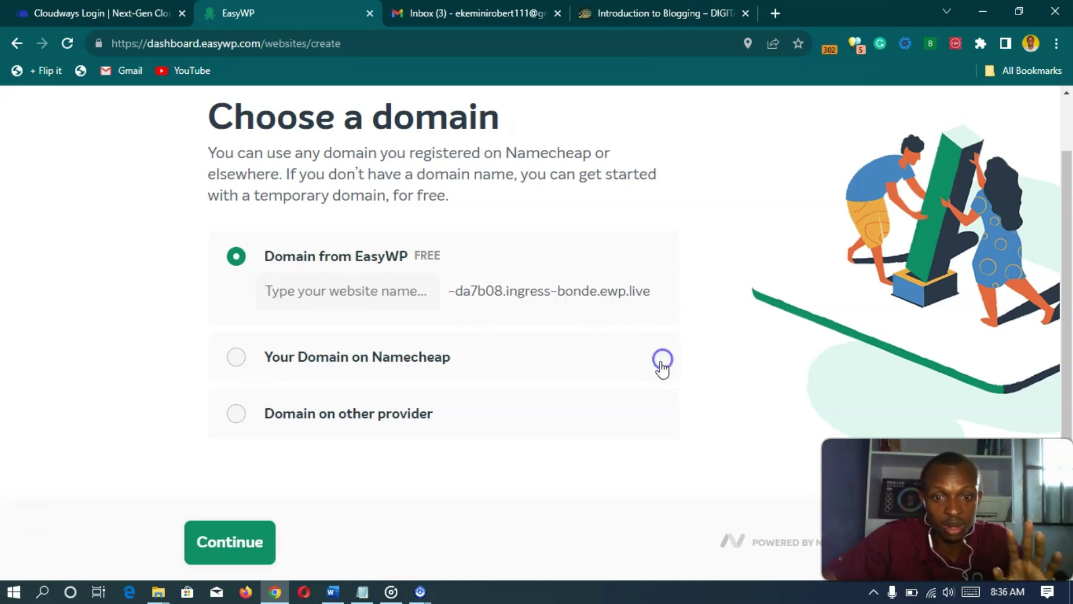
click(236, 256)
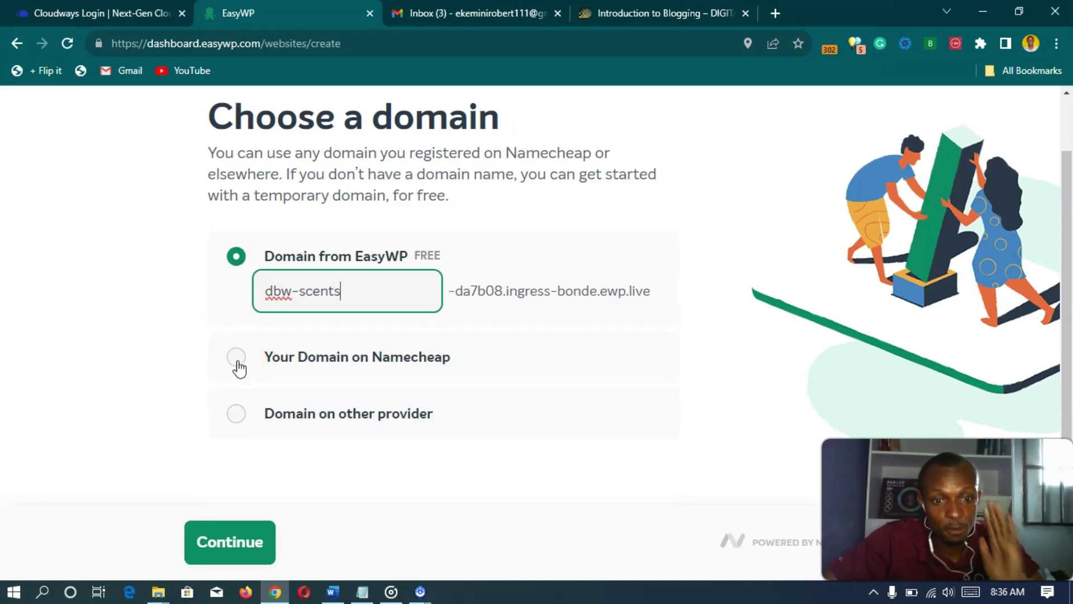
- Choose Your Domain on Namecheap and select dbwscents.com from the domain list
click(237, 361)
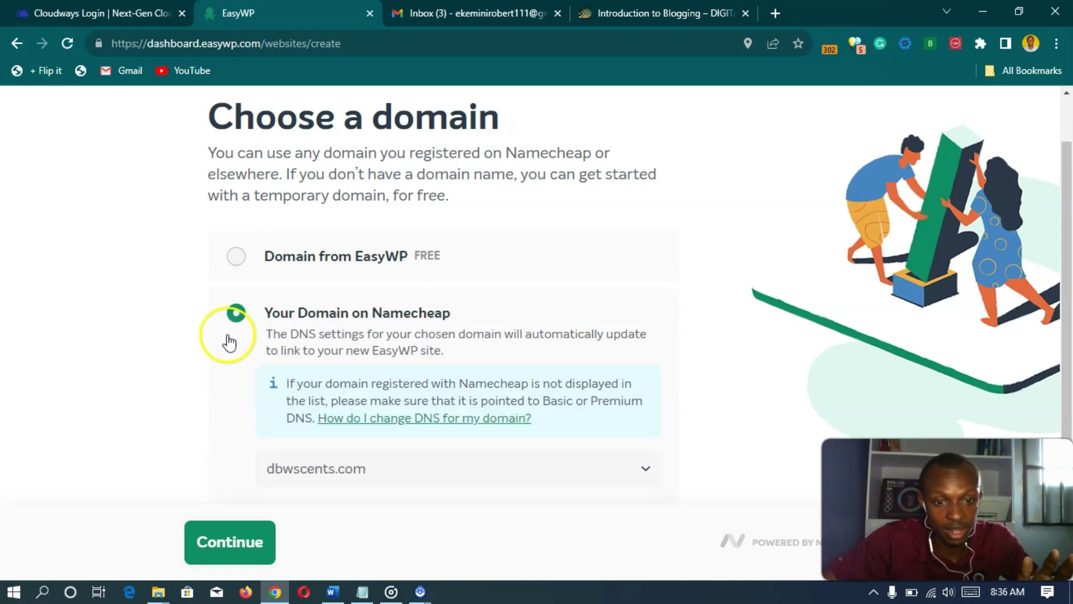
scroll(226, 334, down, 2)
click(579, 336)
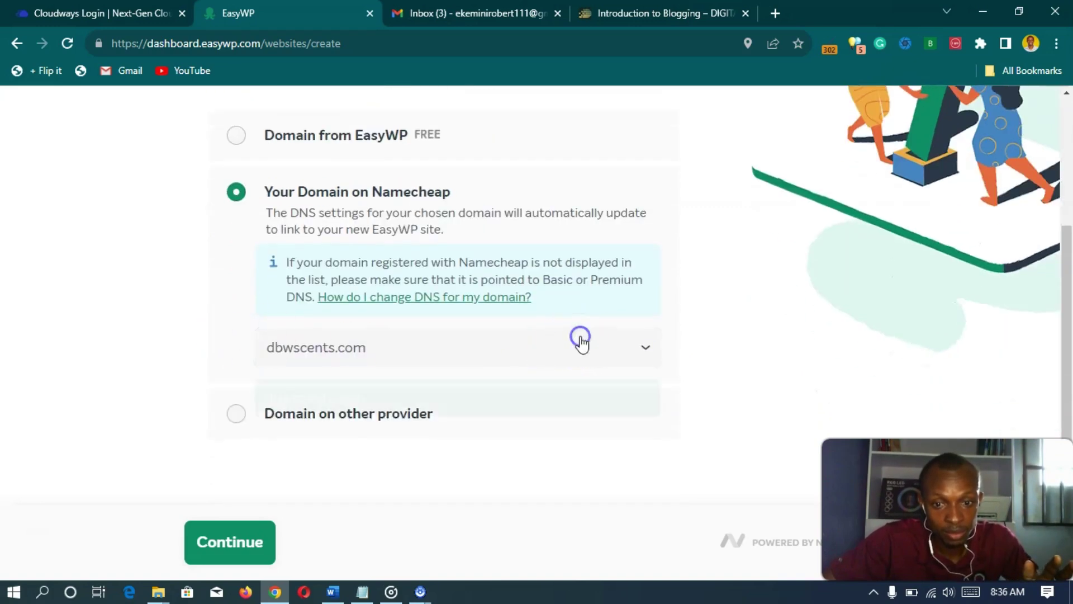
click(300, 410)
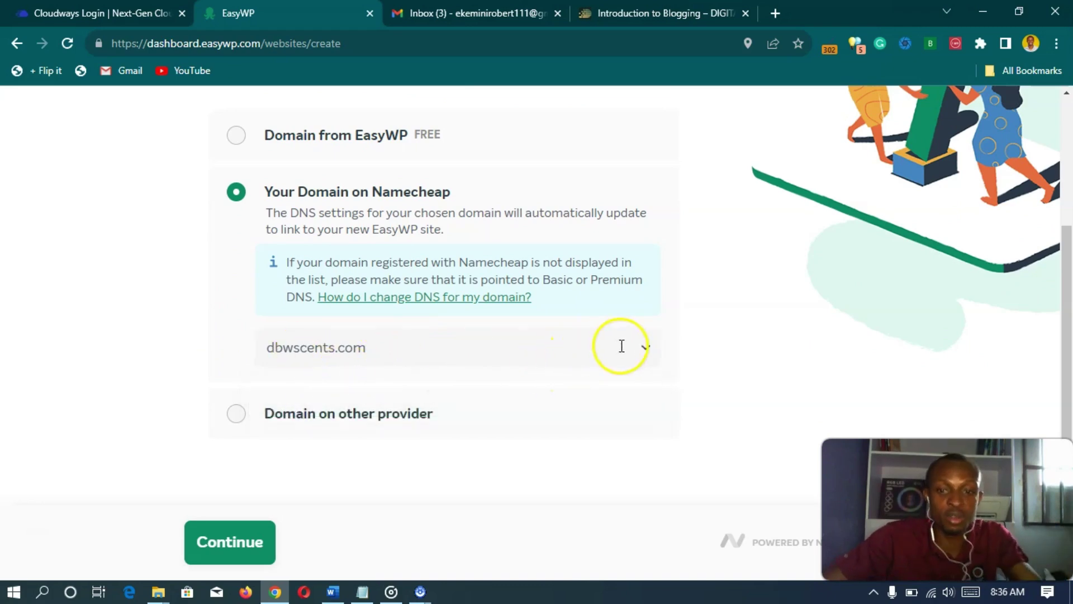
click(646, 349)
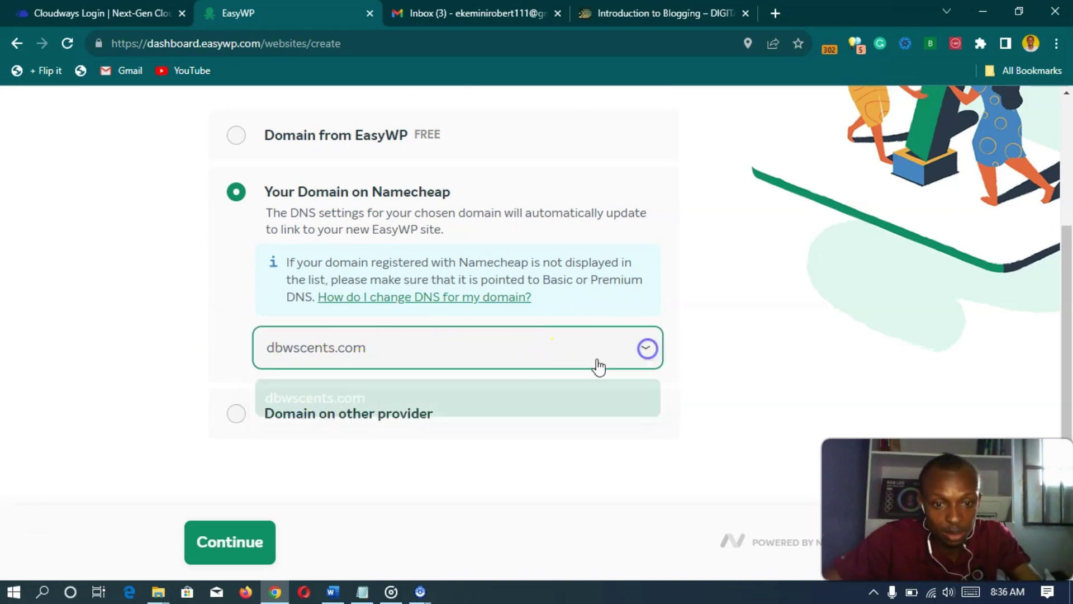
click(647, 347)
click(492, 369)
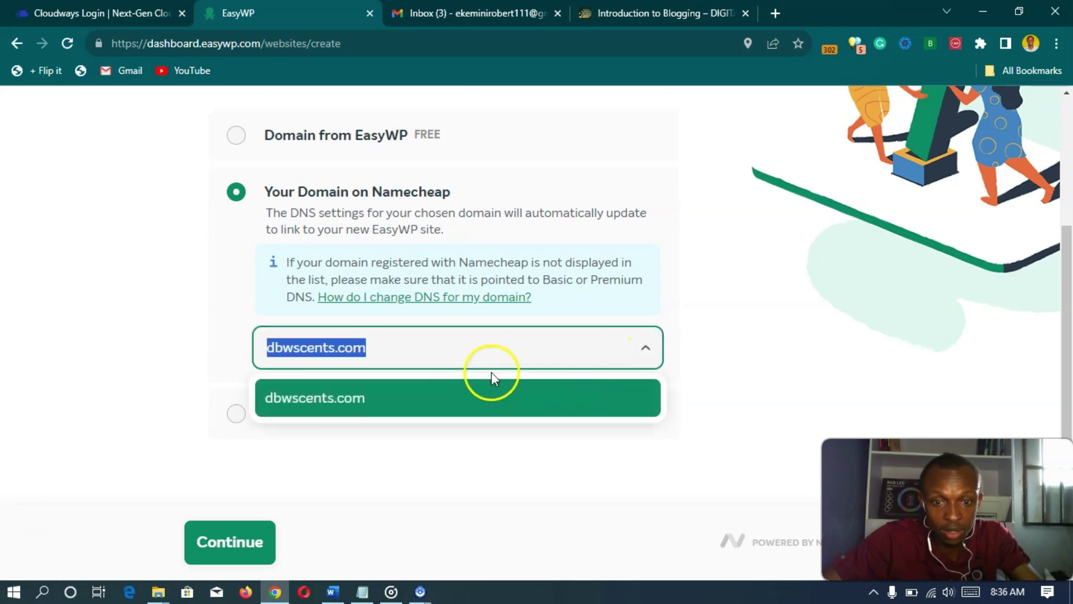
click(306, 398)
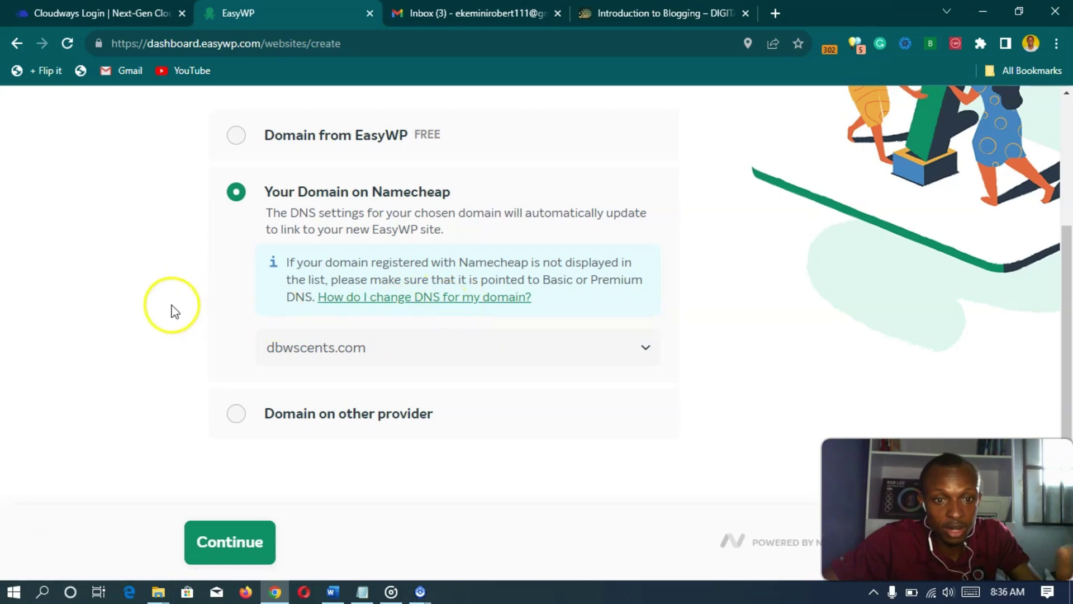
- Look through the theme options and keep Twenty Twenty-Three as the site theme
click(249, 541)
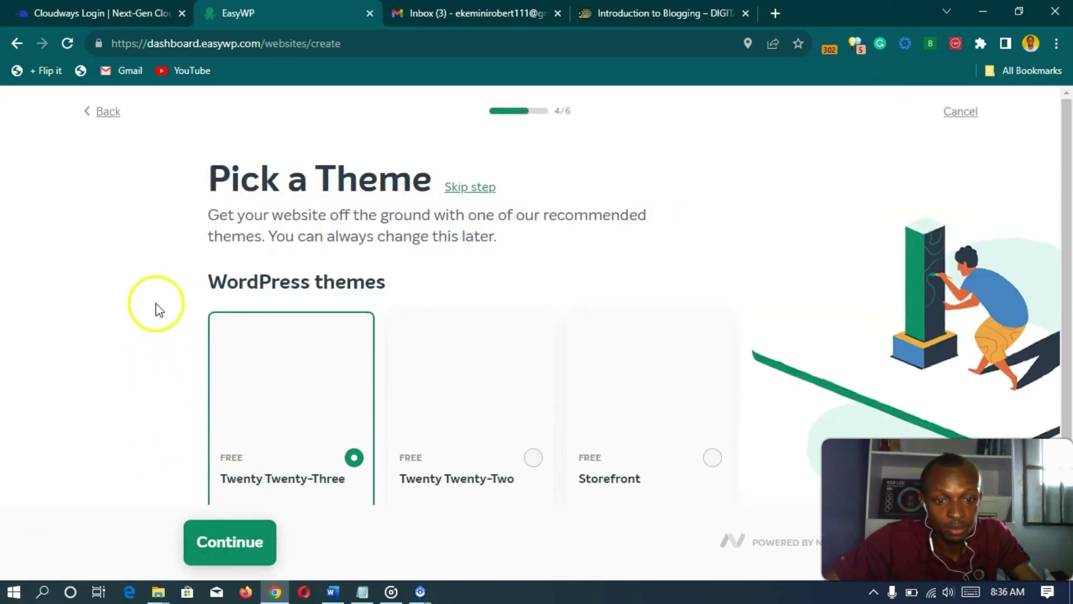
scroll(162, 296, down, 2)
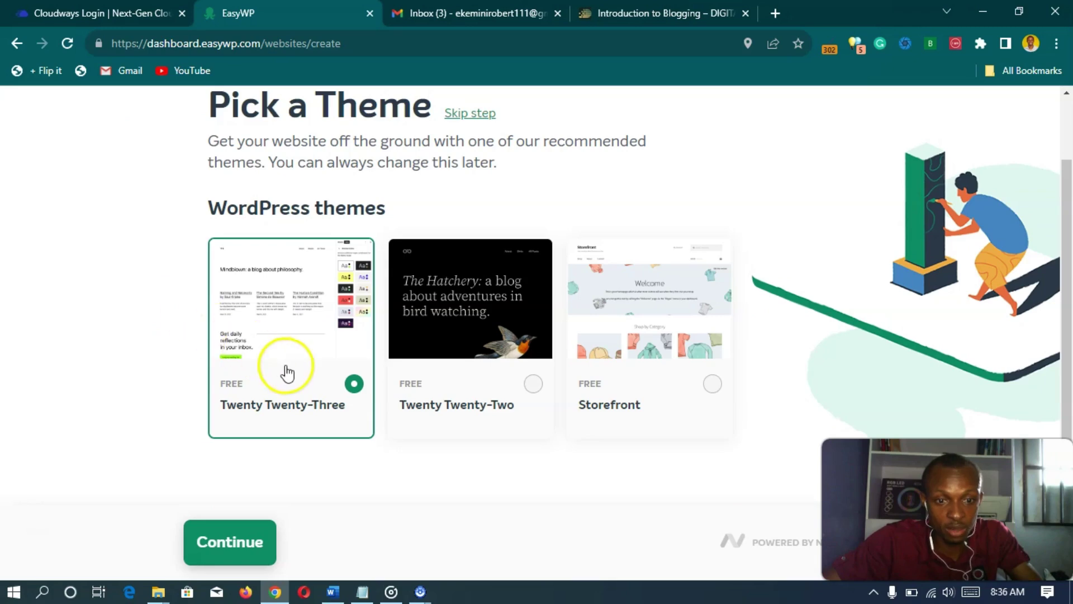
scroll(180, 335, up, 2)
scroll(175, 328, down, 2)
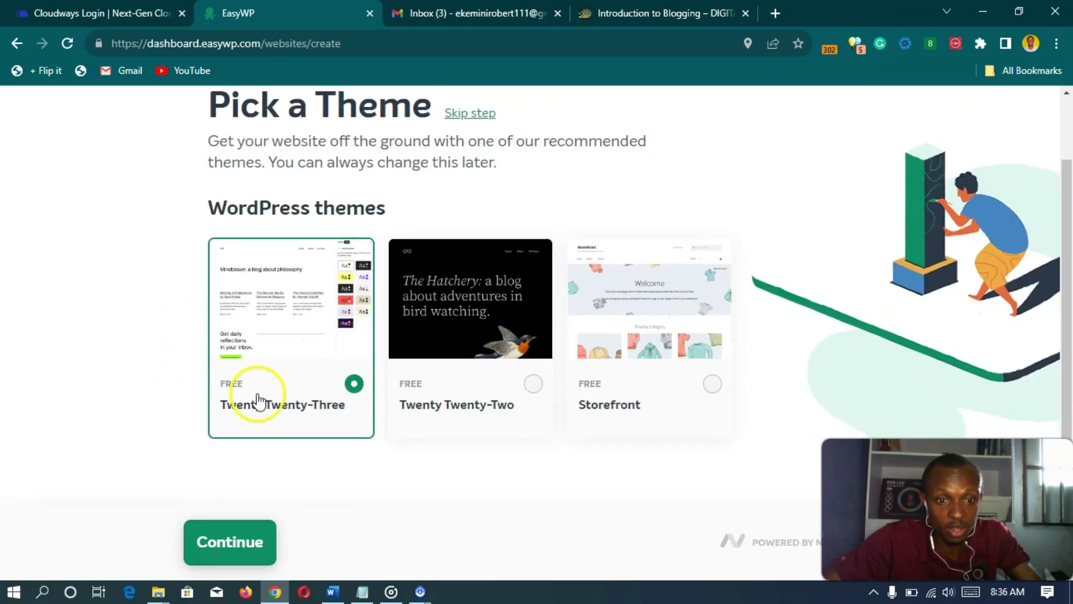
scroll(225, 388, up, 2)
scroll(256, 287, down, 1)
scroll(243, 351, down, 1)
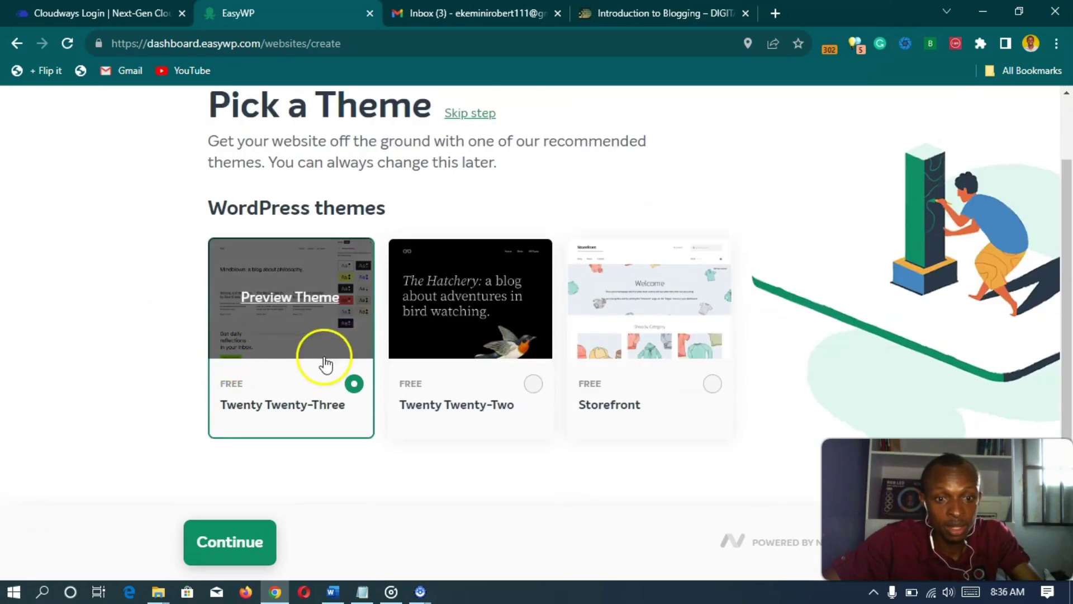
click(203, 521)
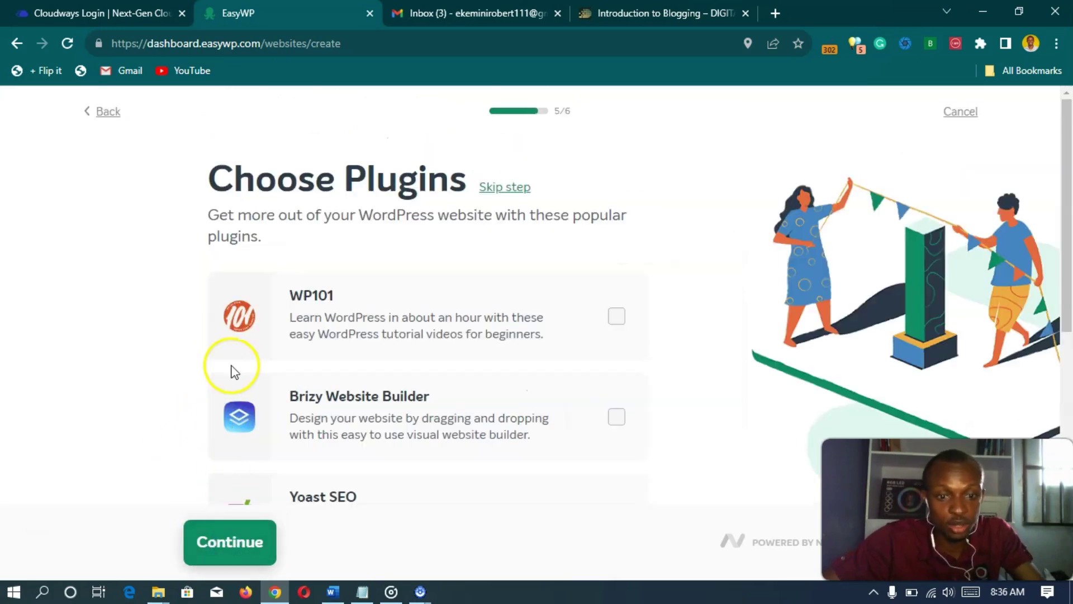
- Browse the optional plugins such as WP101, Yoast SEO, WooCommerce and Site Kit, leaving all unticked
scroll(233, 369, down, 2)
scroll(232, 371, up, 2)
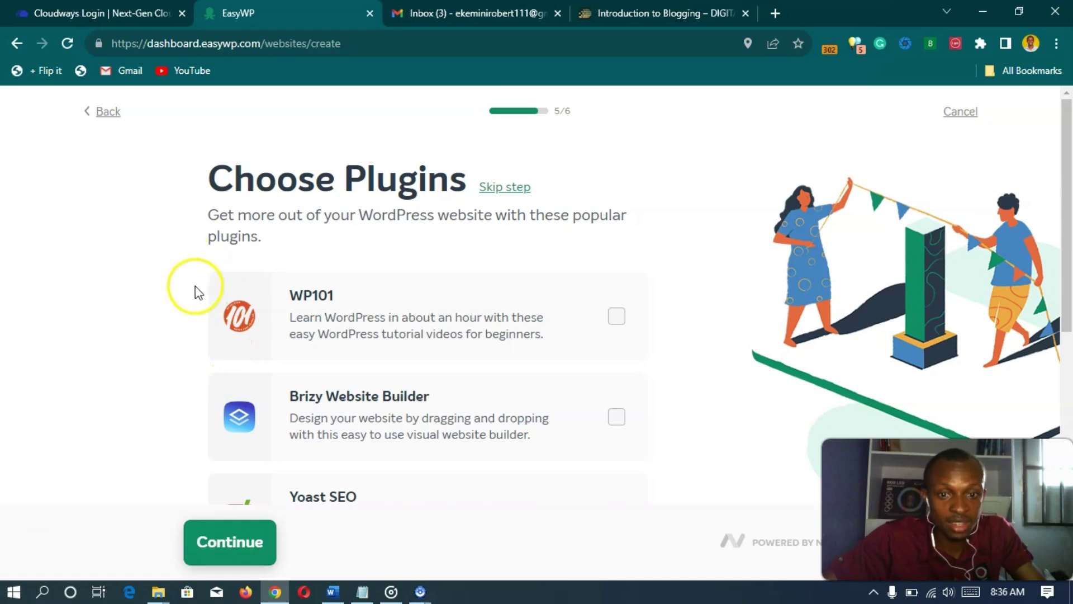
scroll(208, 284, down, 4)
scroll(208, 284, down, 5)
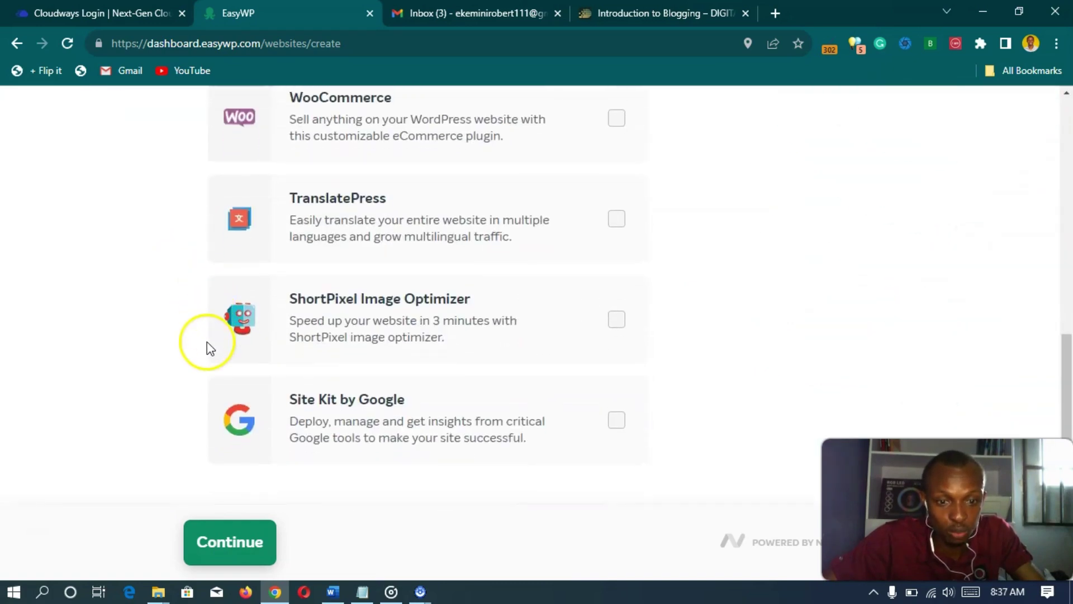
scroll(208, 347, up, 7)
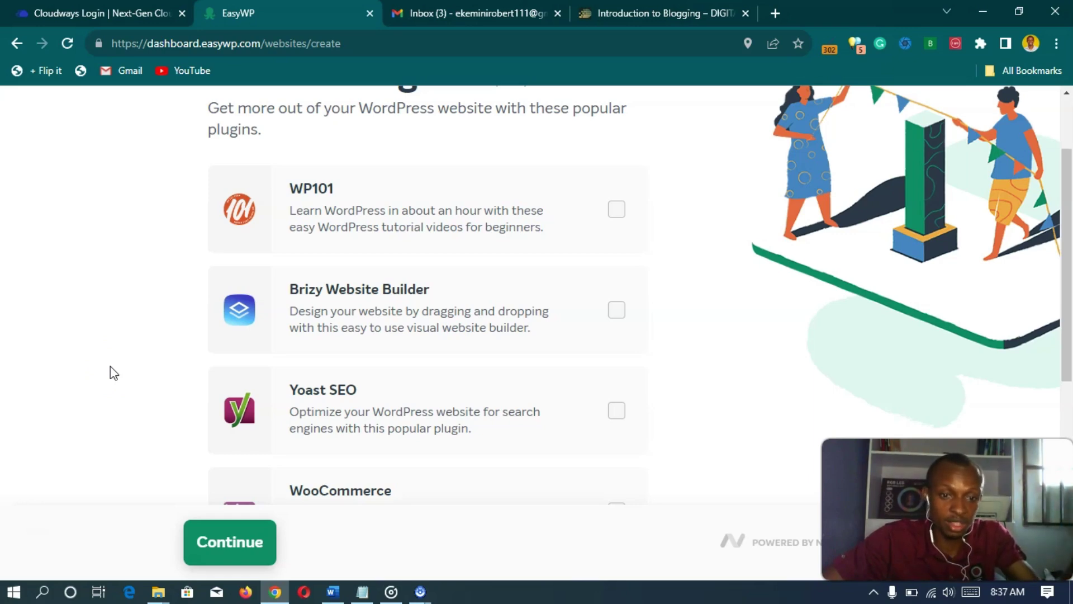
scroll(110, 367, down, 5)
scroll(114, 415, up, 5)
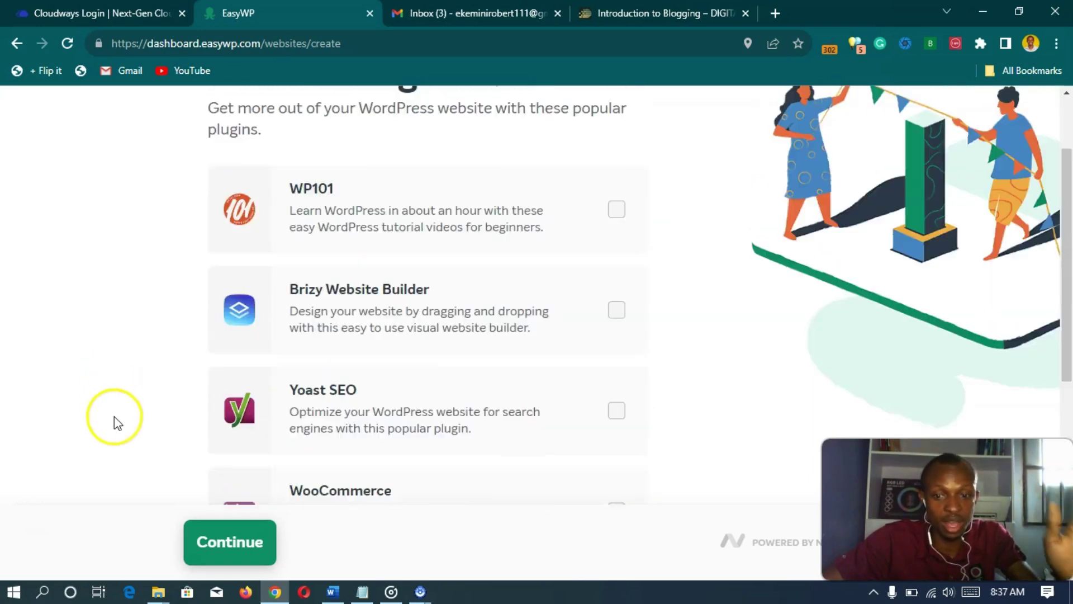
scroll(114, 417, up, 2)
scroll(114, 417, down, 6)
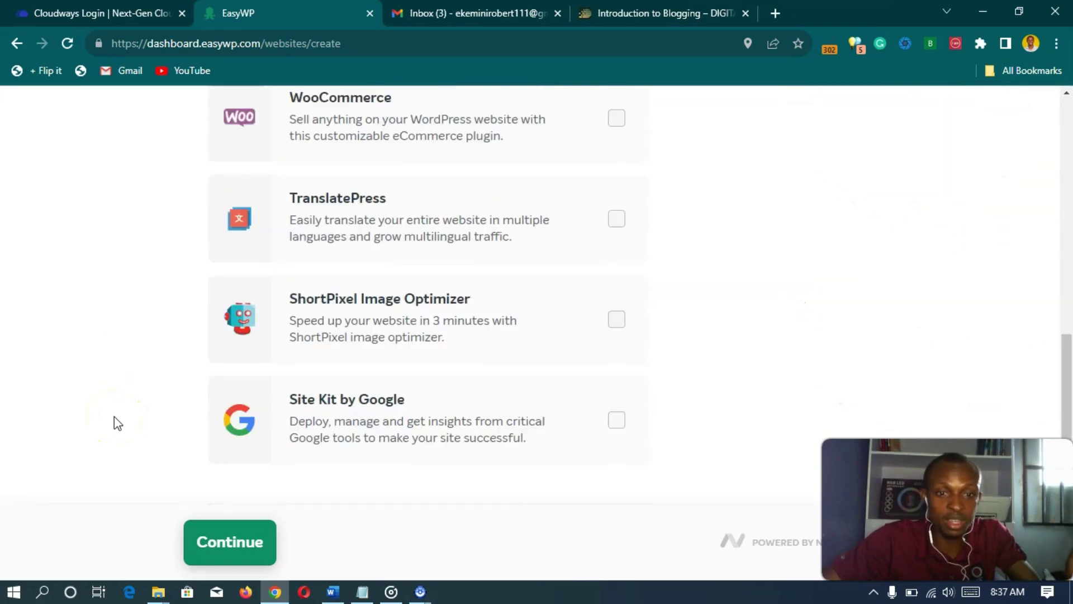
- Skip plugins, review DBW Scents on dbwscents.com with Starter Monthly, and continue to purchase
click(234, 543)
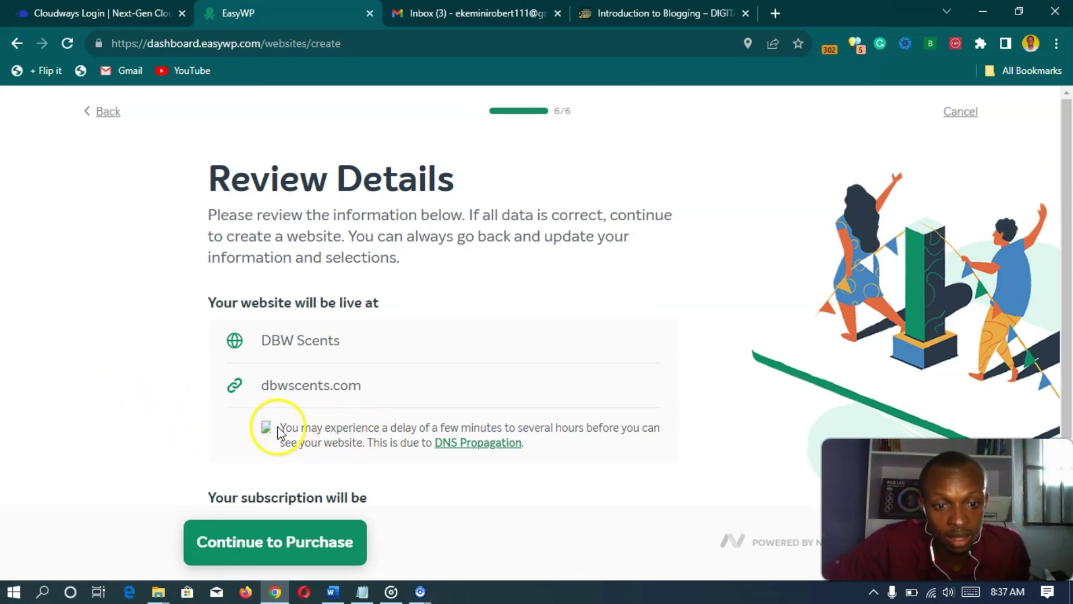
drag(280, 428, 543, 455)
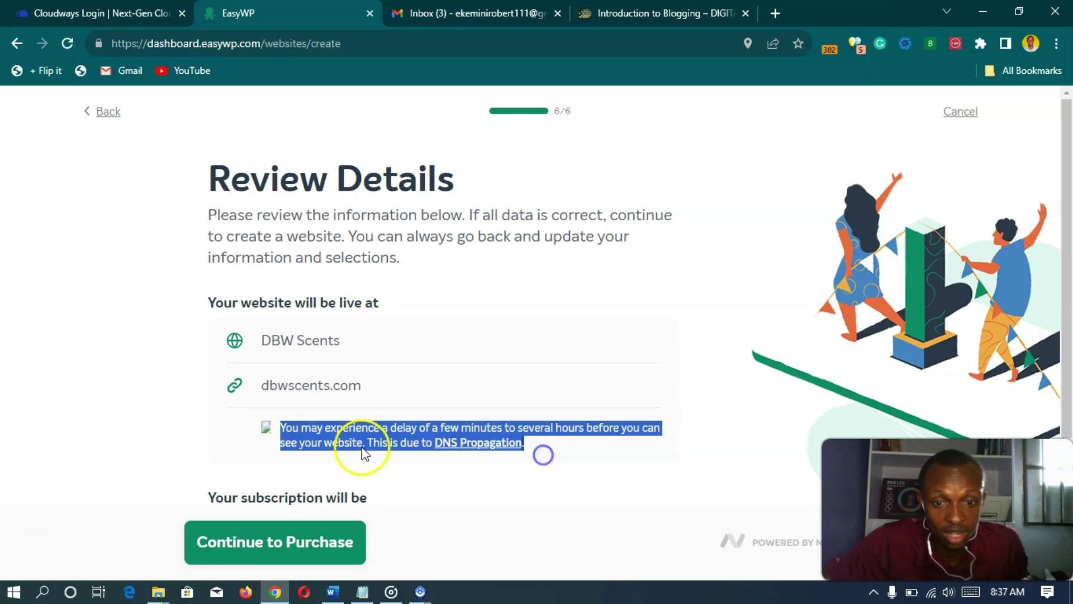
click(106, 287)
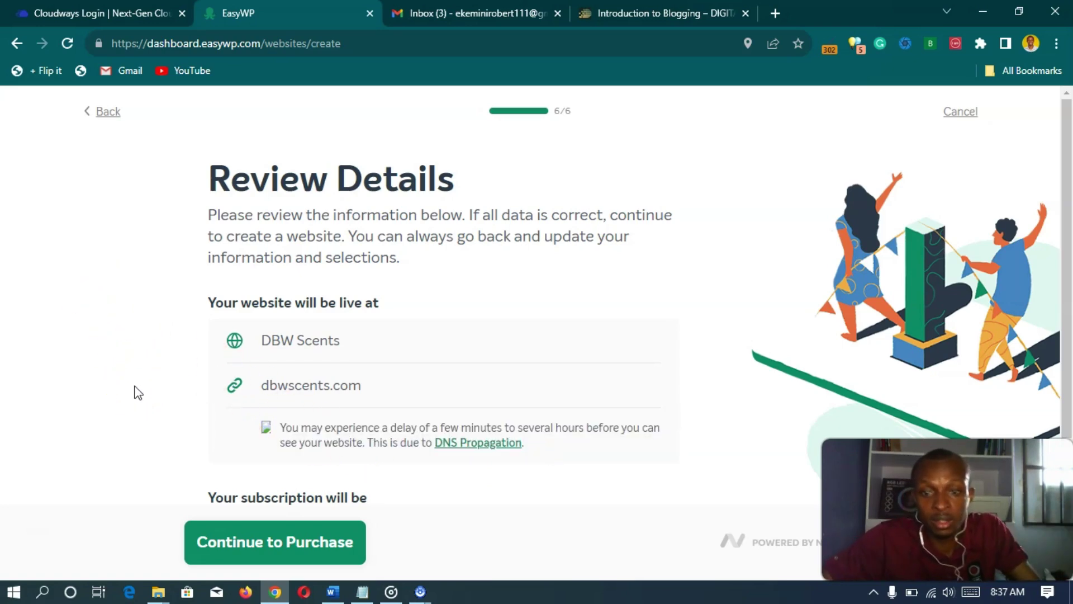
click(137, 366)
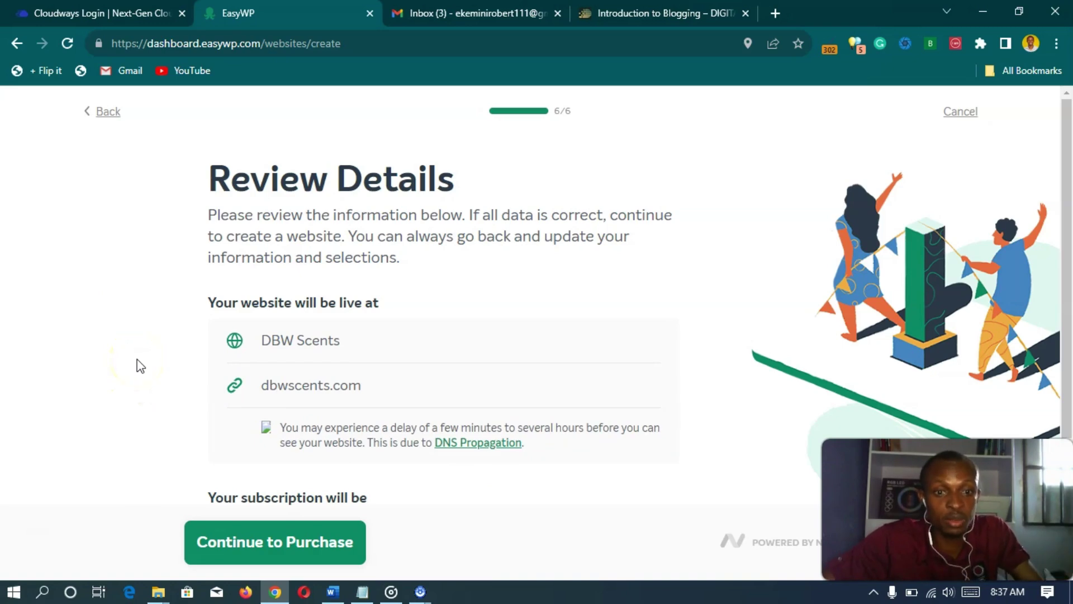
scroll(130, 364, down, 3)
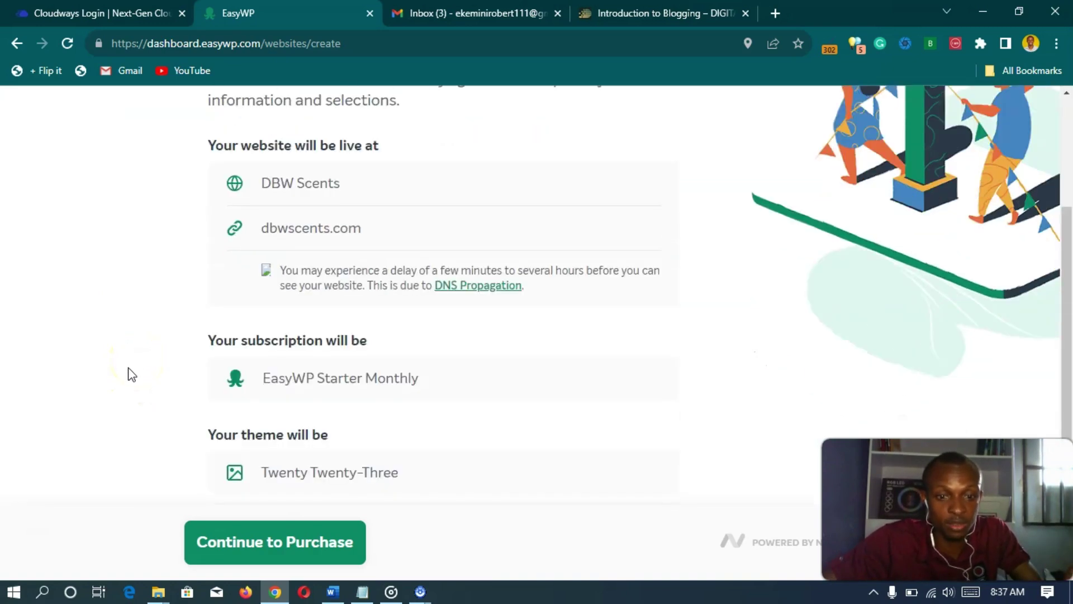
scroll(132, 374, down, 1)
click(133, 426)
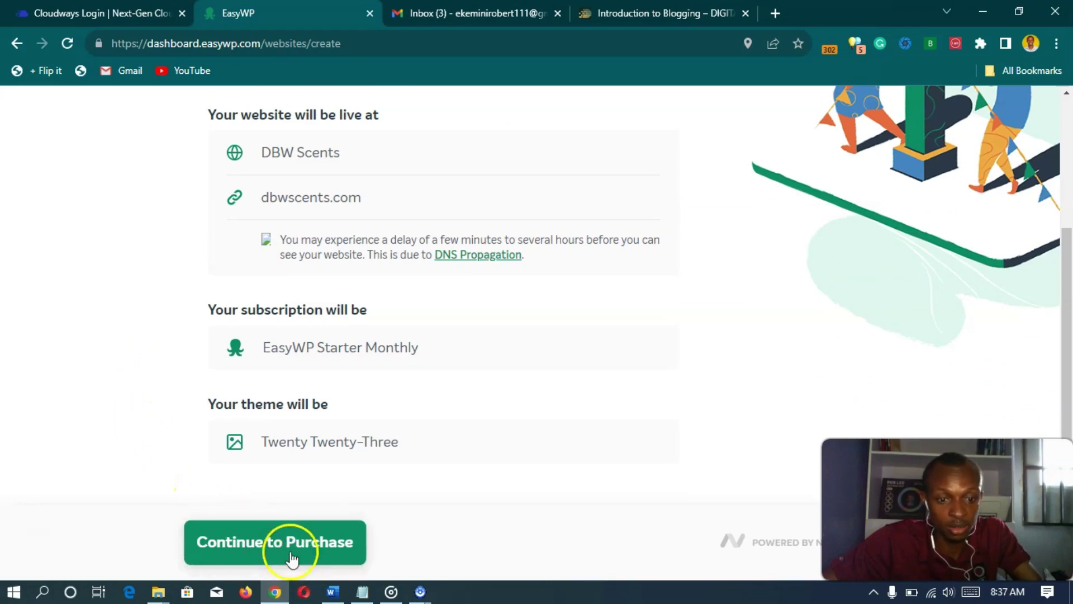
click(277, 543)
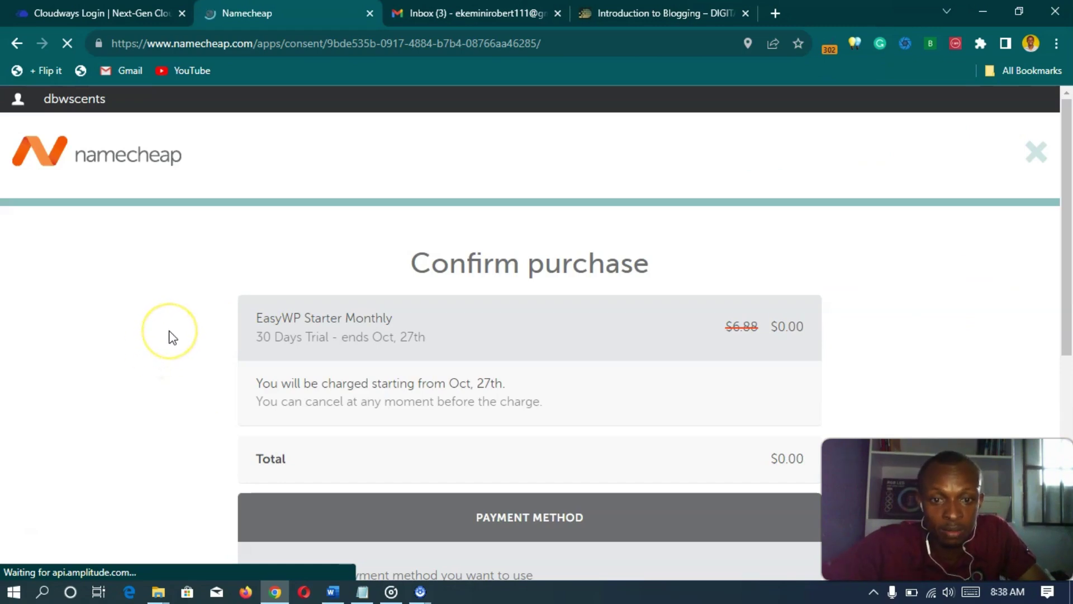
- Confirm the $0.00 Starter Monthly 30-day trial payment using the saved MasterCard
scroll(172, 337, down, 2)
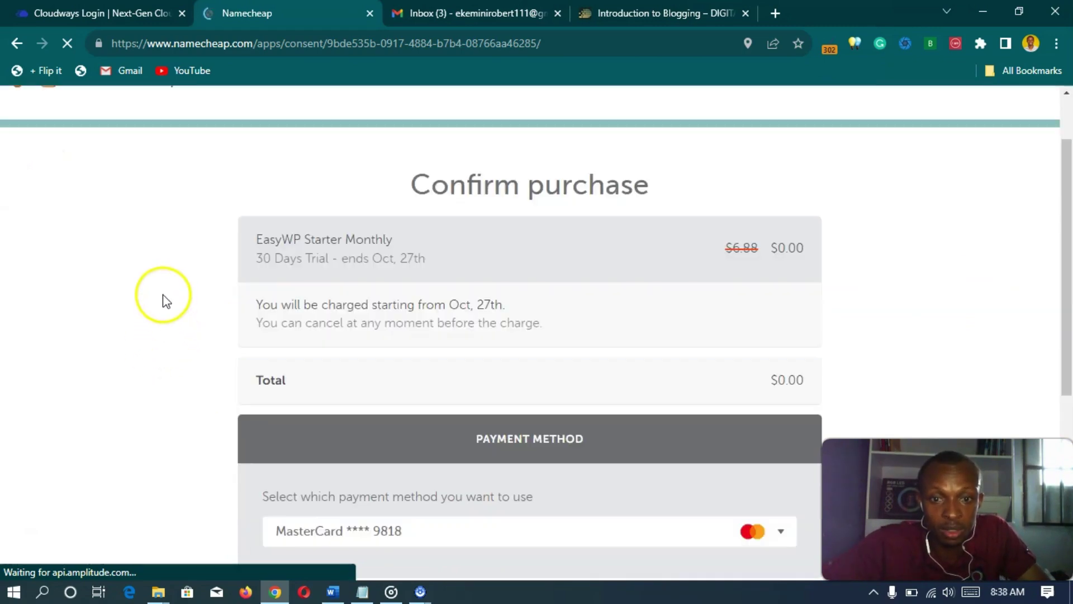
scroll(163, 294, down, 2)
scroll(166, 294, down, 2)
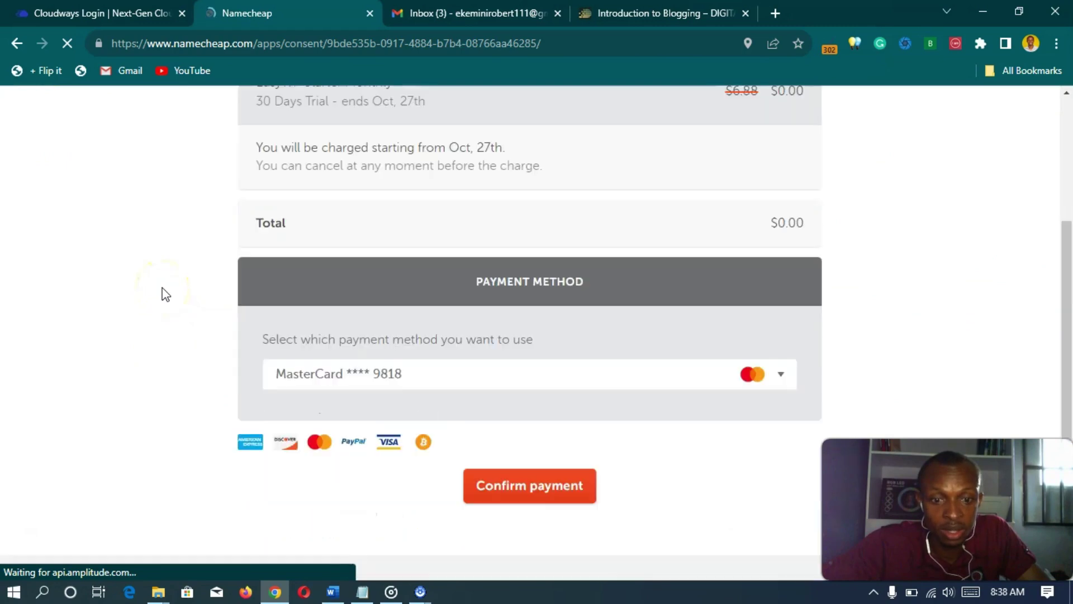
scroll(166, 294, up, 4)
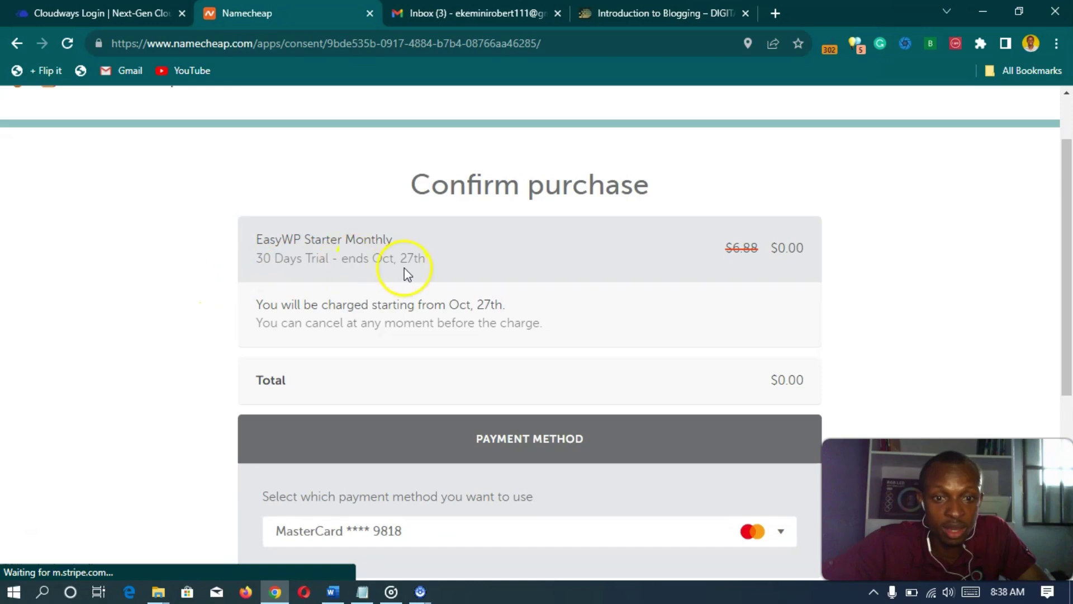
scroll(179, 304, down, 4)
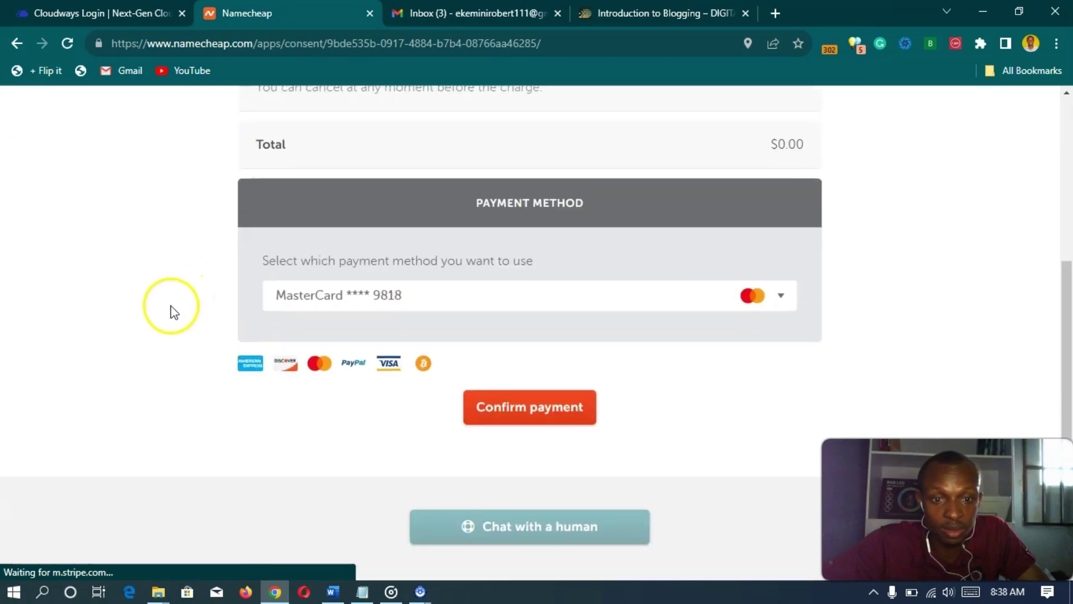
click(522, 408)
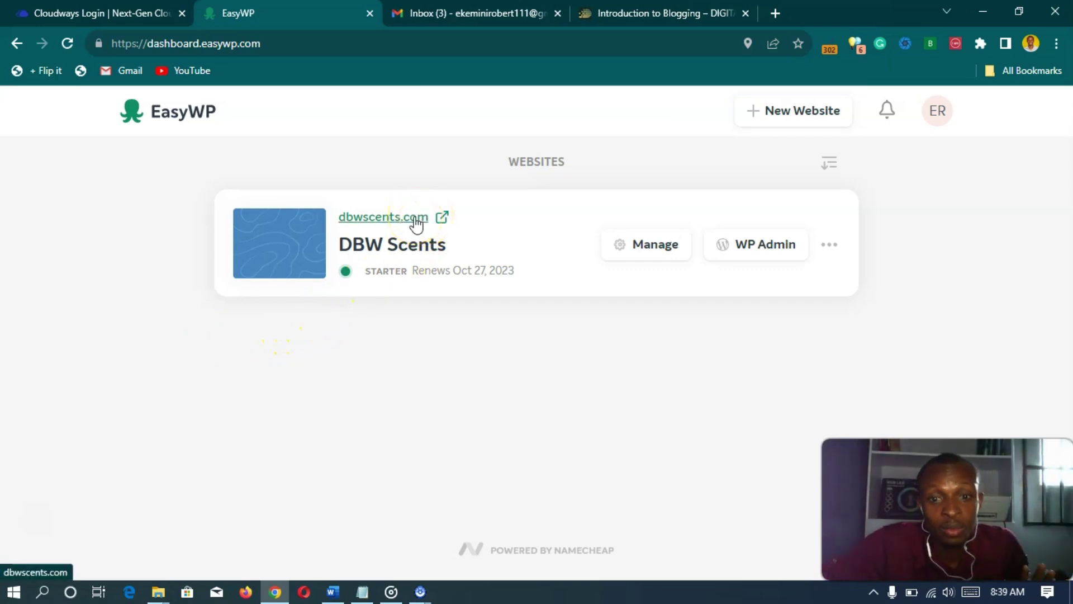
- Open dbwscents.com from the EasyWP dashboard in a new Chrome tab
click(415, 218)
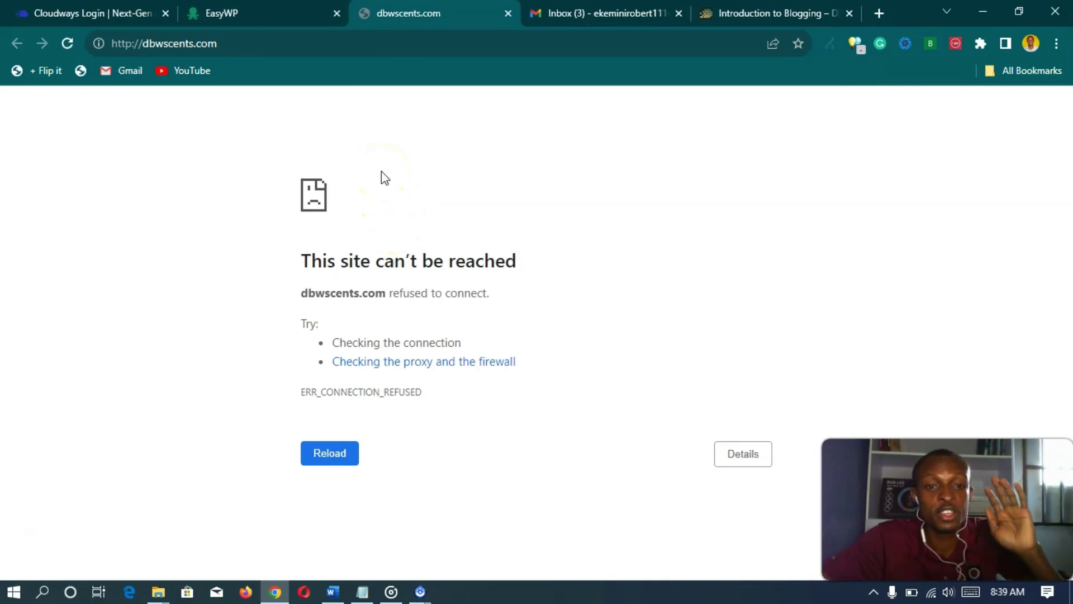
- Reload dbwscents.com with F5, then return to the EasyWP dashboard tab
key(F5)
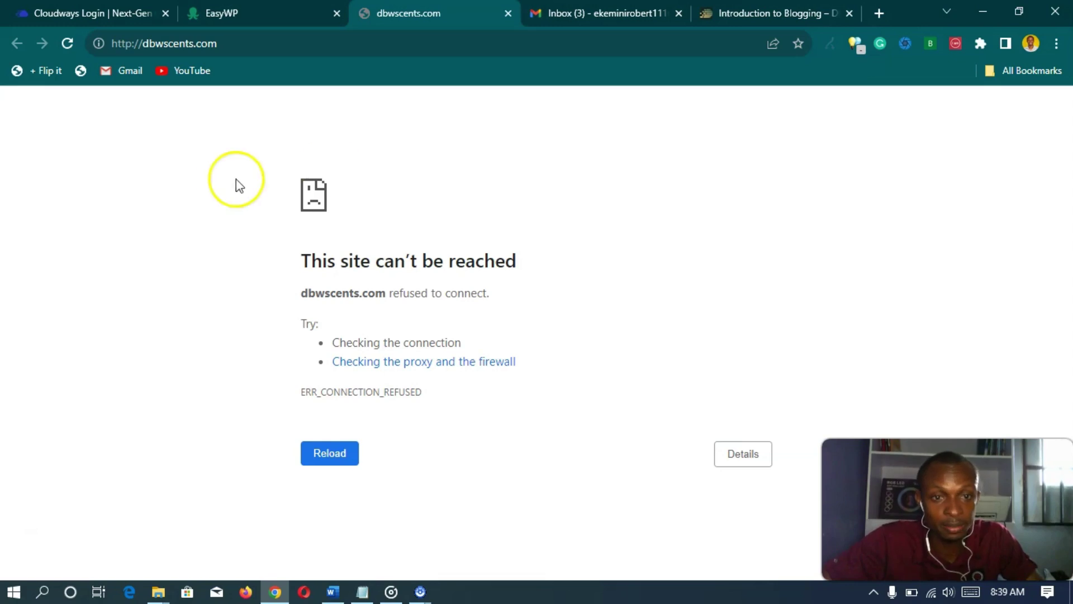
click(272, 13)
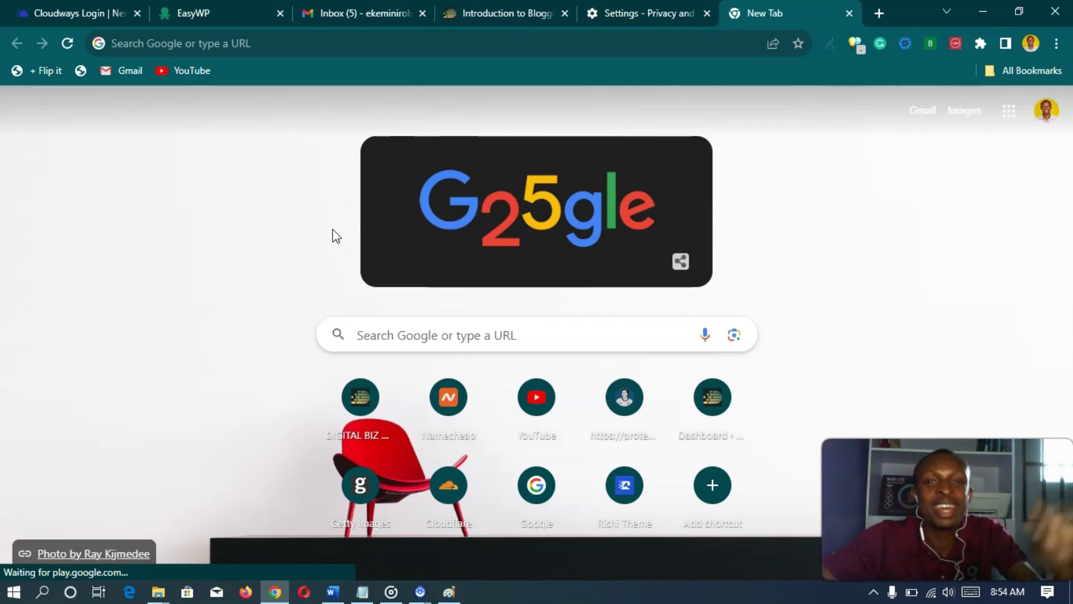
click(319, 52)
click(318, 51)
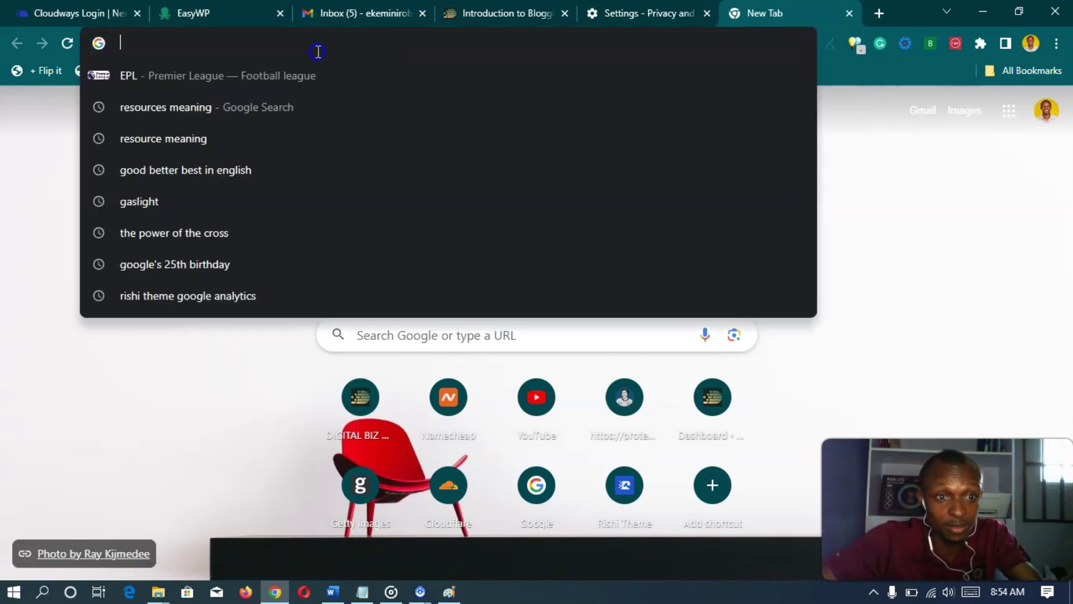
text(d)
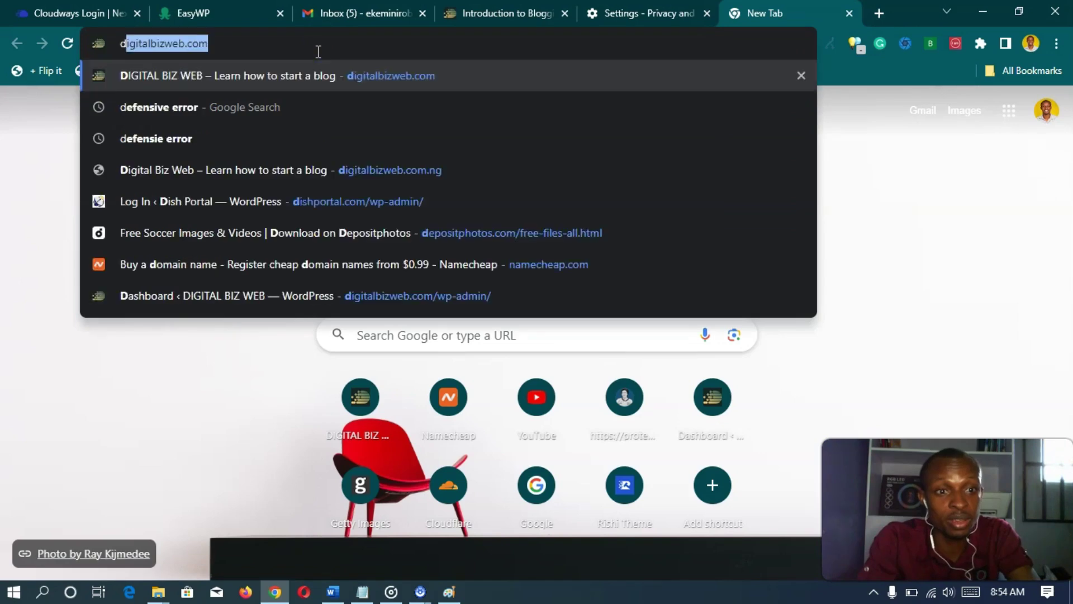
text(bw)
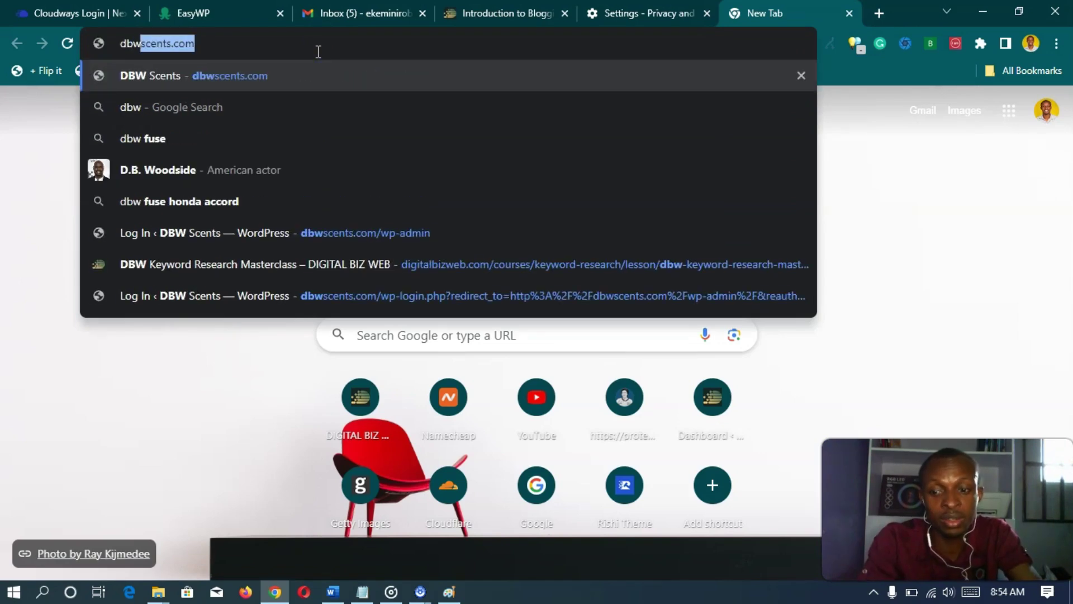
key(Return)
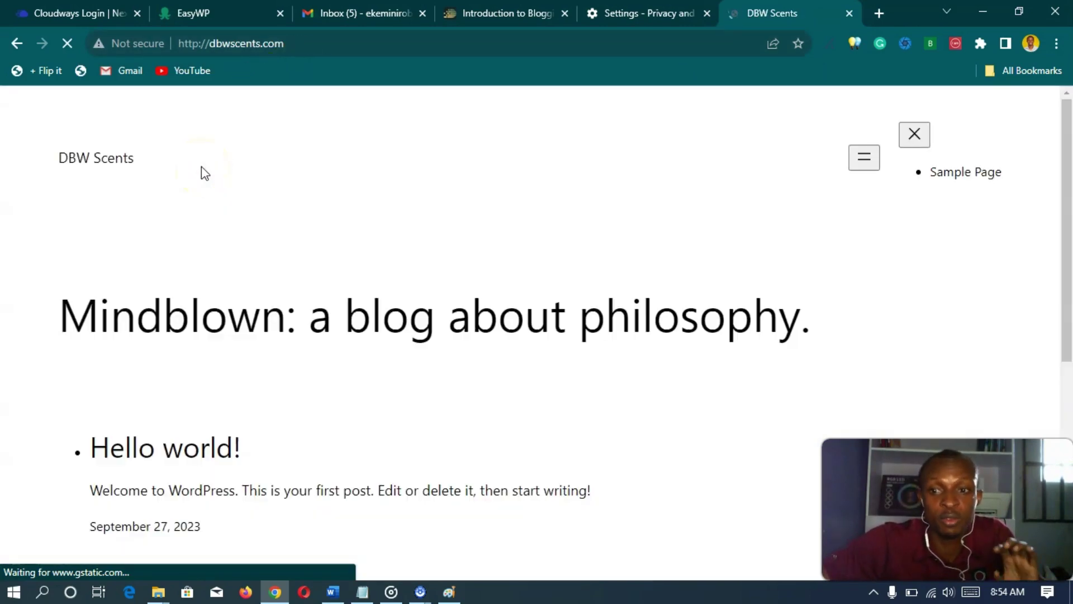
click(211, 139)
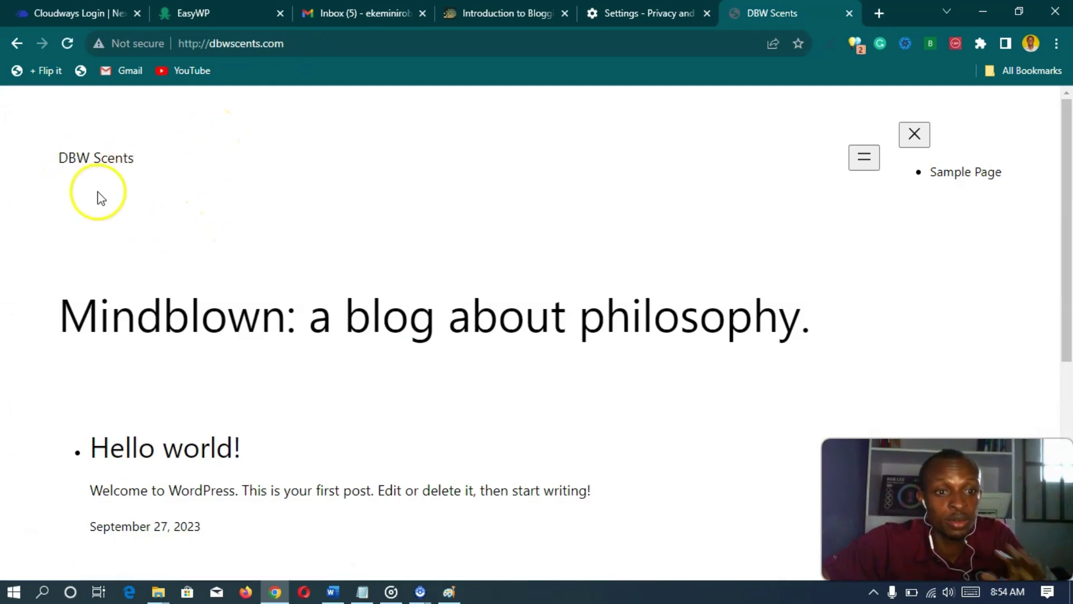
scroll(270, 187, down, 6)
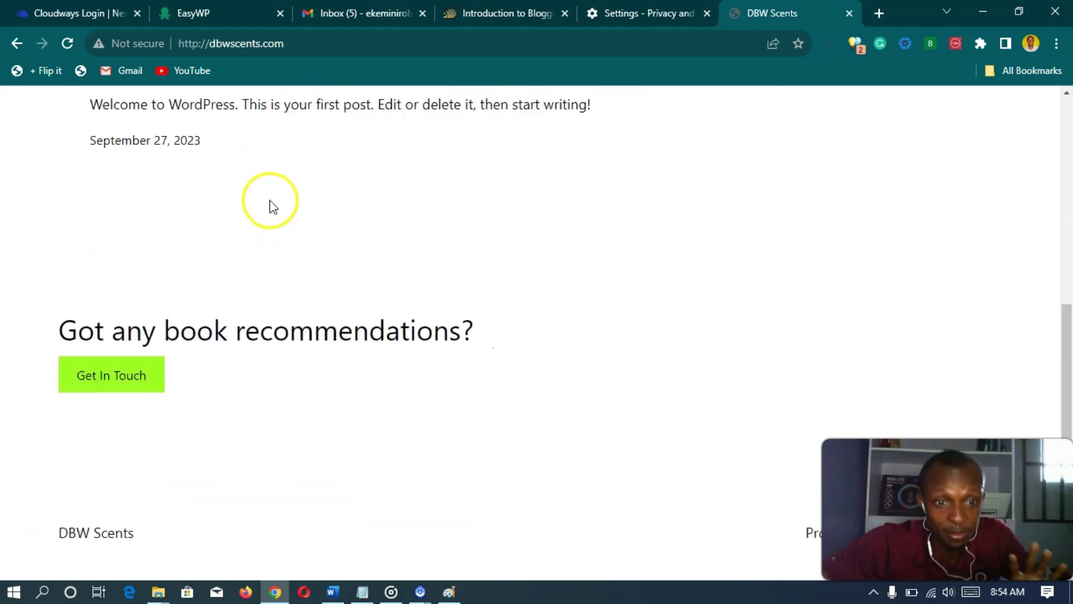
scroll(270, 211, up, 6)
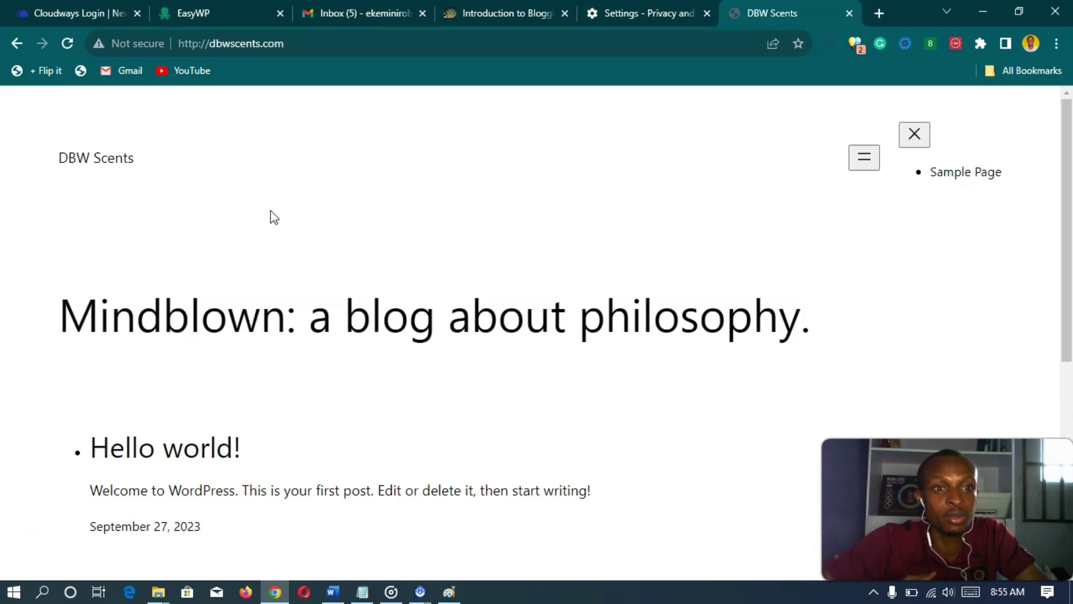
click(272, 210)
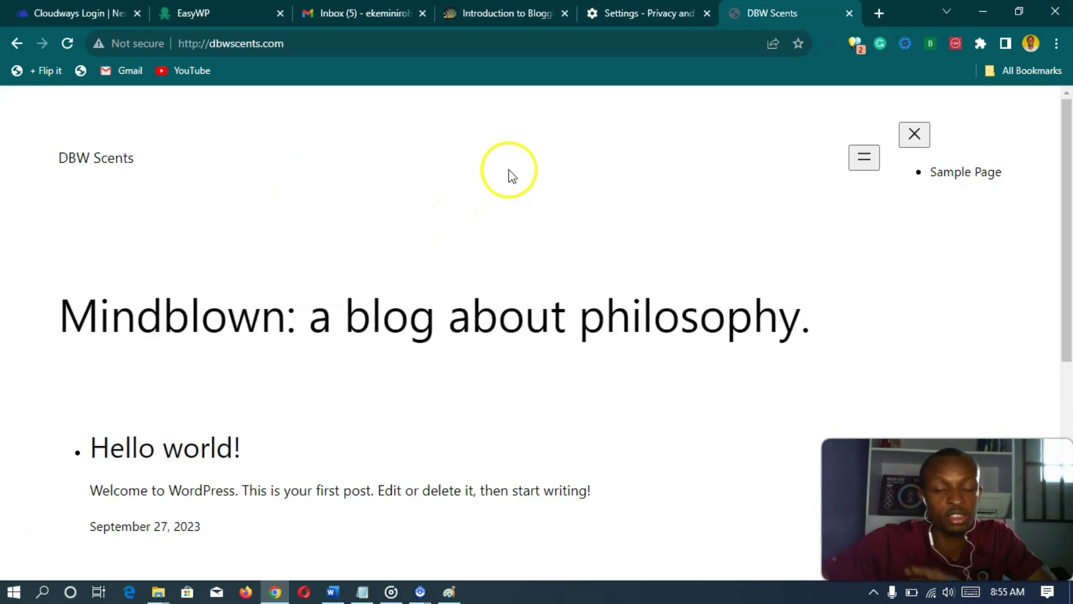
scroll(469, 217, down, 7)
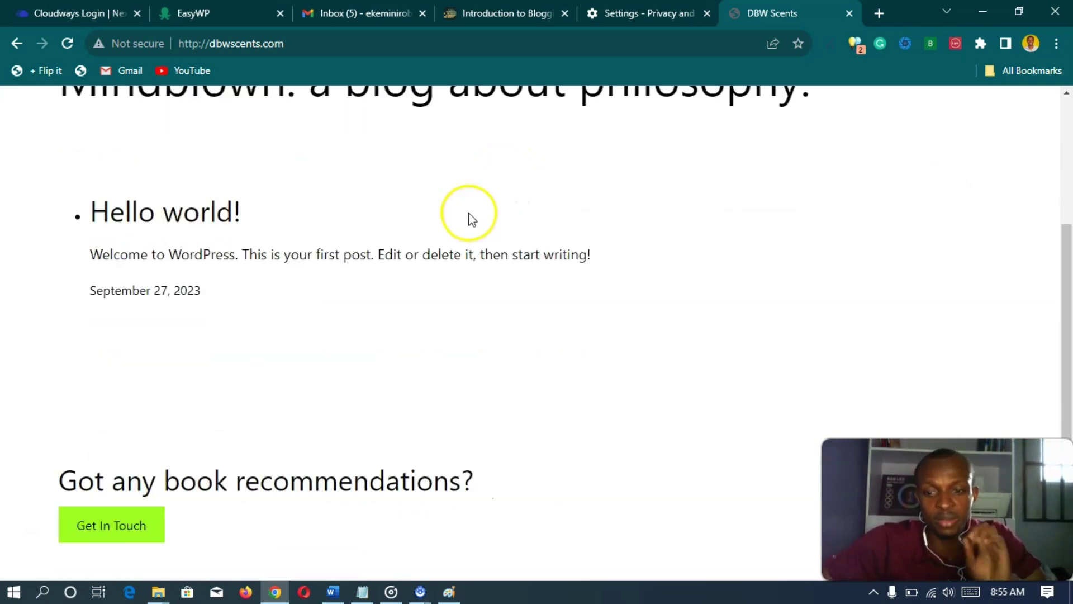
scroll(463, 270, up, 7)
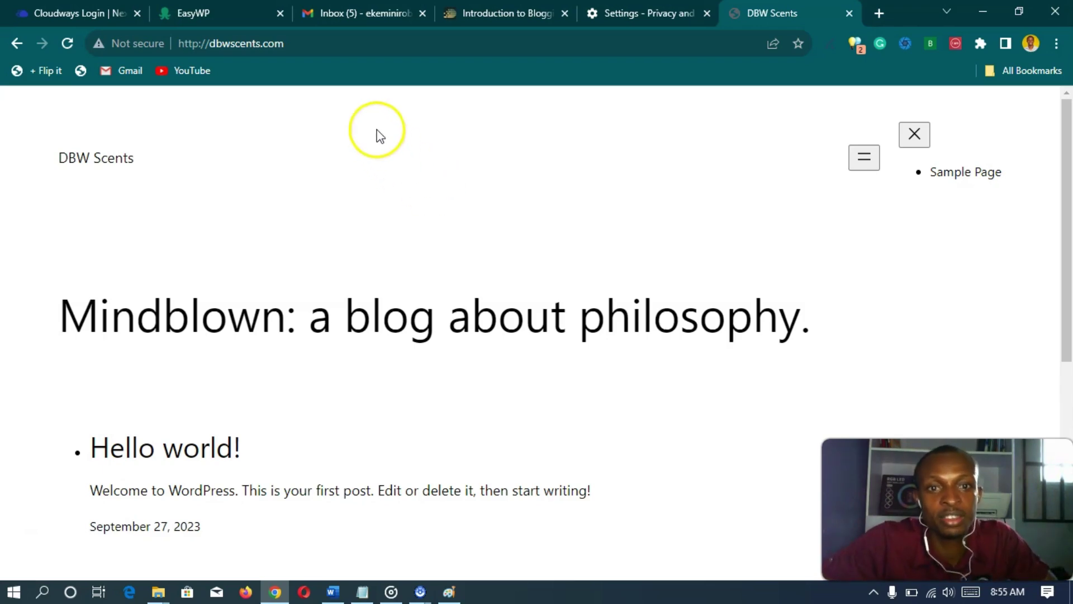
- Open Namecheap's IMMEDIATE VERIFICATION email in Gmail and follow its verify-email link
click(341, 18)
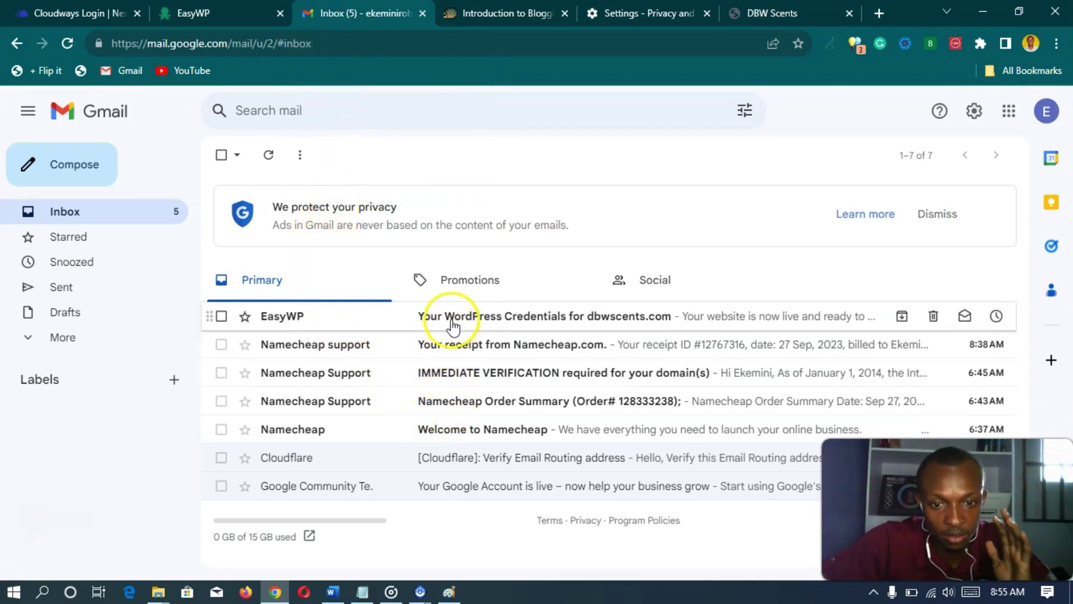
click(464, 376)
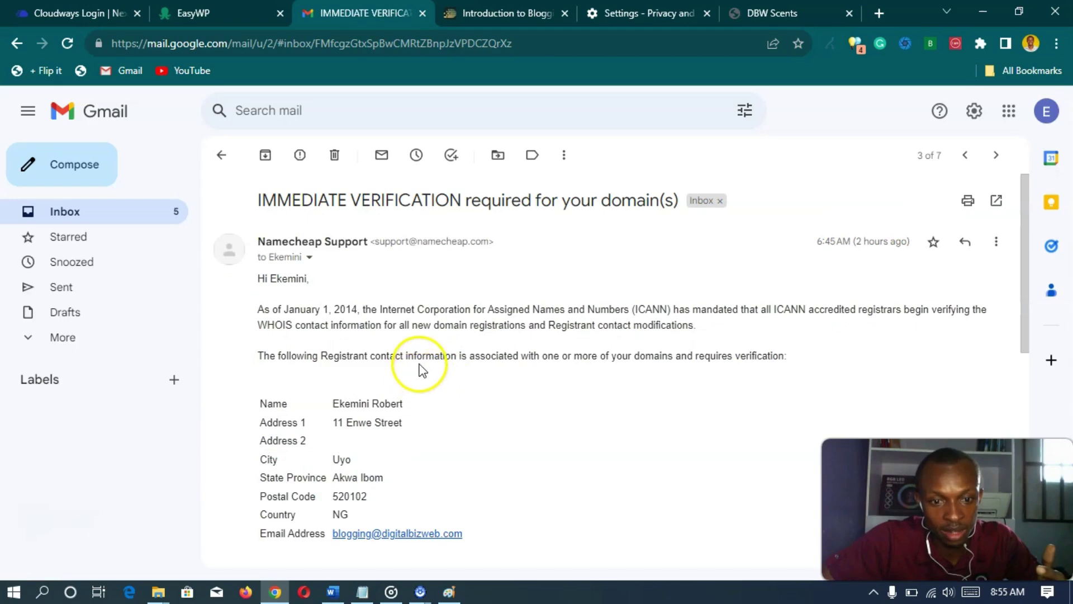
scroll(431, 344, down, 5)
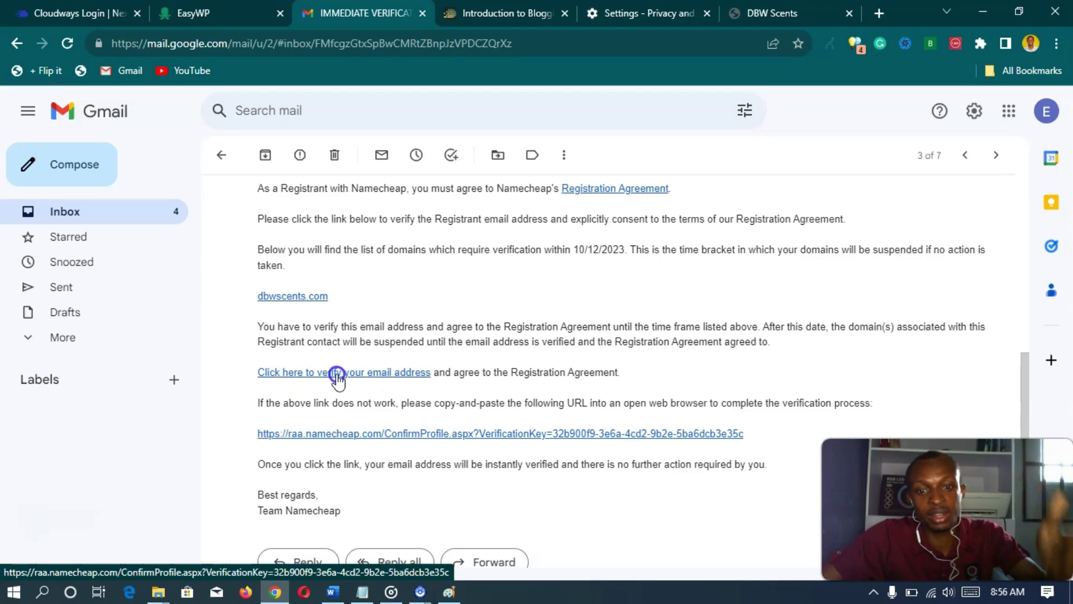
click(337, 375)
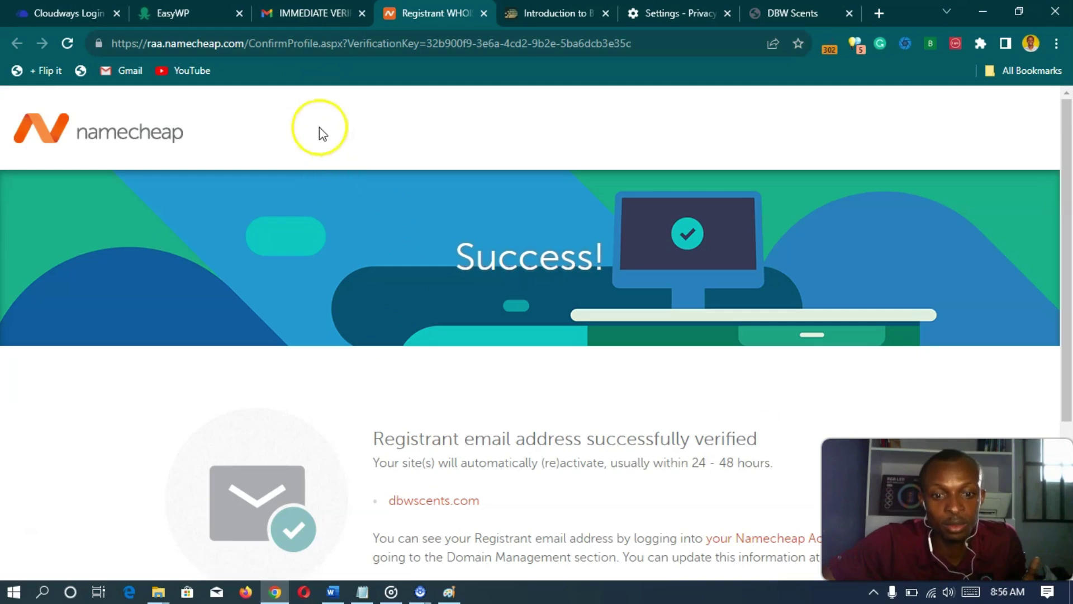
- Close the Namecheap success tab and open the EasyWP WordPress credentials email
click(301, 13)
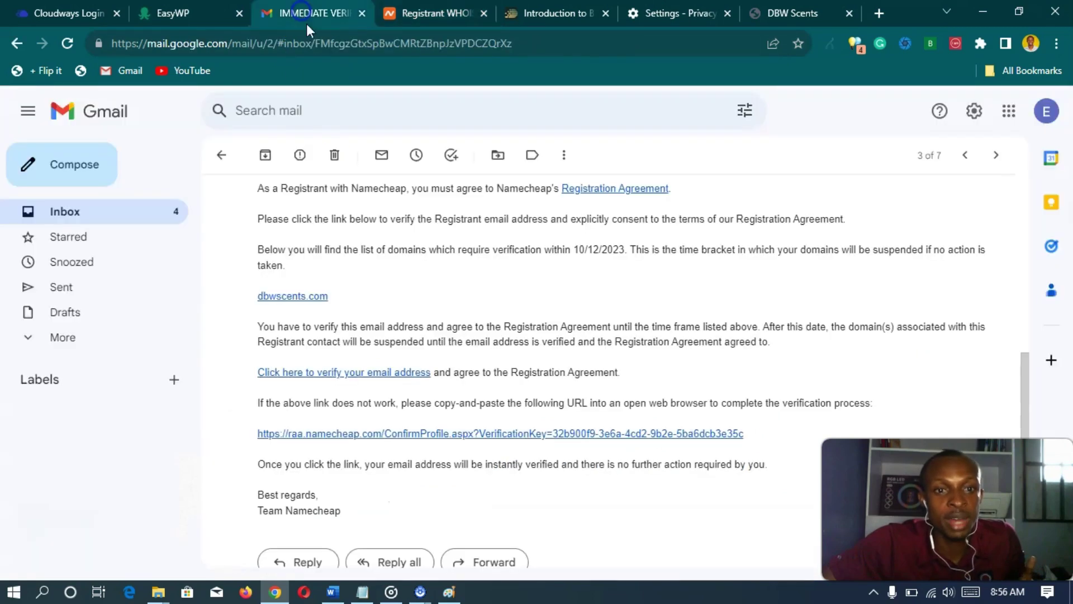
click(224, 152)
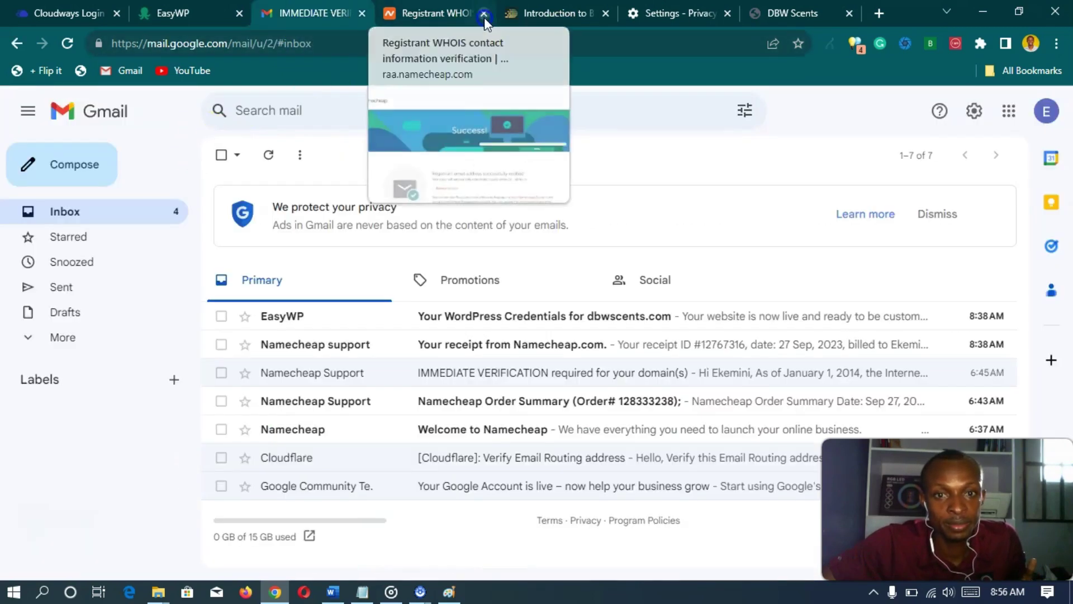
click(484, 13)
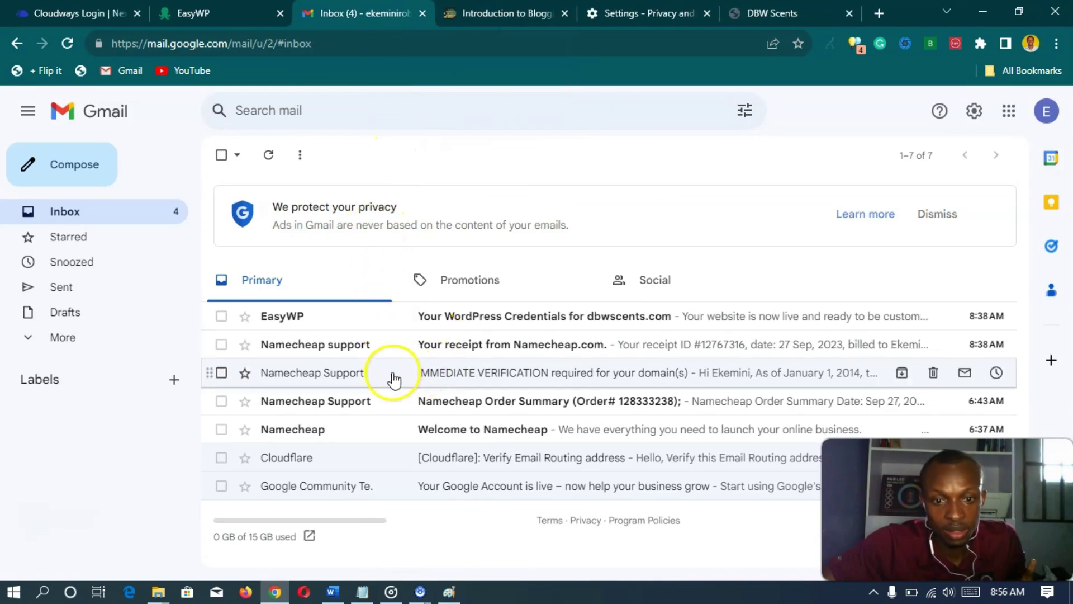
click(507, 323)
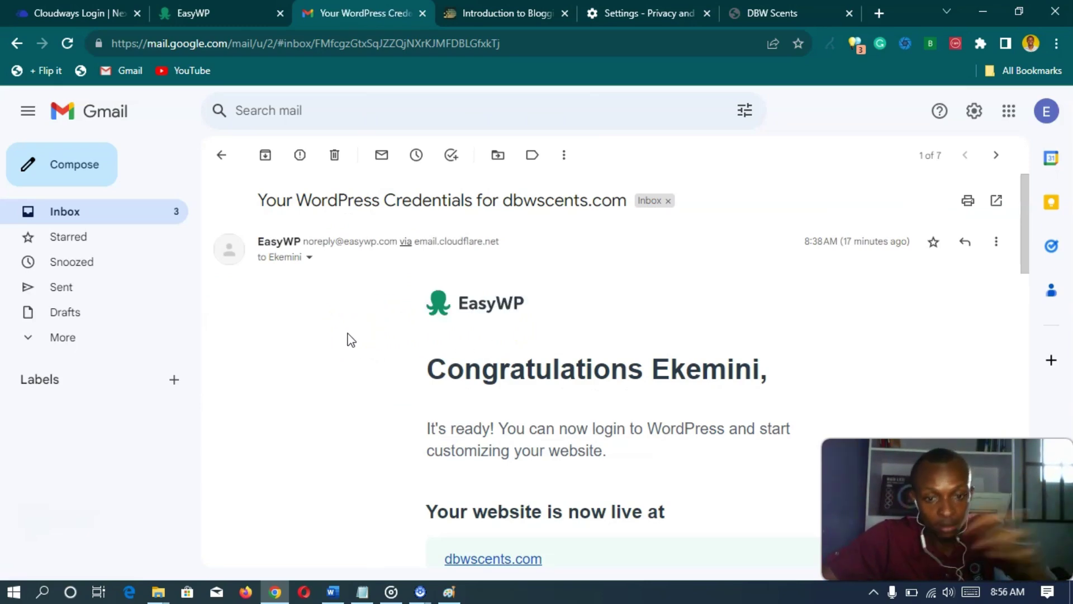
- Copy the WordPress password from the credentials email and switch to the DBW Scents tab
scroll(350, 339, down, 3)
scroll(351, 339, down, 4)
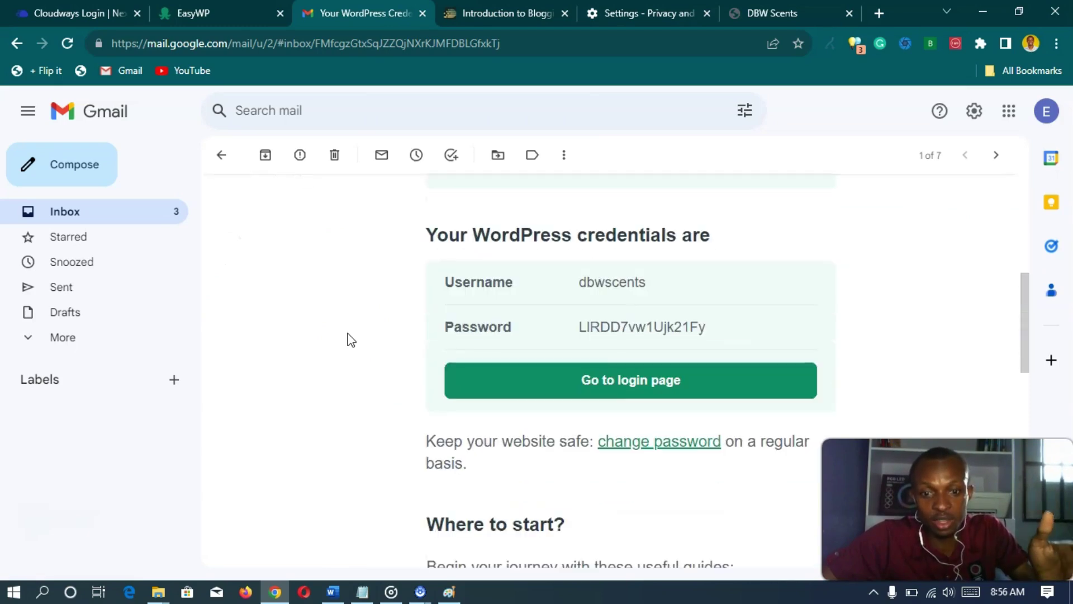
scroll(350, 339, up, 7)
scroll(351, 339, down, 4)
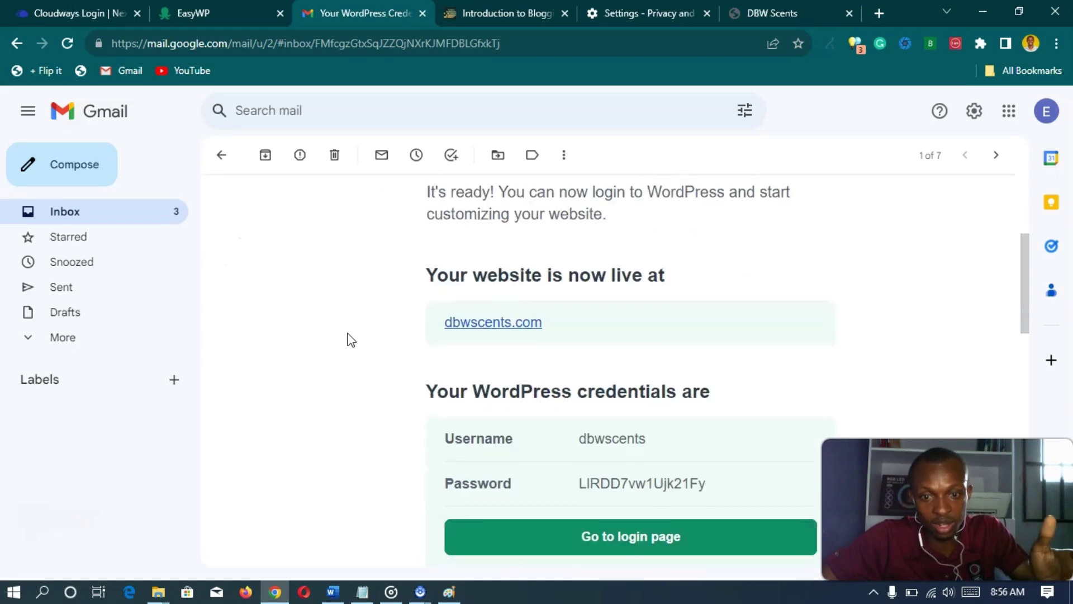
scroll(351, 339, down, 2)
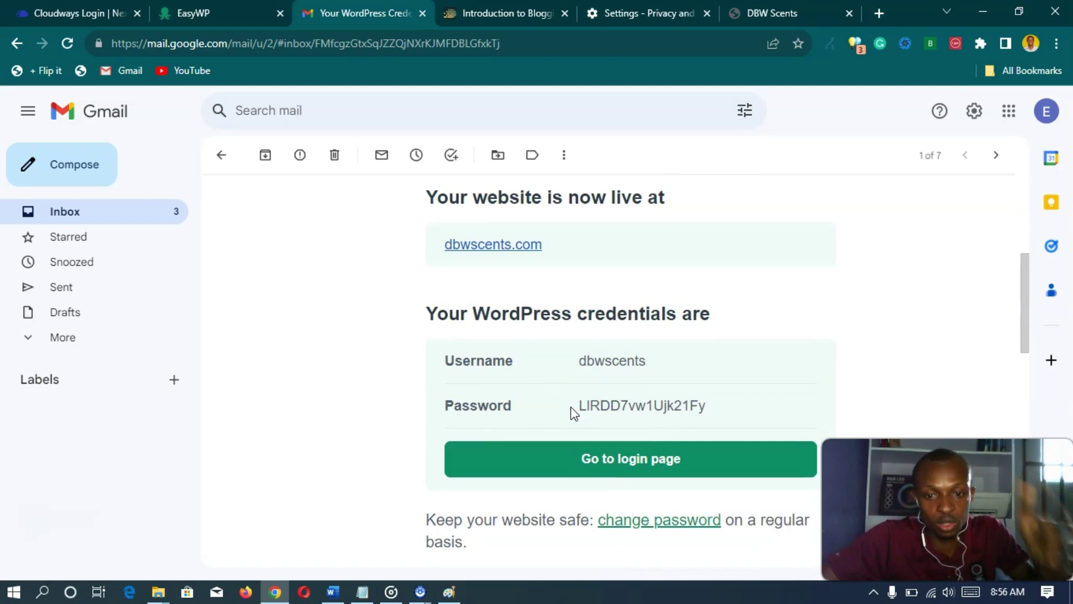
drag(578, 407, 614, 407)
click(555, 387)
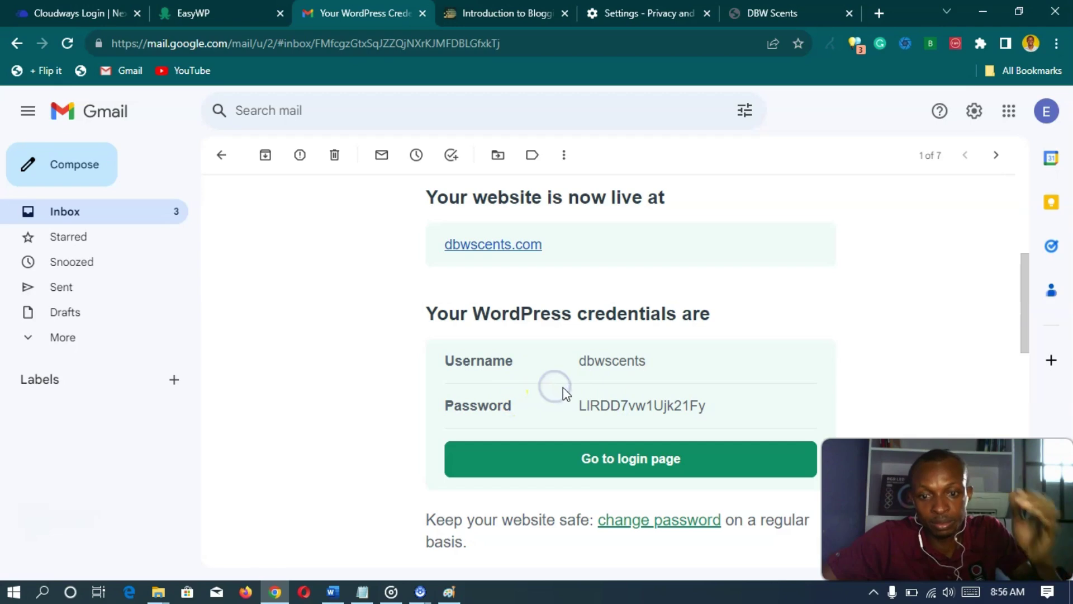
drag(564, 400, 735, 410)
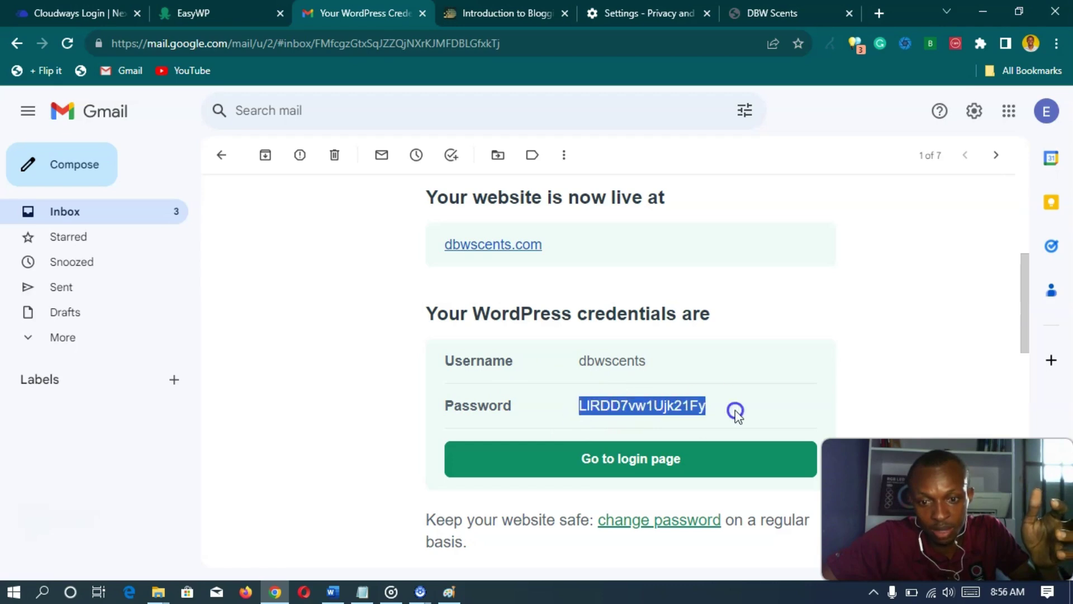
right_click(625, 401)
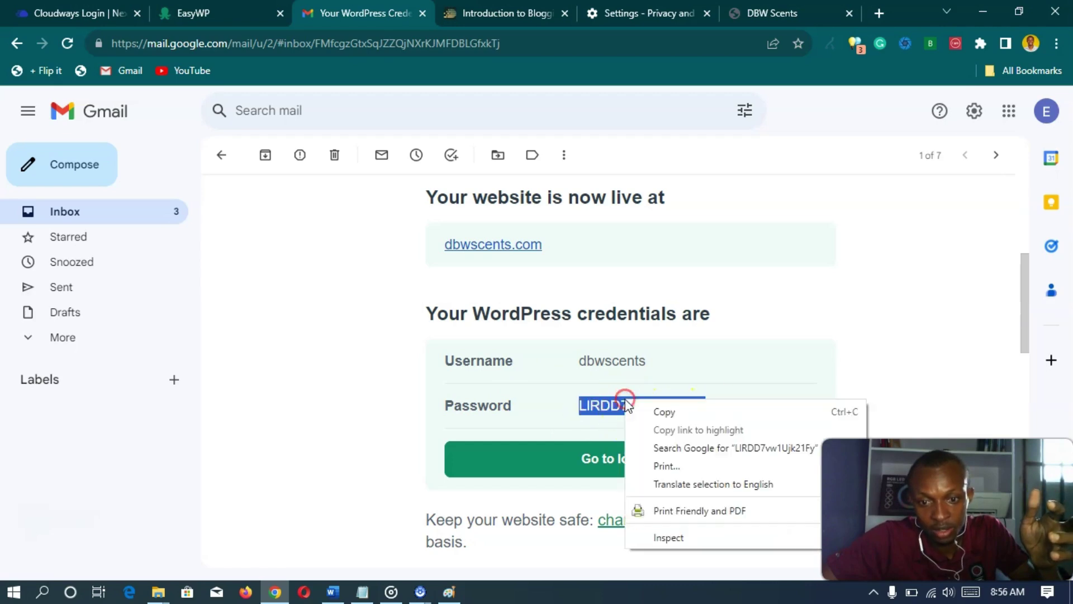
click(664, 412)
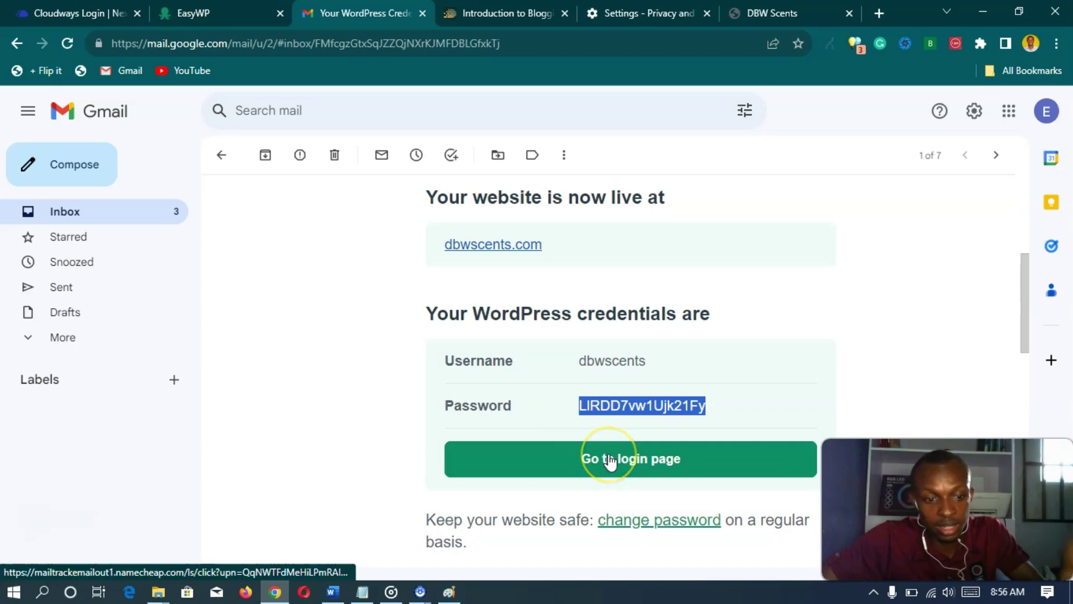
scroll(724, 359, up, 6)
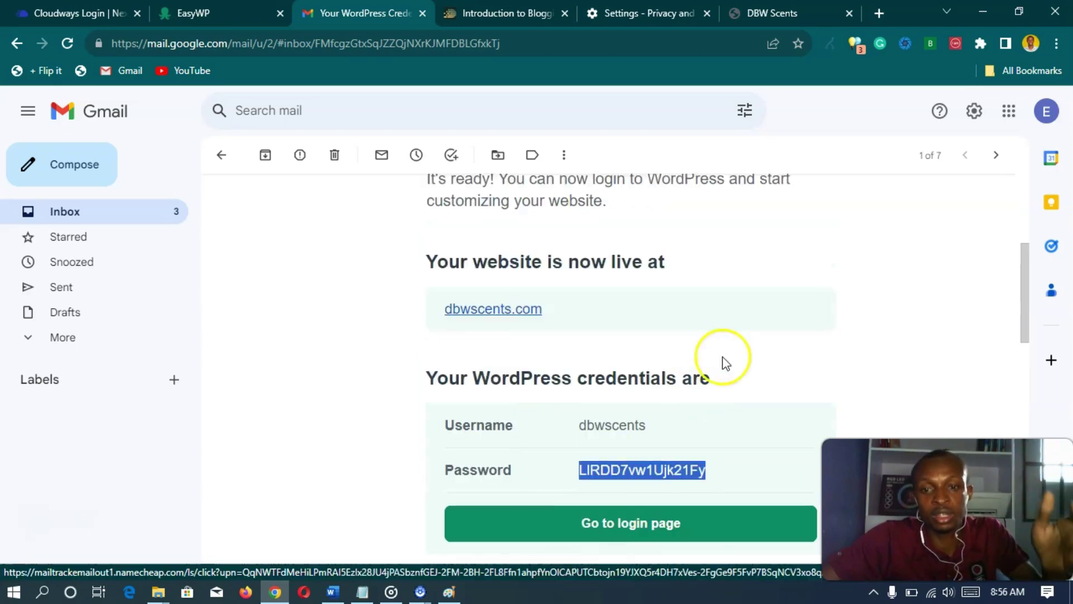
click(778, 16)
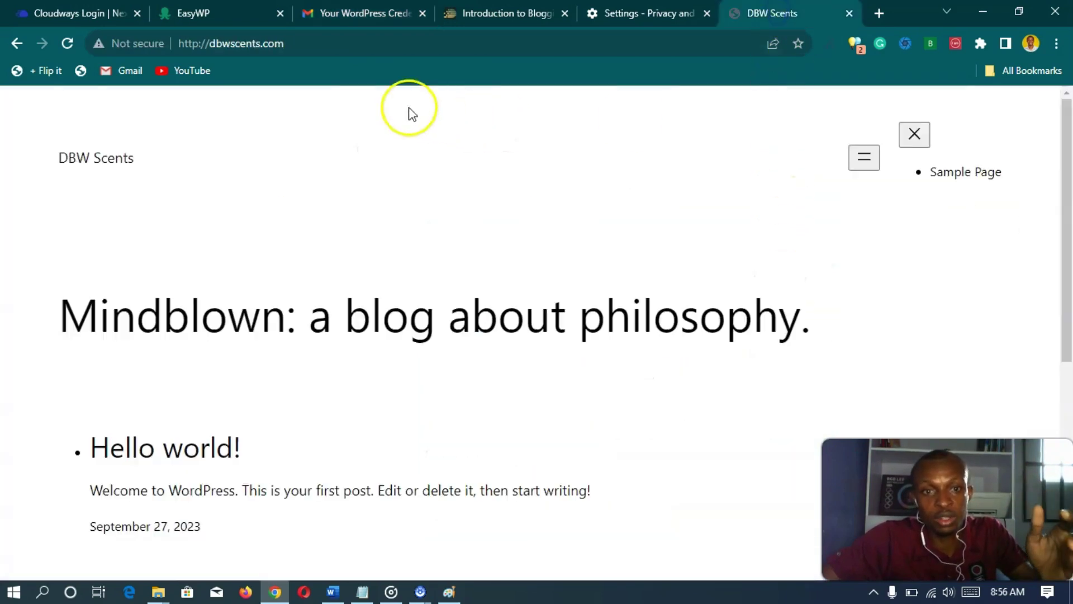
- Go to the dbwscents.com/wp-admin login page
click(370, 46)
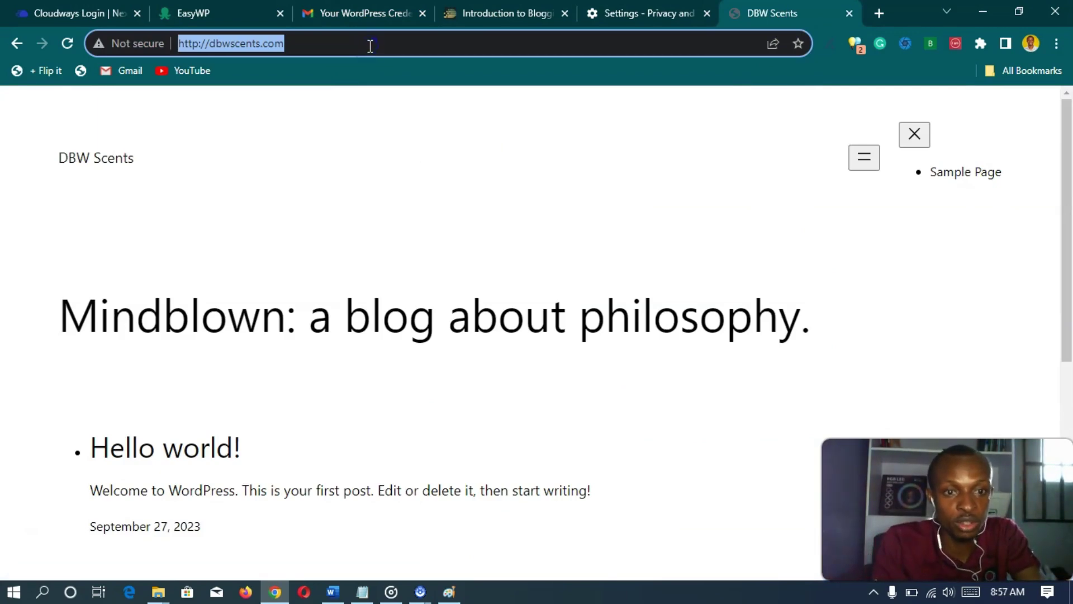
text(dbw)
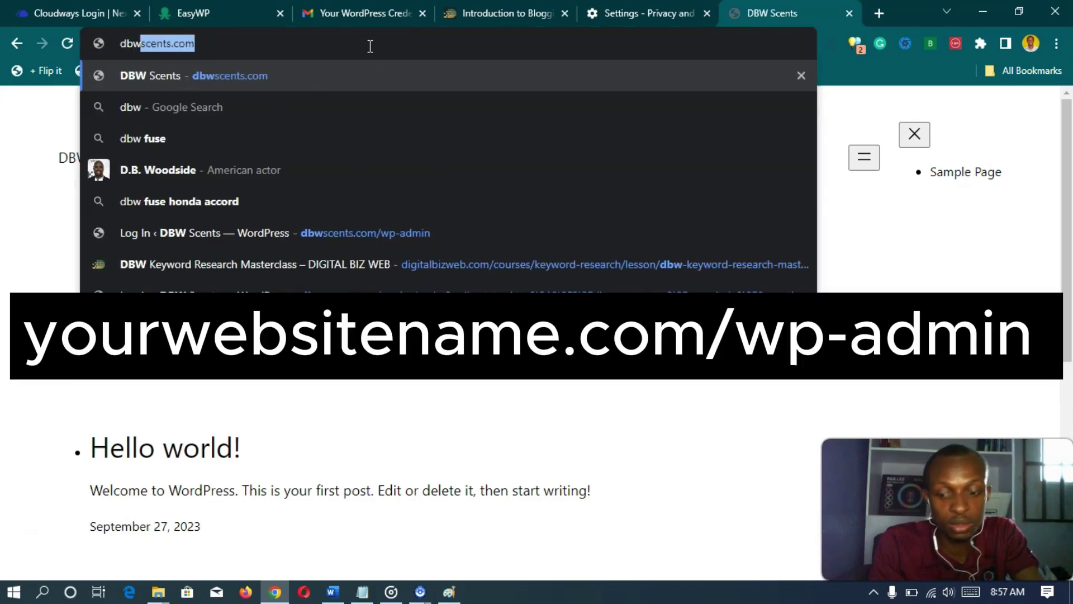
key(Right)
text(/)
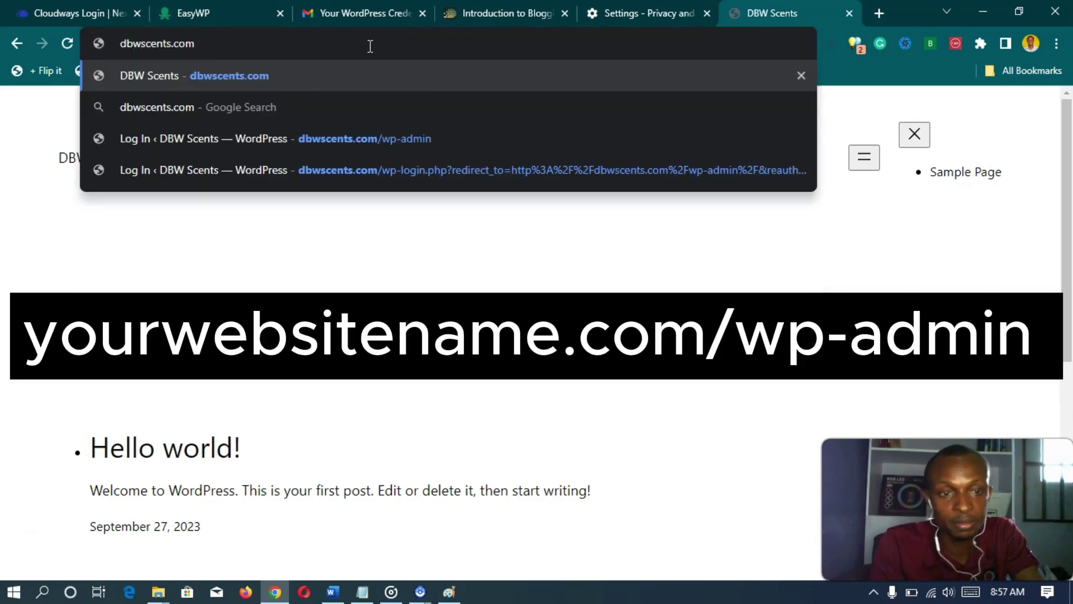
text(p)
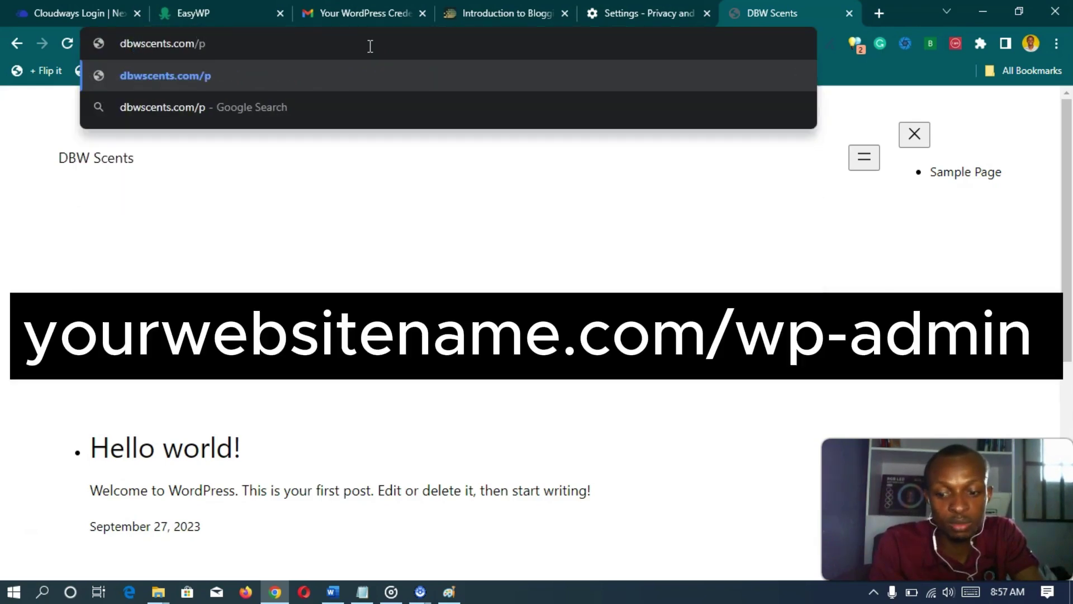
key(BackSpace)
text(wp=)
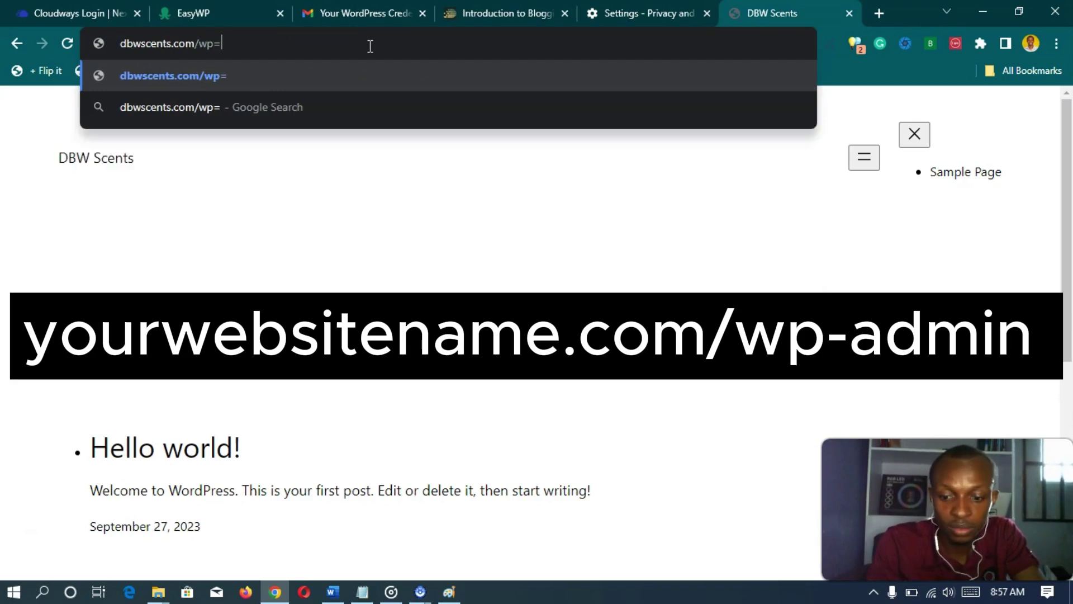
key(BackSpace)
text(-admin)
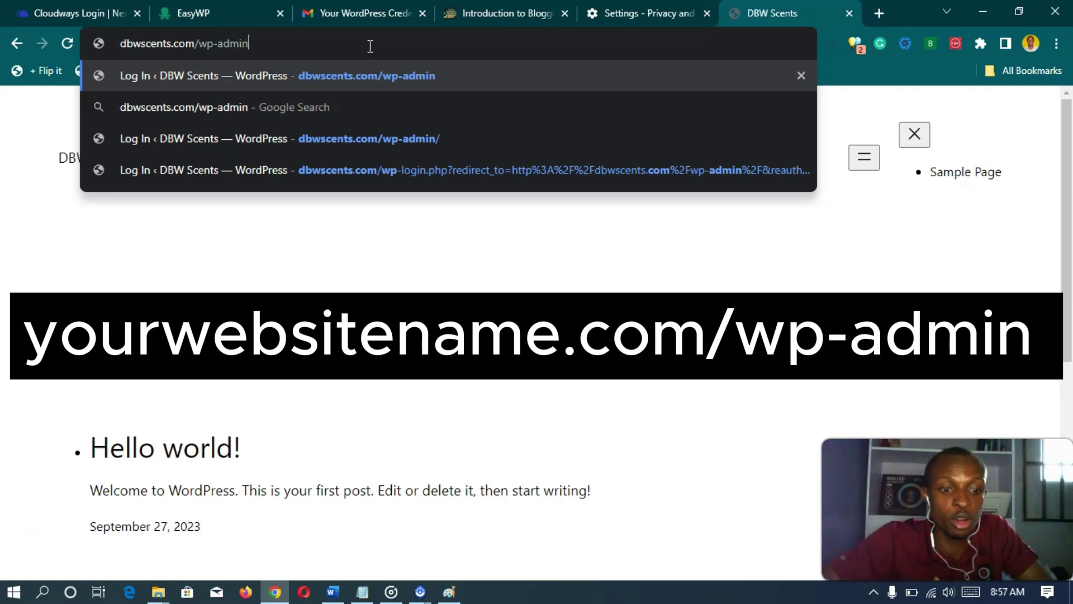
key(Return)
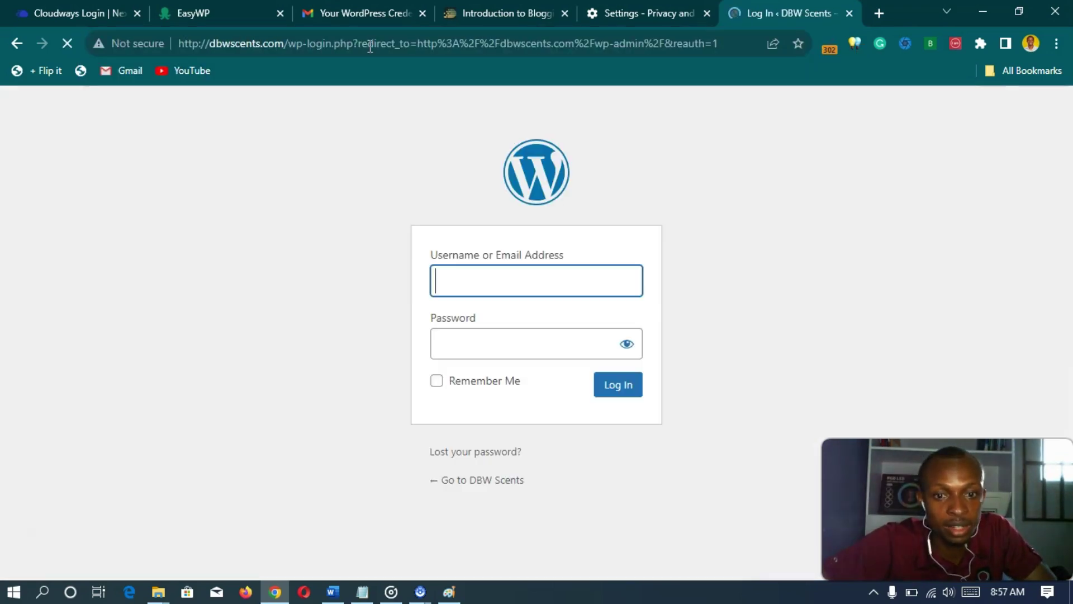
- Log in with the admin username and the pasted WordPress password
click(513, 271)
text(d)
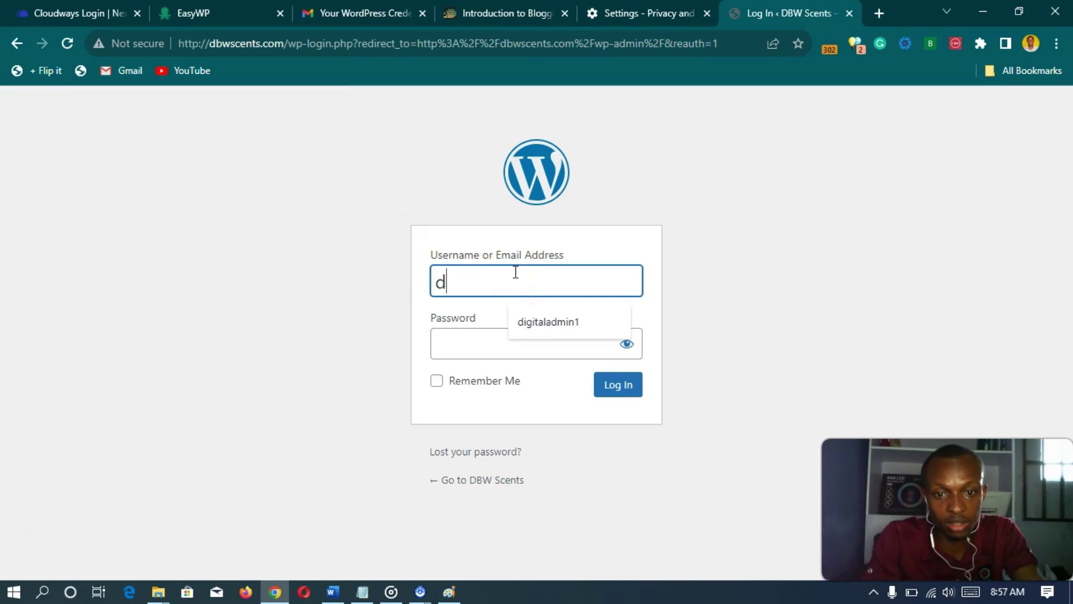
text(bwscent)
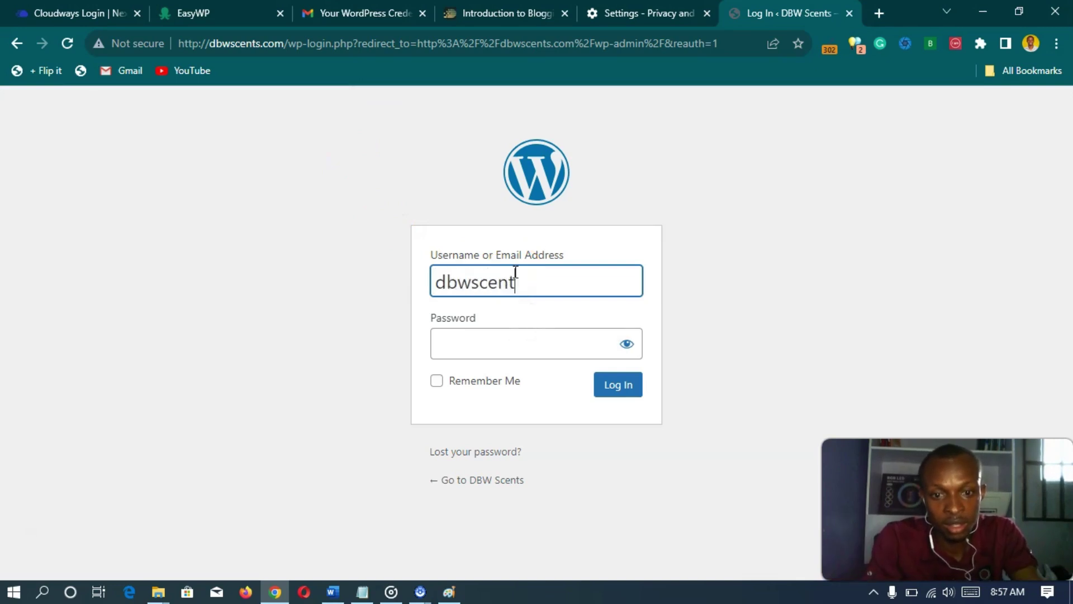
text(s)
click(475, 348)
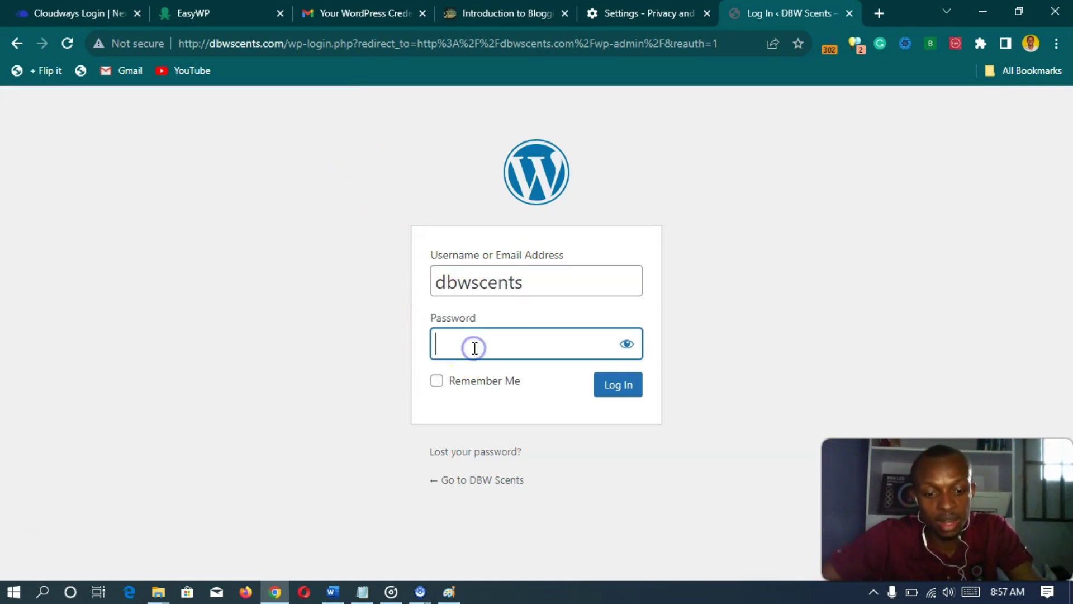
key(ctrl+v)
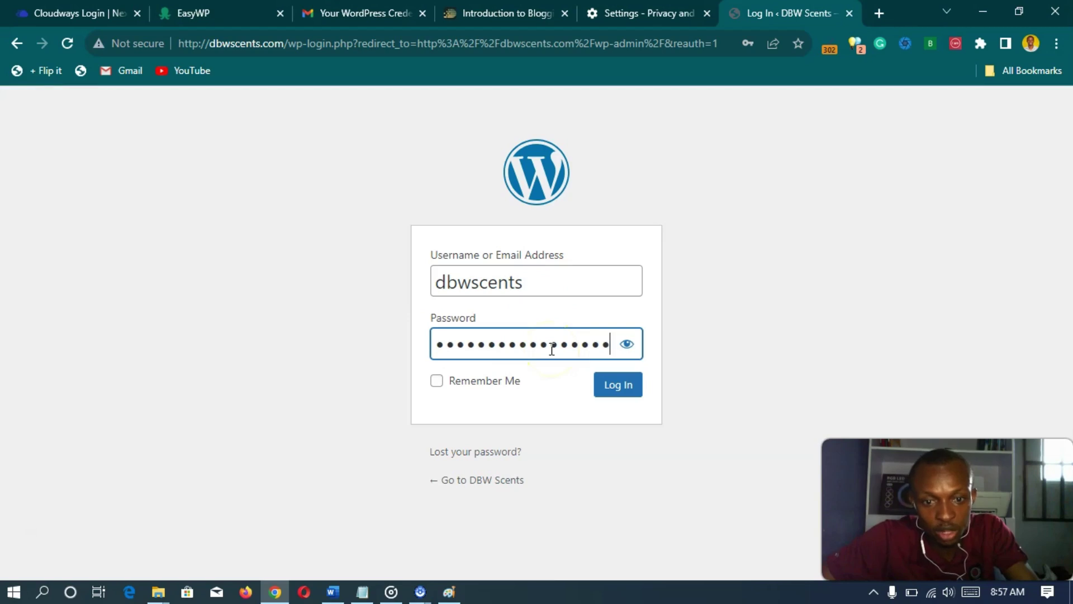
click(605, 389)
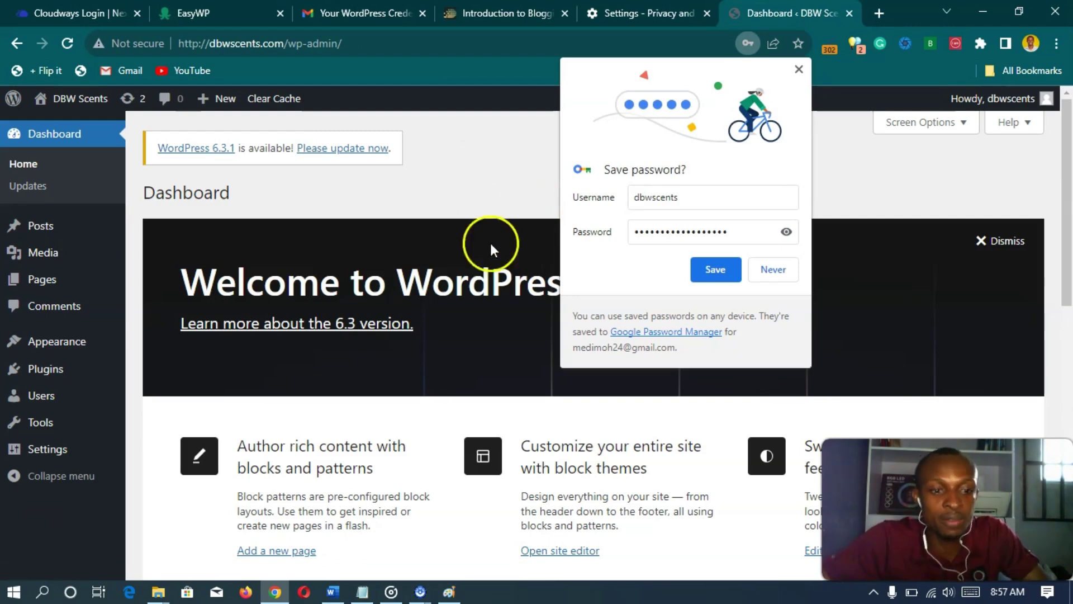
- Save the login in Chrome and scroll the DBW Scents dashboard showing the 6.3.1 update notice
click(706, 271)
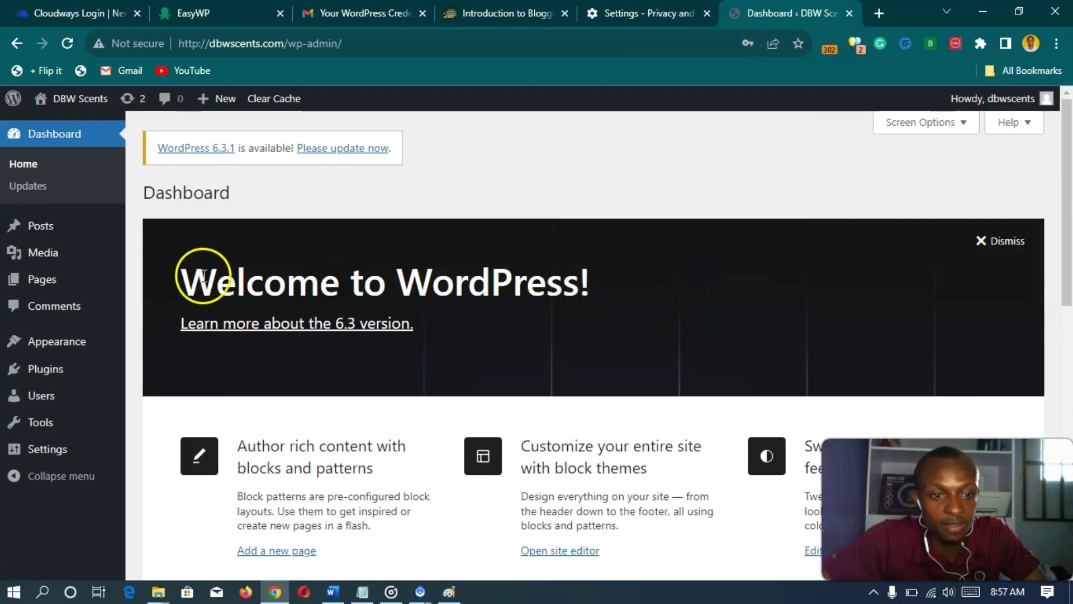
scroll(175, 280, down, 5)
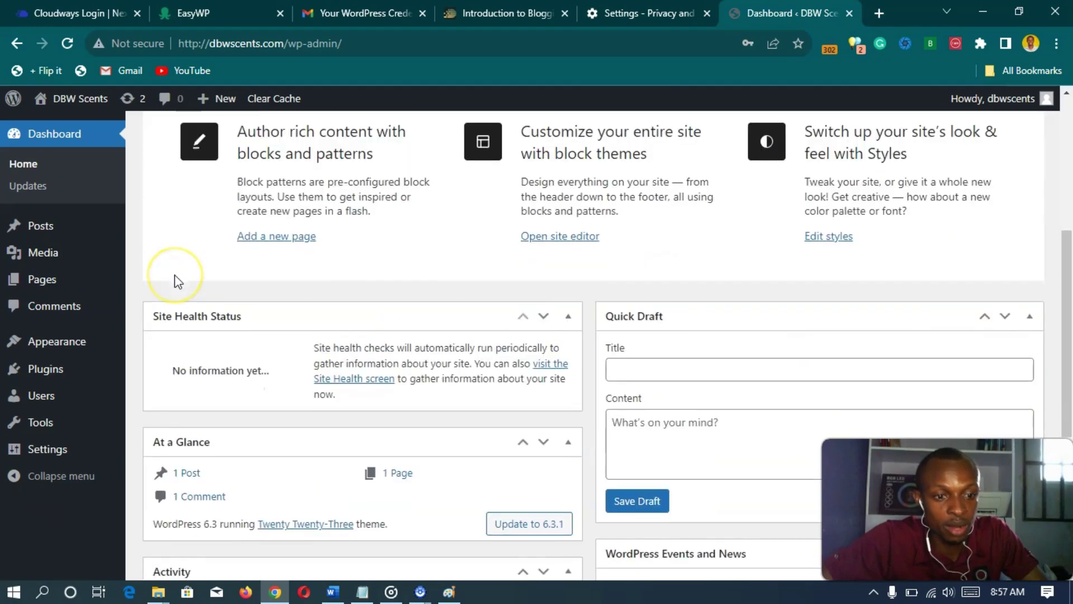
scroll(175, 279, down, 3)
scroll(176, 273, down, 3)
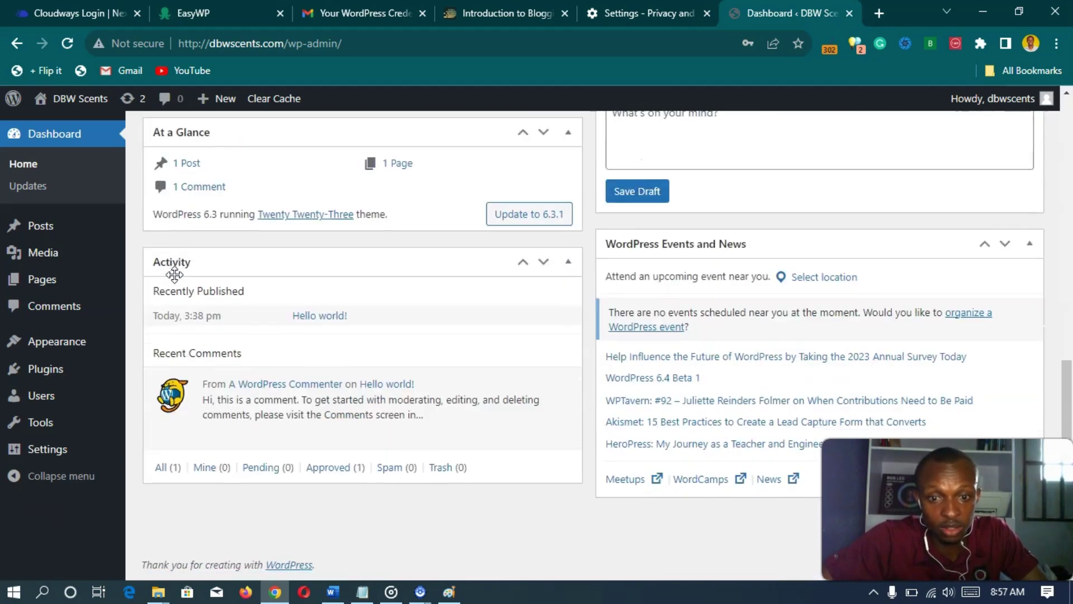
scroll(175, 274, up, 10)
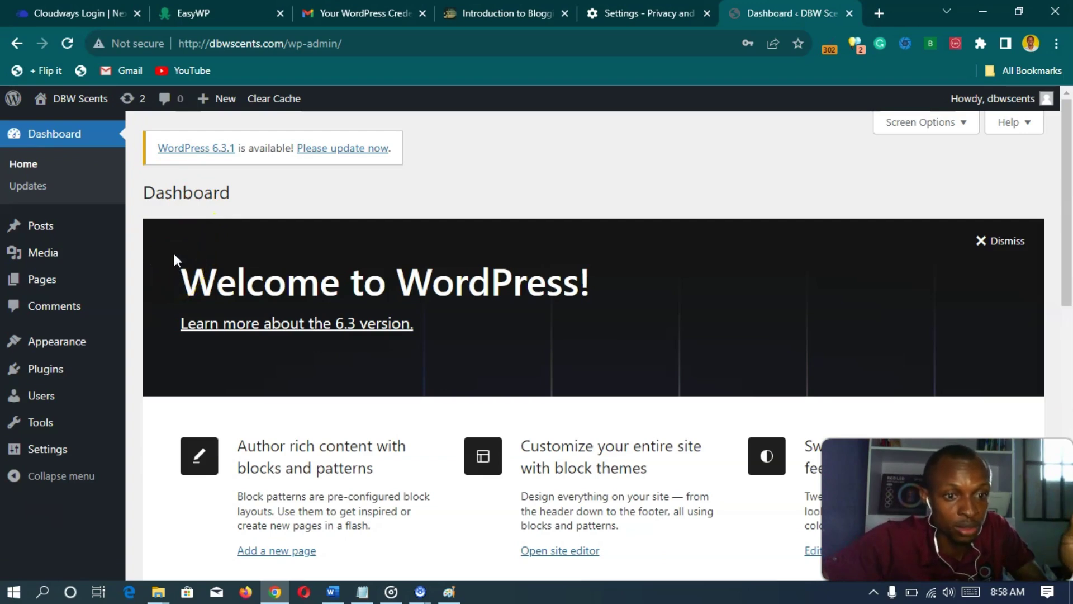
scroll(173, 253, down, 10)
scroll(173, 253, up, 10)
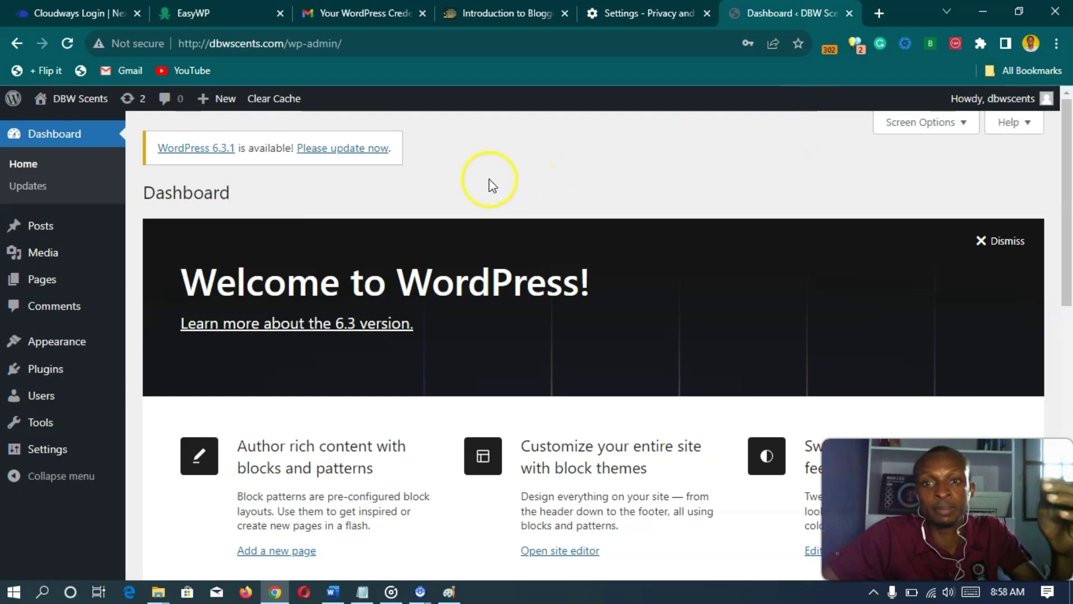
- Reload dashboard.easywp.com so the website list shows DBW Scents at dbwscents.com
click(186, 17)
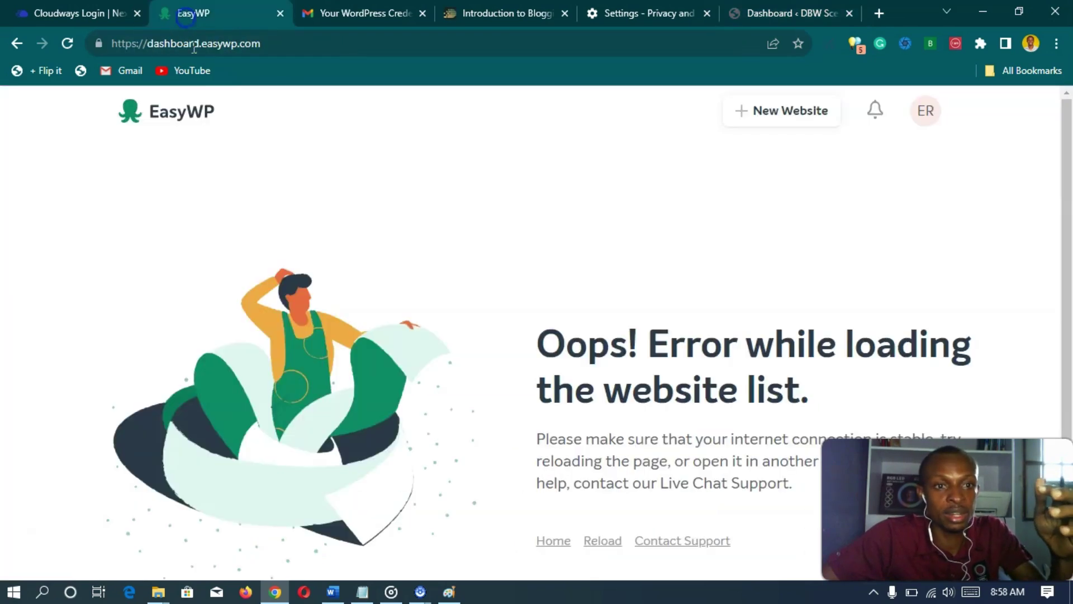
click(293, 45)
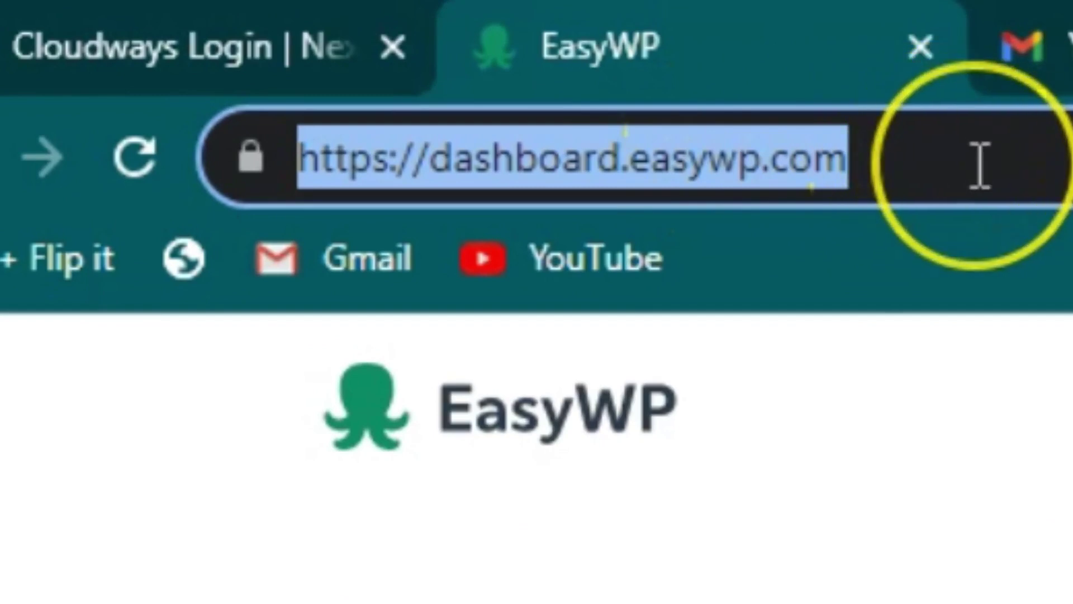
key(Return)
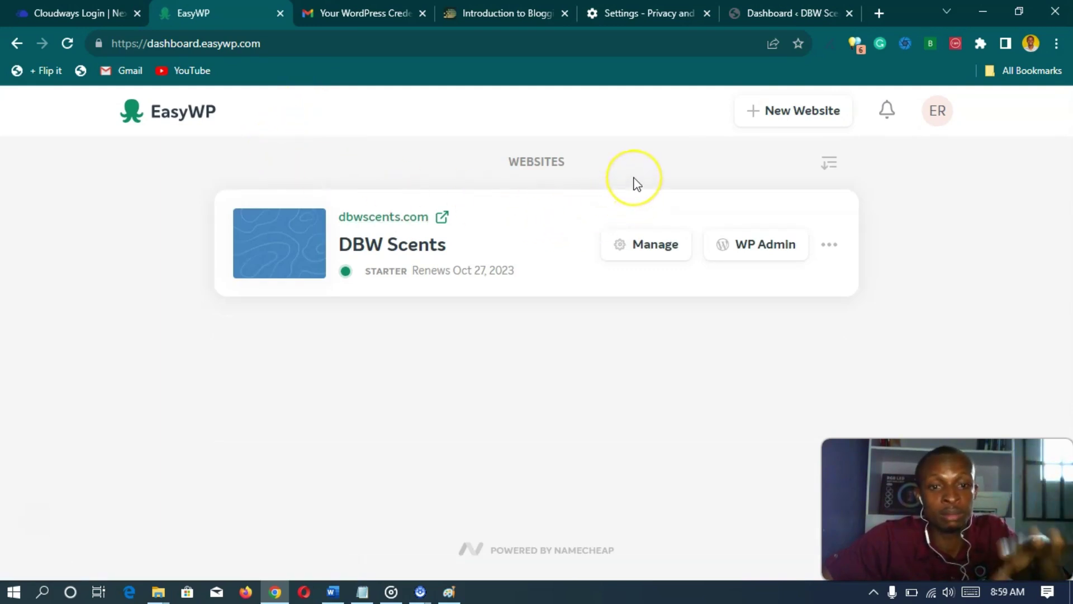
- From DBW Scents' Backups section, create a backup described as 'my first backup'
click(638, 247)
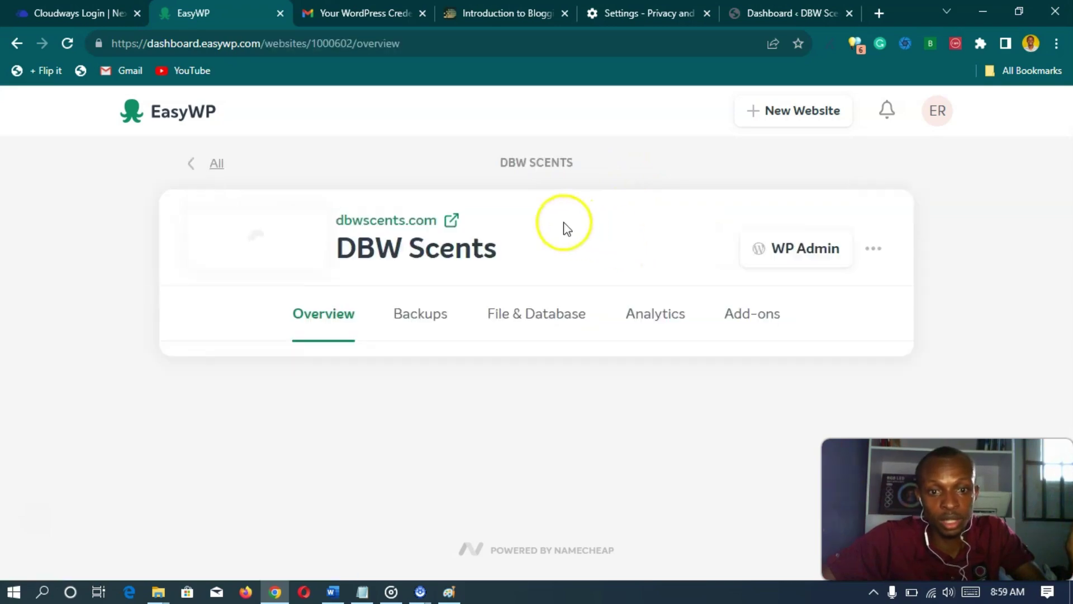
scroll(416, 201, down, 3)
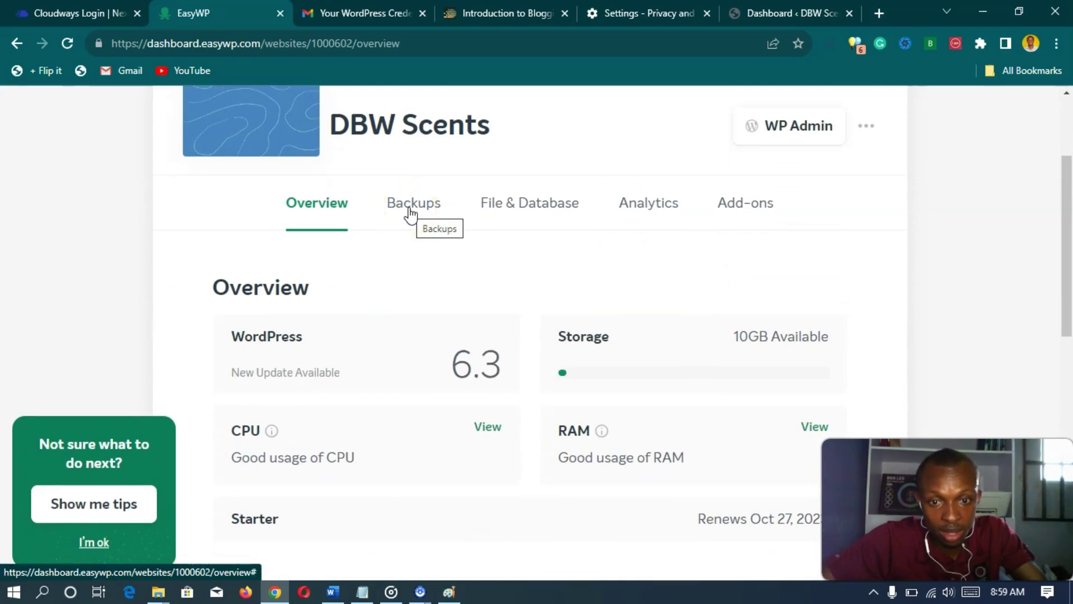
click(410, 212)
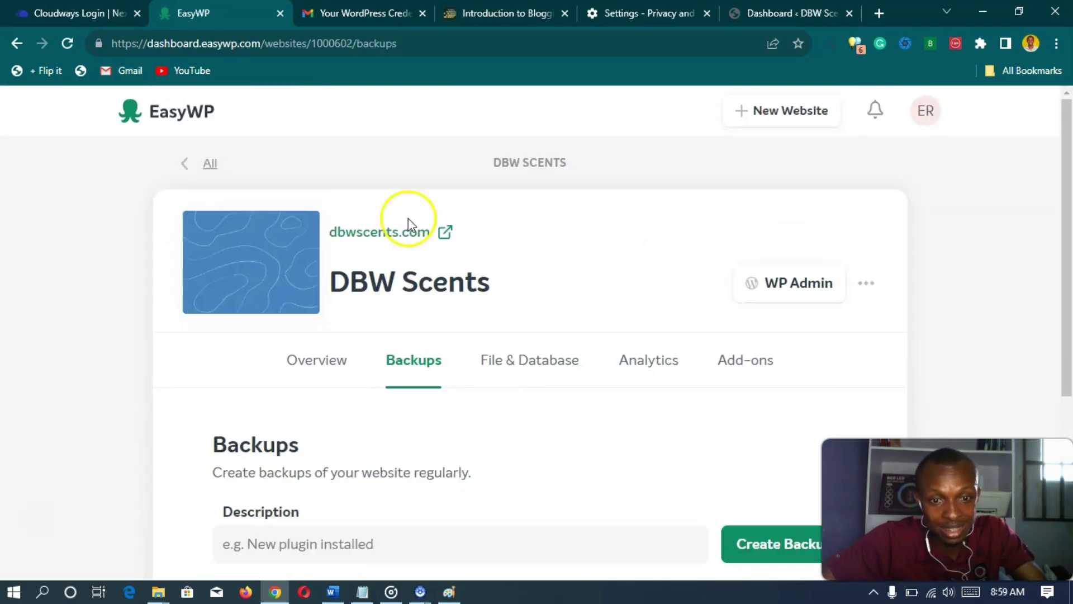
scroll(397, 343, down, 4)
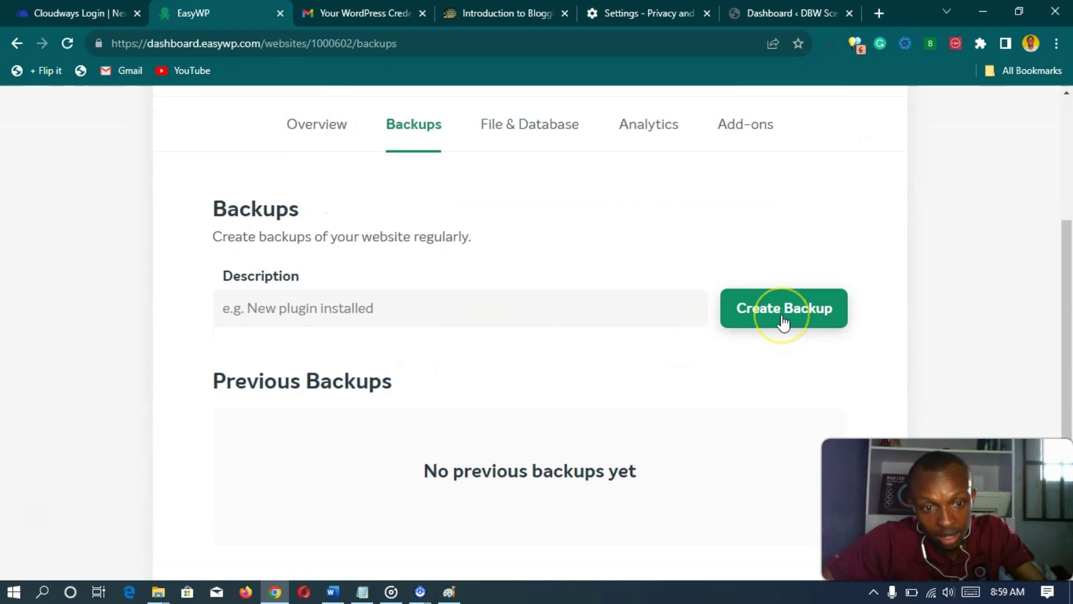
click(416, 304)
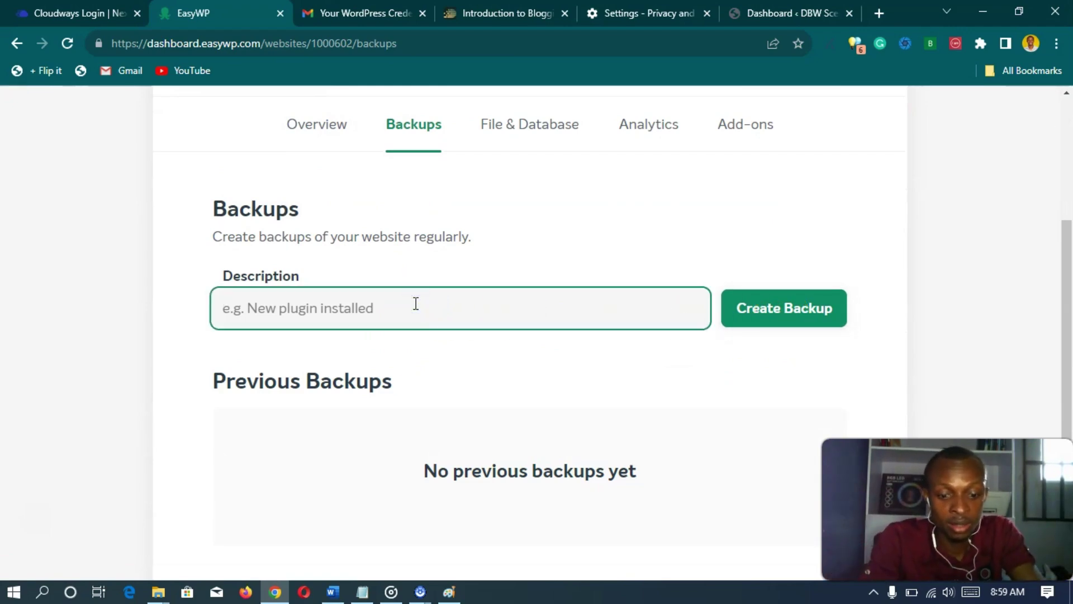
text(my first backup)
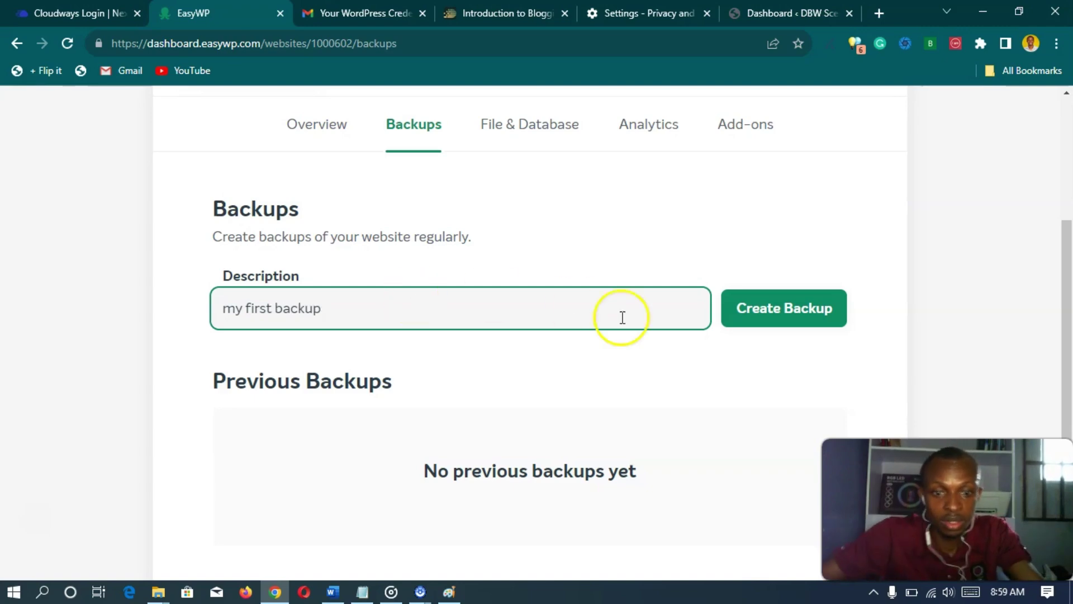
click(781, 306)
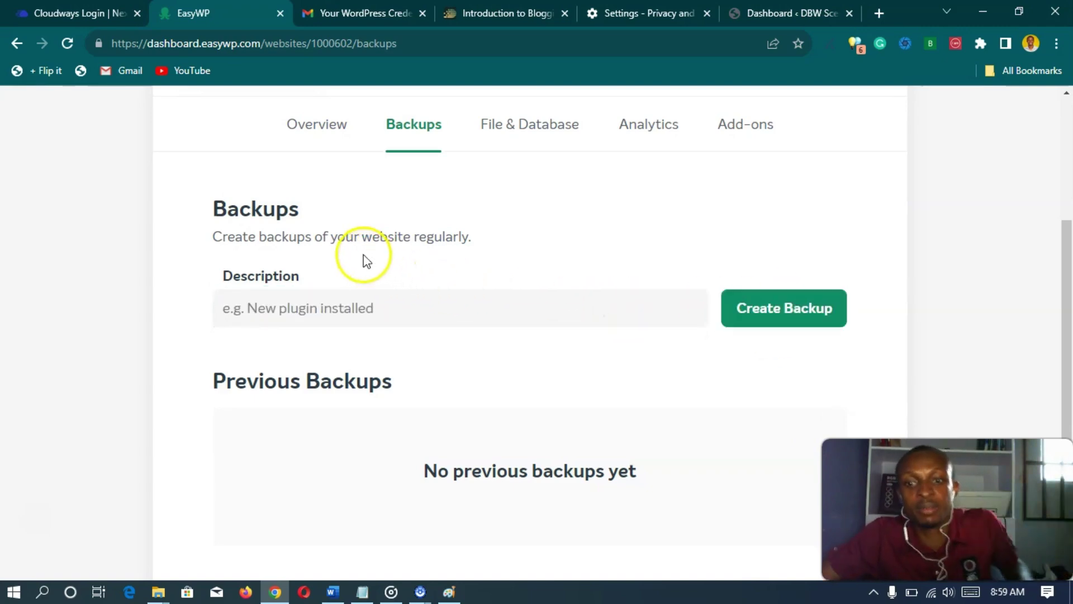
- Confirm 'my first backup' is listed under previous backups and check its options menu
scroll(343, 258, down, 1)
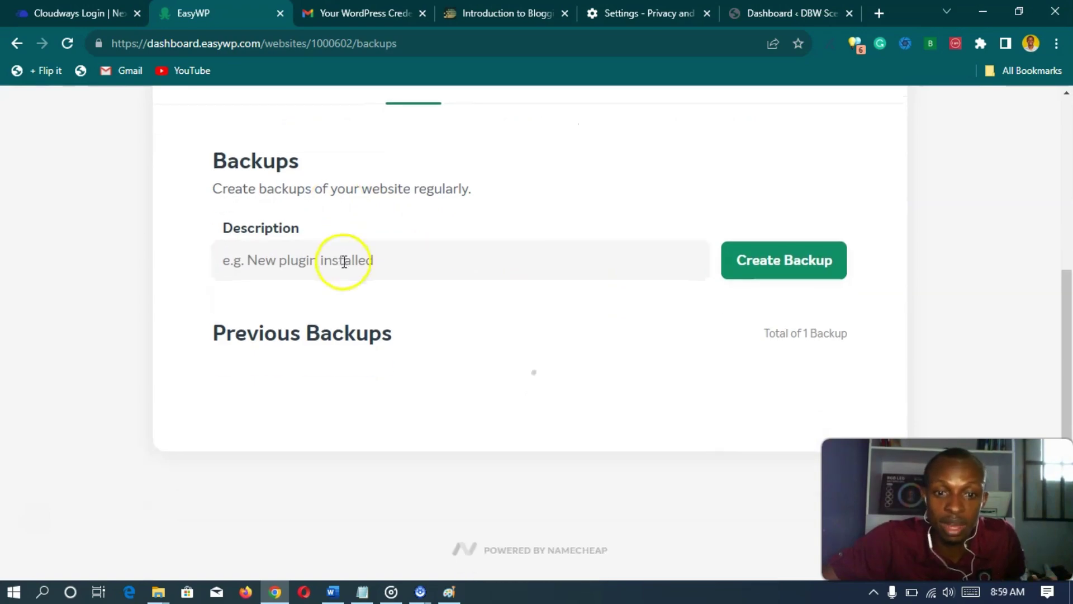
scroll(369, 305, up, 3)
scroll(369, 313, down, 1)
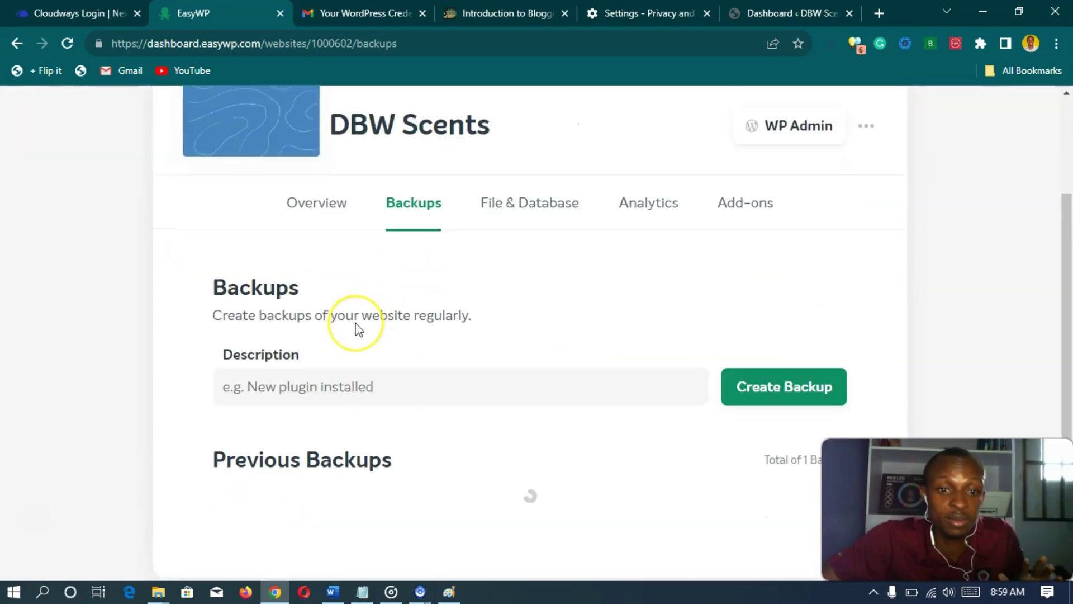
scroll(357, 329, down, 2)
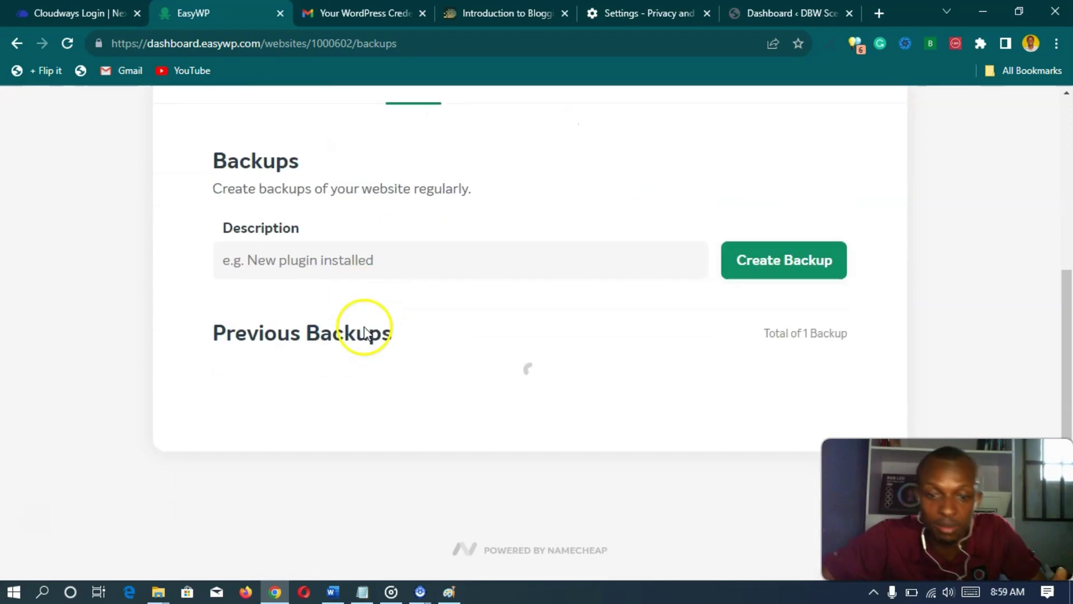
scroll(362, 337, up, 1)
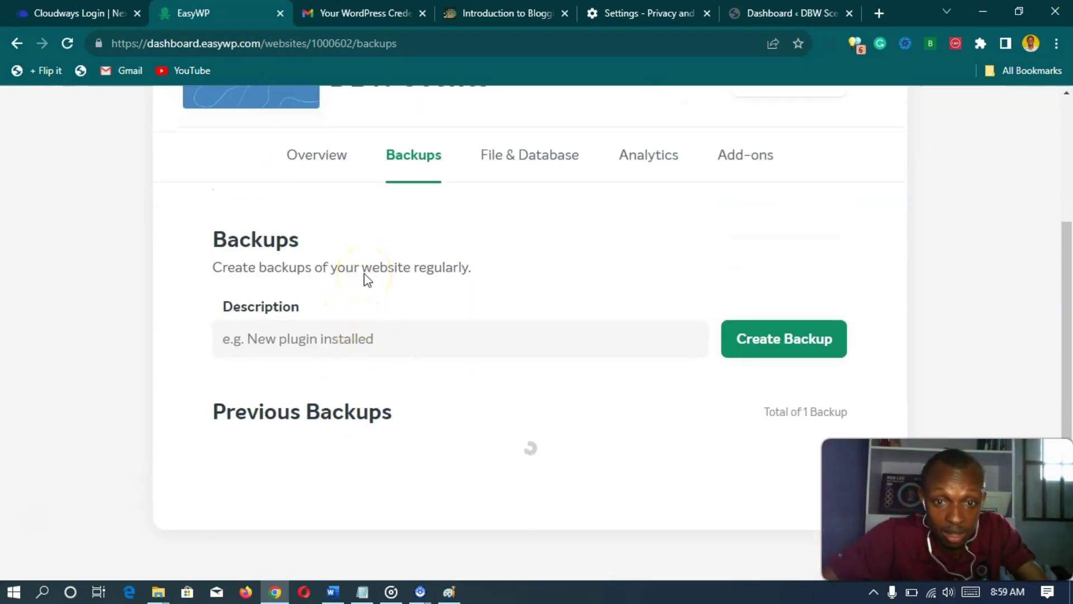
scroll(386, 257, up, 3)
scroll(398, 273, down, 5)
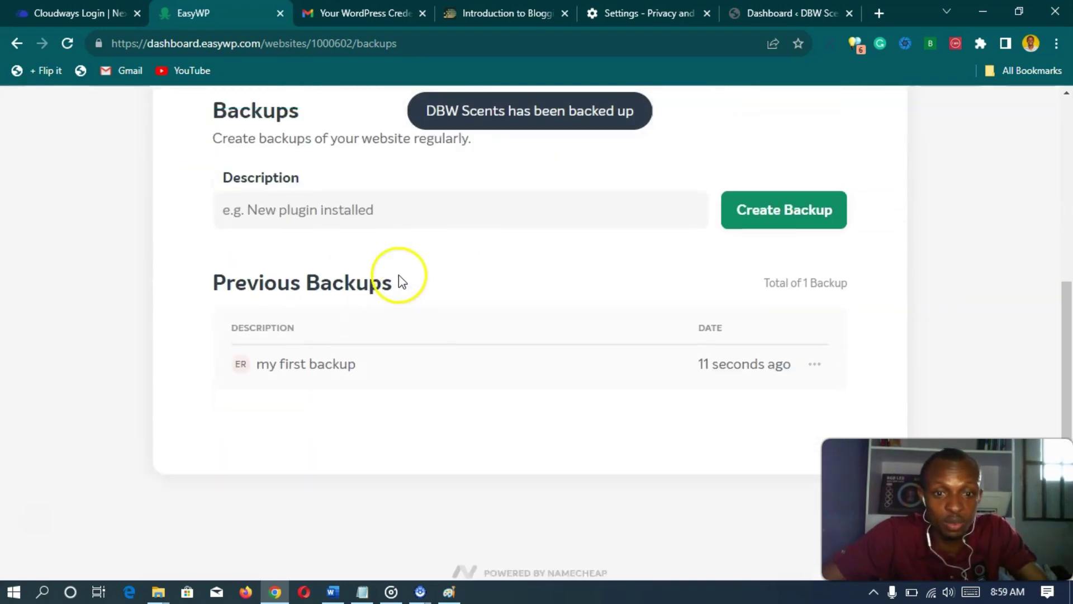
scroll(398, 281, up, 5)
click(305, 330)
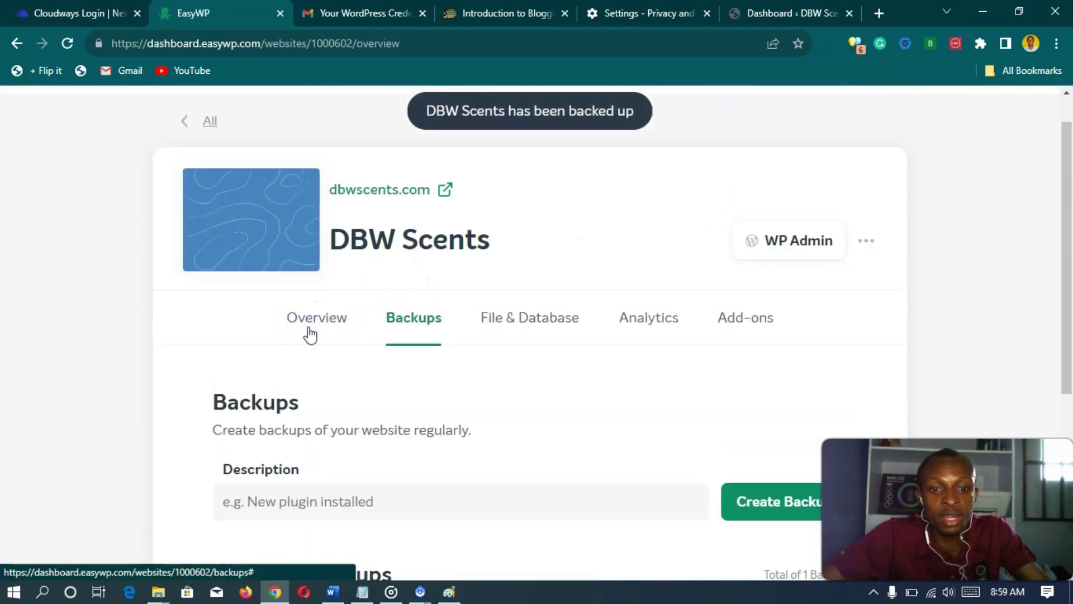
click(422, 322)
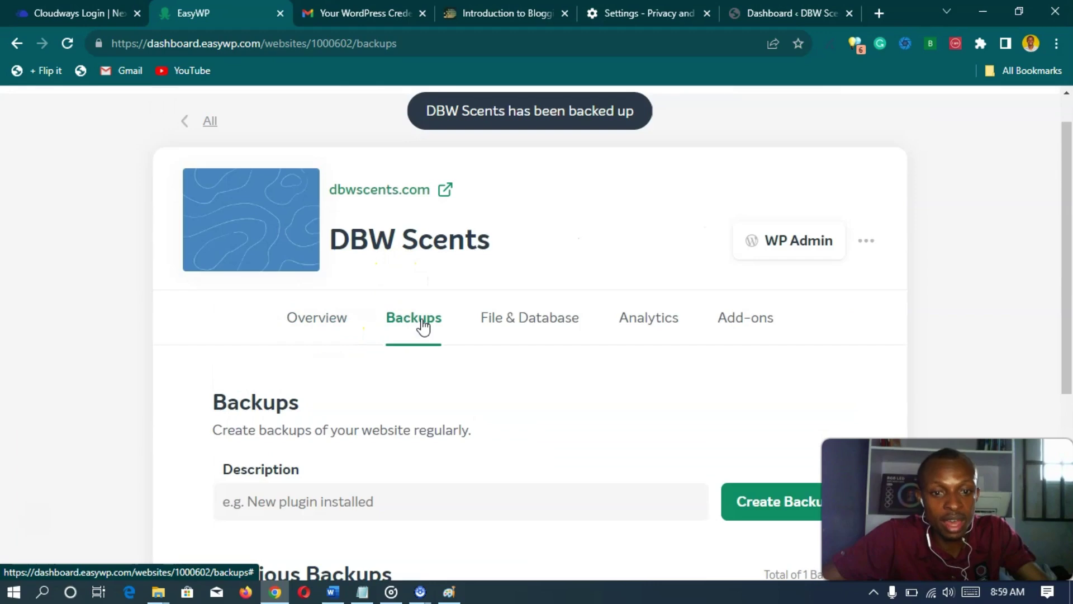
scroll(419, 326, down, 5)
scroll(376, 313, up, 1)
scroll(558, 411, down, 2)
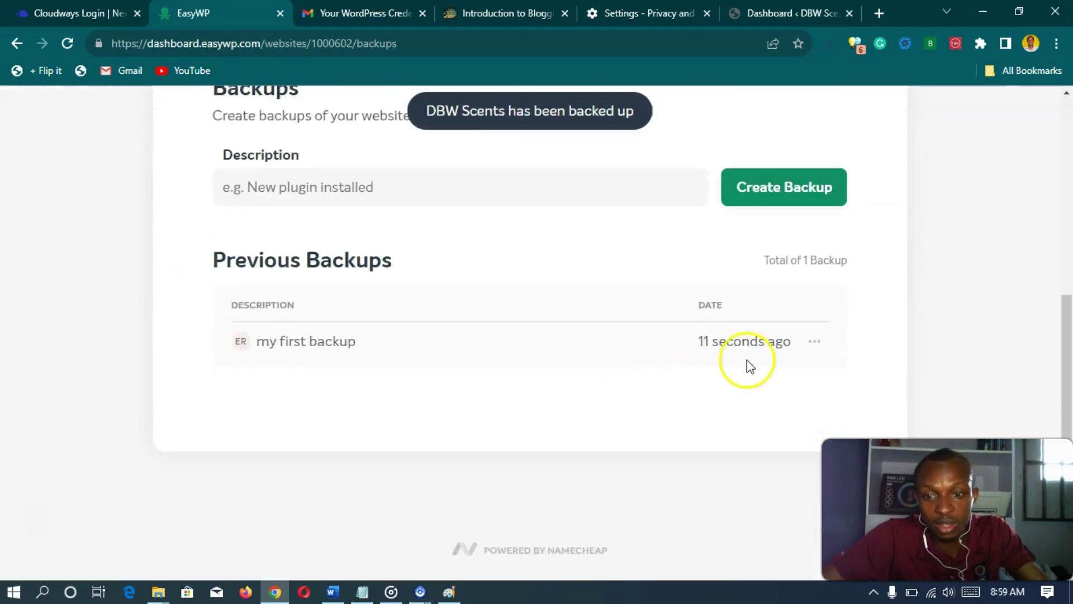
click(815, 342)
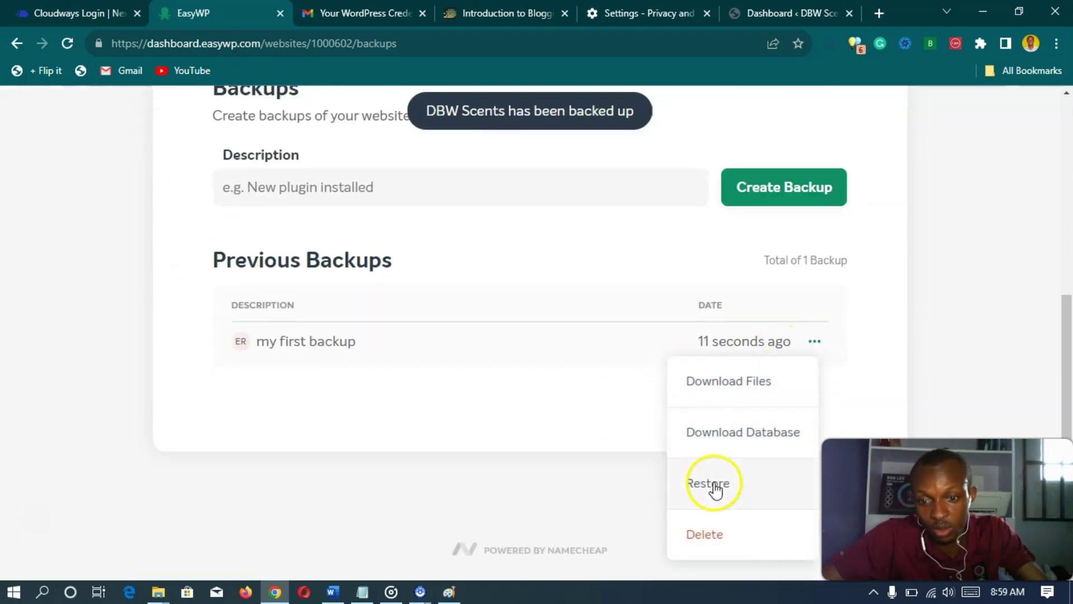
click(470, 479)
scroll(469, 477, up, 4)
- Review the DBW Scents overview showing WordPress 6.3 needs an update
click(325, 315)
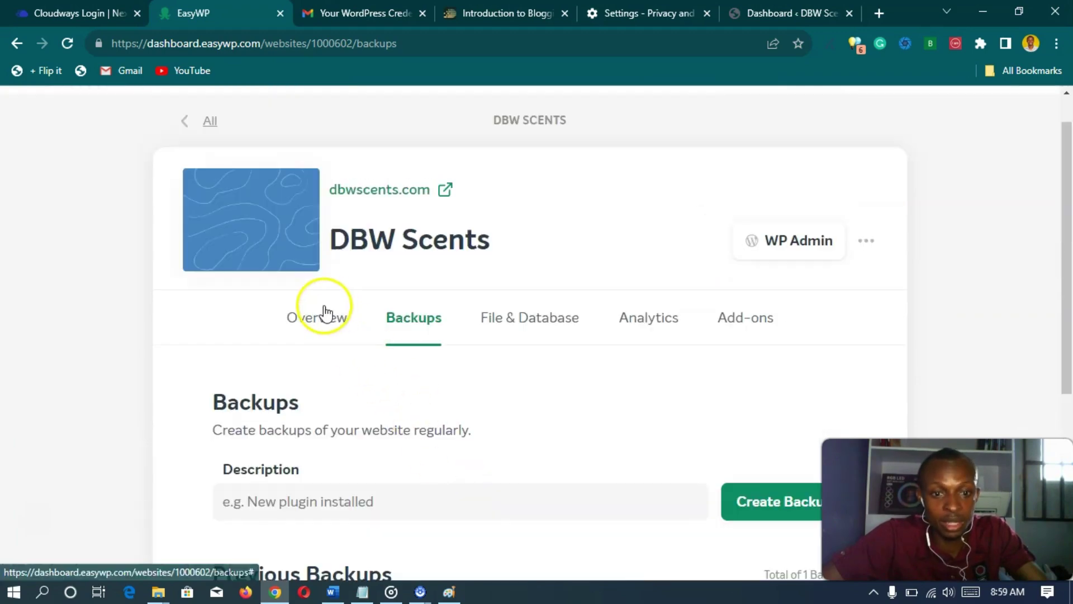
scroll(291, 342, down, 10)
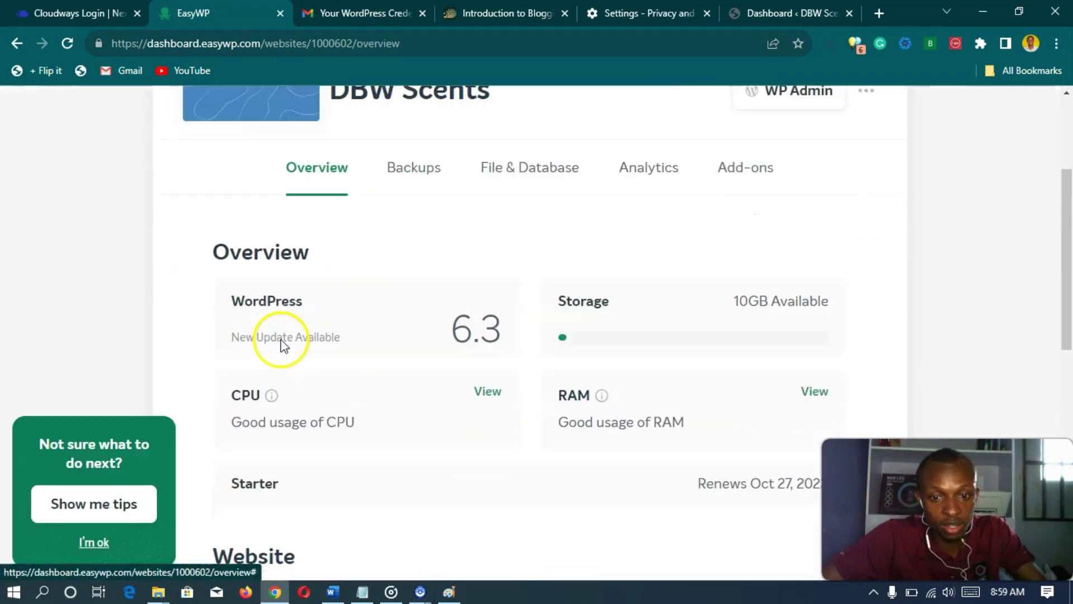
scroll(300, 347, up, 10)
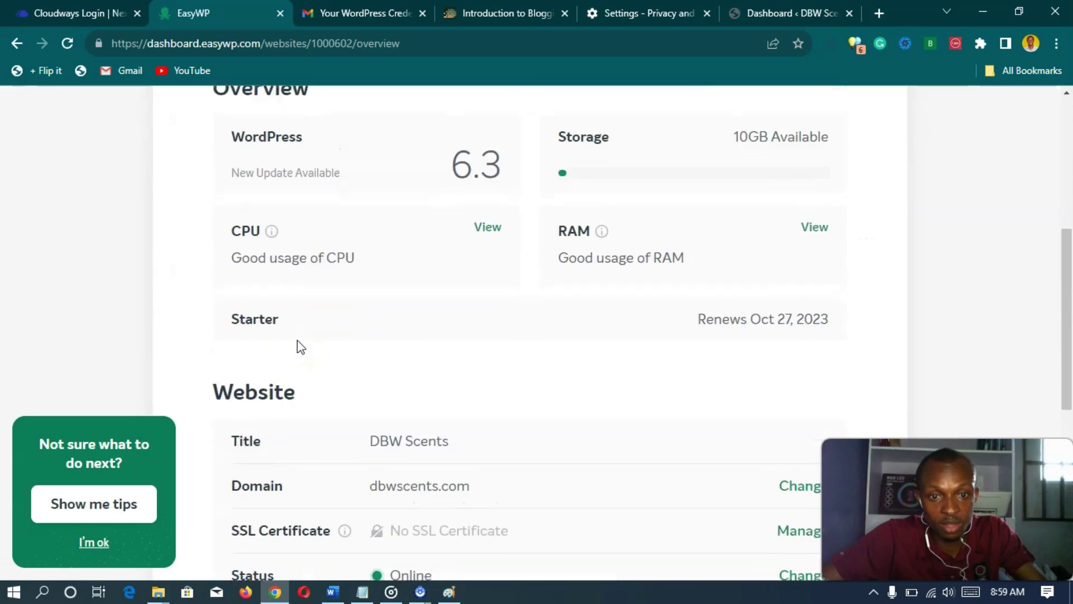
scroll(299, 345, down, 5)
scroll(299, 345, up, 5)
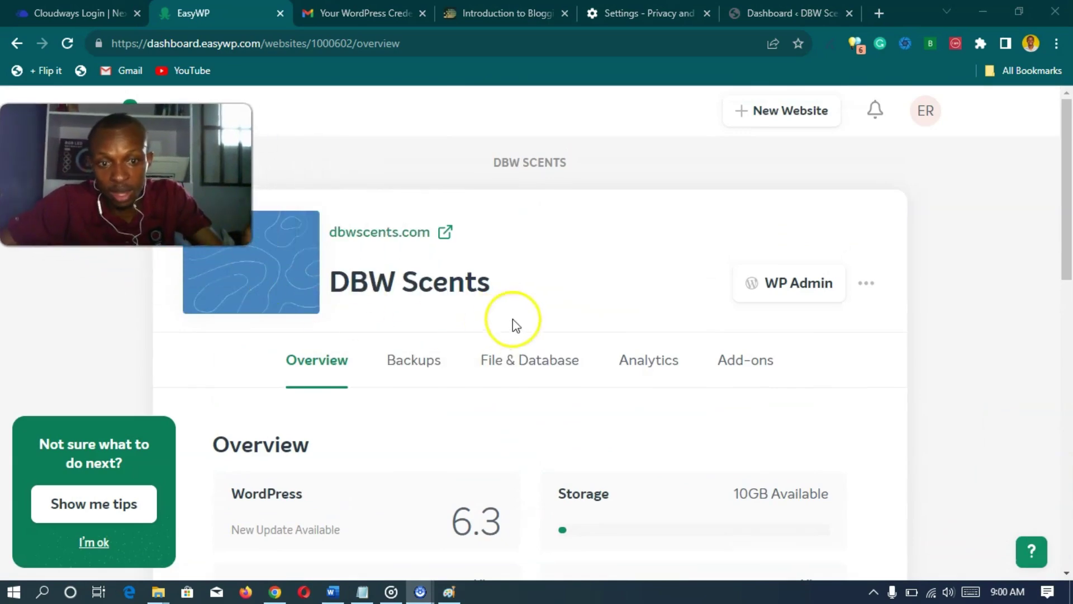
scroll(827, 335, down, 3)
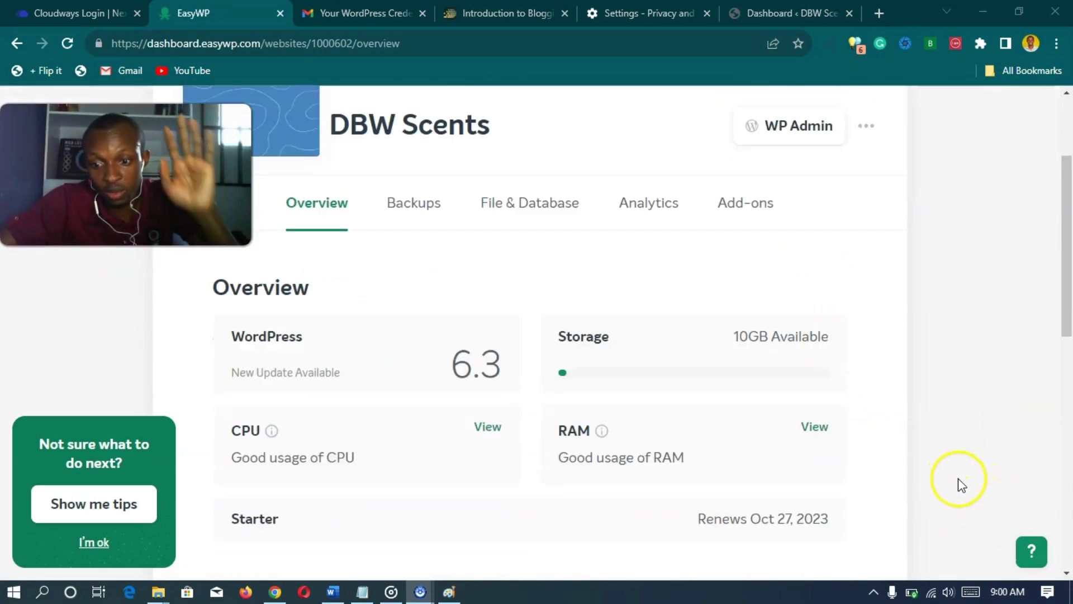
- Open Chat with a Live Person from the EasyWP Help Center in a new tab
click(1031, 554)
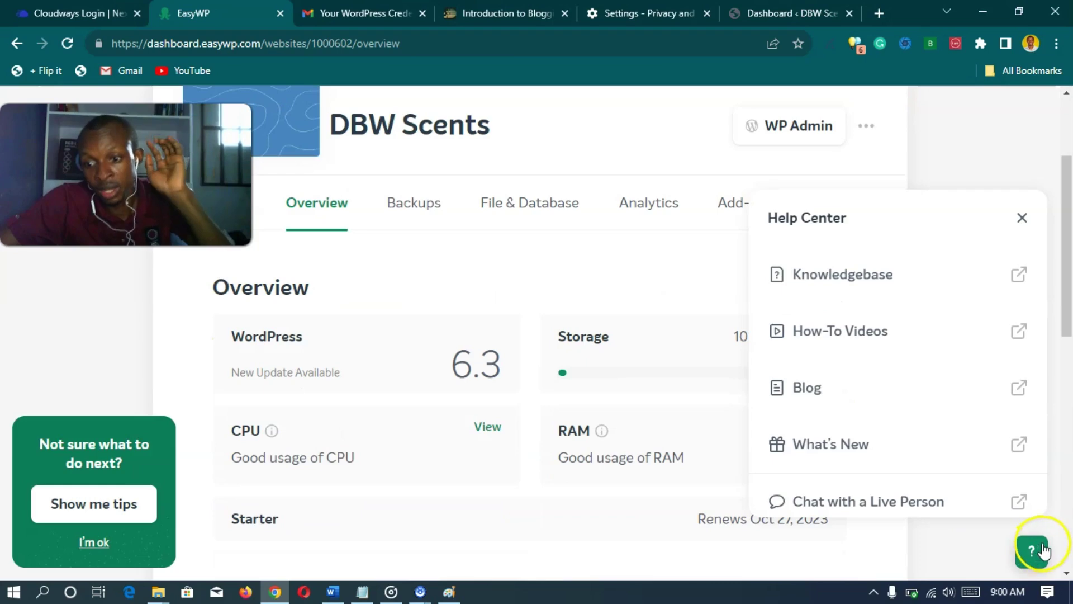
scroll(897, 383, down, 2)
scroll(897, 383, down, 1)
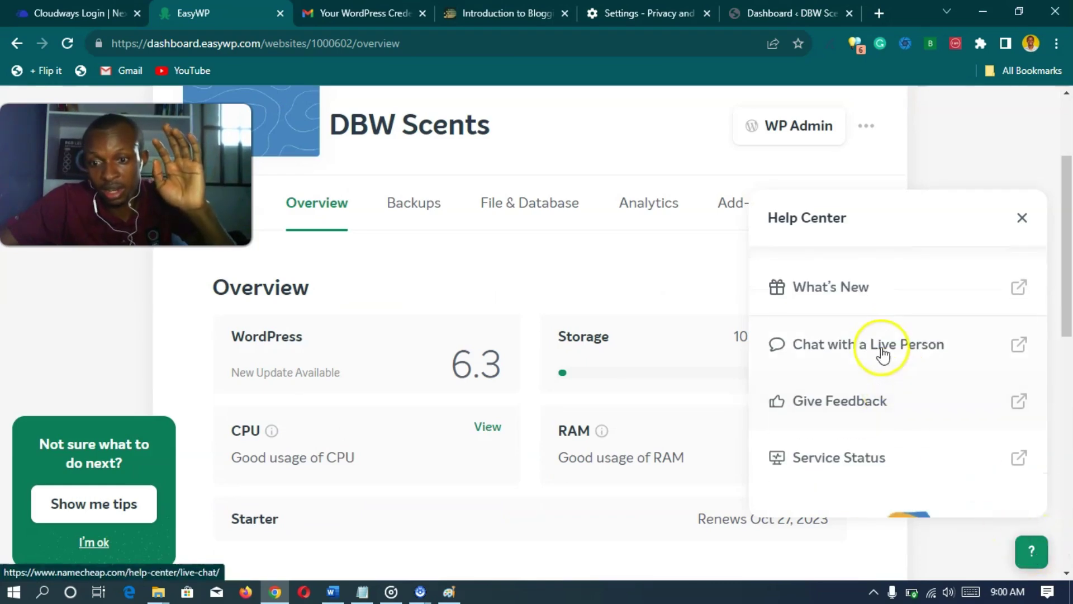
click(883, 355)
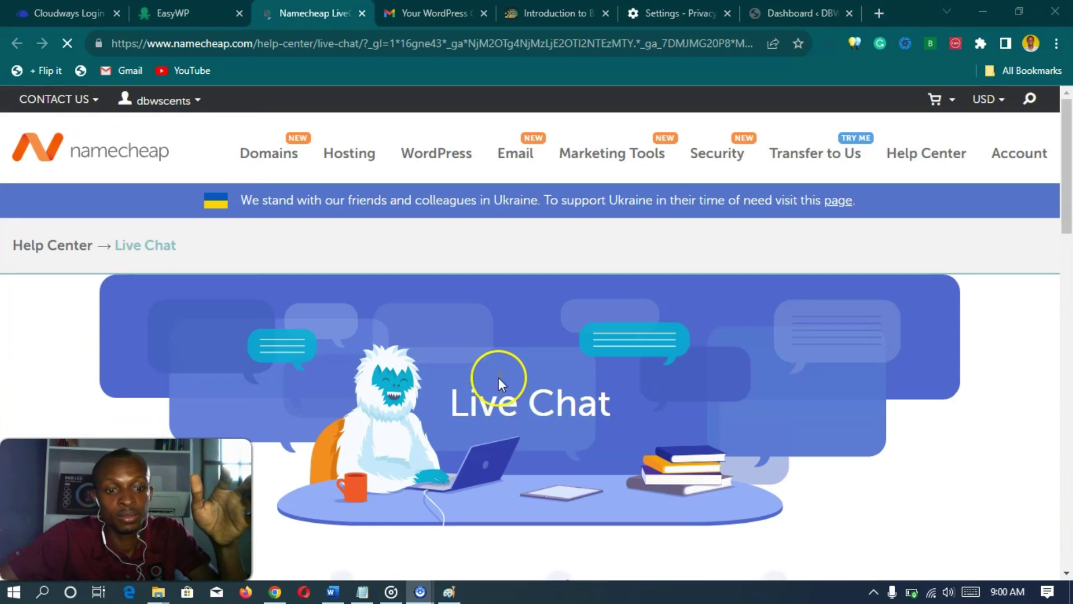
- Start a live chat on the EasyWP topic and send 'Hi, my website is not opening'
scroll(498, 377, down, 5)
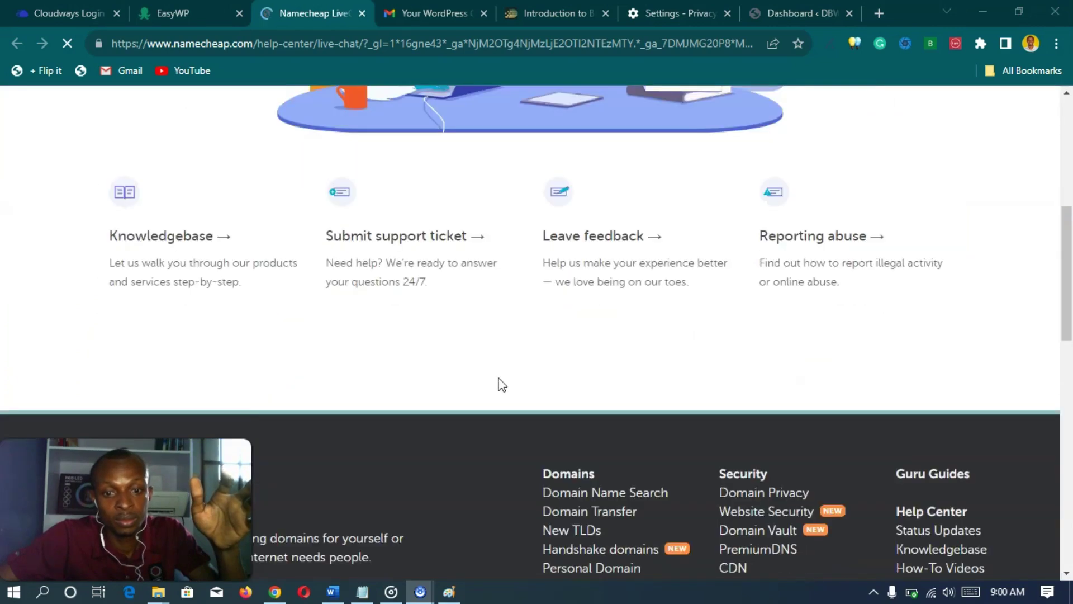
scroll(498, 377, up, 4)
scroll(499, 377, up, 2)
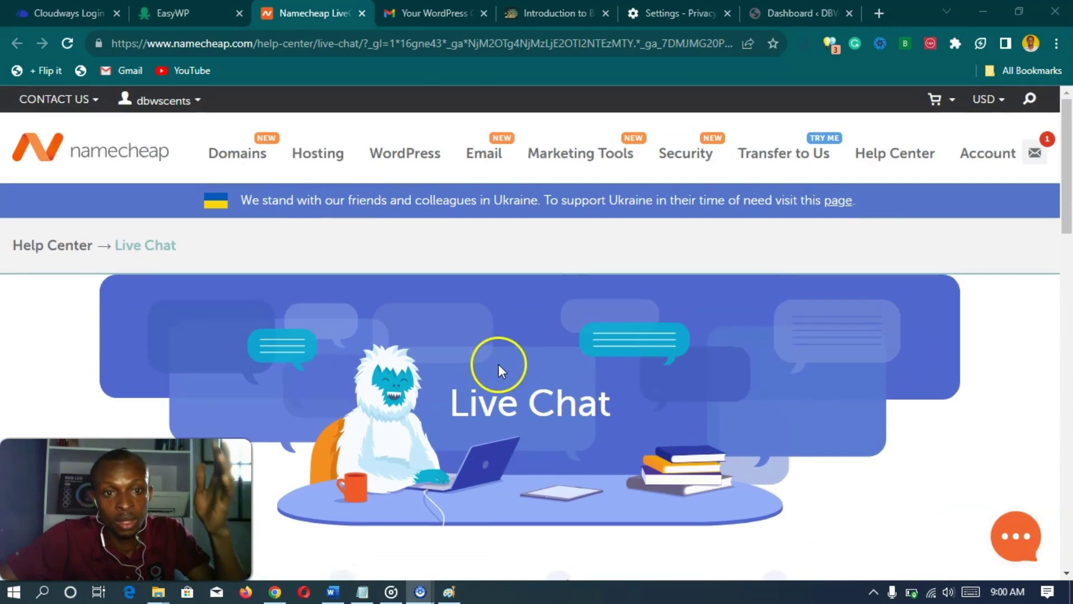
click(1015, 540)
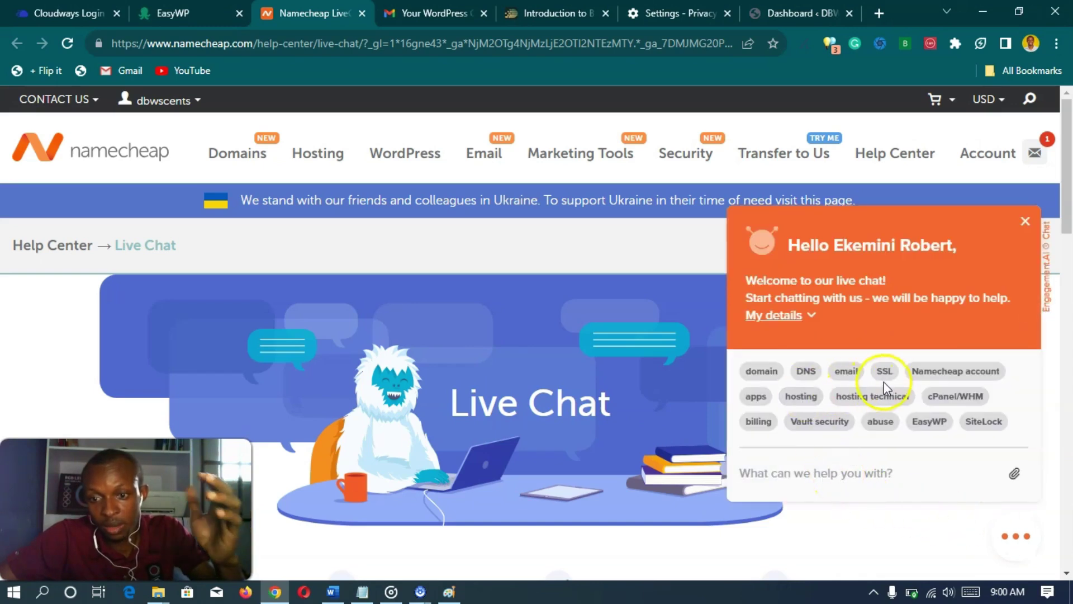
click(929, 422)
click(829, 473)
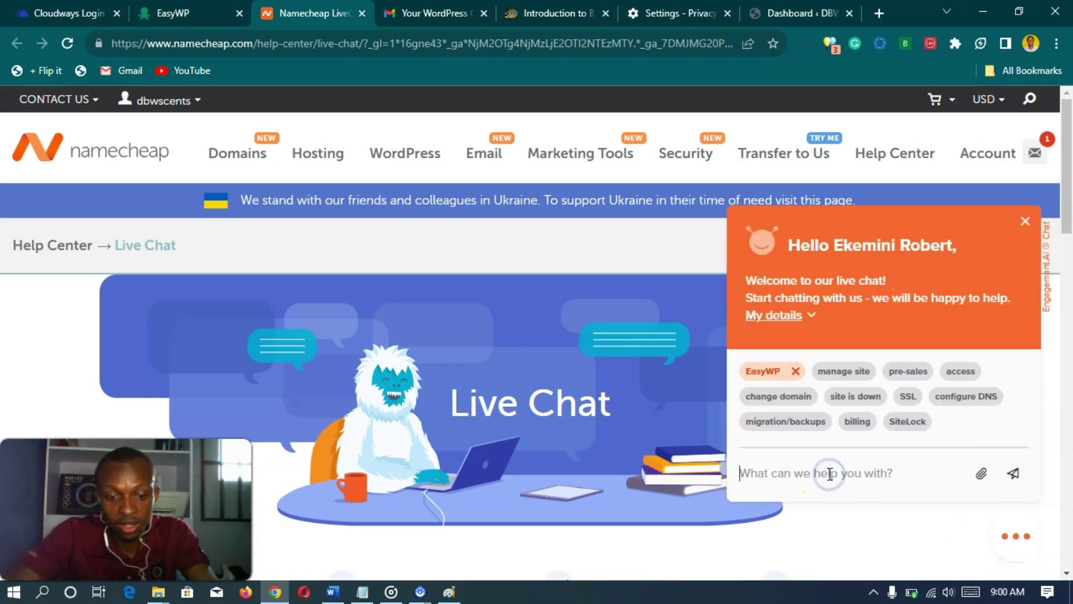
text(Hi, my website is not opening)
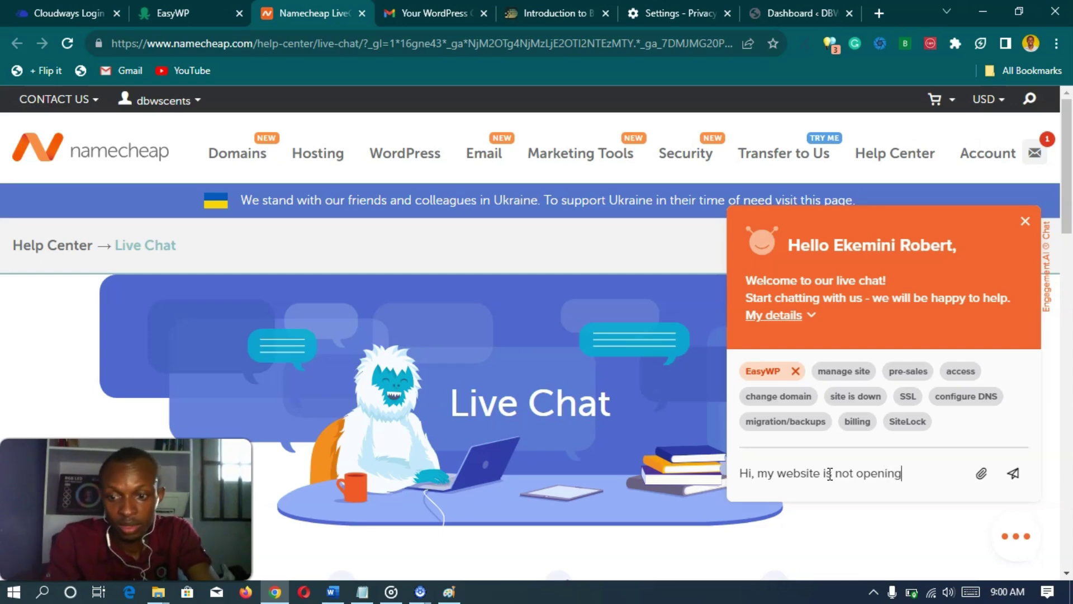
key(Return)
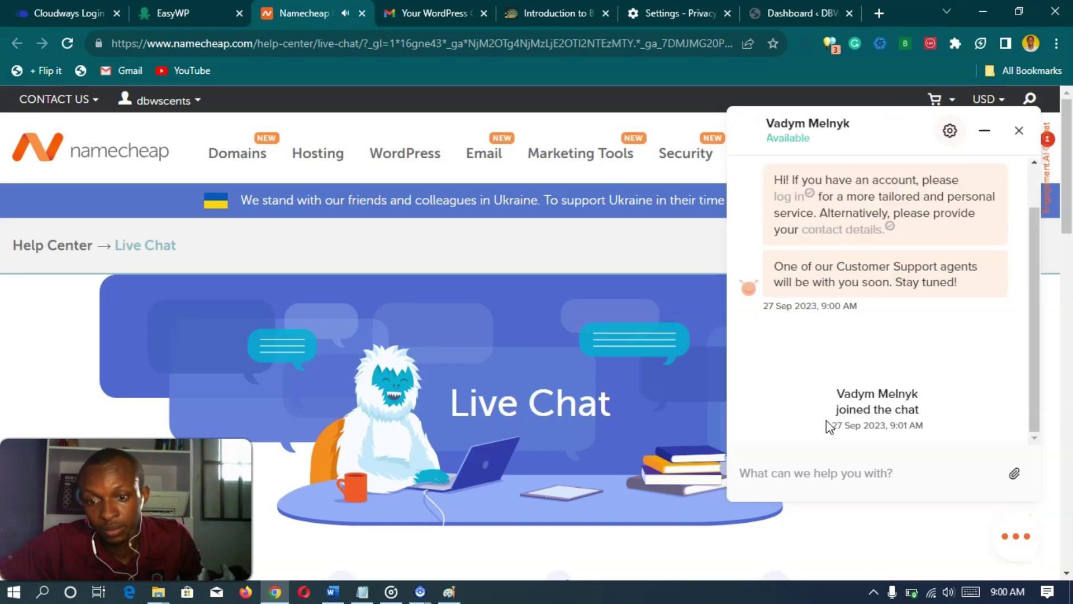
- Send 'I'm sorry this is a test. Thank you. I'm recording a video.' and leave the chat
click(860, 401)
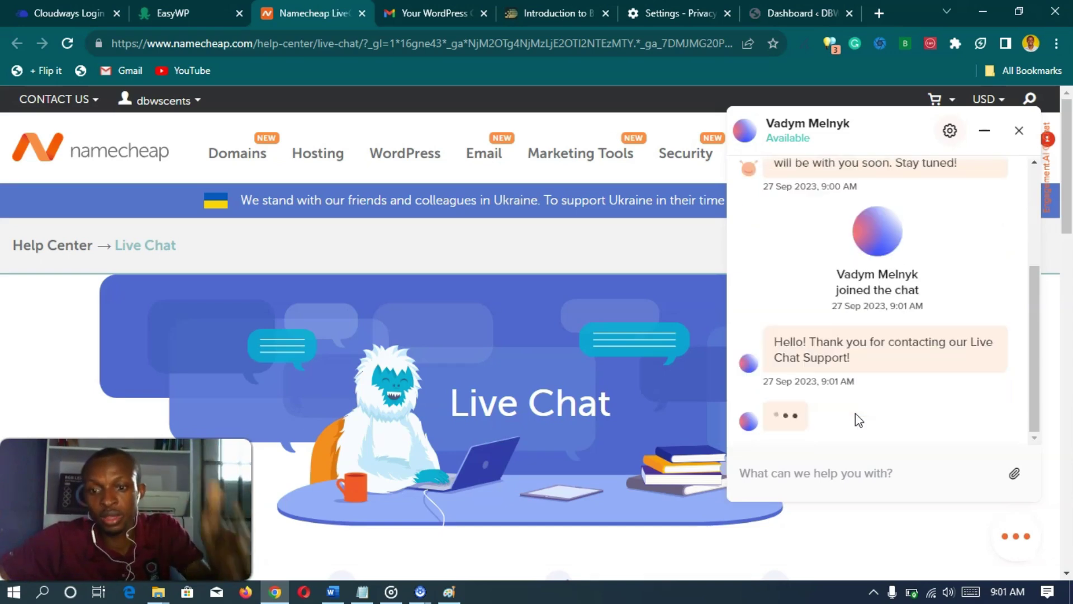
click(1006, 247)
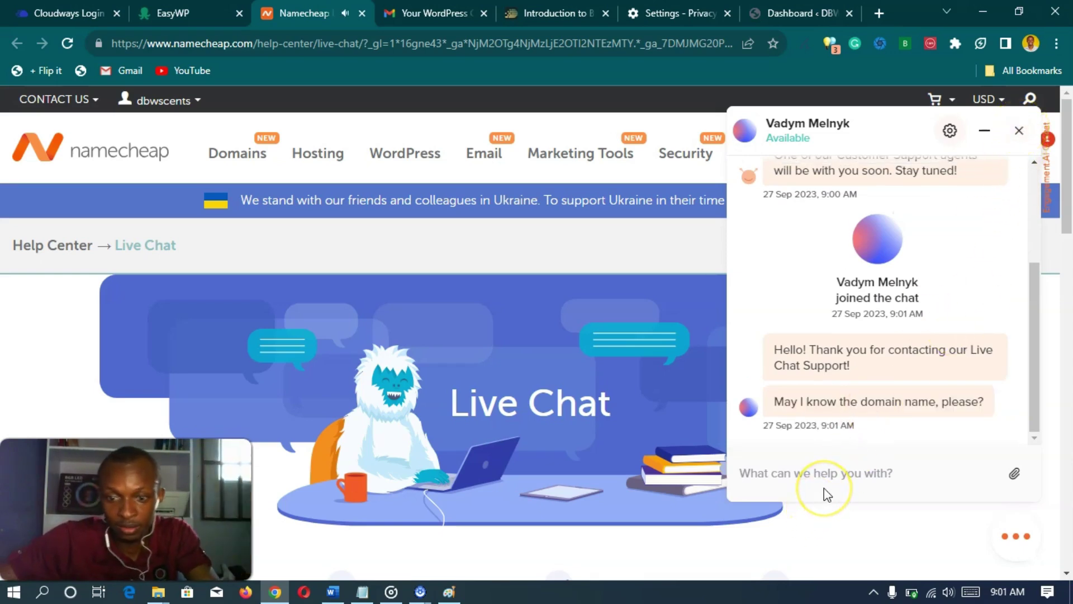
text(I)
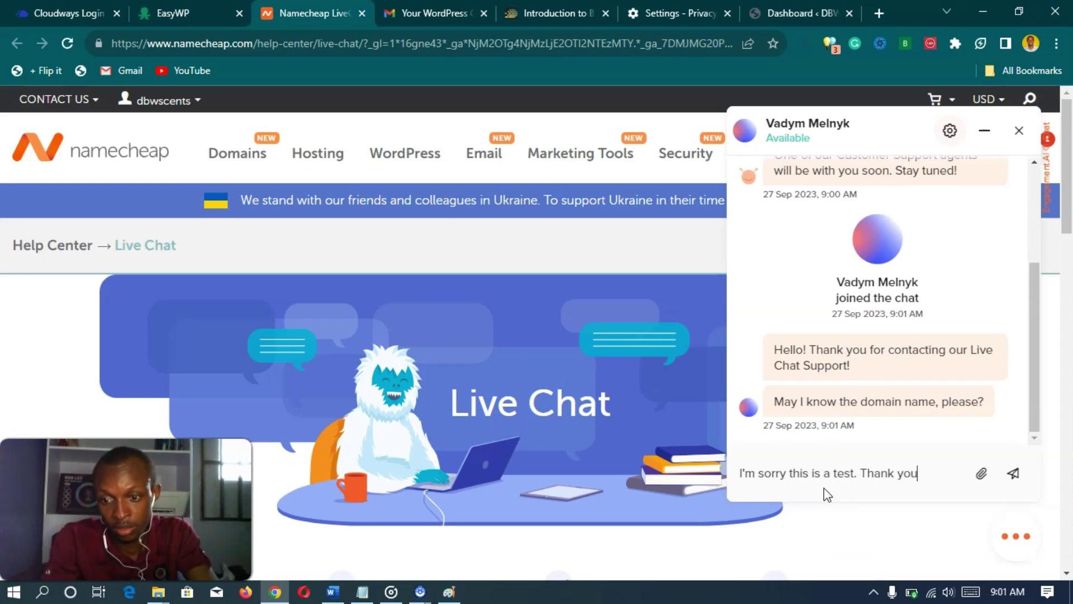
text(cording a video.)
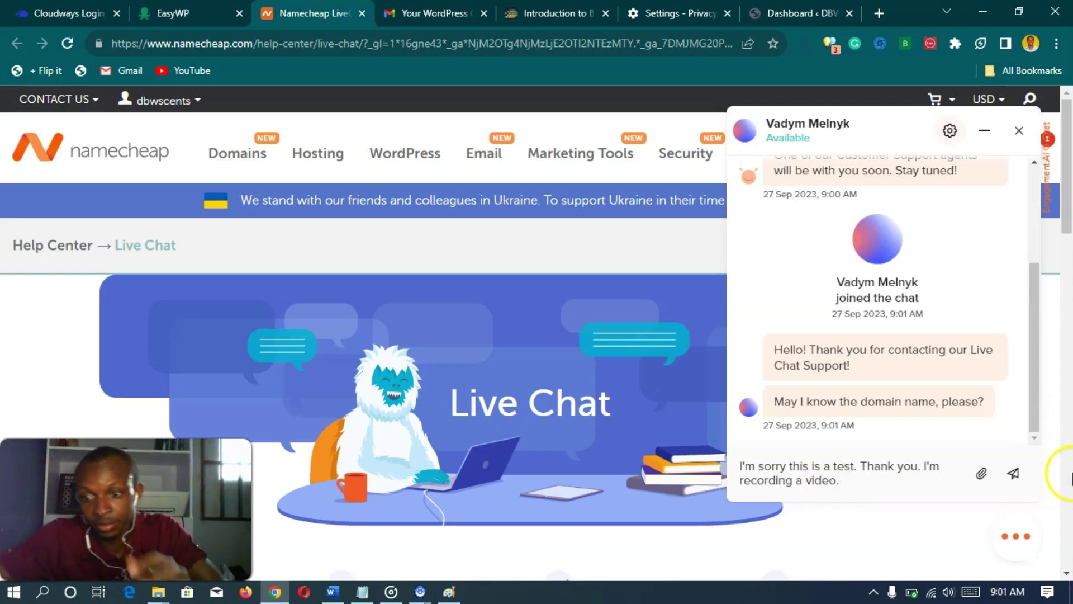
click(1014, 473)
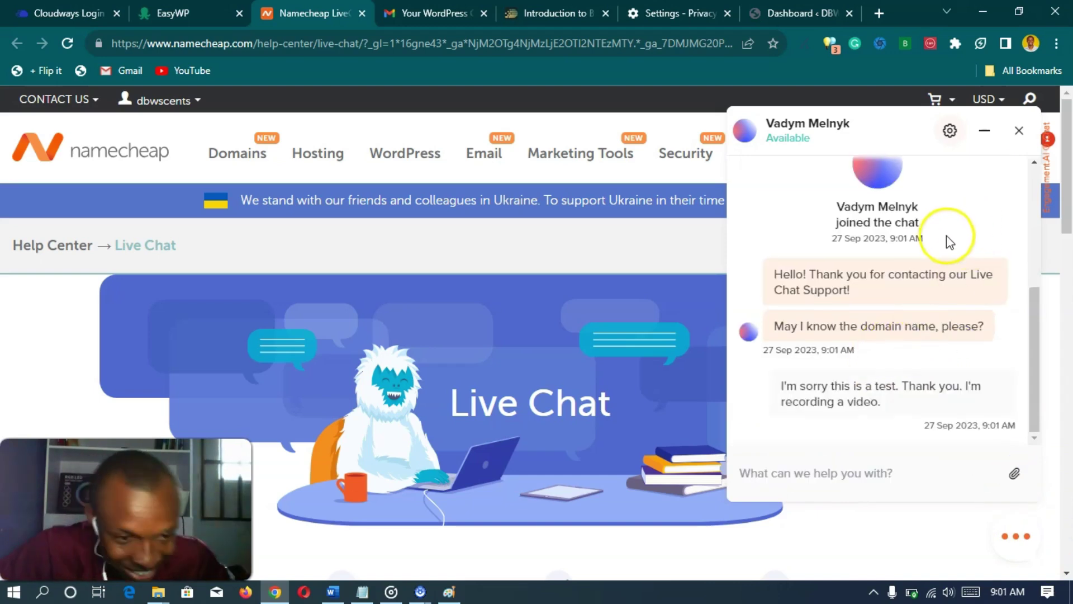
click(1017, 132)
click(950, 356)
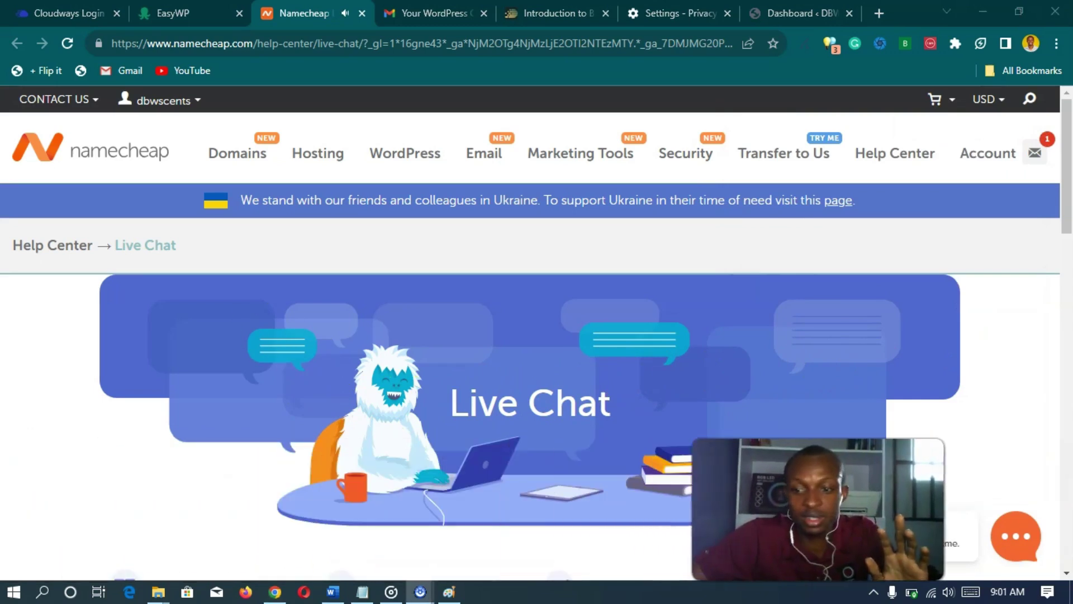
- Close the Namecheap Live Chat page and return to the WordPress admin dashboard
click(360, 13)
scroll(451, 240, up, 3)
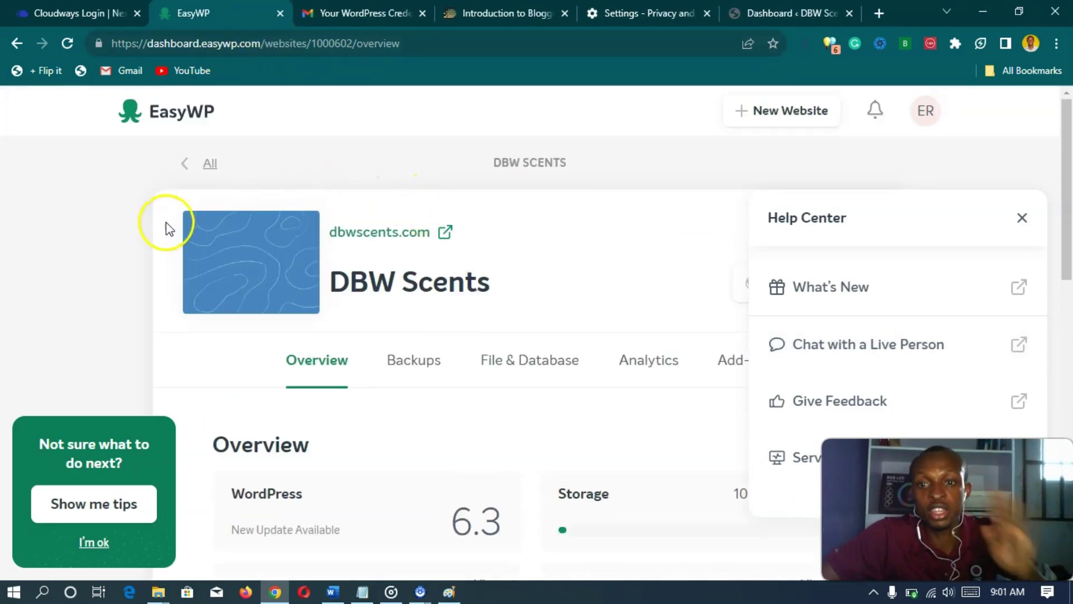
click(789, 13)
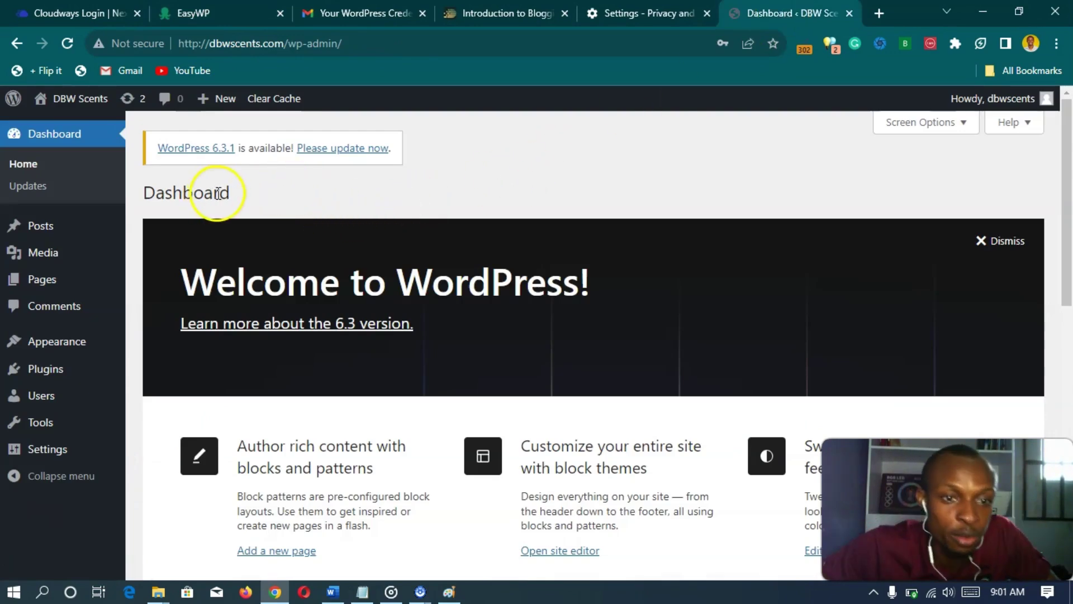
scroll(240, 300, down, 10)
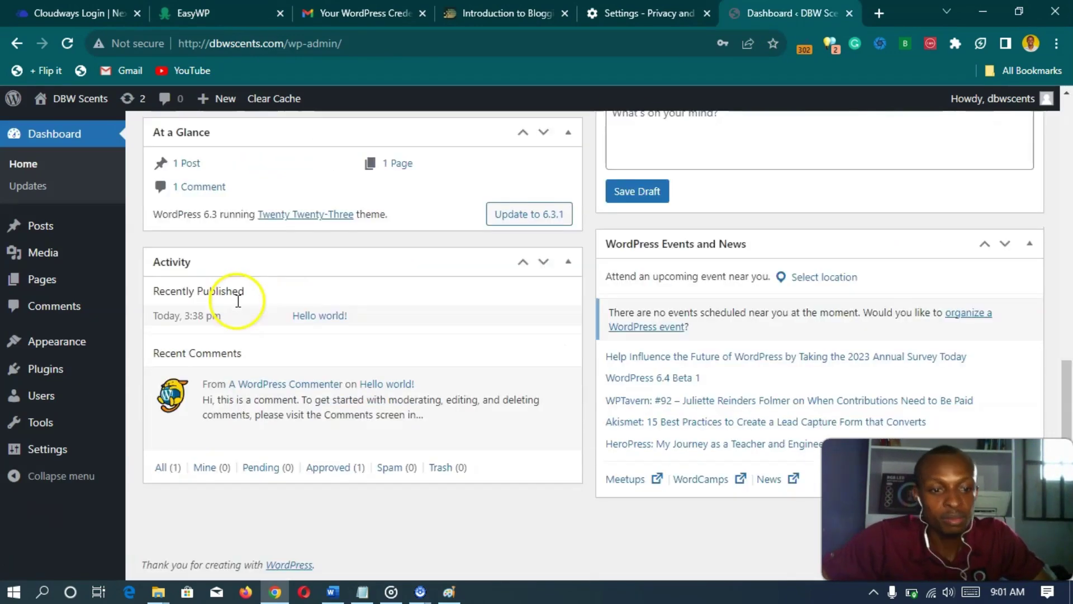
scroll(235, 293, up, 10)
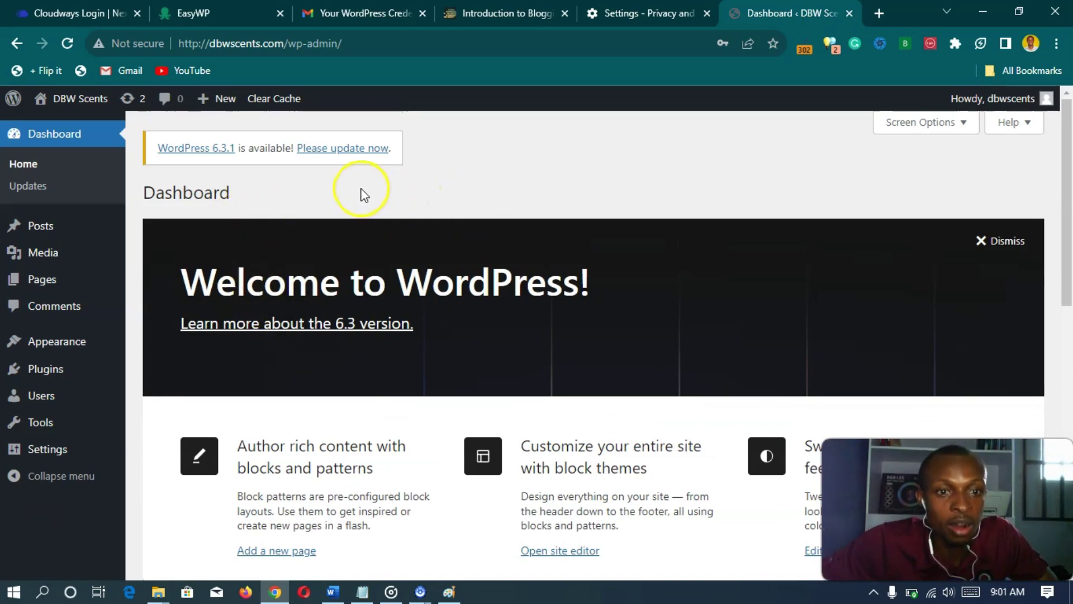
- Load dbwscents.com in a new tab to confirm it works, then go back to the dashboard
click(879, 13)
click(625, 45)
text(db)
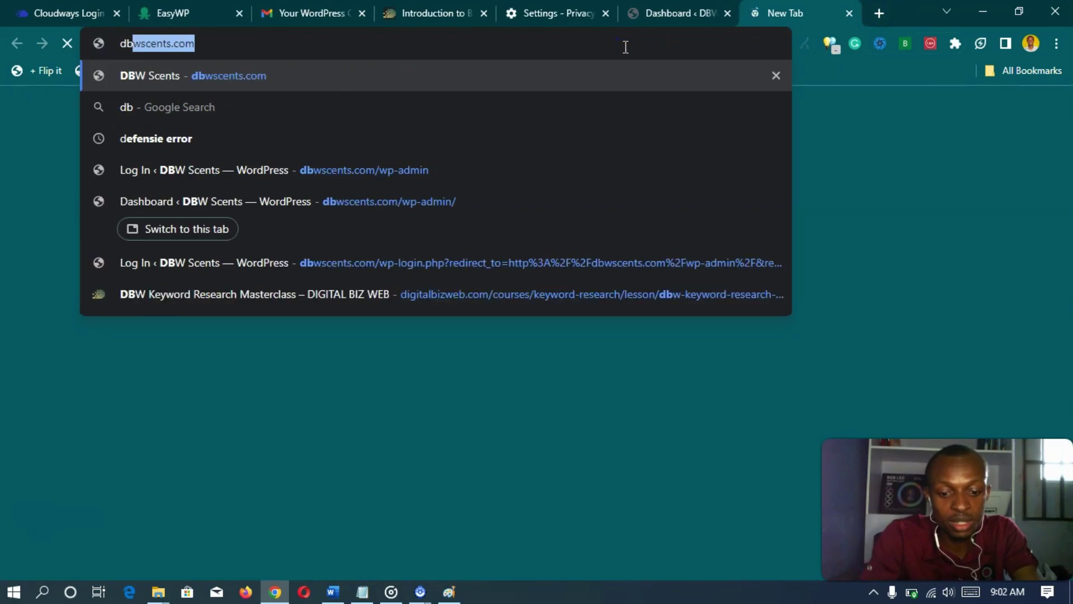
text(w)
key(Return)
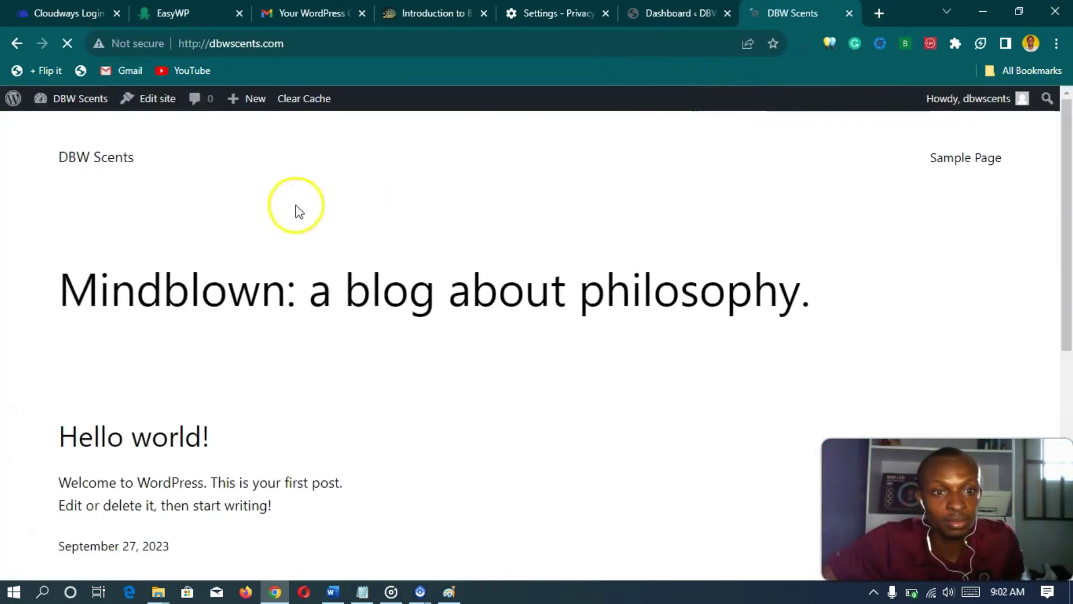
scroll(190, 258, down, 7)
scroll(259, 307, up, 7)
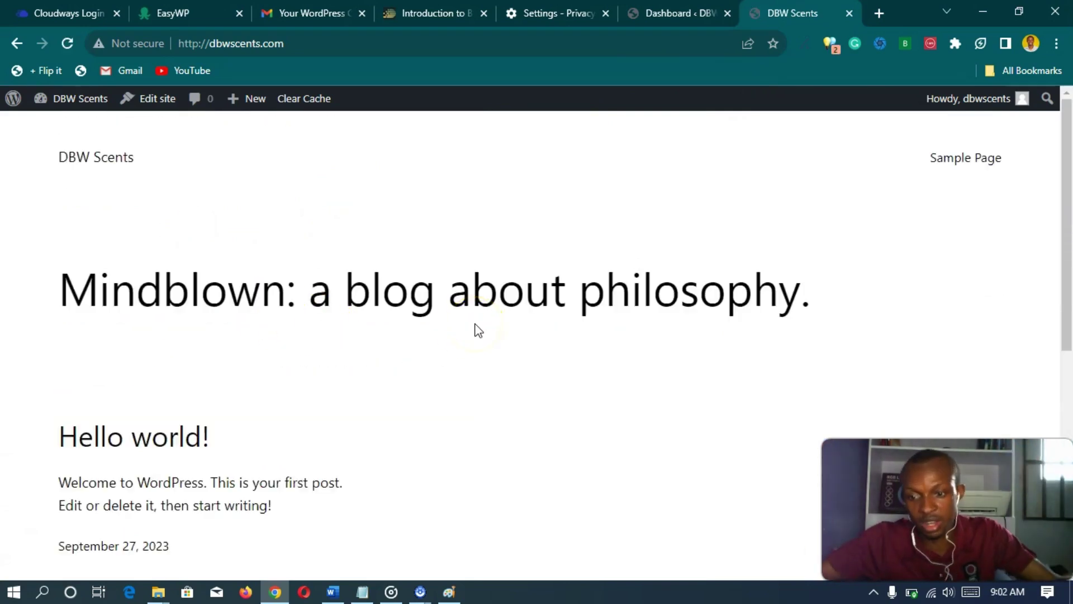
click(642, 12)
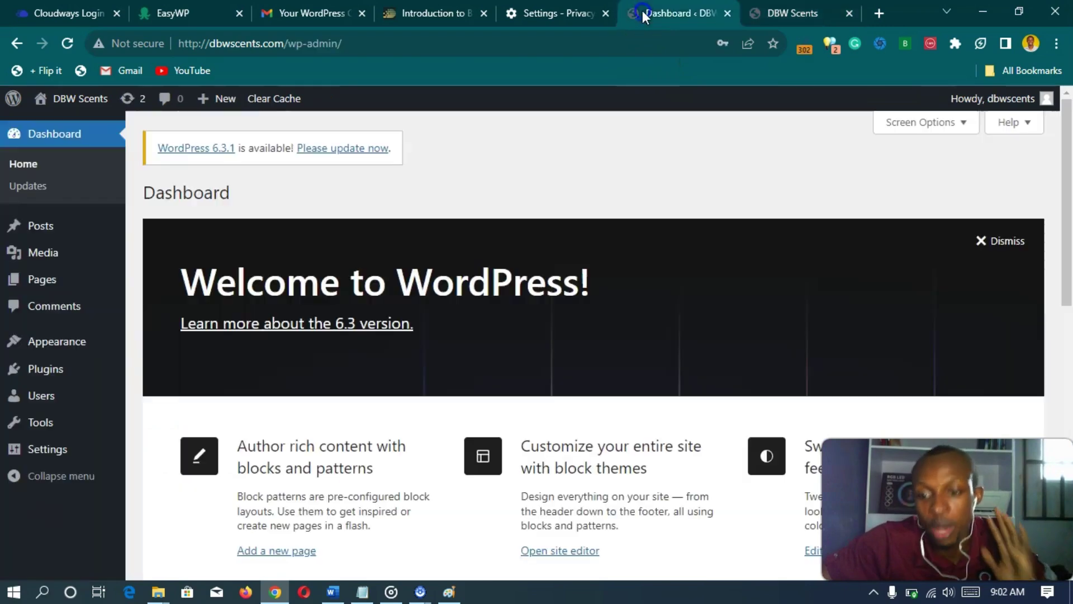
mouse_move(104, 249)
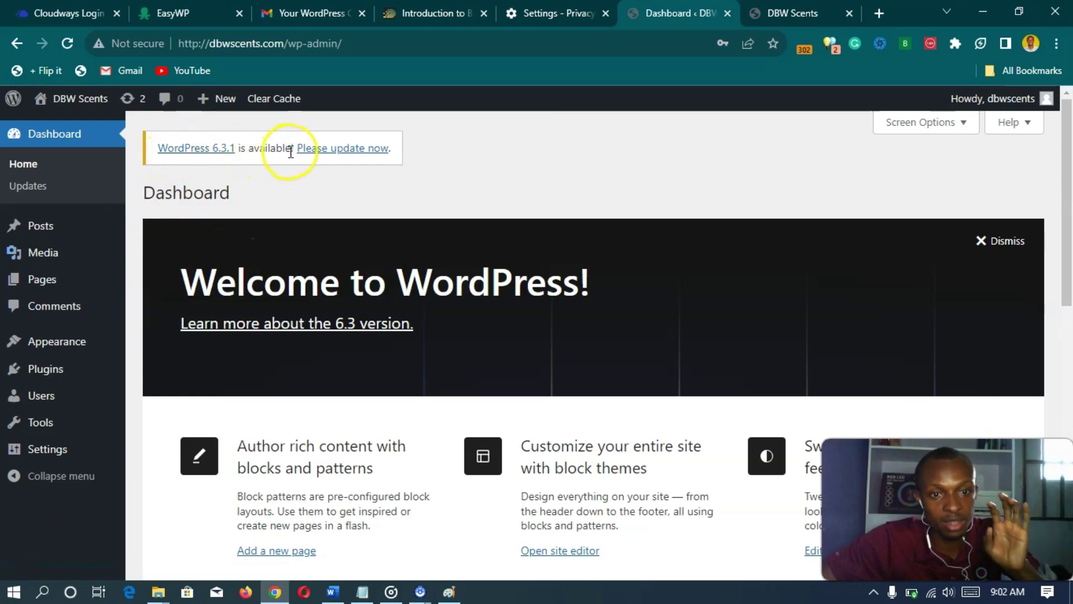
- Follow the 'Please update now' notice to the Updates page showing 6.3.1 as the latest version
click(341, 158)
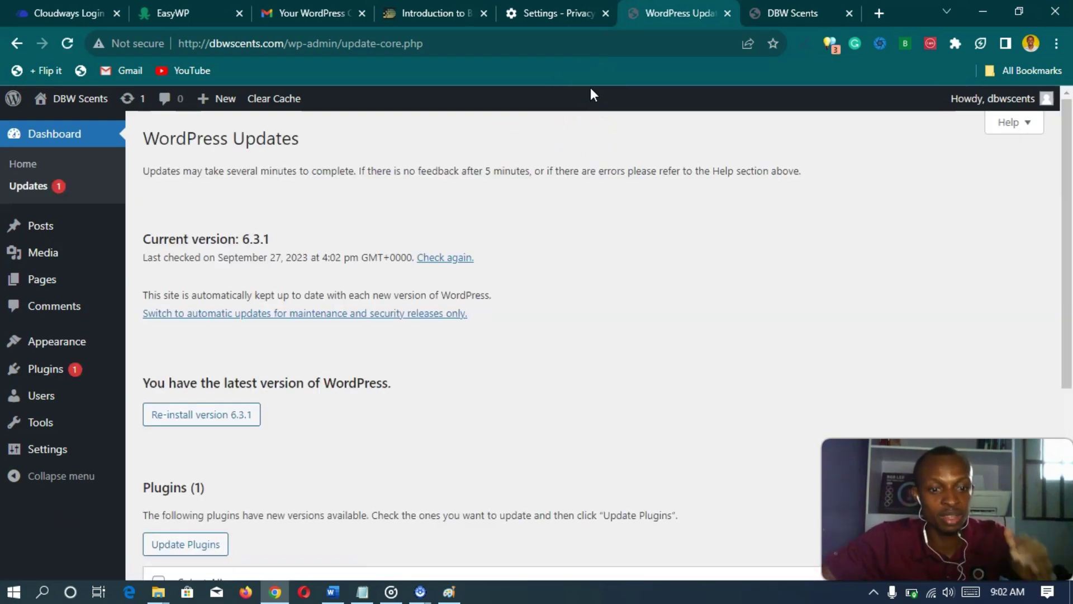
scroll(568, 185, down, 5)
scroll(570, 193, up, 5)
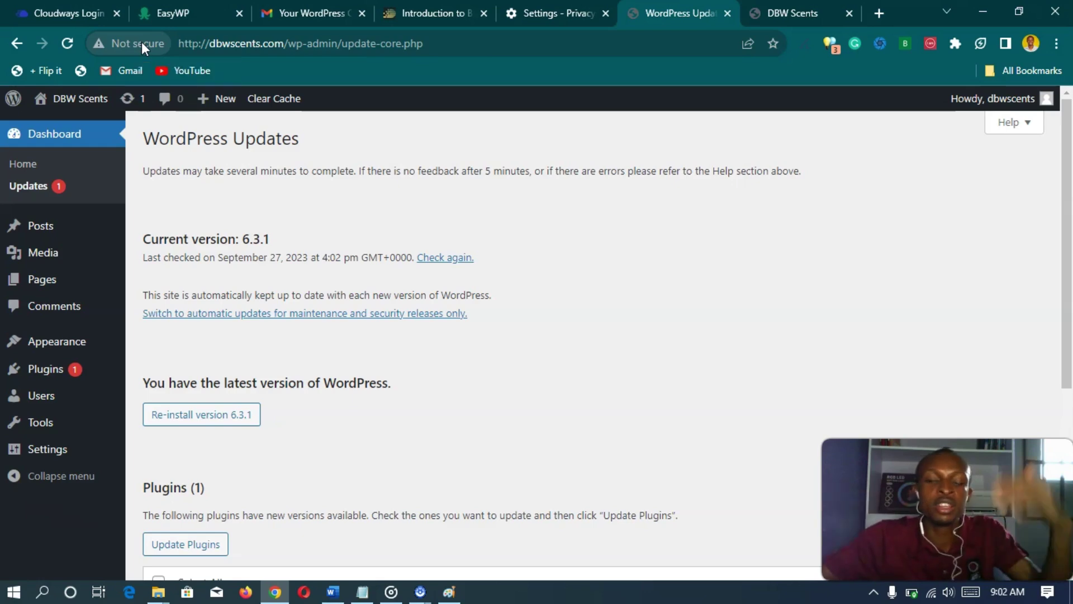
click(140, 59)
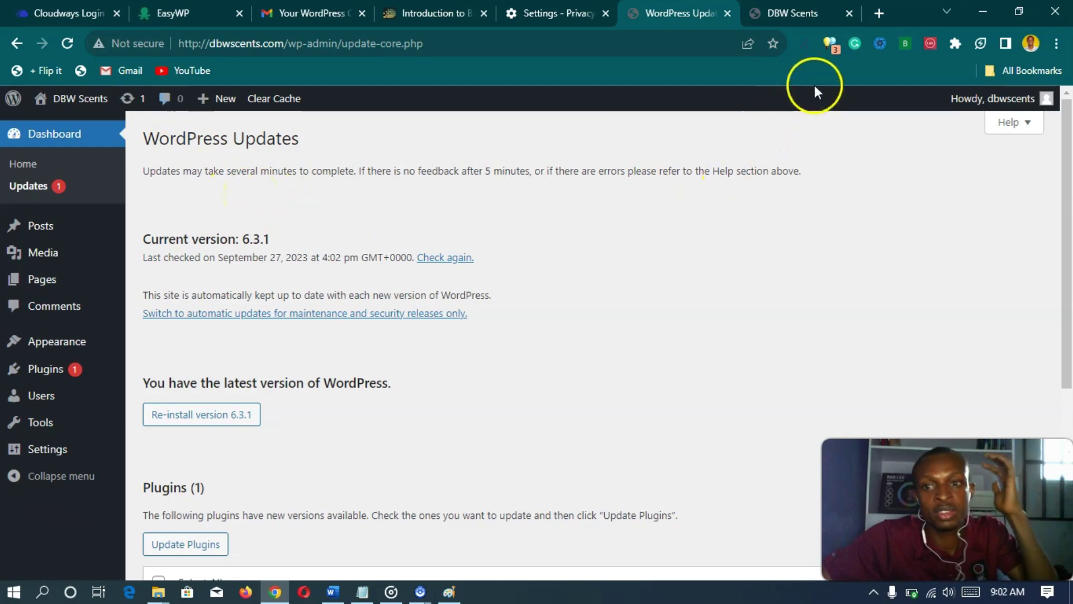
click(879, 13)
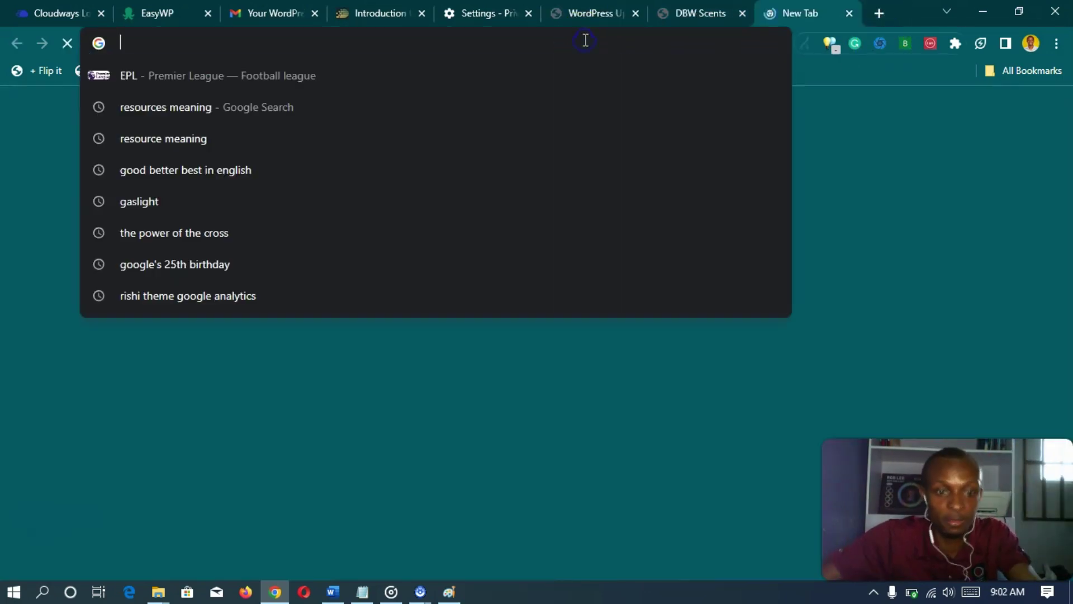
text(cloudflare.com)
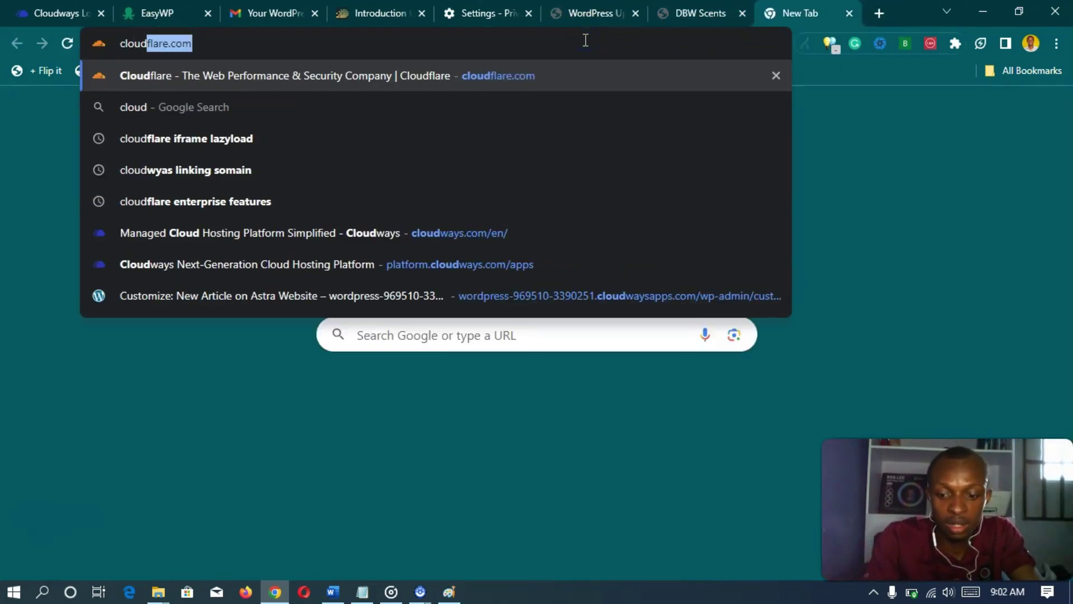
key(Return)
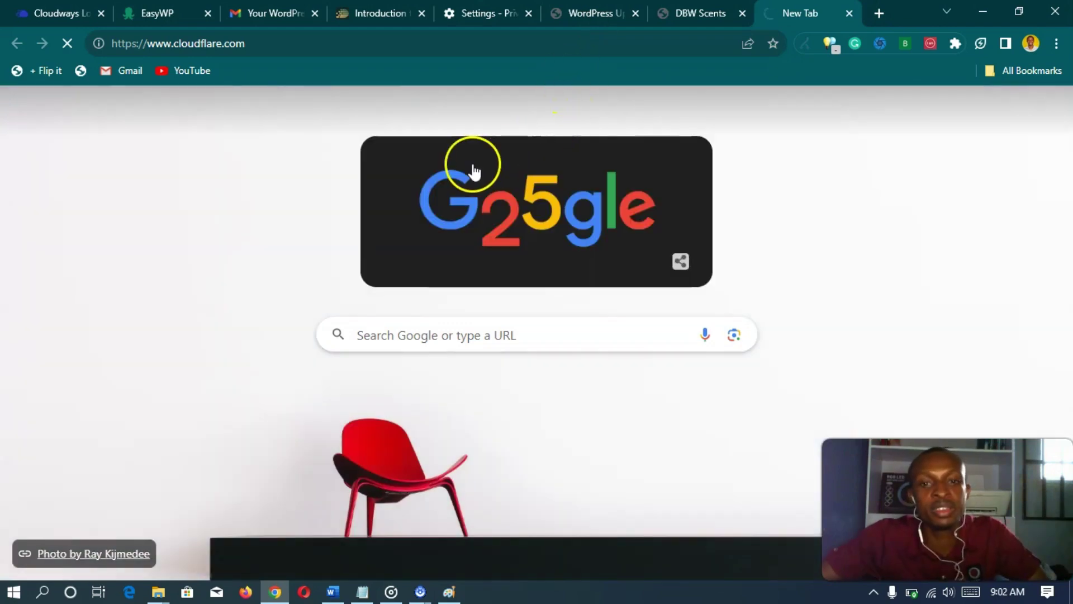
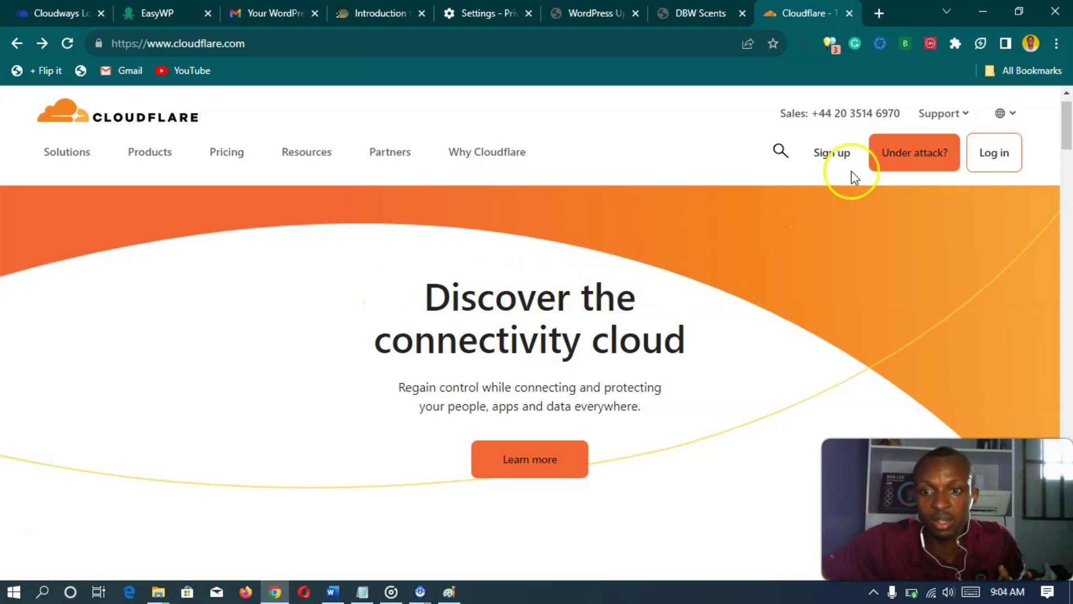
- Open Cloudflare's sign-up form and enter the business e-mail address and a password
click(831, 153)
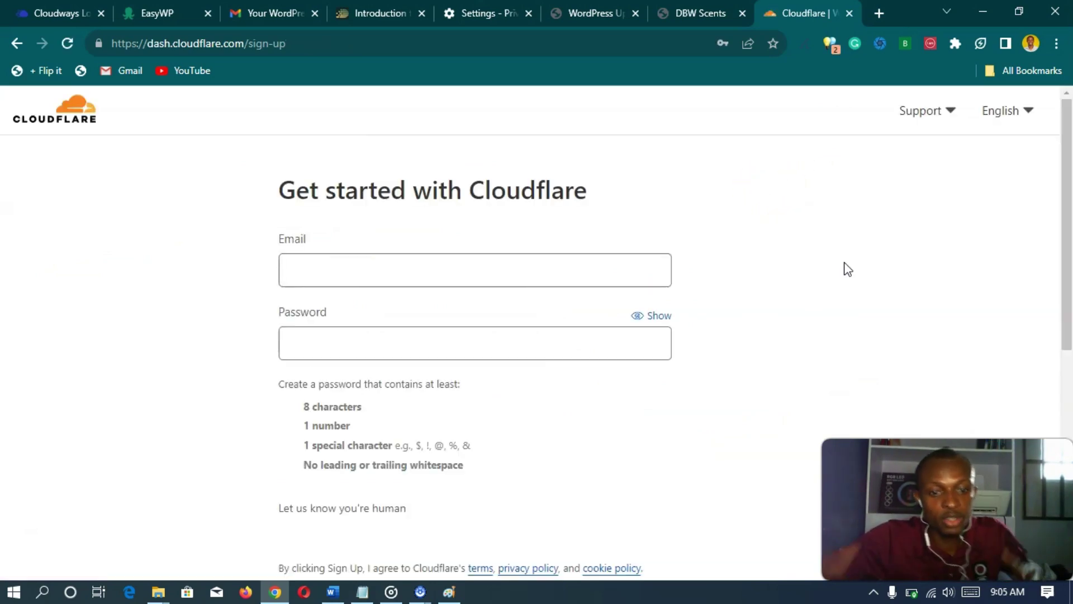
scroll(975, 402, down, 1)
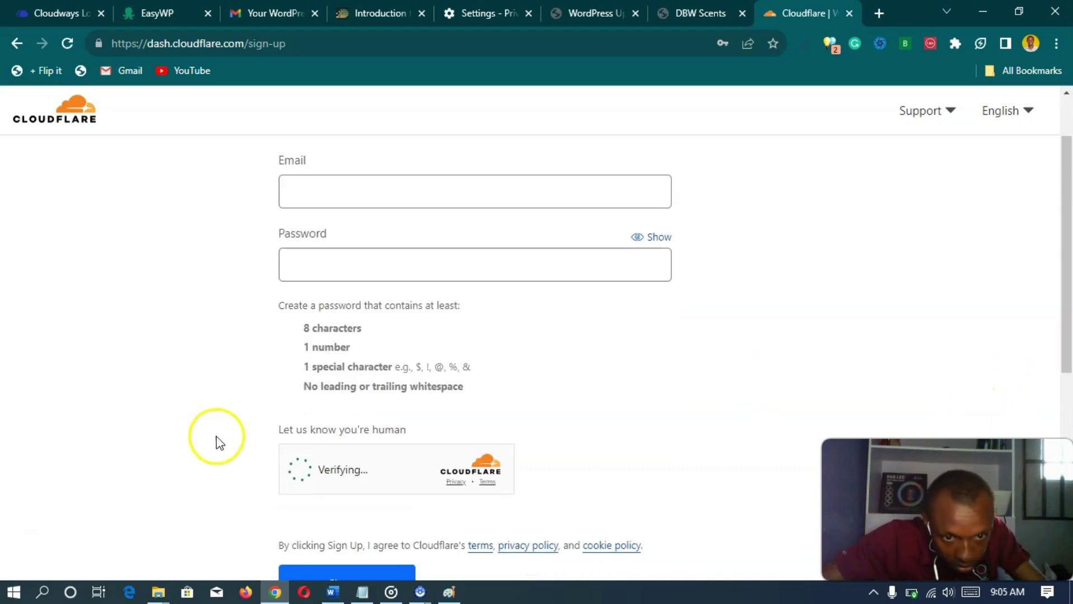
scroll(208, 388, up, 1)
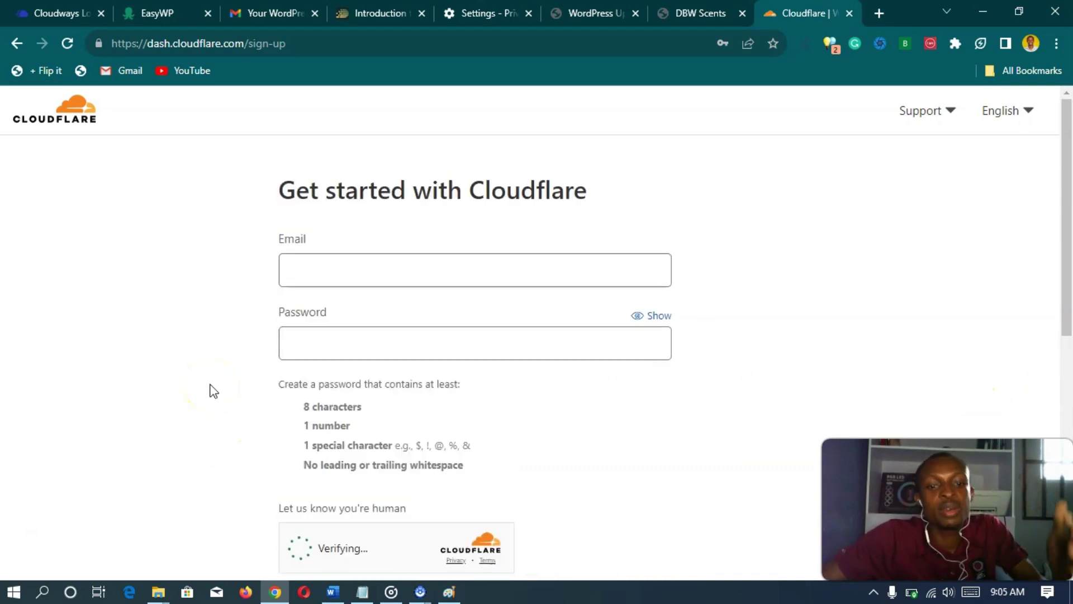
scroll(213, 391, down, 1)
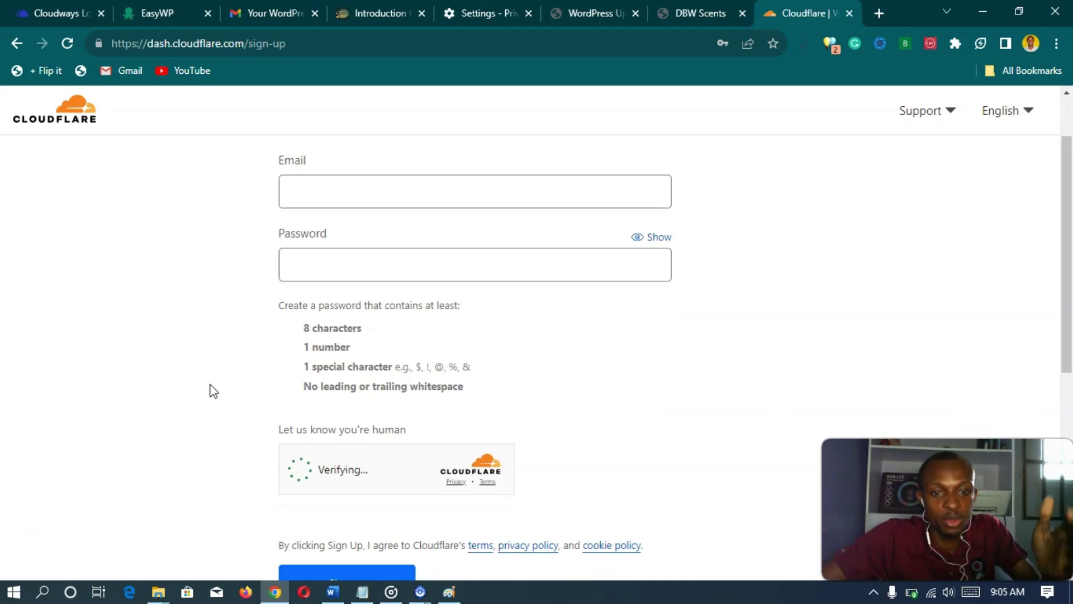
scroll(212, 389, down, 1)
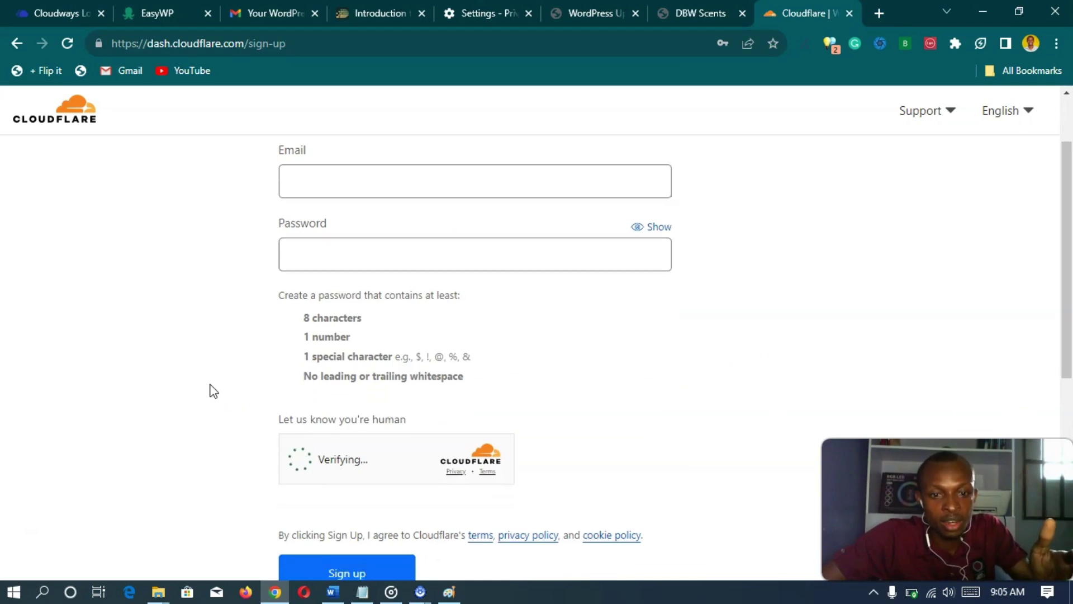
scroll(216, 388, up, 2)
click(379, 267)
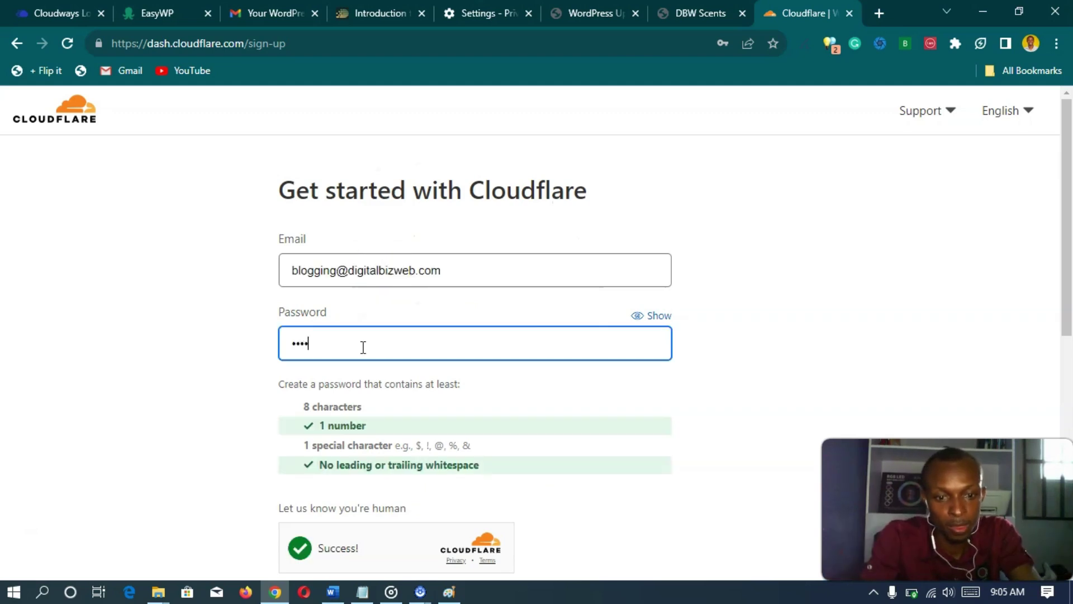
text(@)
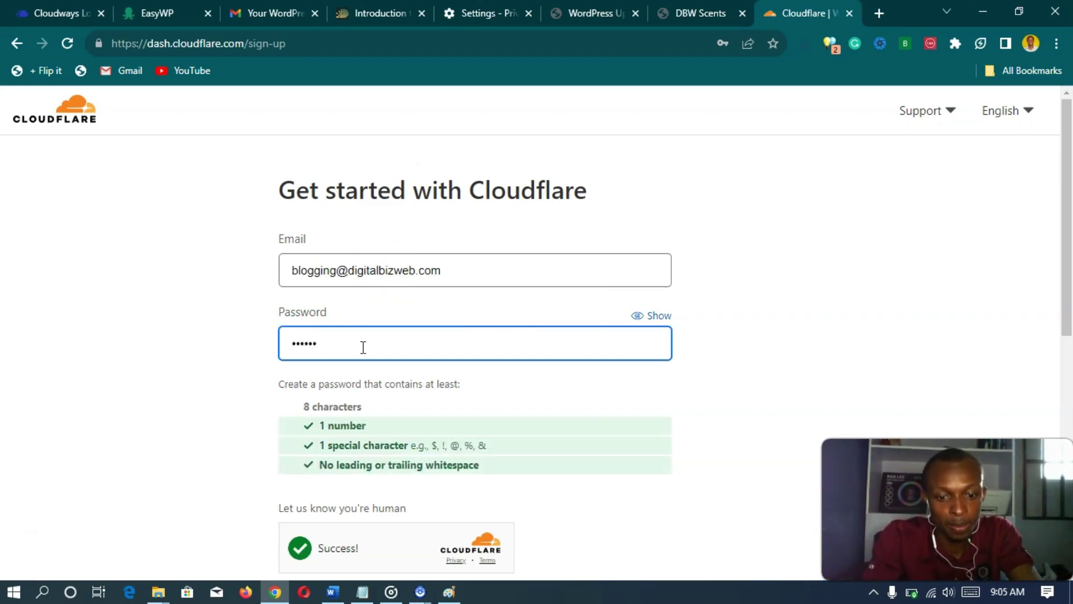
text(23)
click(419, 352)
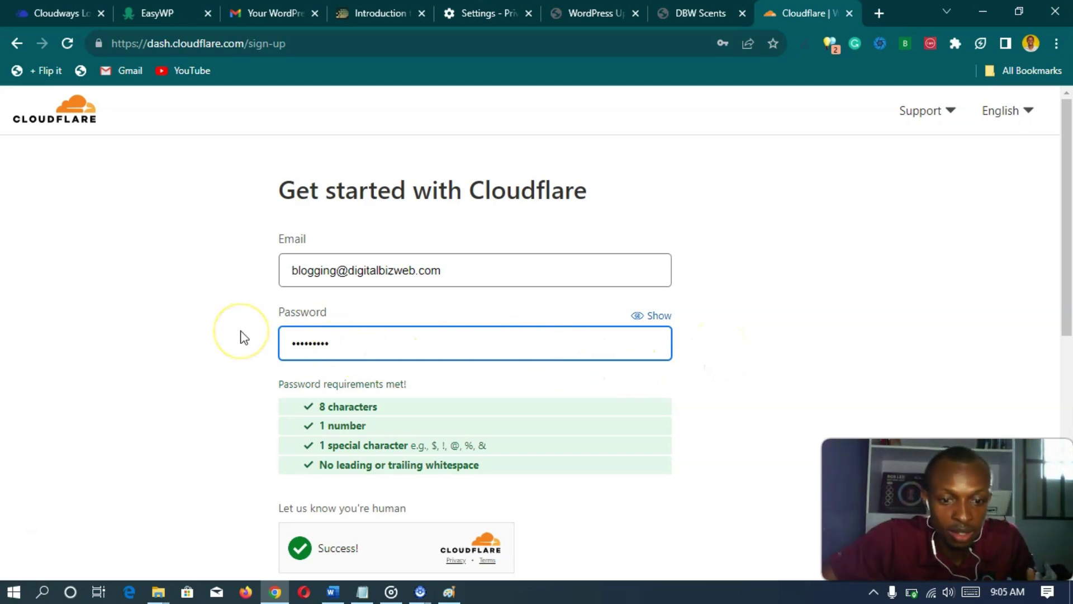
- Pass the human verification check and submit the sign-up form to create the account
scroll(241, 336, down, 3)
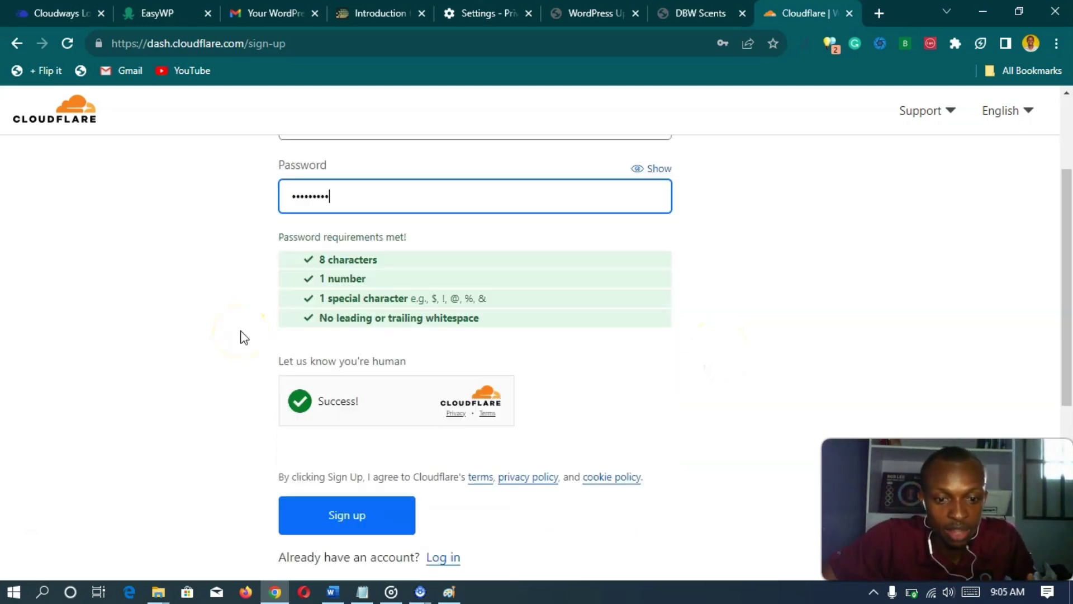
click(296, 394)
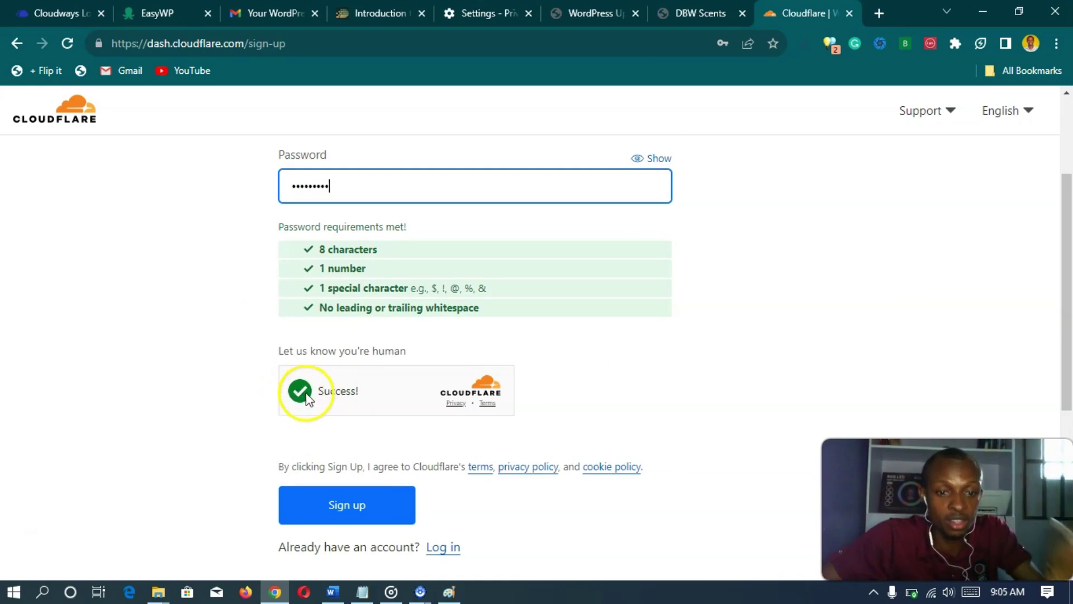
click(305, 395)
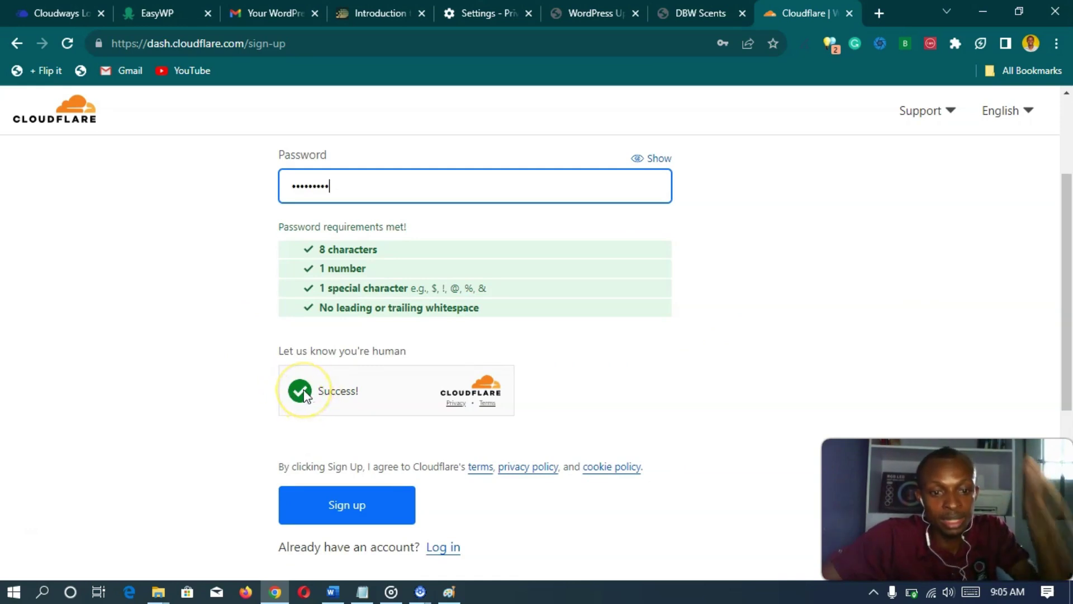
click(306, 396)
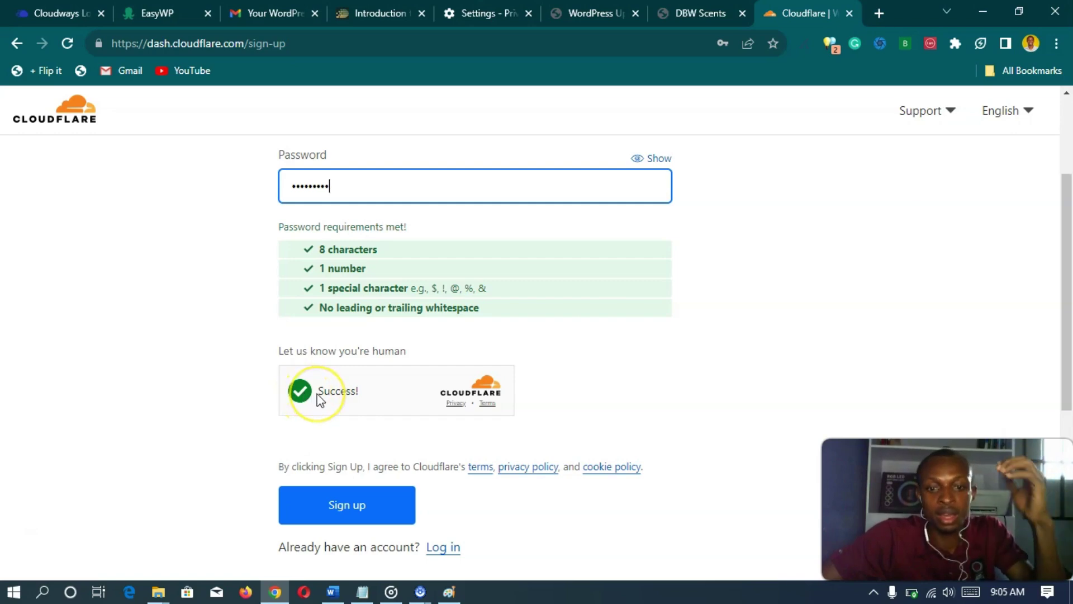
scroll(313, 398, up, 2)
scroll(317, 397, down, 3)
scroll(317, 396, up, 3)
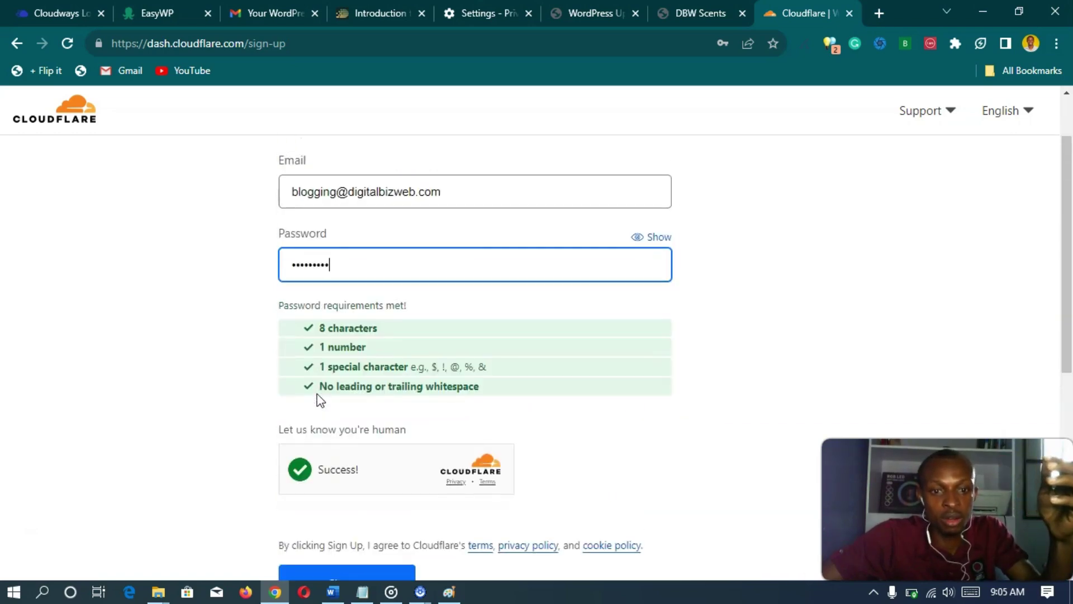
scroll(319, 400, down, 2)
click(340, 503)
scroll(331, 358, up, 2)
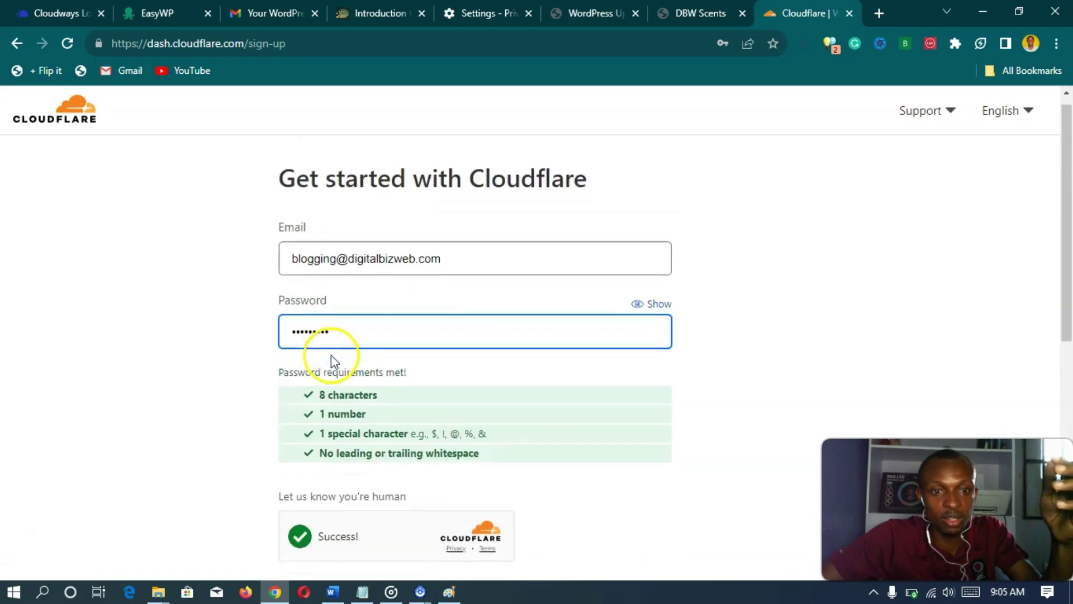
scroll(330, 357, down, 2)
click(347, 506)
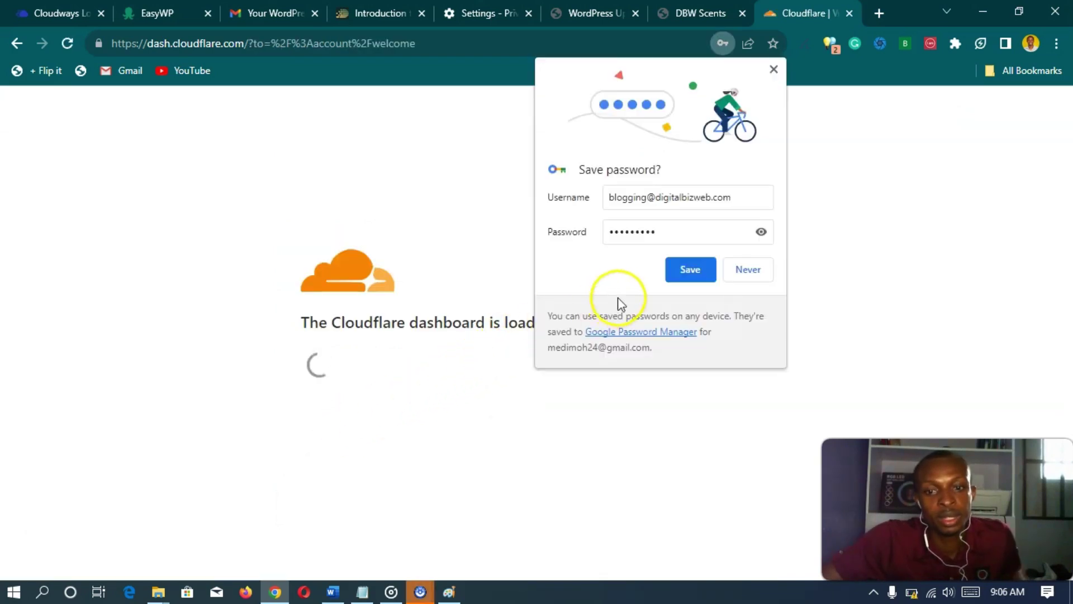
- Save the Cloudflare login in Chrome and choose 'Add a website or application' on the welcome page
click(706, 274)
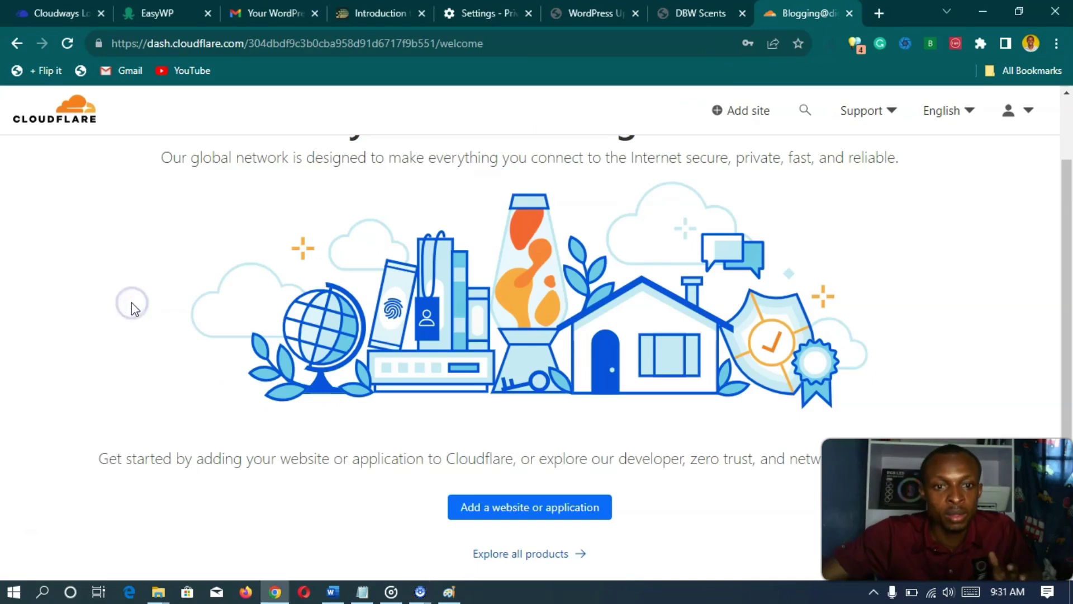
scroll(118, 286, up, 2)
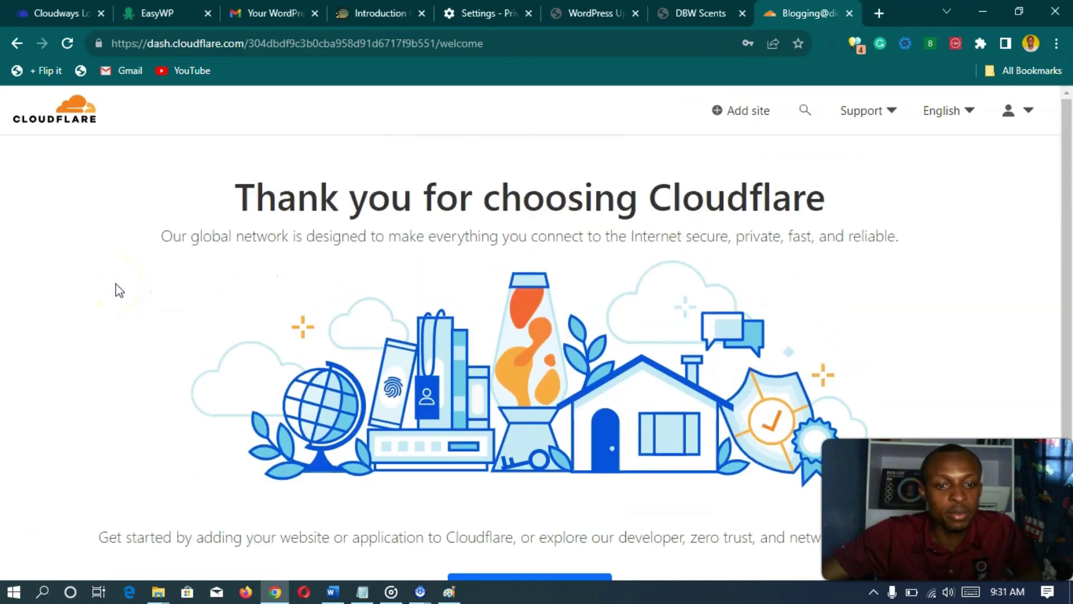
scroll(118, 291, down, 2)
scroll(119, 290, up, 2)
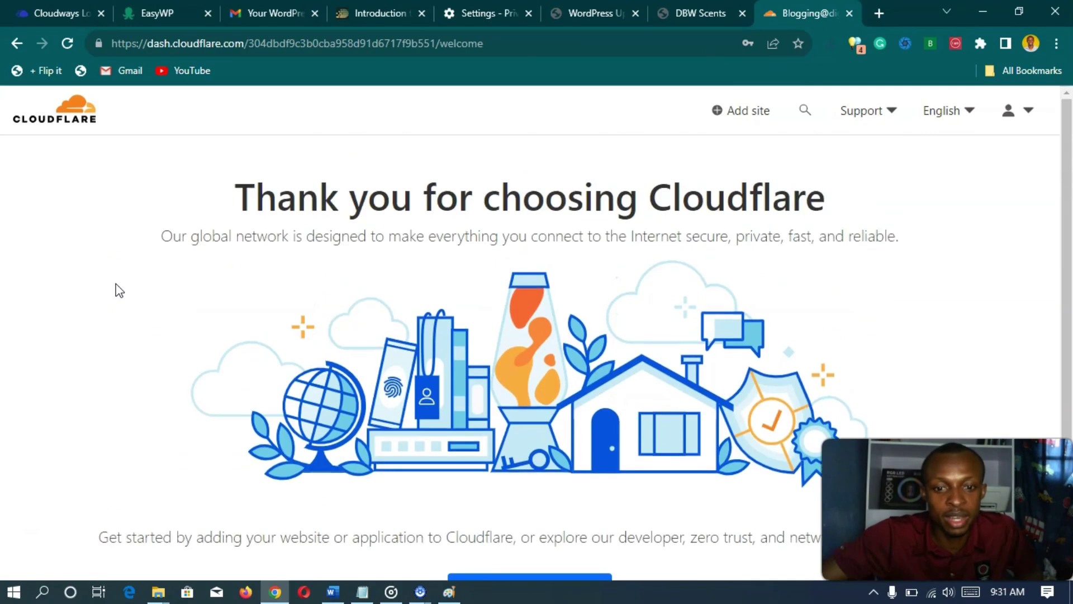
scroll(119, 290, down, 2)
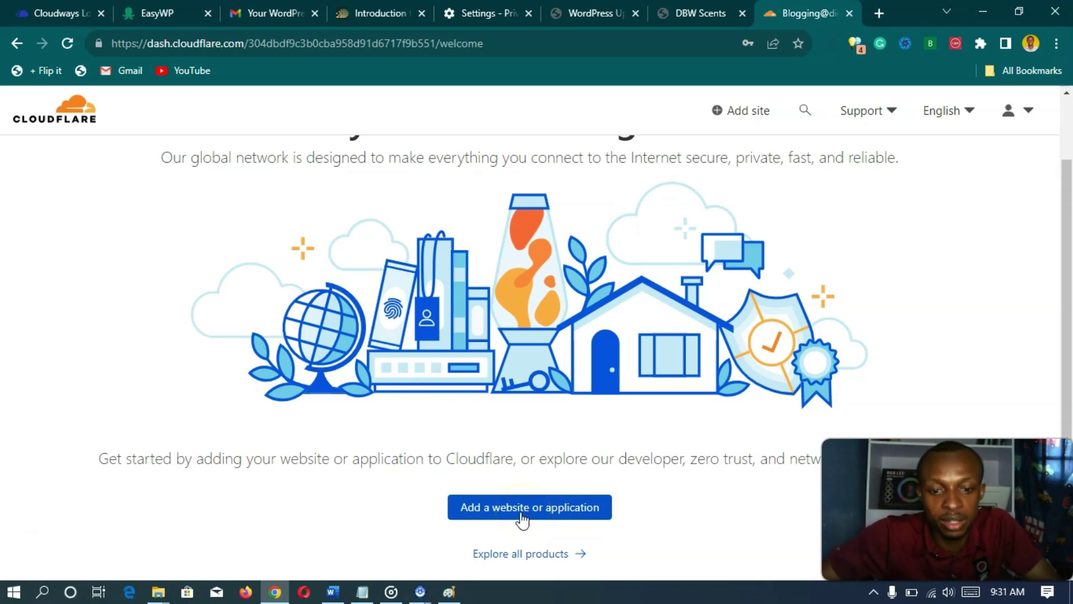
click(523, 519)
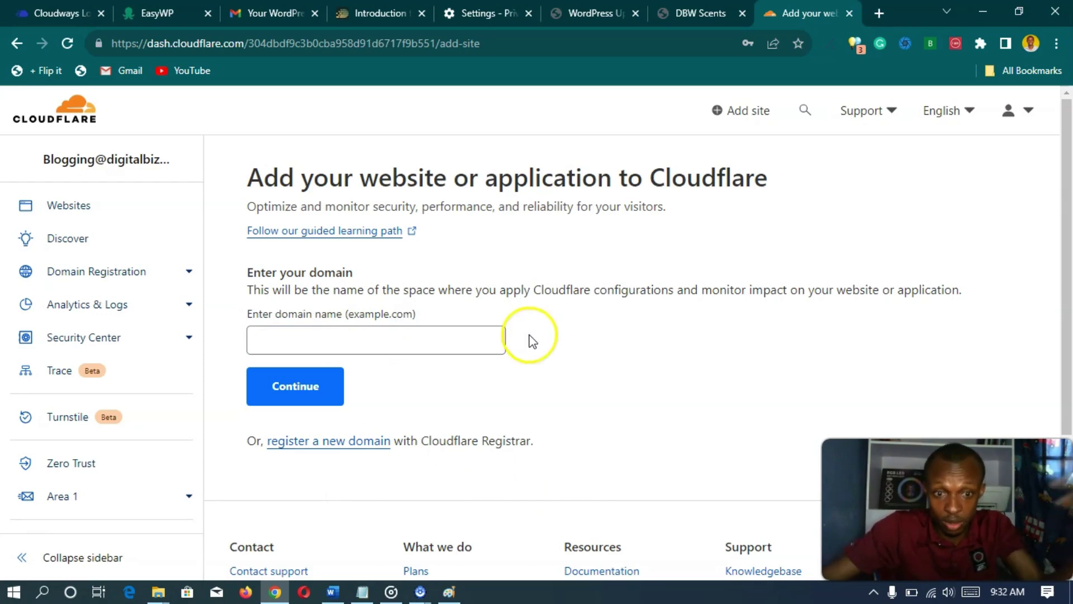
- Paste dbwscents.com into the domain field and submit it
click(472, 344)
text(dbwscents.com)
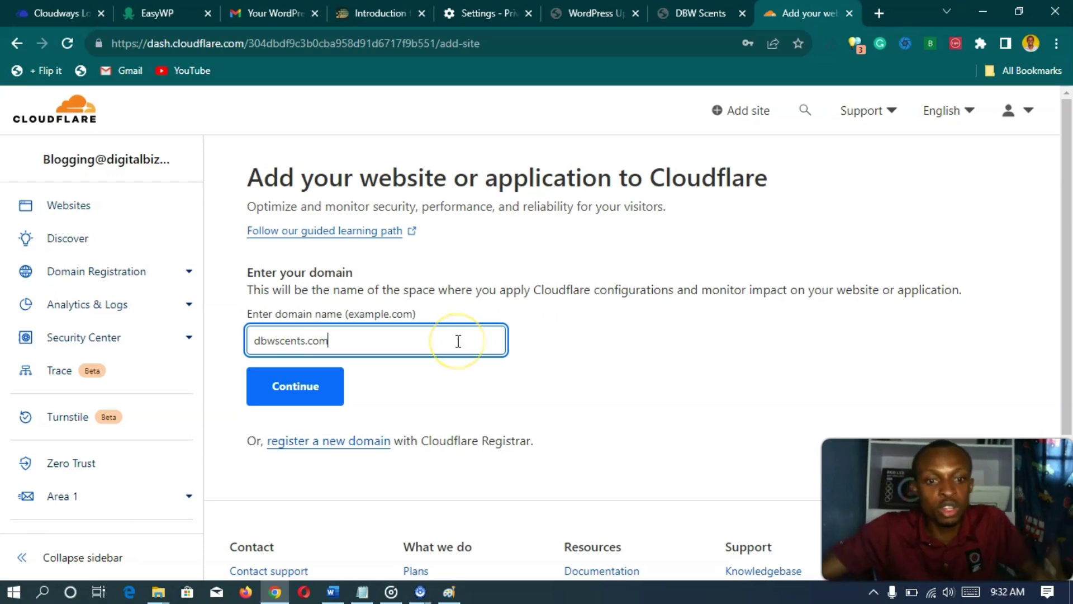
click(310, 395)
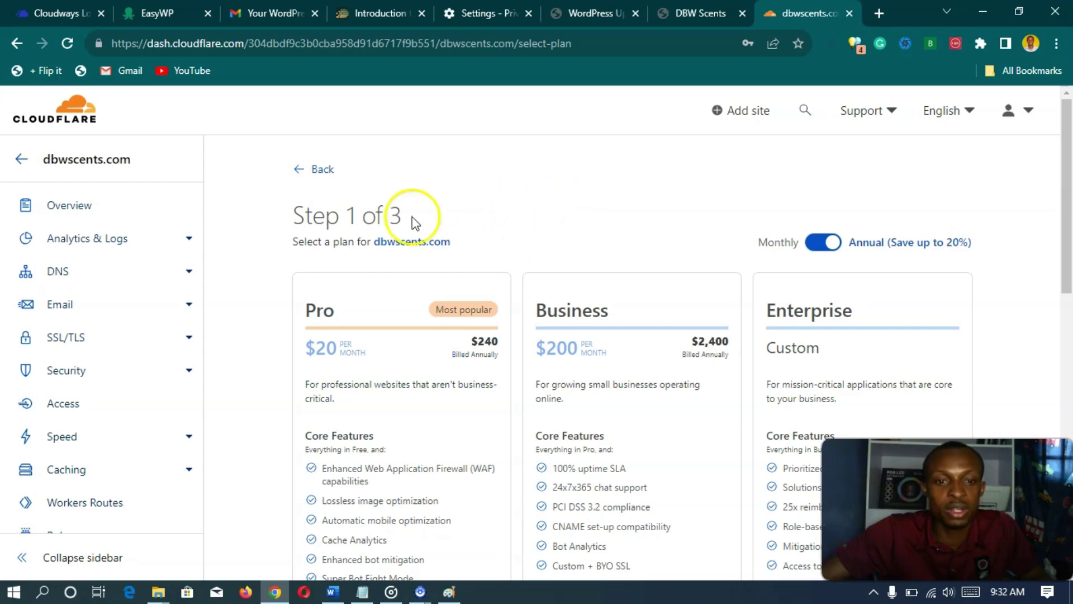
- Select the Free $0 plan for dbwscents.com and confirm it
scroll(263, 229, down, 1)
scroll(249, 256, down, 6)
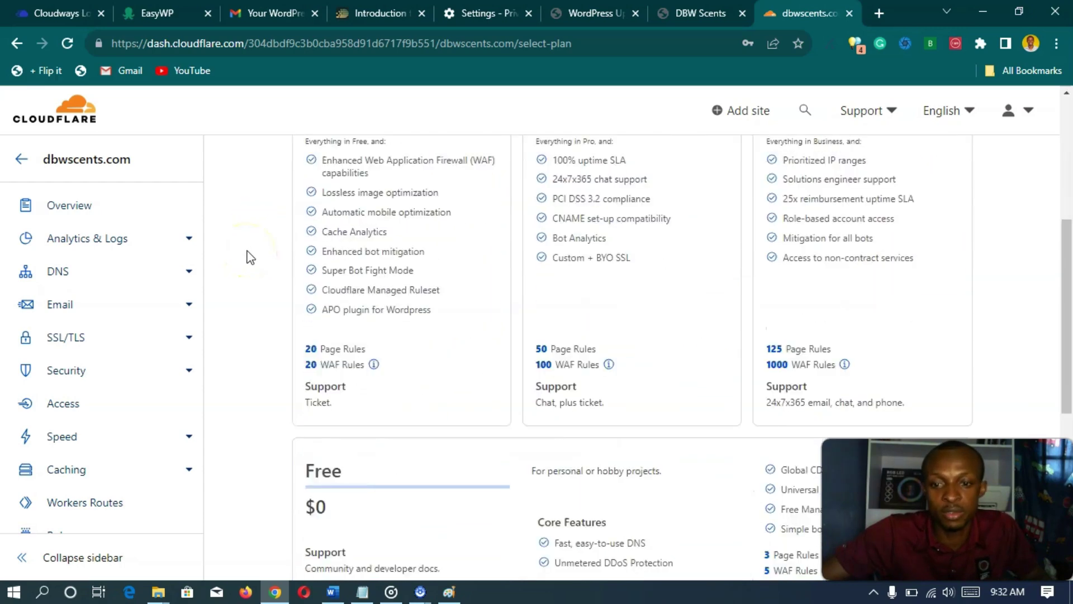
scroll(246, 254, up, 5)
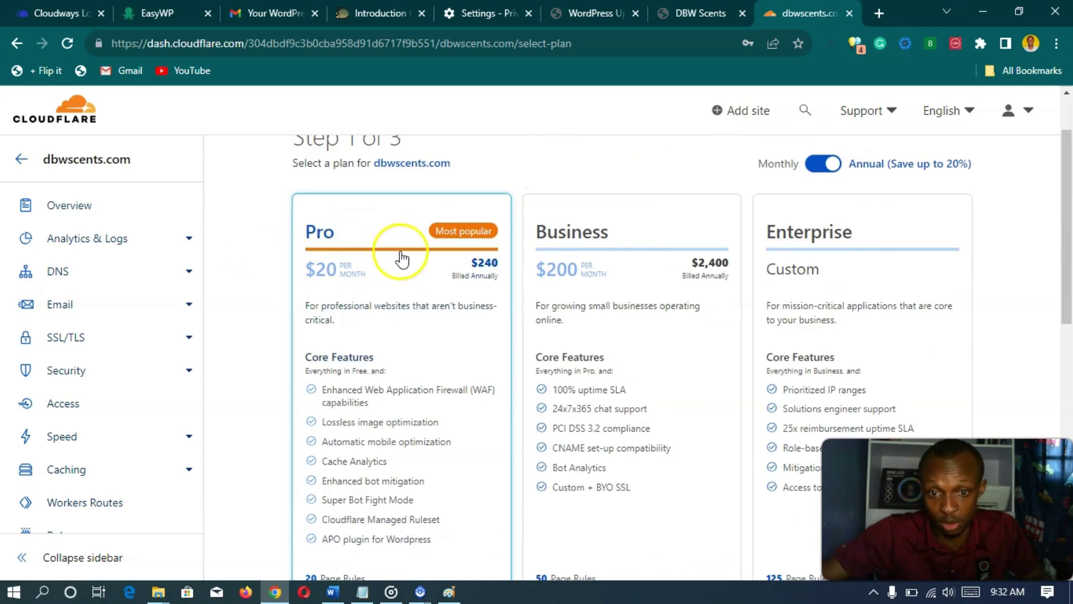
scroll(737, 346, down, 4)
scroll(371, 384, down, 5)
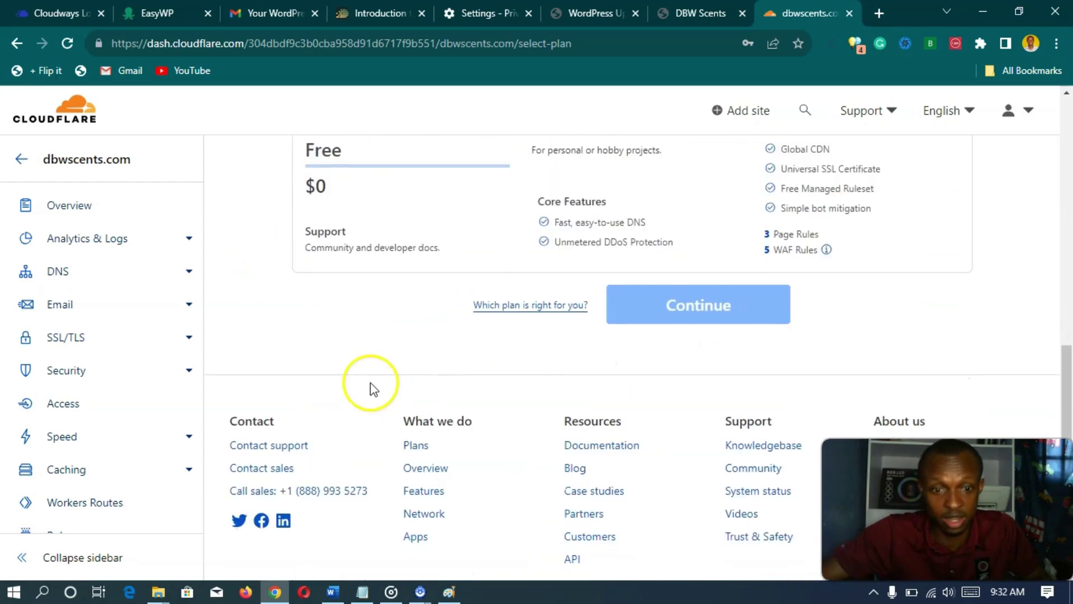
scroll(323, 363, up, 4)
click(461, 420)
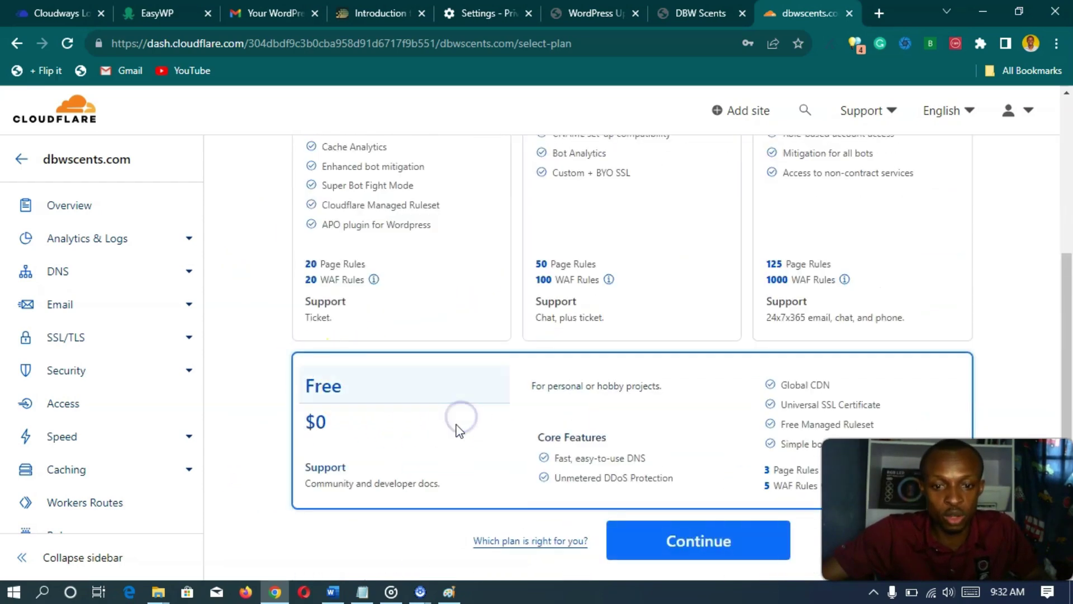
scroll(678, 408, down, 2)
click(710, 472)
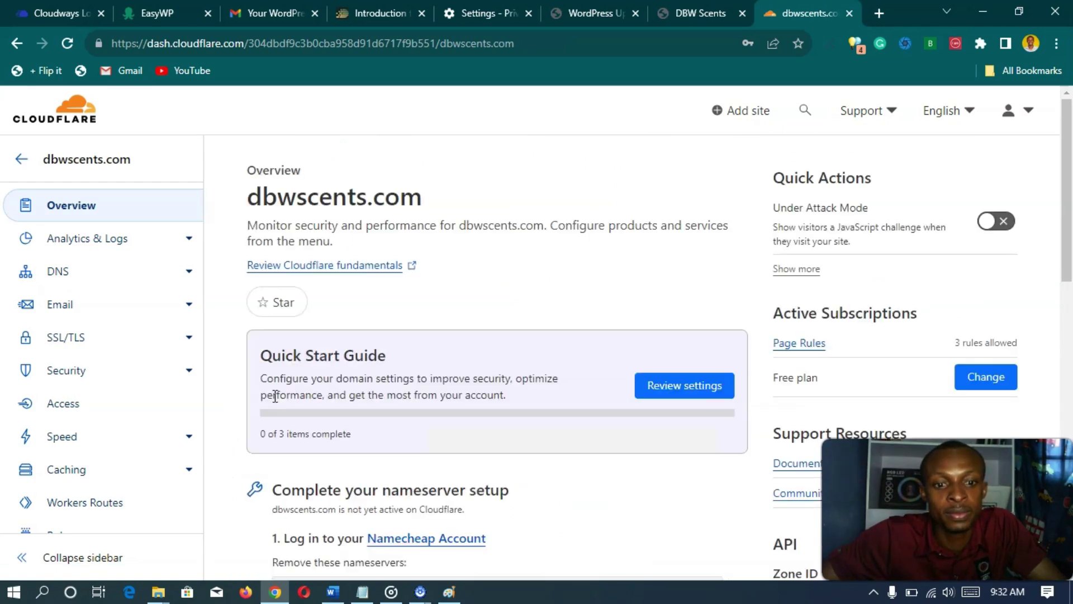
- Review the scanned A, www CNAME, MX and TXT records for dbwscents.com
scroll(243, 347, down, 5)
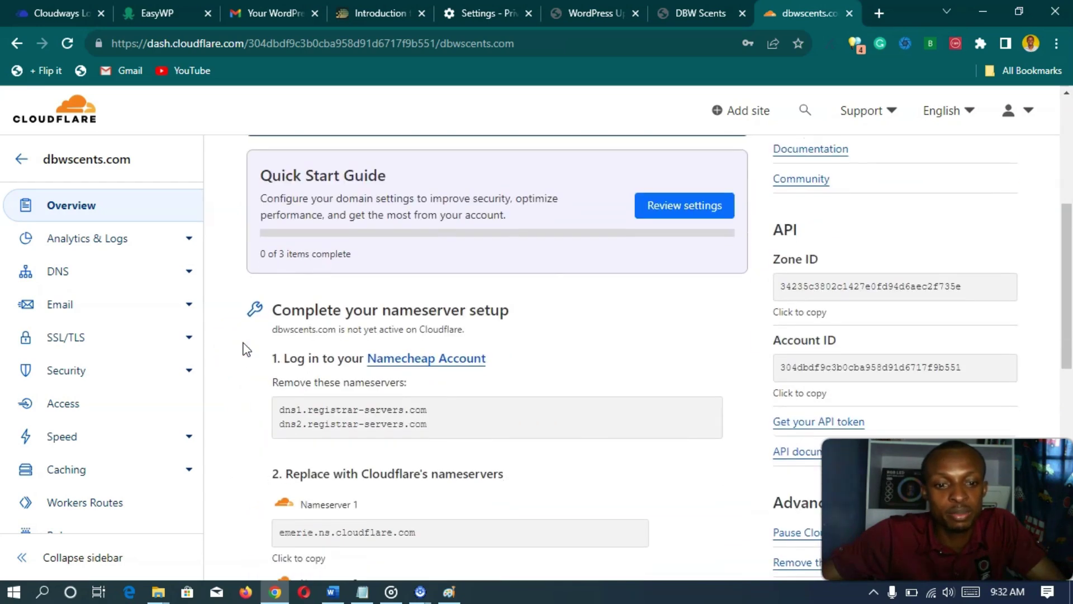
scroll(242, 347, up, 4)
scroll(243, 348, down, 5)
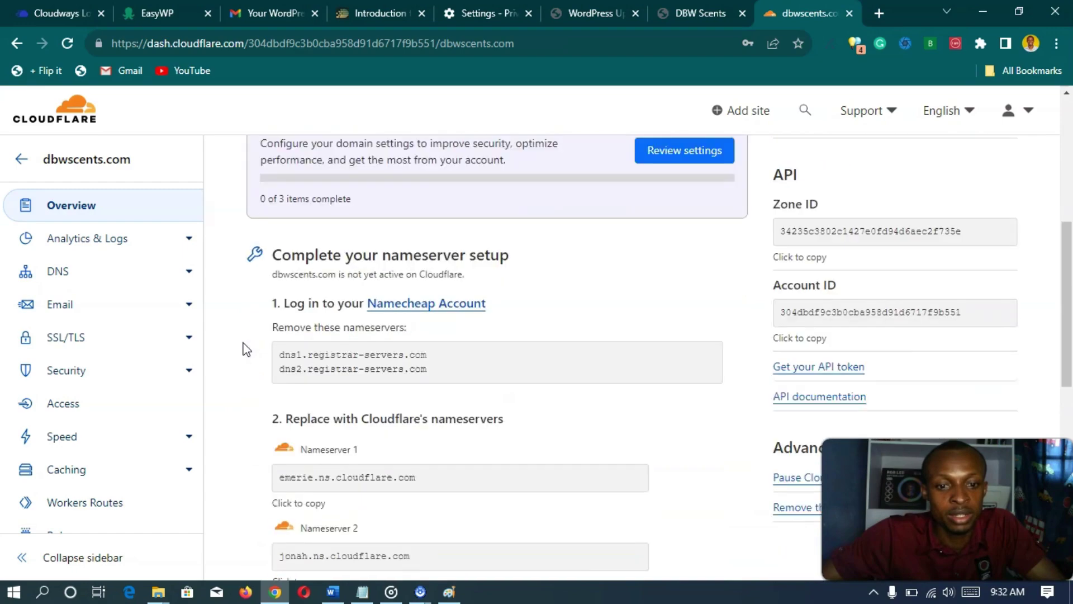
scroll(242, 347, up, 7)
scroll(242, 348, down, 4)
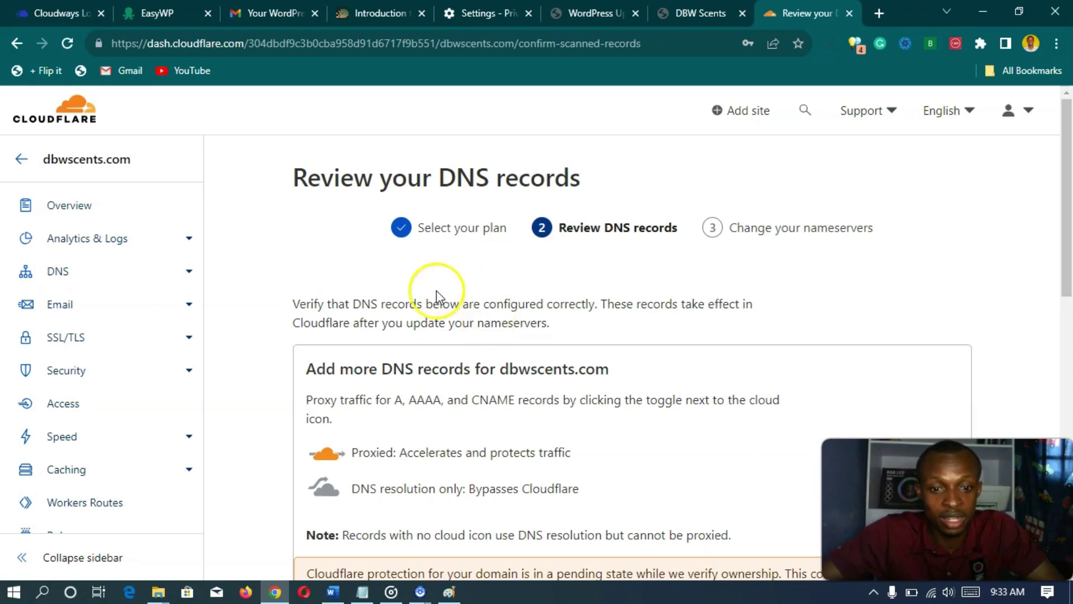
scroll(413, 296, down, 2)
scroll(407, 296, up, 1)
scroll(408, 302, down, 9)
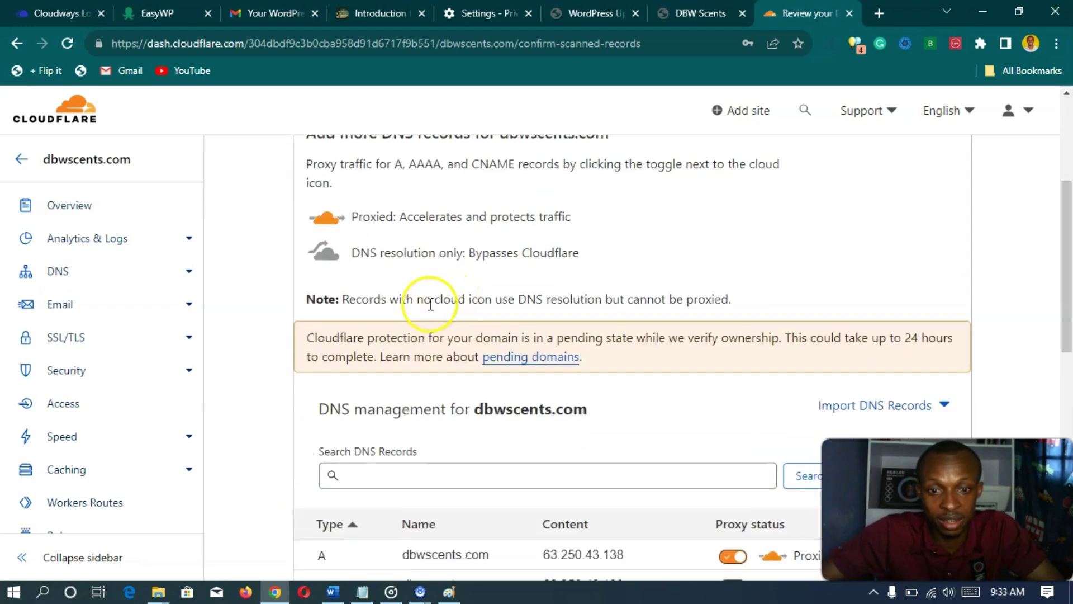
scroll(390, 293, down, 5)
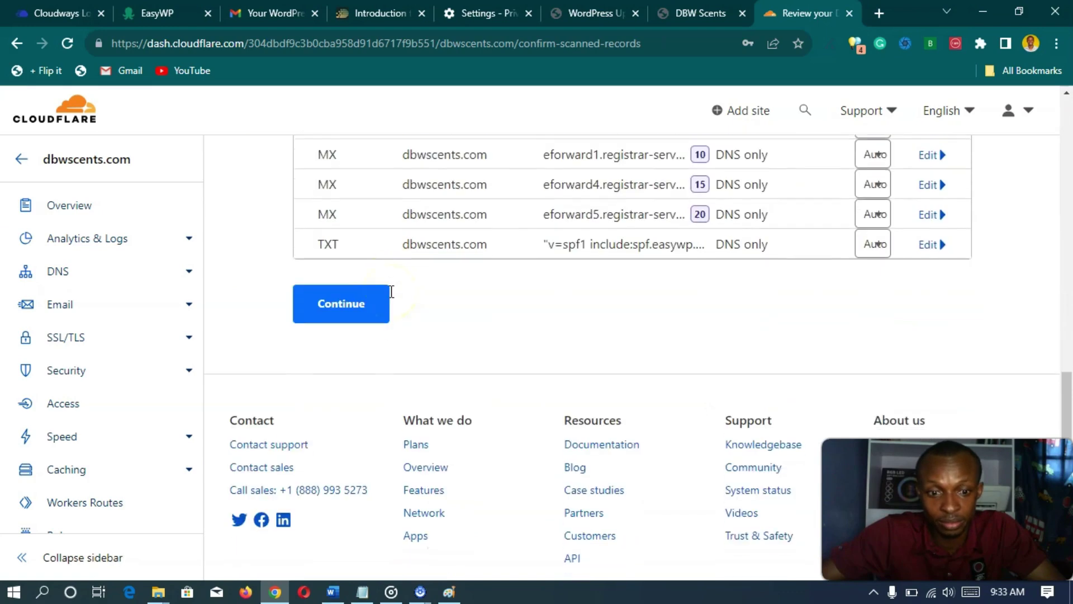
scroll(391, 291, up, 4)
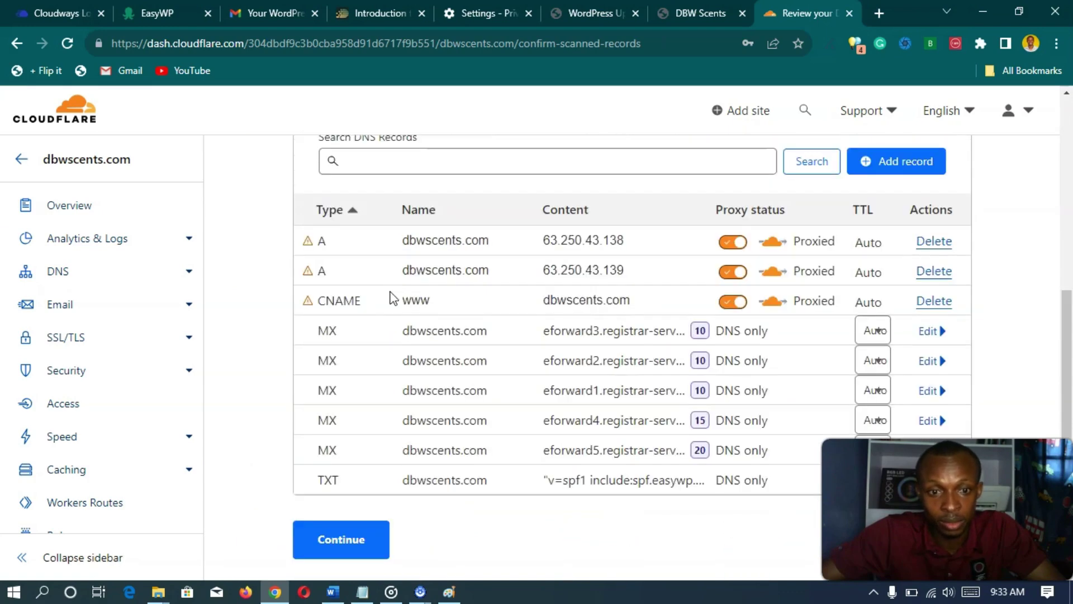
click(445, 307)
scroll(402, 305, up, 8)
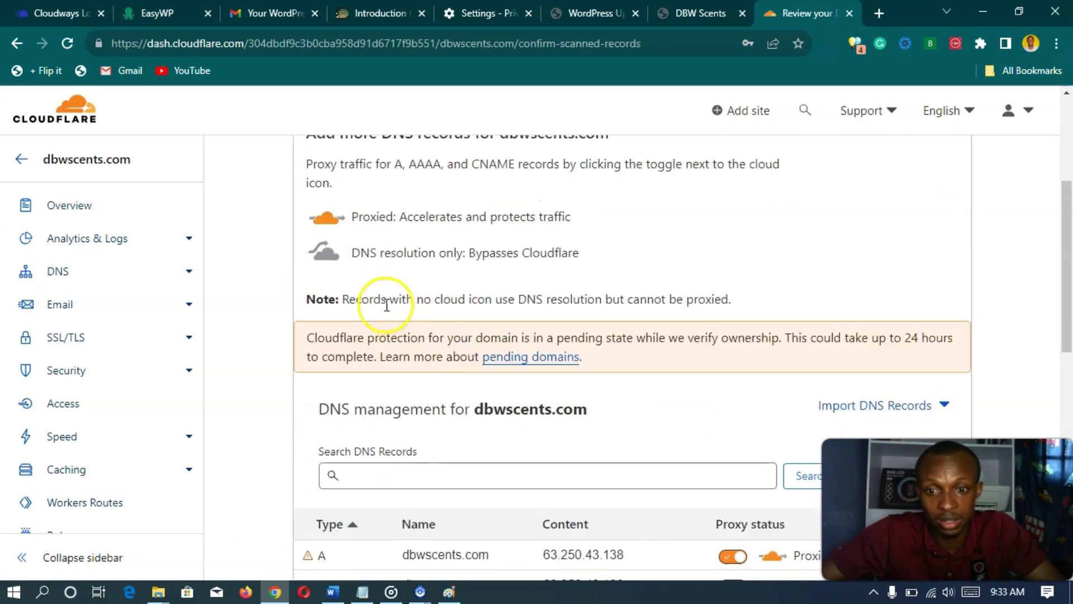
scroll(371, 304, up, 6)
scroll(322, 298, down, 10)
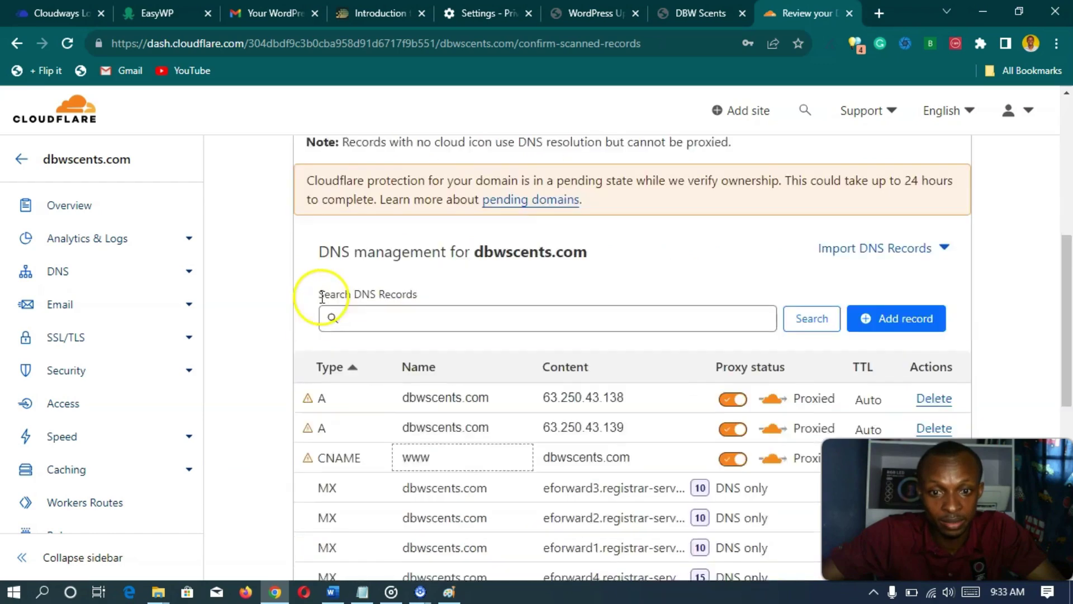
scroll(322, 298, down, 7)
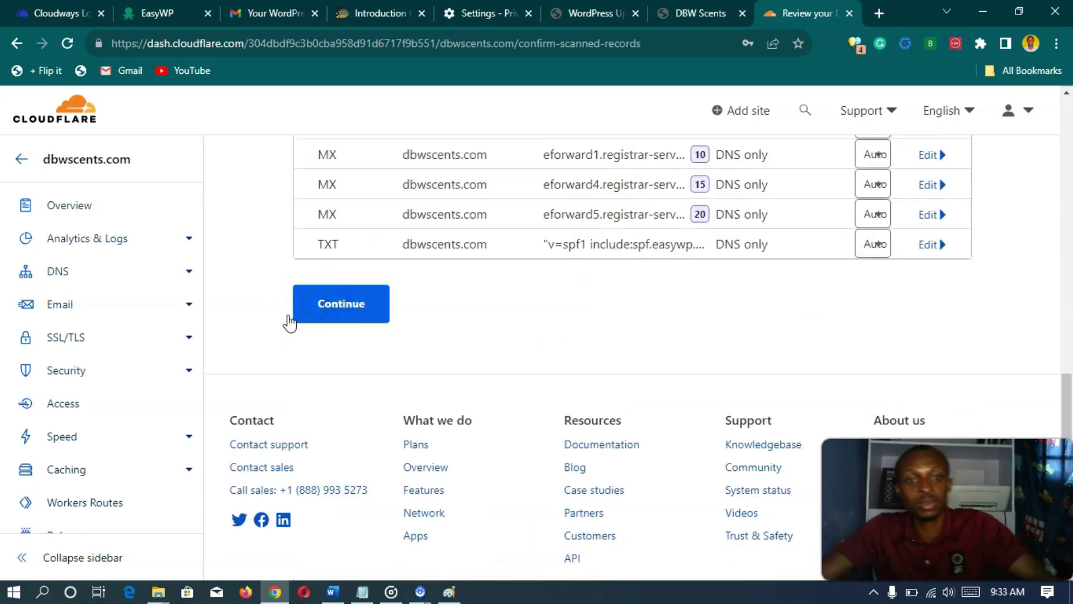
- Confirm and submit the reviewed DNS records
click(328, 315)
click(344, 305)
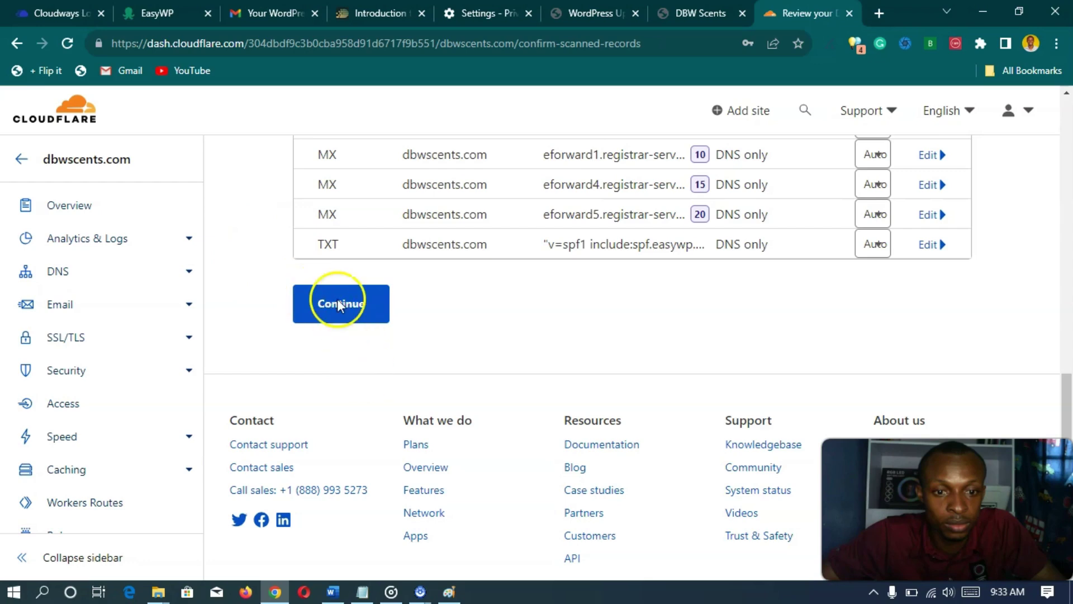
scroll(335, 347, up, 3)
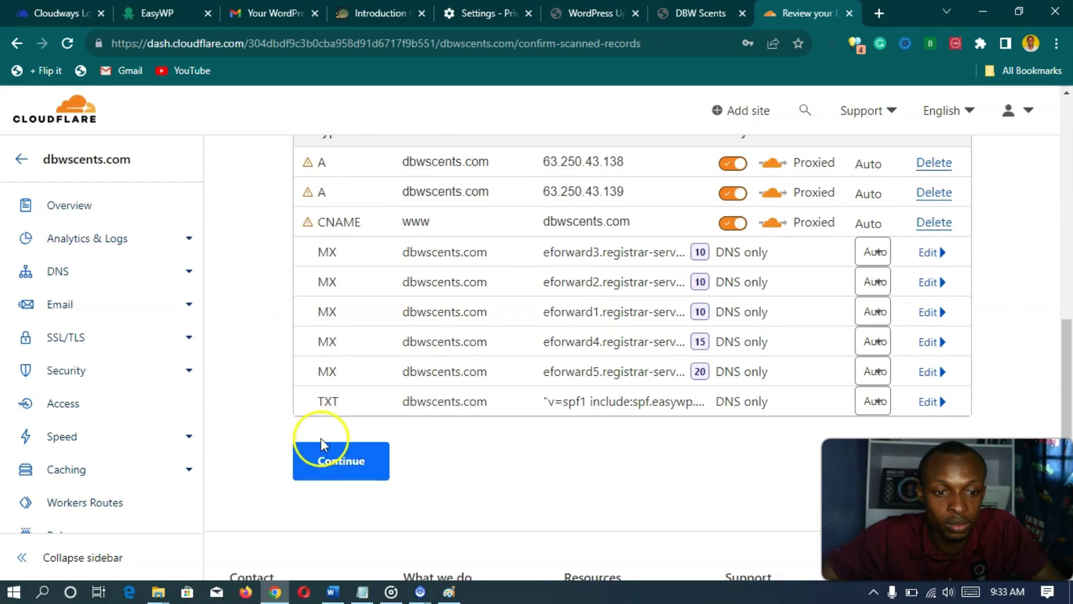
click(344, 462)
click(334, 463)
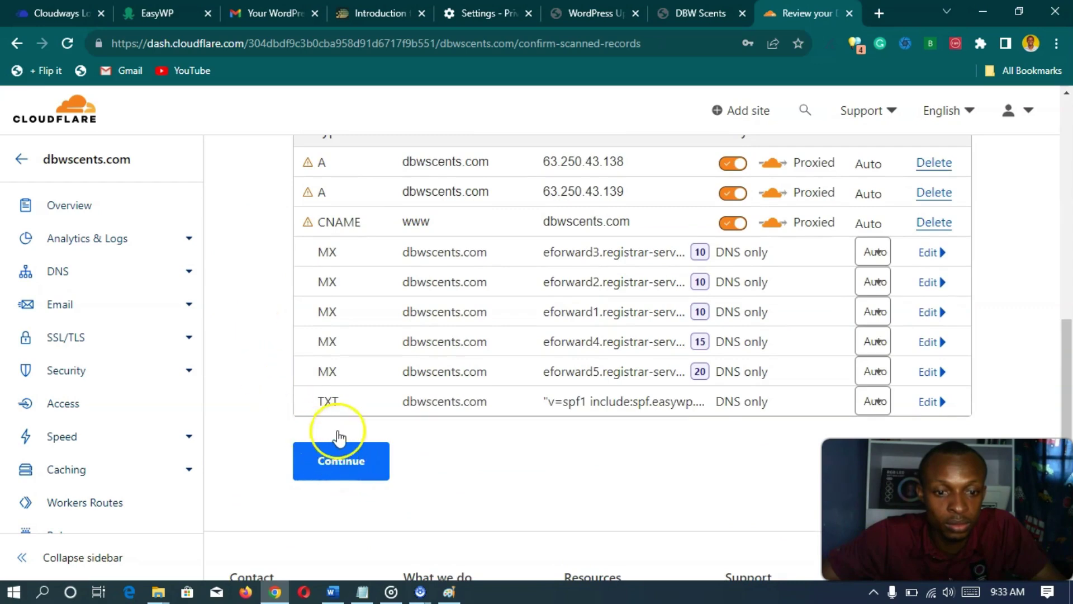
scroll(335, 391, up, 3)
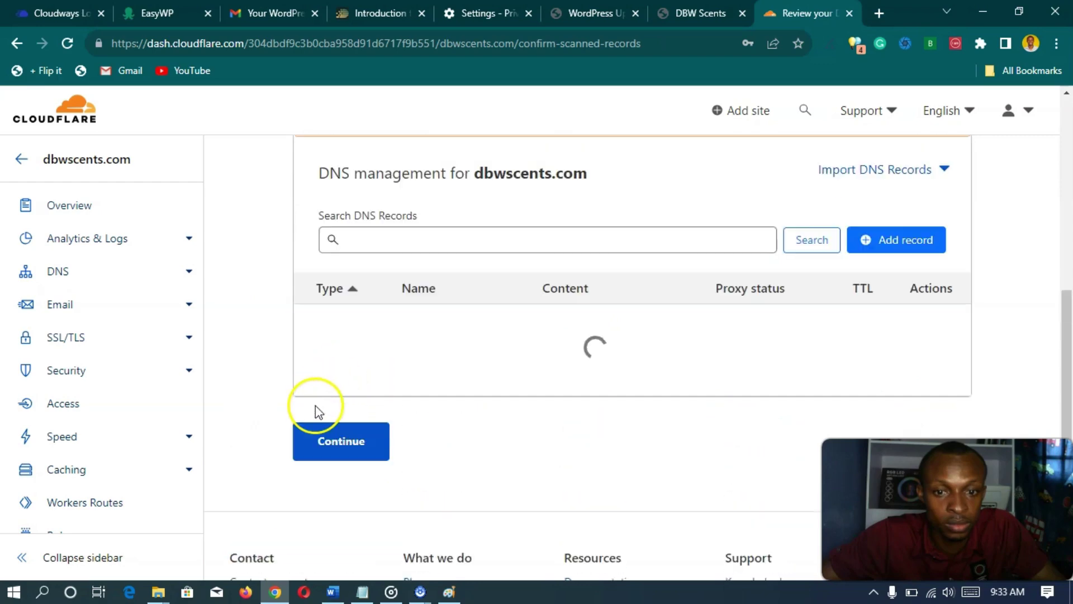
- Continue to the nameserver instructions and copy emerie.ns.cloudflare.com to the clipboard
click(318, 423)
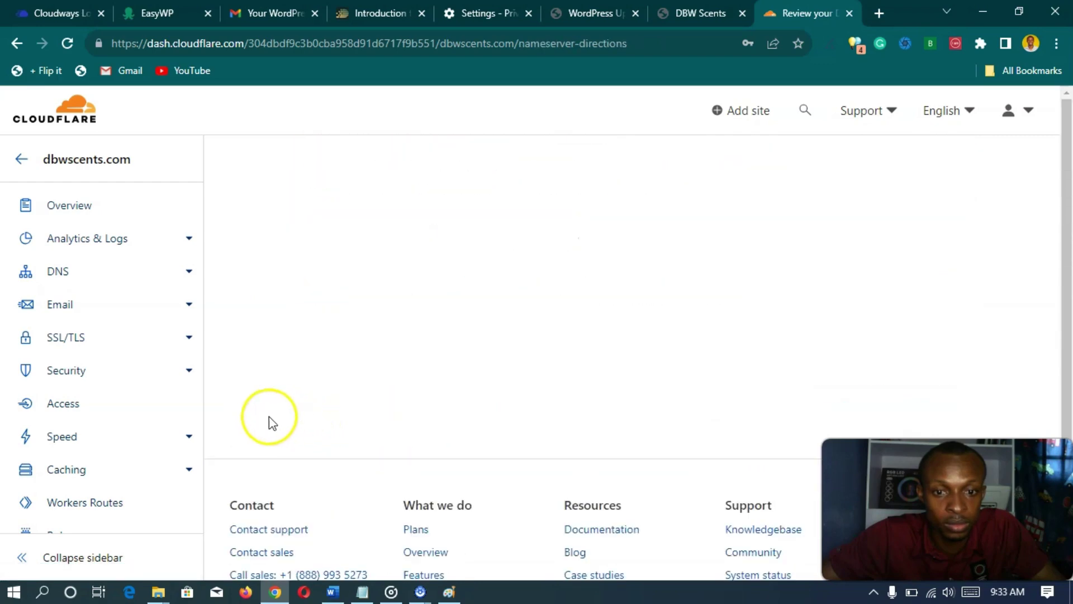
scroll(268, 391, down, 2)
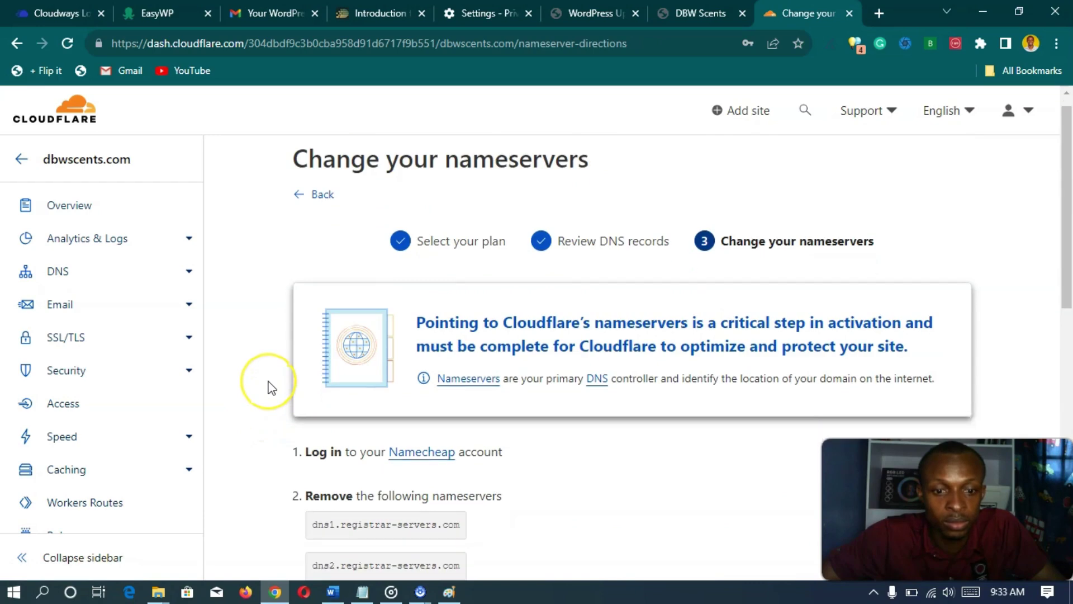
scroll(267, 386, up, 2)
scroll(271, 387, down, 3)
scroll(271, 387, down, 2)
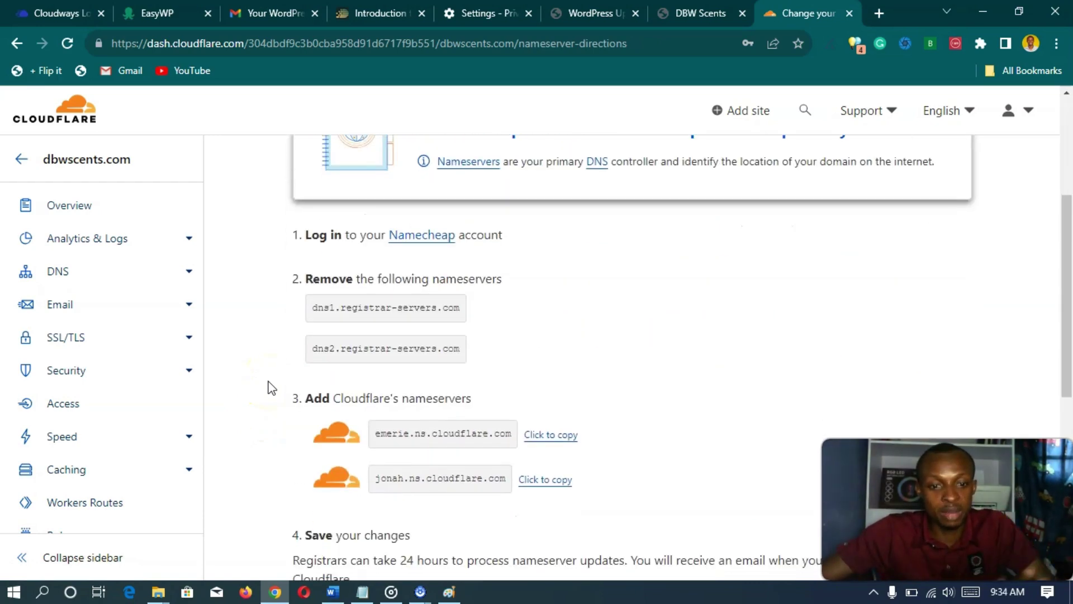
click(329, 403)
scroll(326, 410, up, 3)
scroll(293, 371, up, 2)
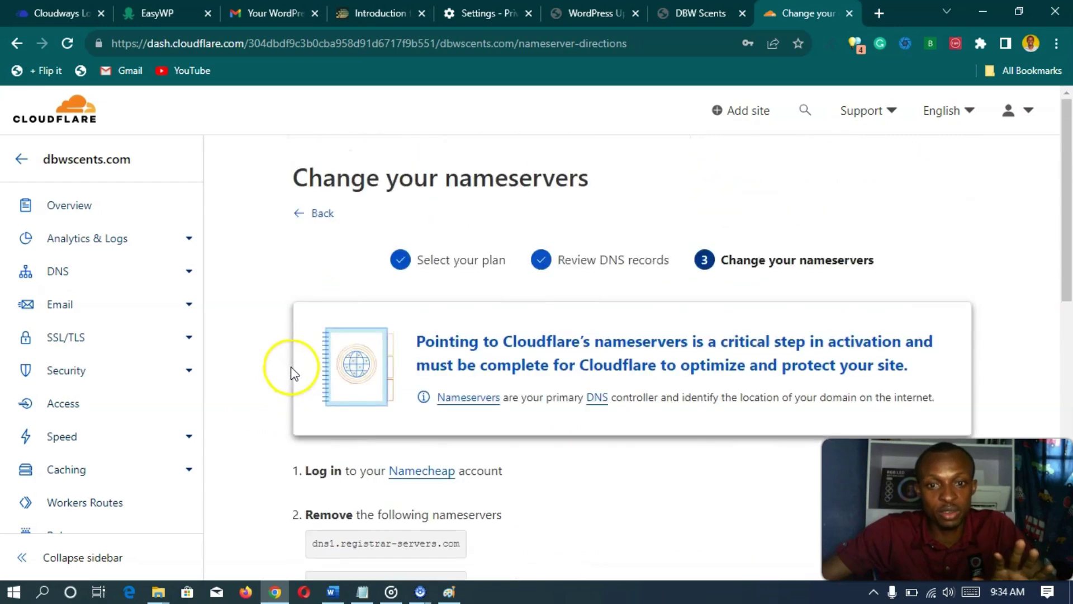
scroll(287, 373, down, 6)
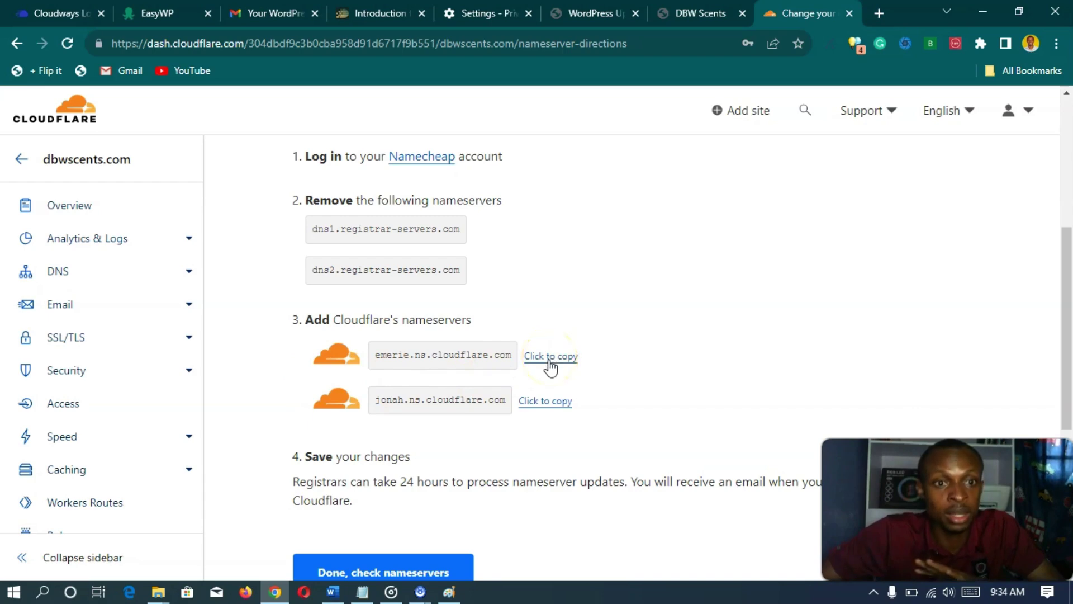
click(549, 361)
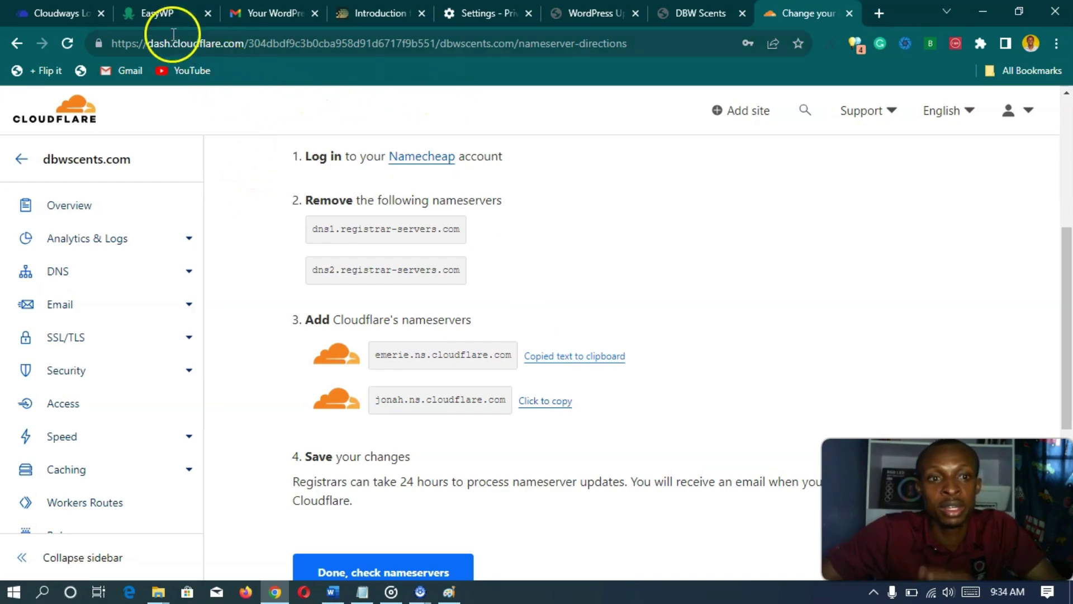
- Glance at the EasyWP overview, then load namecheap.com in a new tab
click(162, 16)
scroll(286, 243, down, 3)
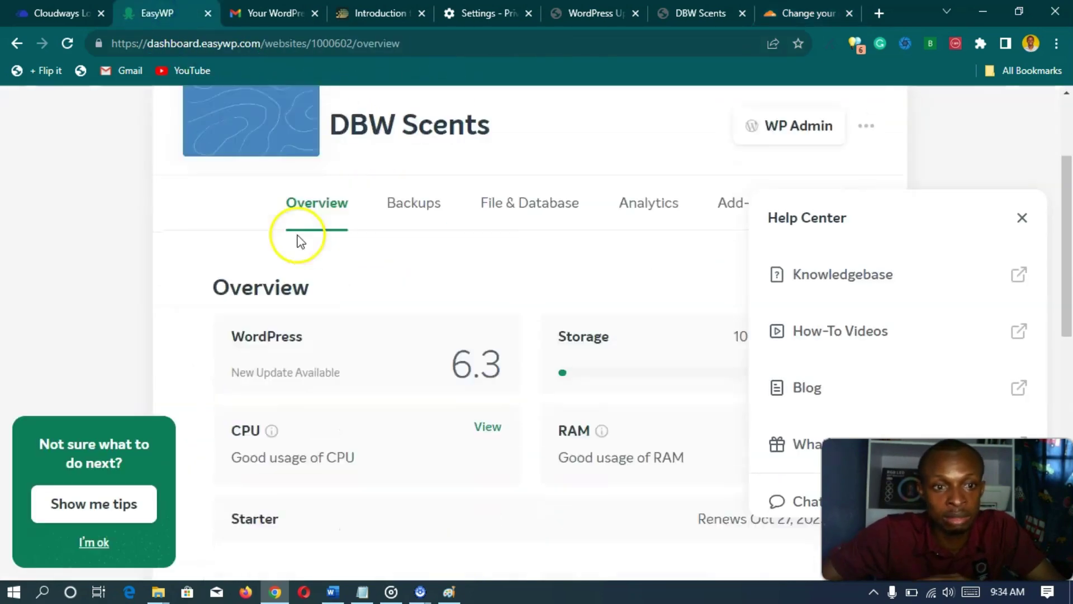
scroll(299, 238, up, 3)
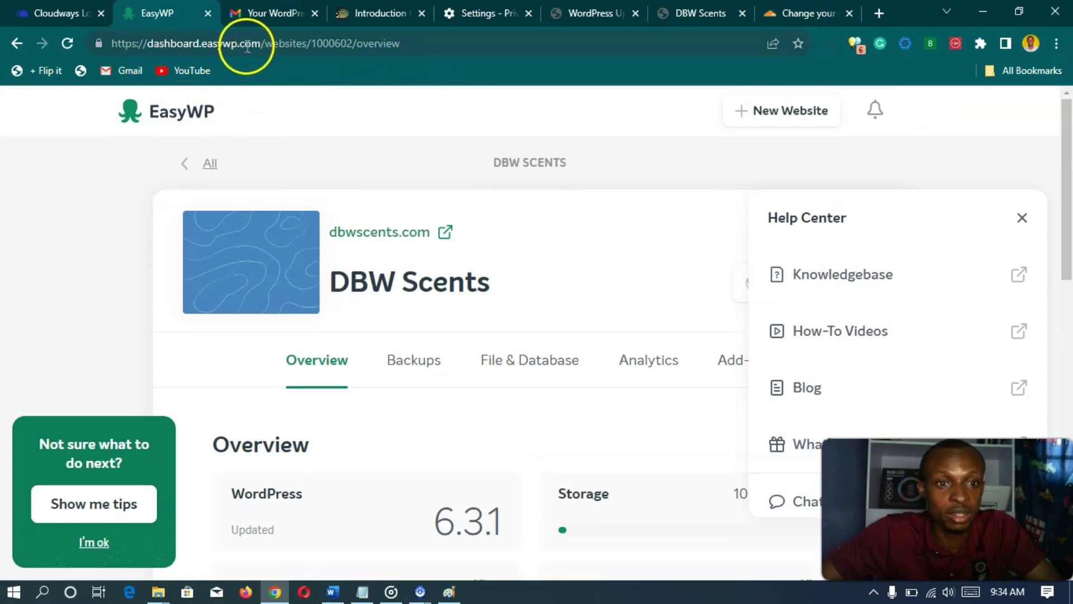
click(877, 14)
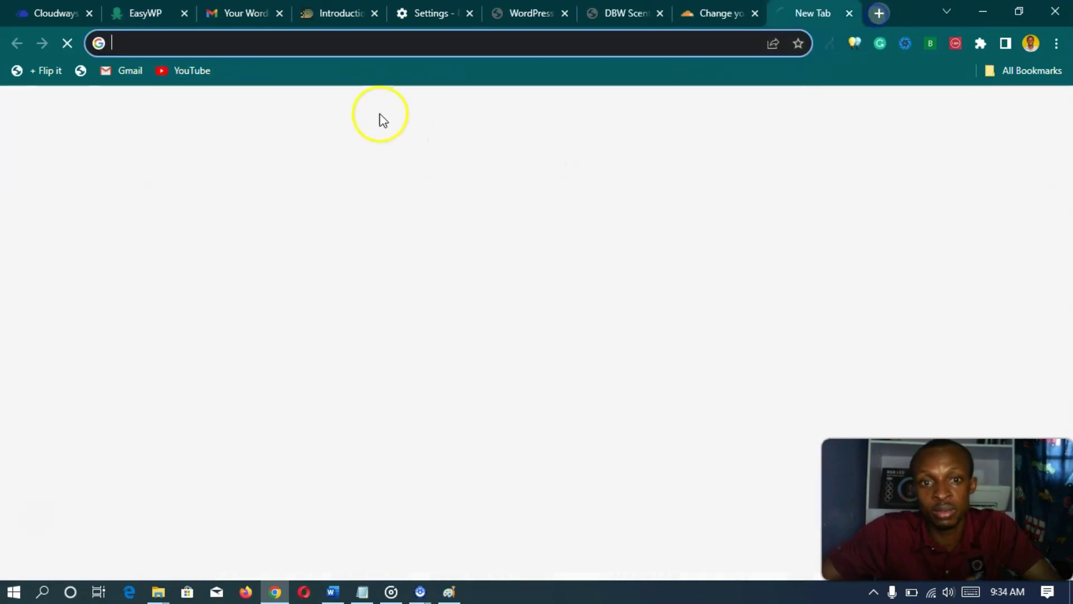
text(namecheap.com)
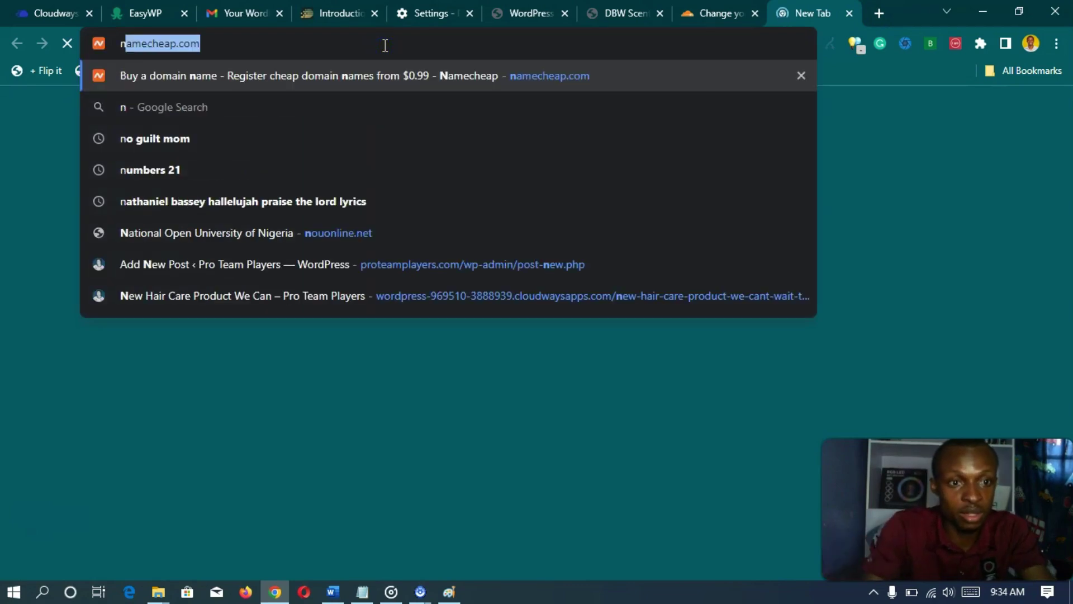
key(Return)
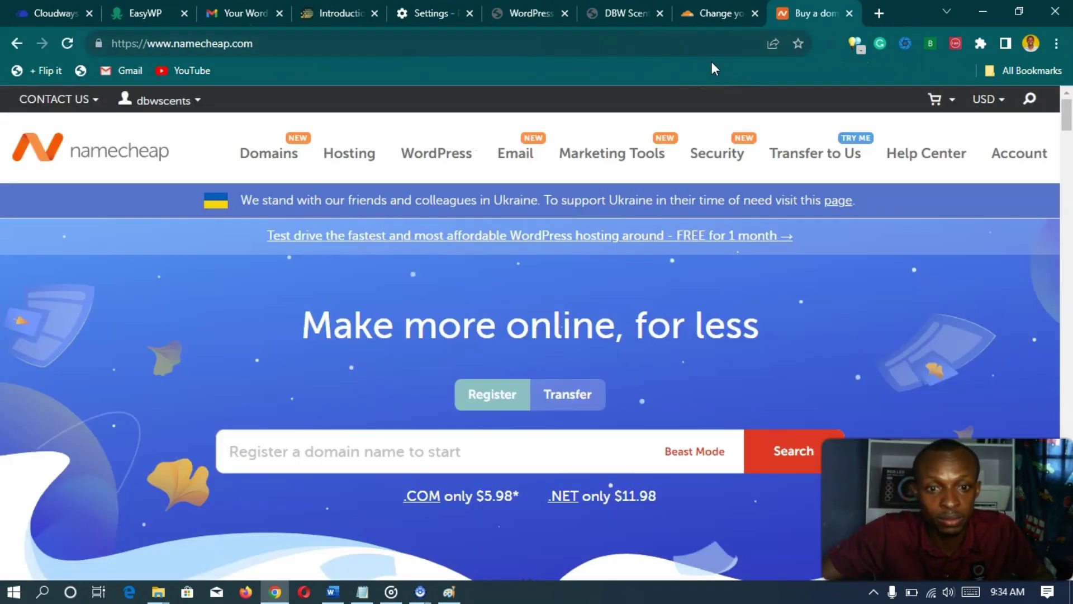
- Open the Namecheap account Dashboard and scroll to Recently Active, showing dbwscents.com
mouse_move(455, 158)
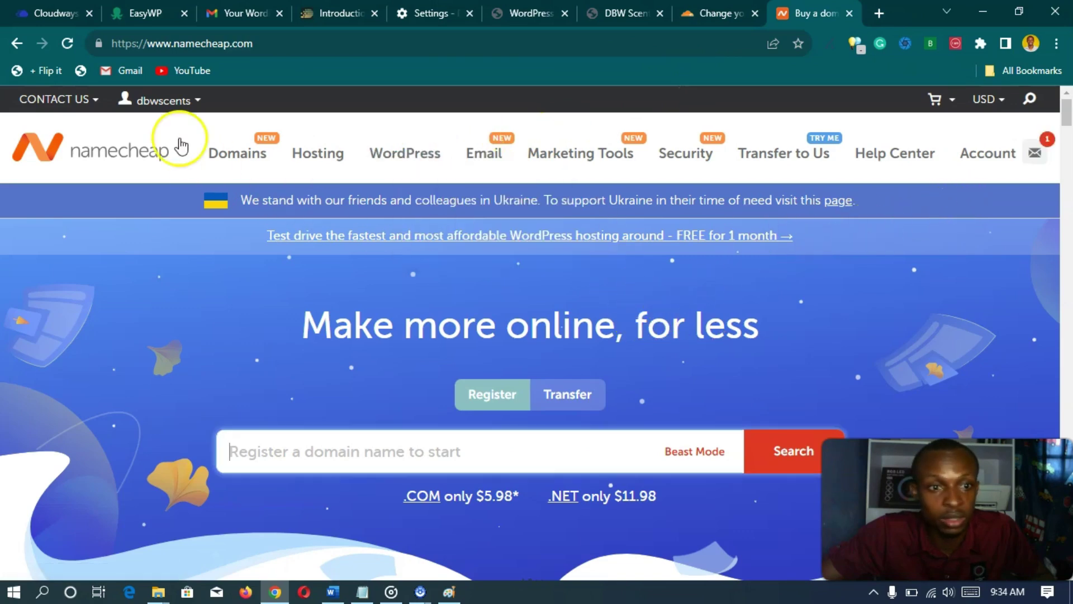
mouse_move(186, 99)
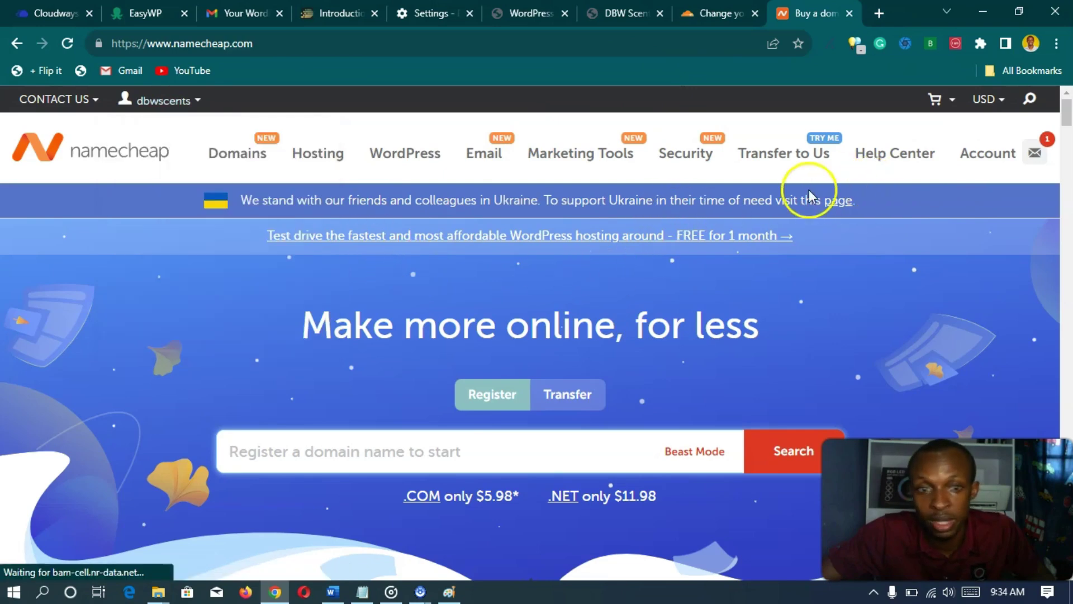
mouse_move(231, 167)
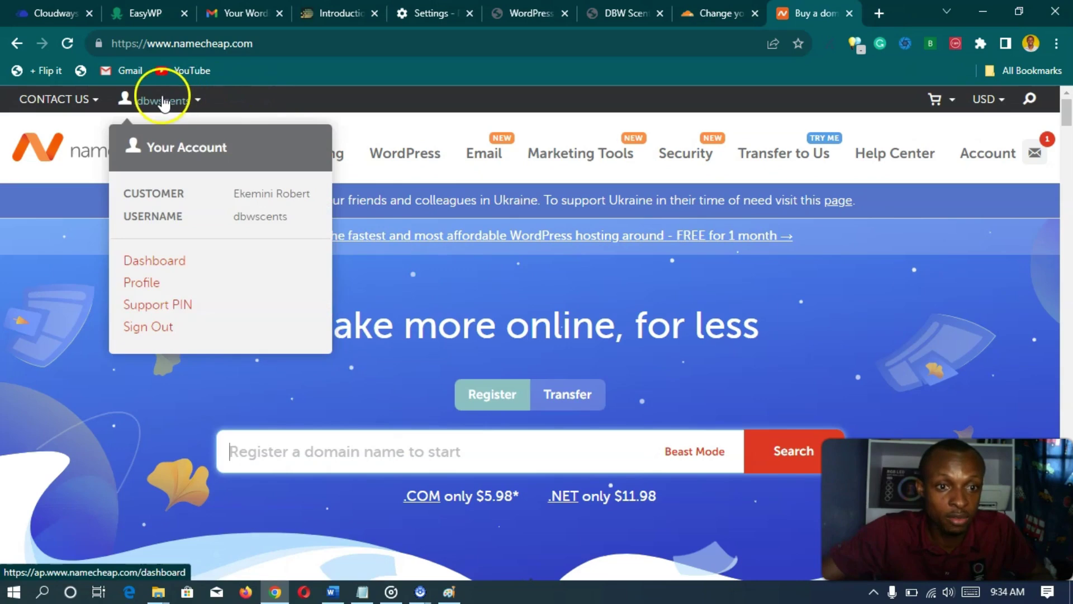
click(155, 261)
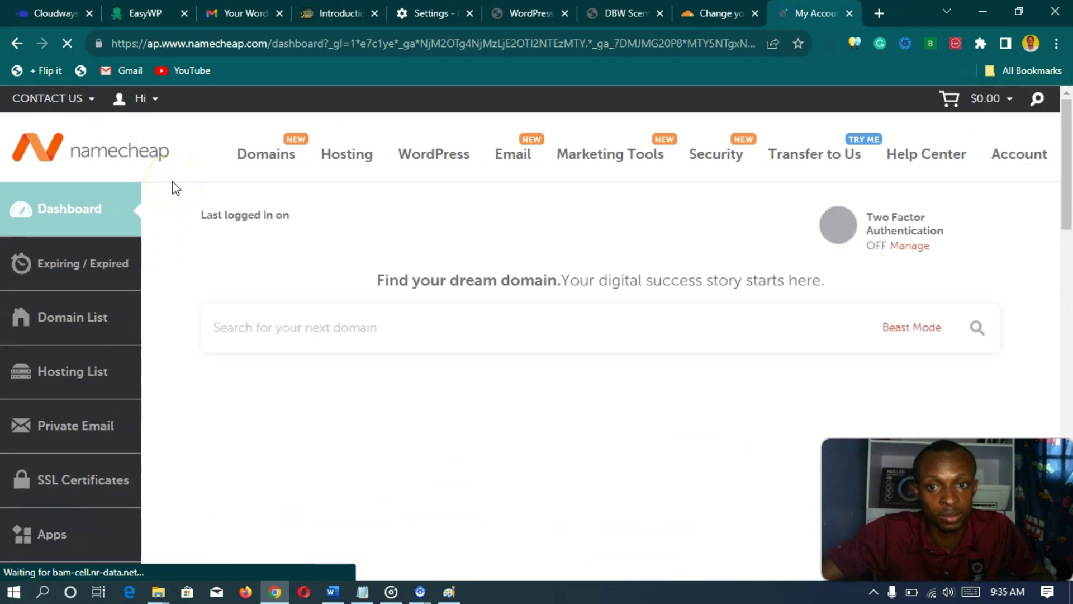
click(162, 255)
scroll(163, 256, down, 7)
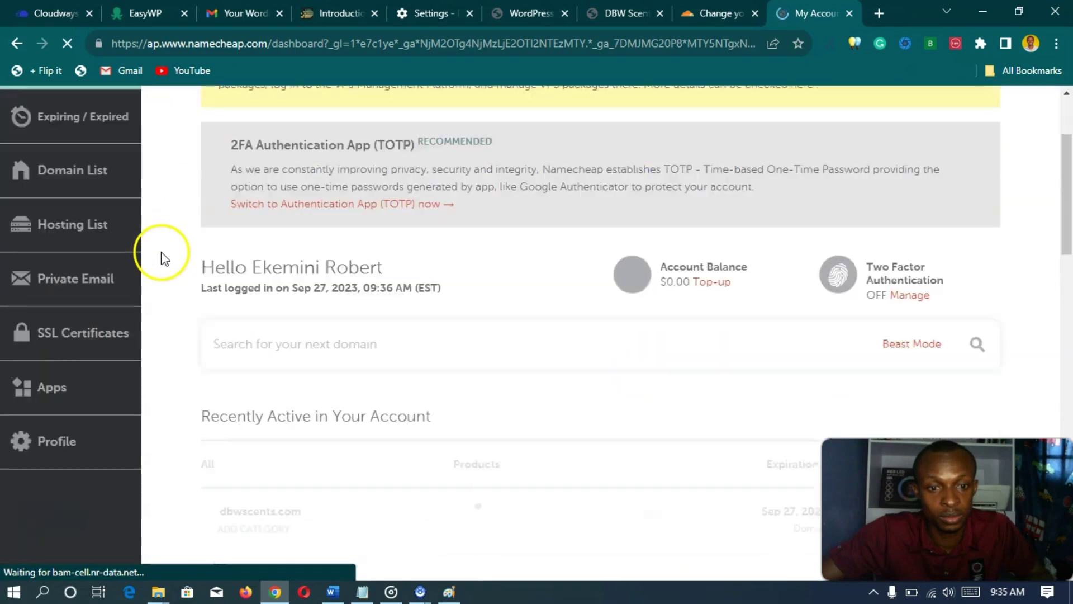
scroll(163, 257, down, 2)
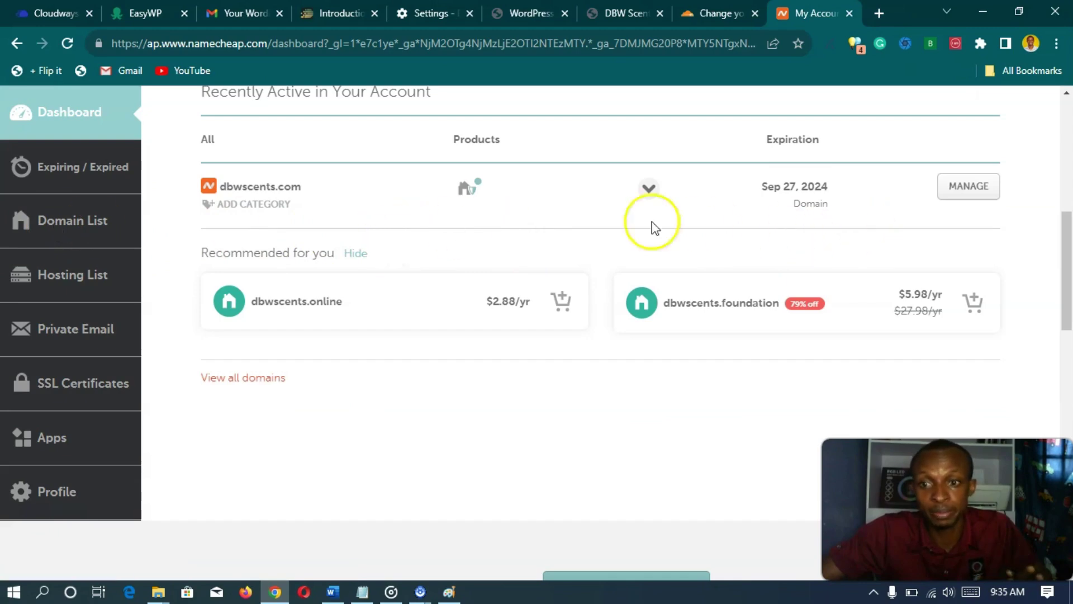
- Switch dbwscents.com's nameservers to Custom DNS and paste emerie.ns.cloudflare.com as the first
click(957, 197)
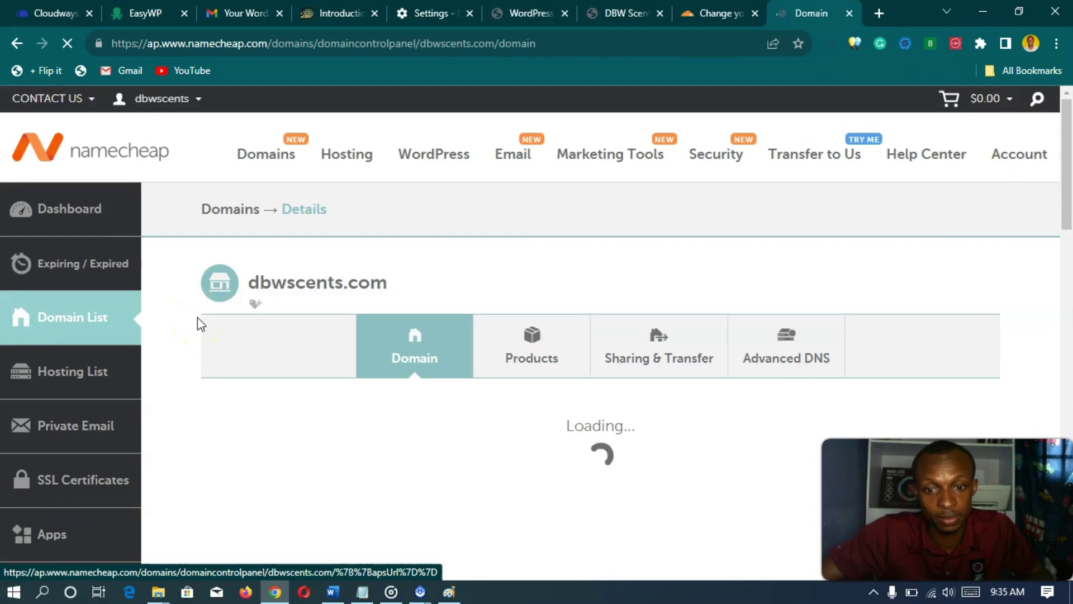
scroll(199, 324, down, 5)
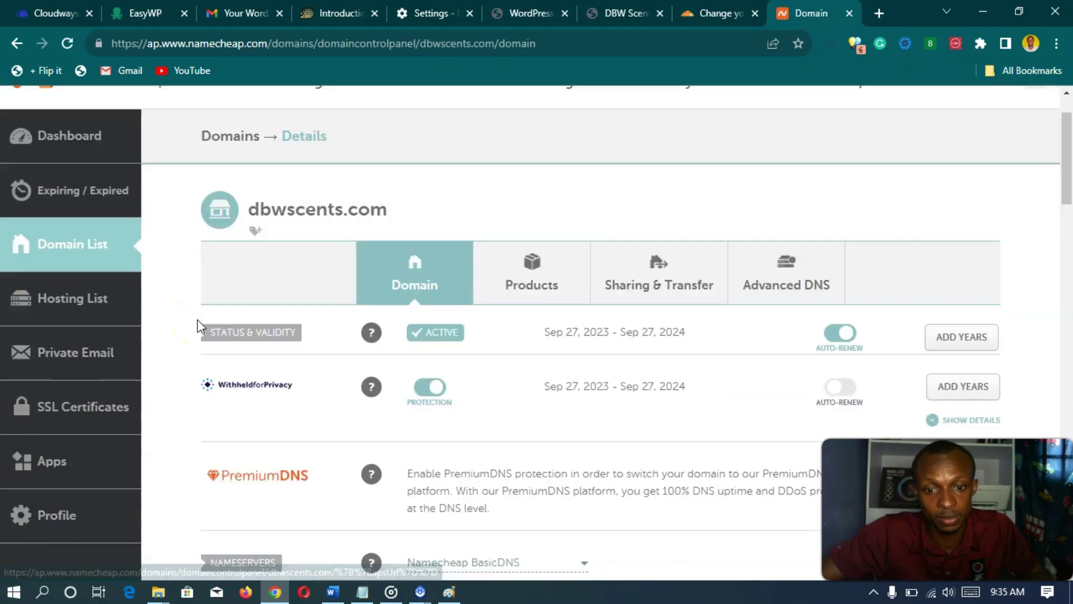
scroll(196, 305, down, 1)
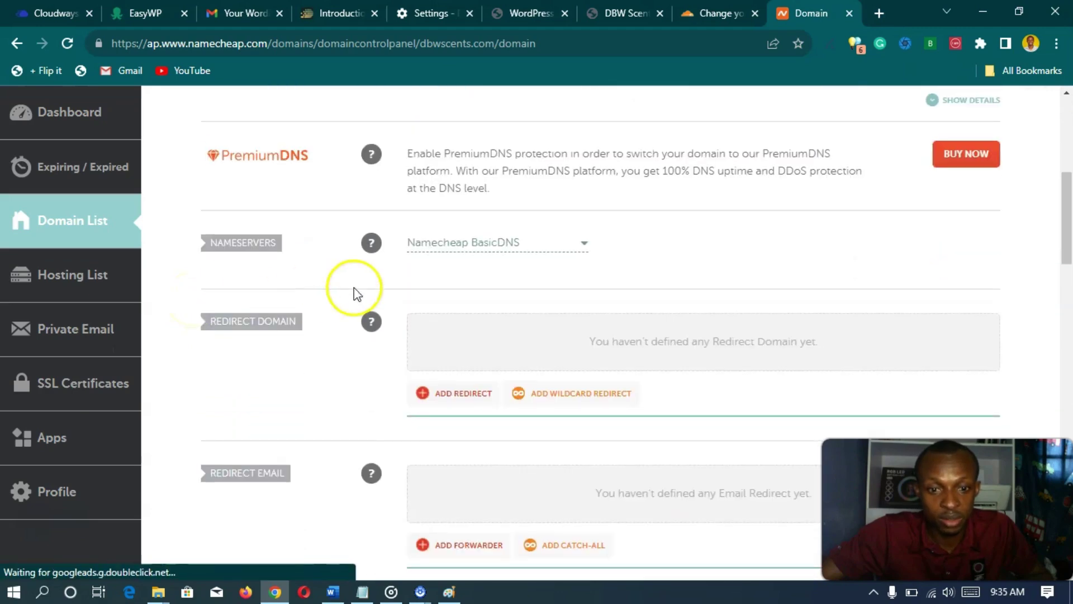
click(577, 255)
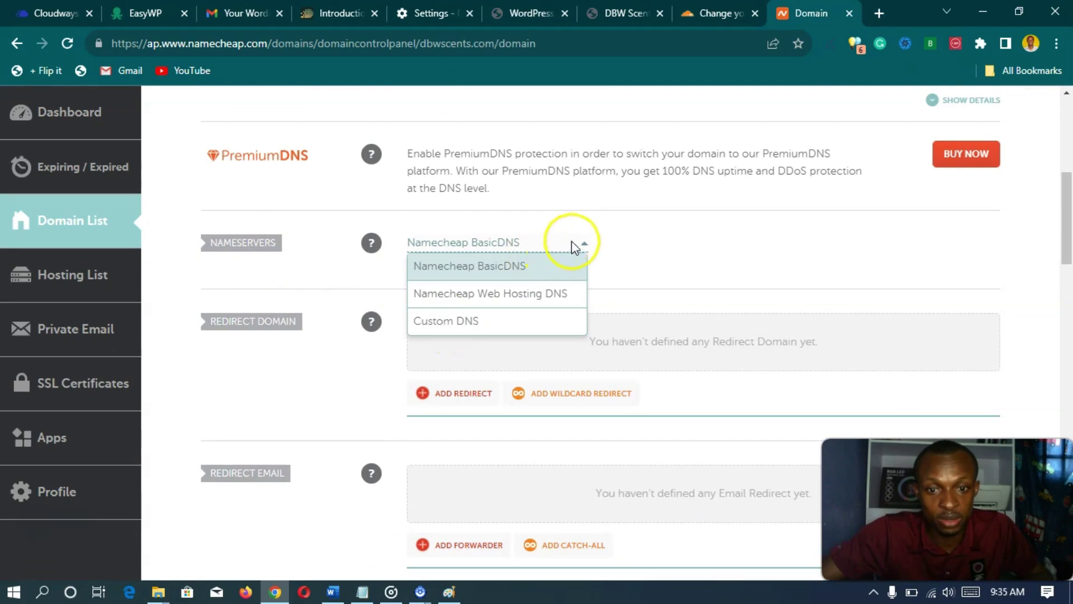
click(463, 317)
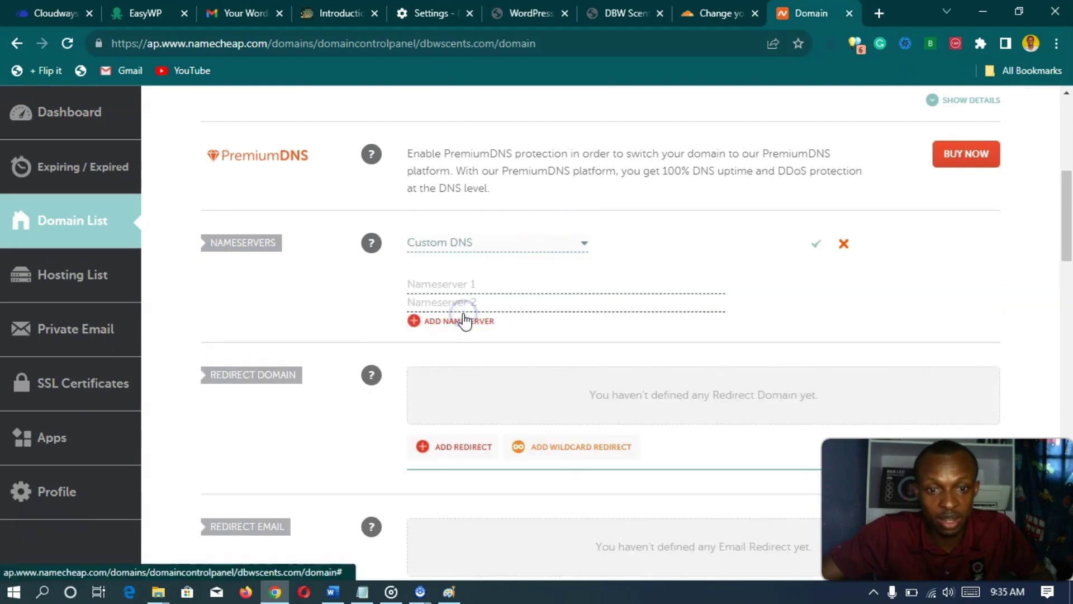
click(467, 279)
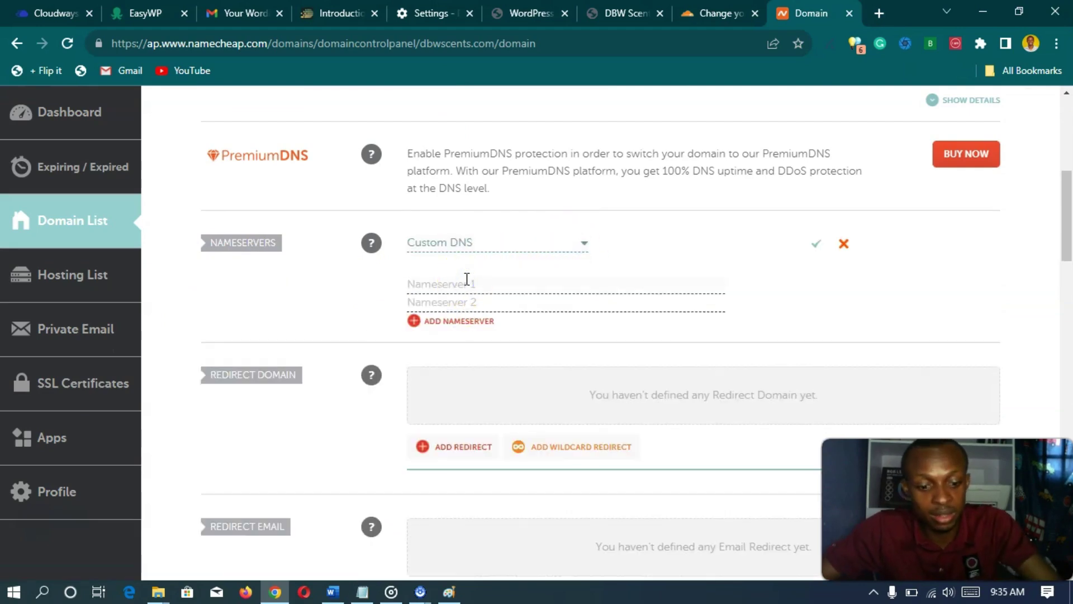
text(emerie.ns.cloudflare.com)
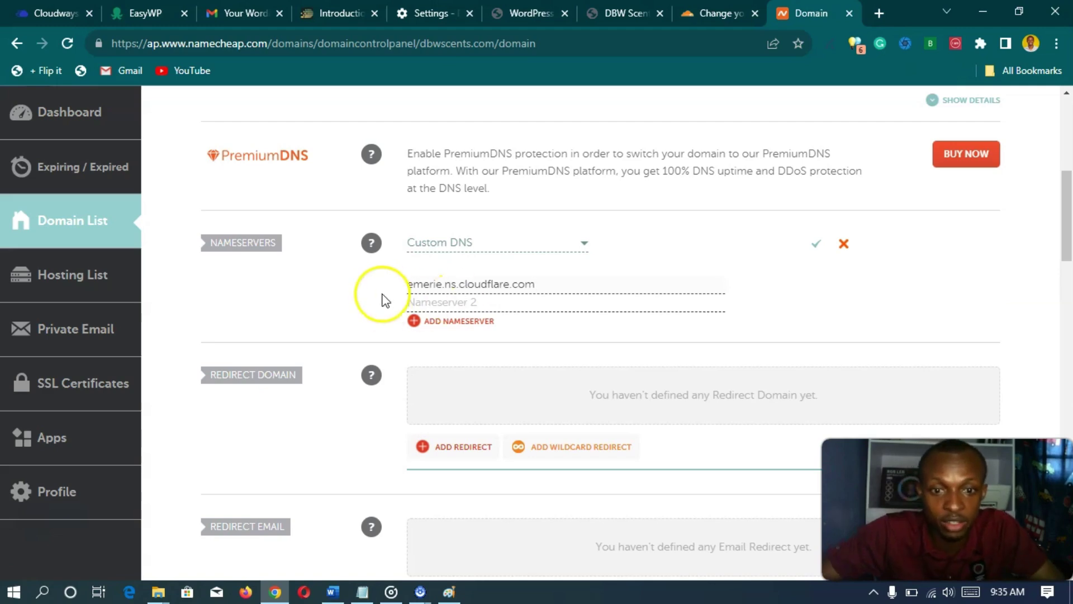
- Copy jonah.ns.cloudflare.com from Cloudflare, enter it as the second nameserver, and save
click(708, 16)
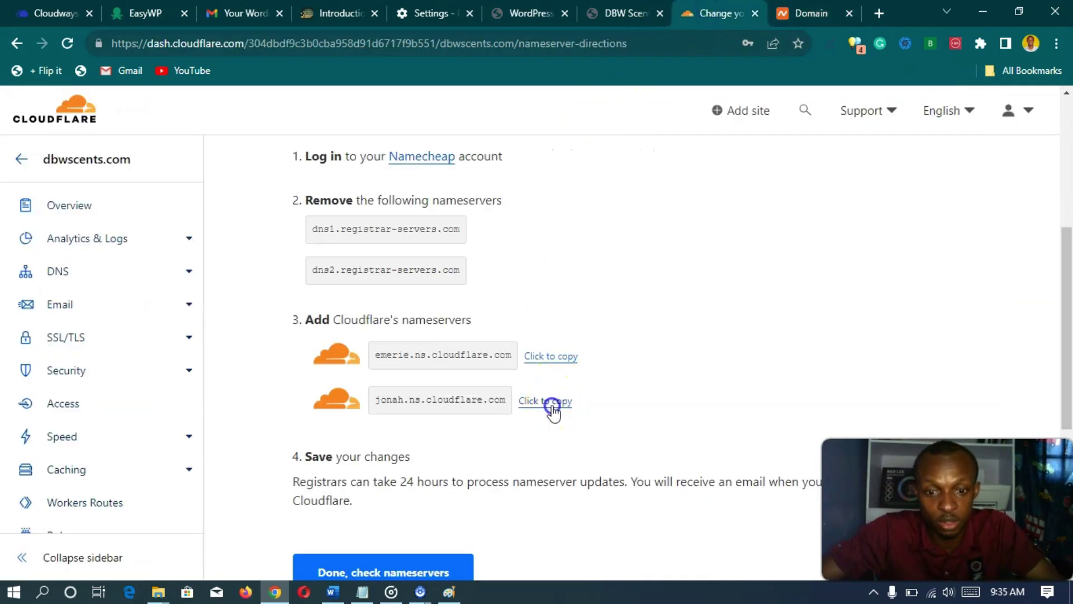
click(552, 404)
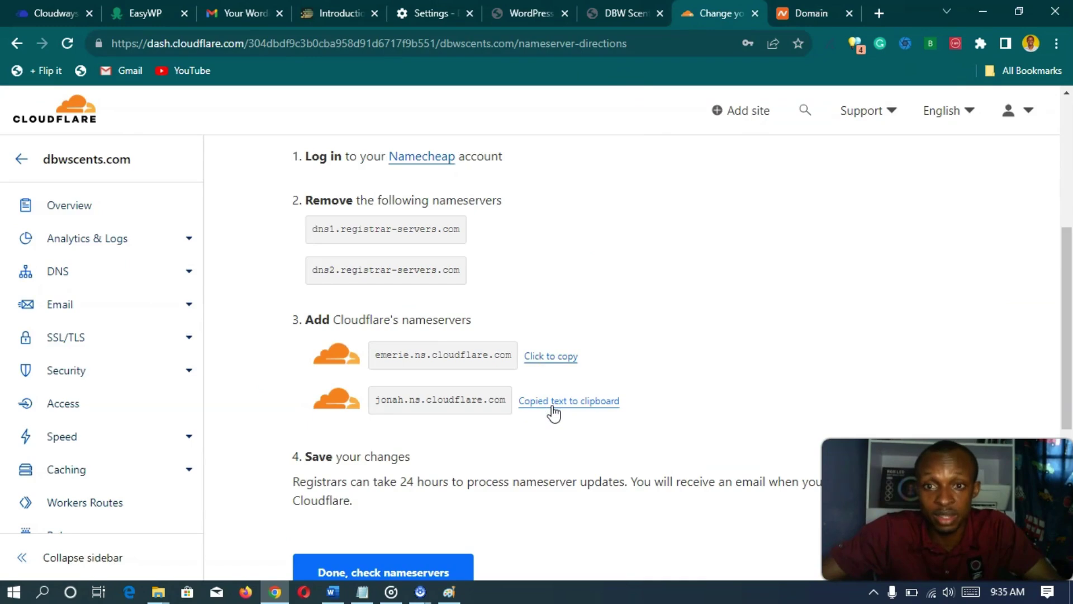
click(782, 14)
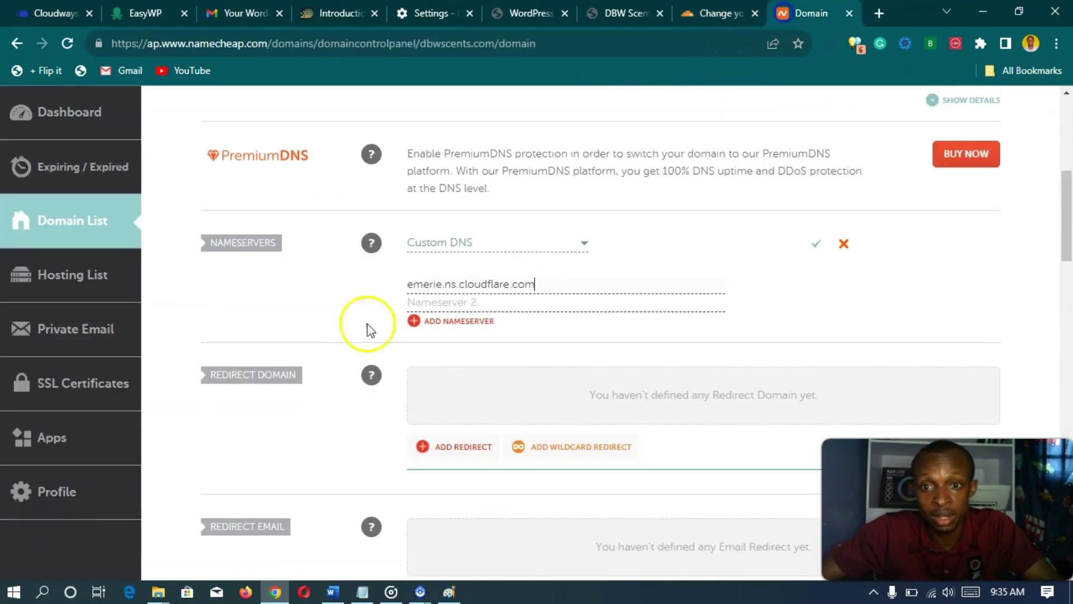
click(454, 302)
key(ctrl+v)
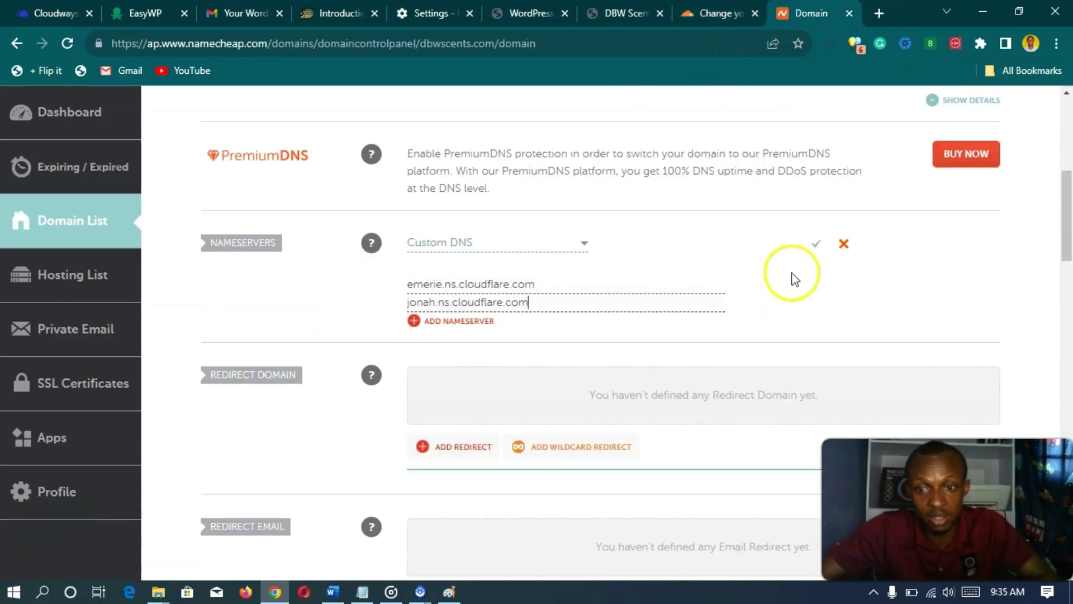
click(817, 246)
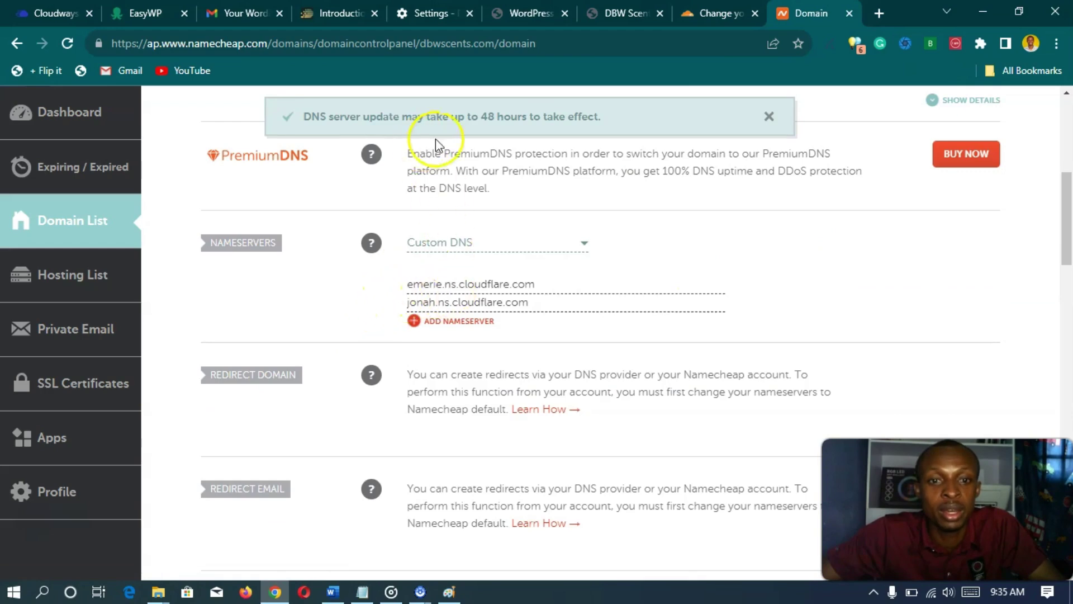
scroll(364, 360, up, 3)
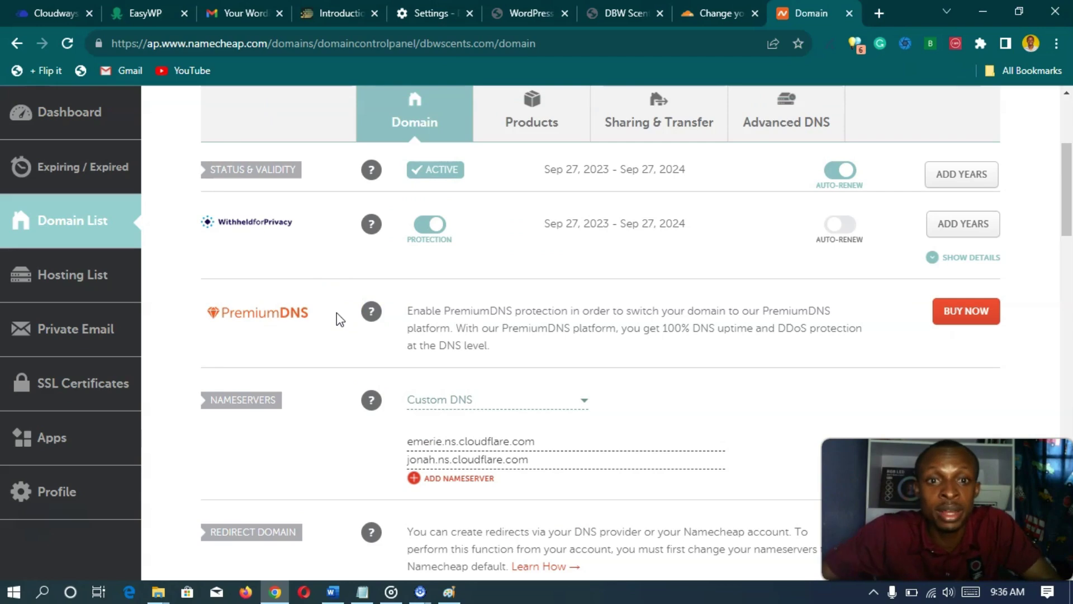
click(610, 15)
- Check WordPress Updates shows 6.3.1 is current, then view the EasyWP credentials email in Gmail
click(528, 14)
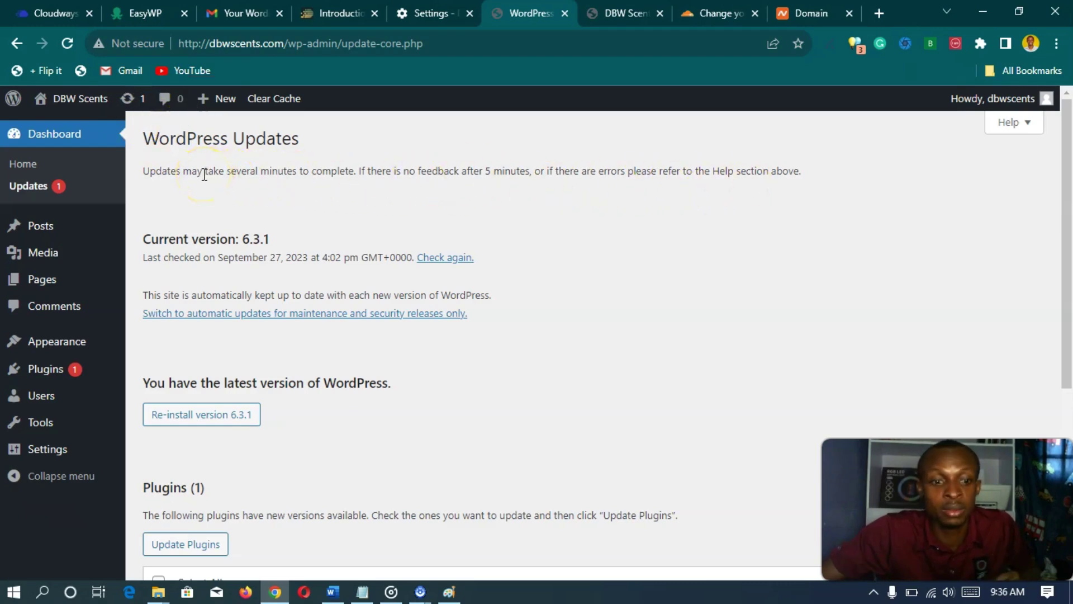
scroll(156, 352, down, 8)
scroll(149, 345, up, 8)
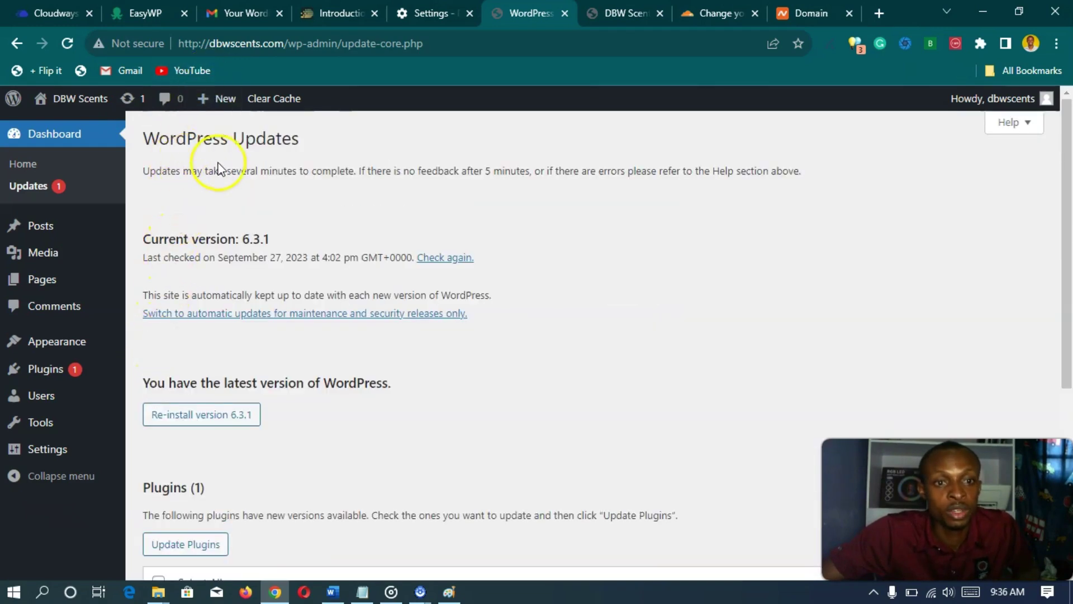
click(255, 11)
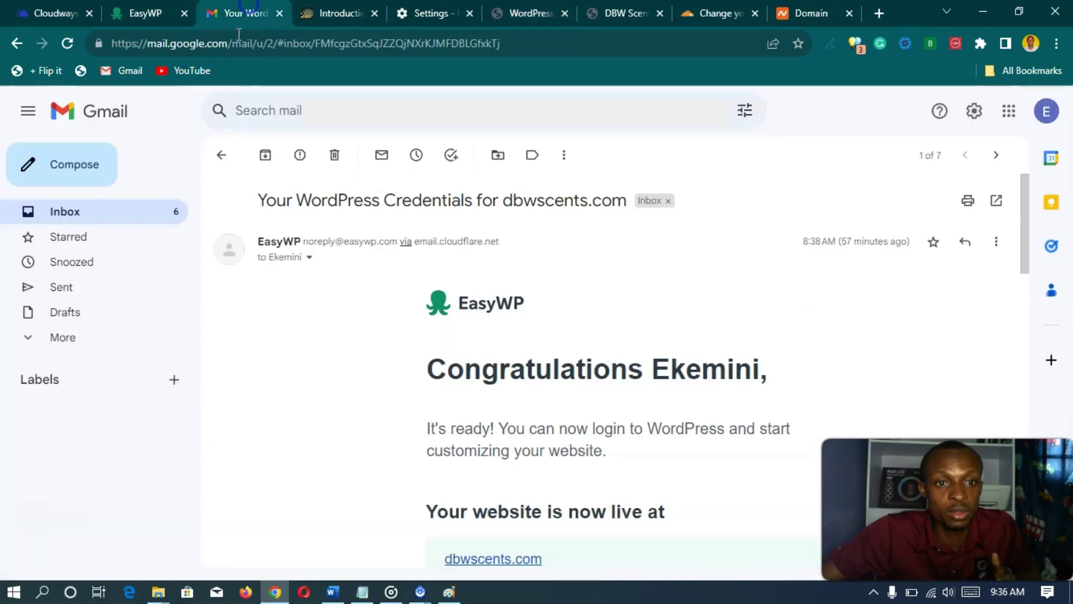
- Open Cloudflare's 'Please verify your email address' email from the inbox and follow its verification link
click(220, 157)
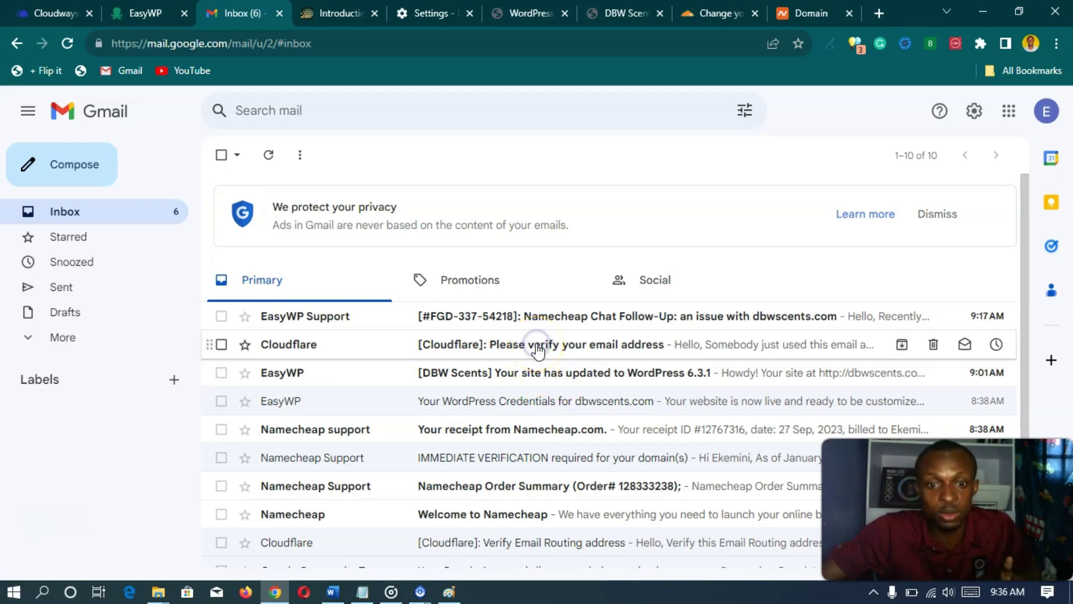
click(538, 346)
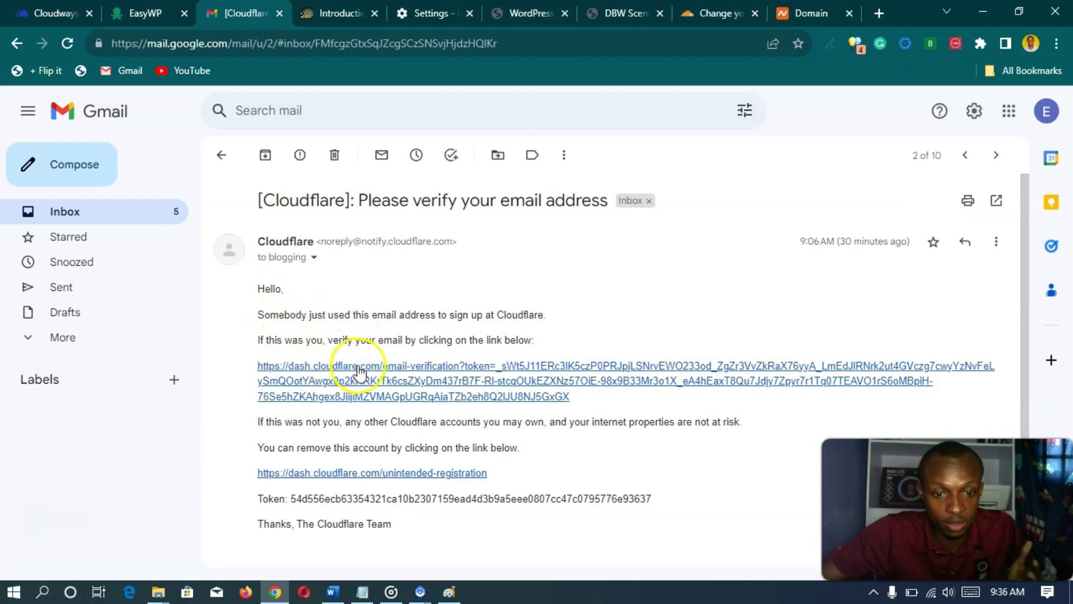
click(379, 378)
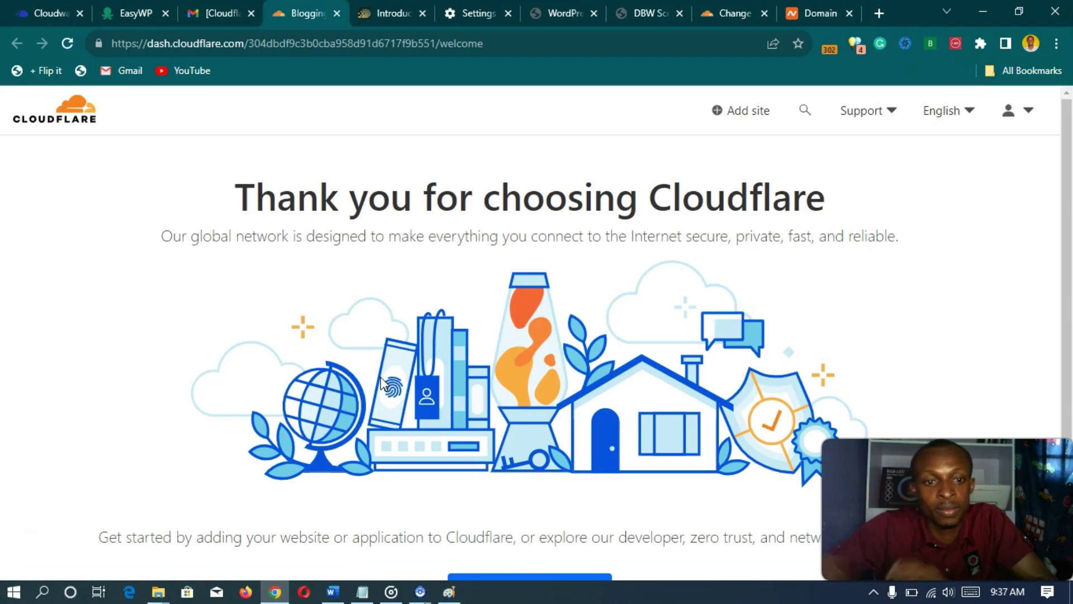
scroll(383, 385, down, 2)
scroll(384, 385, up, 2)
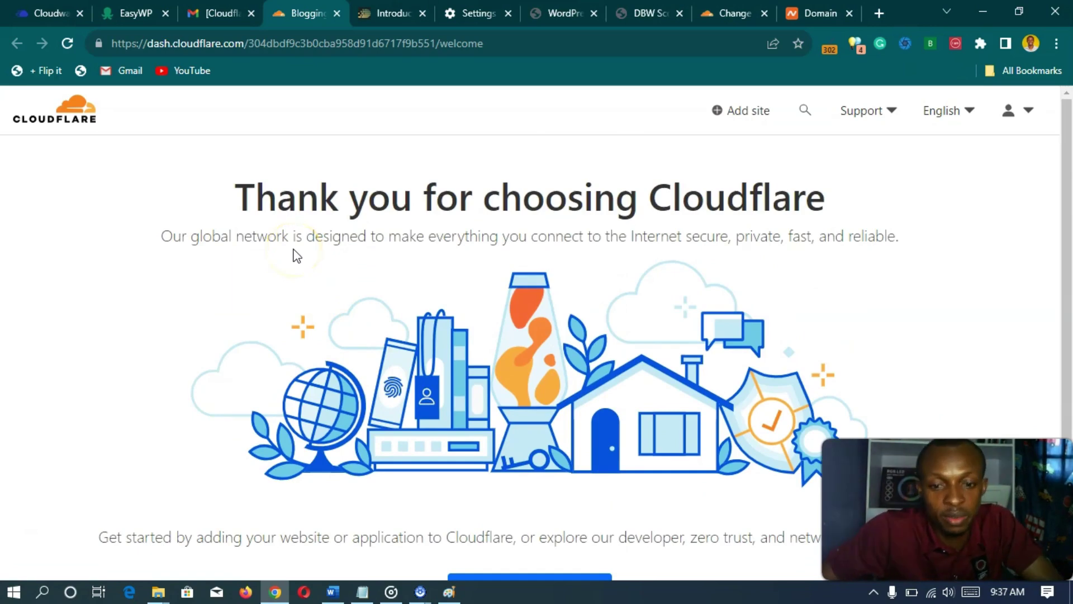
click(215, 10)
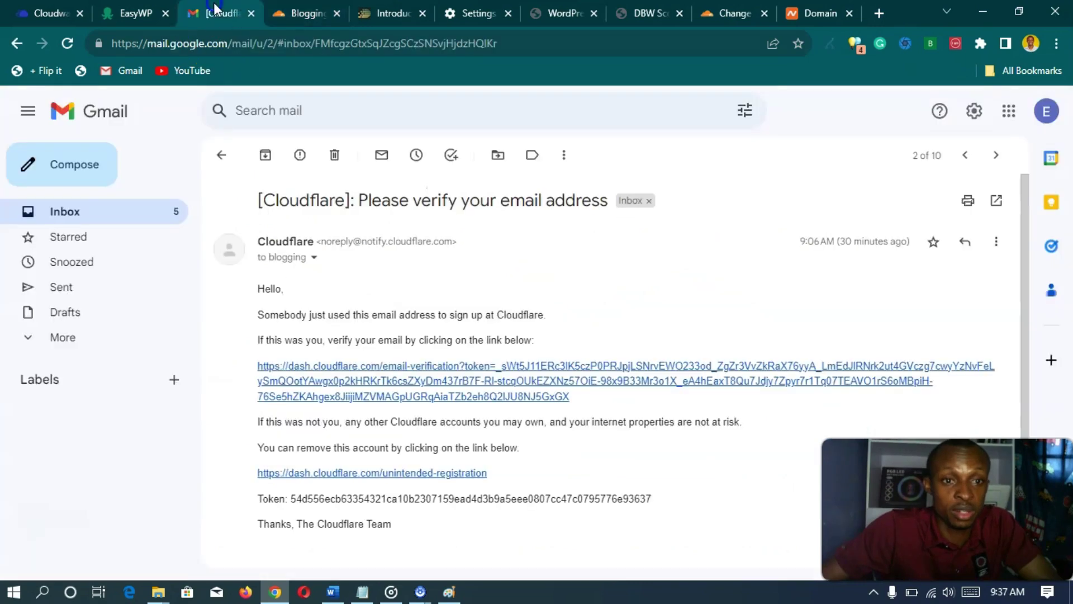
- Return to the Gmail inbox, refresh it, and expand the full folder list with More
click(230, 161)
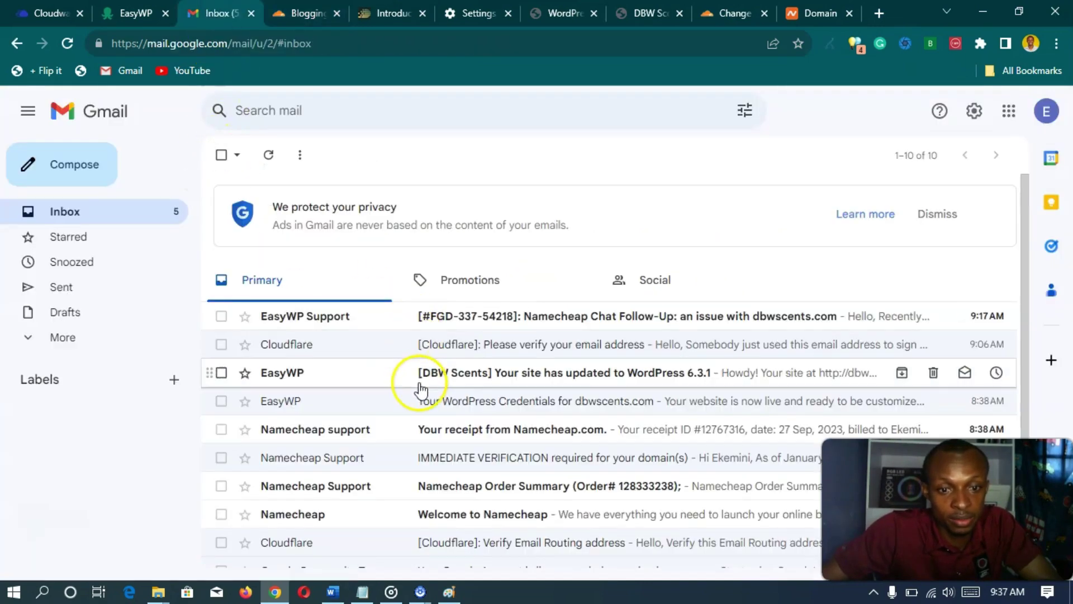
click(269, 155)
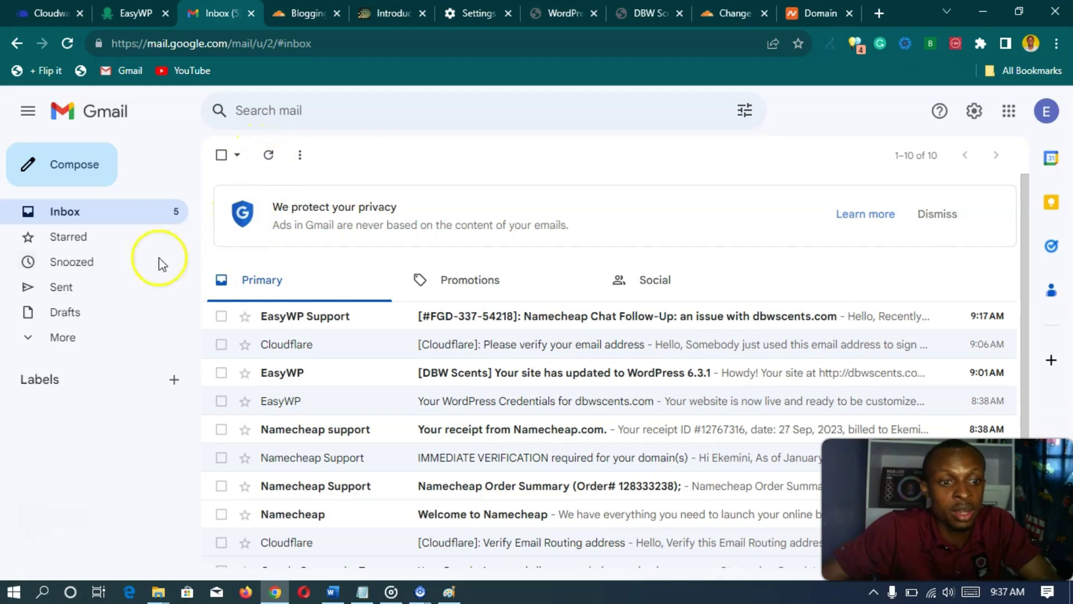
click(68, 336)
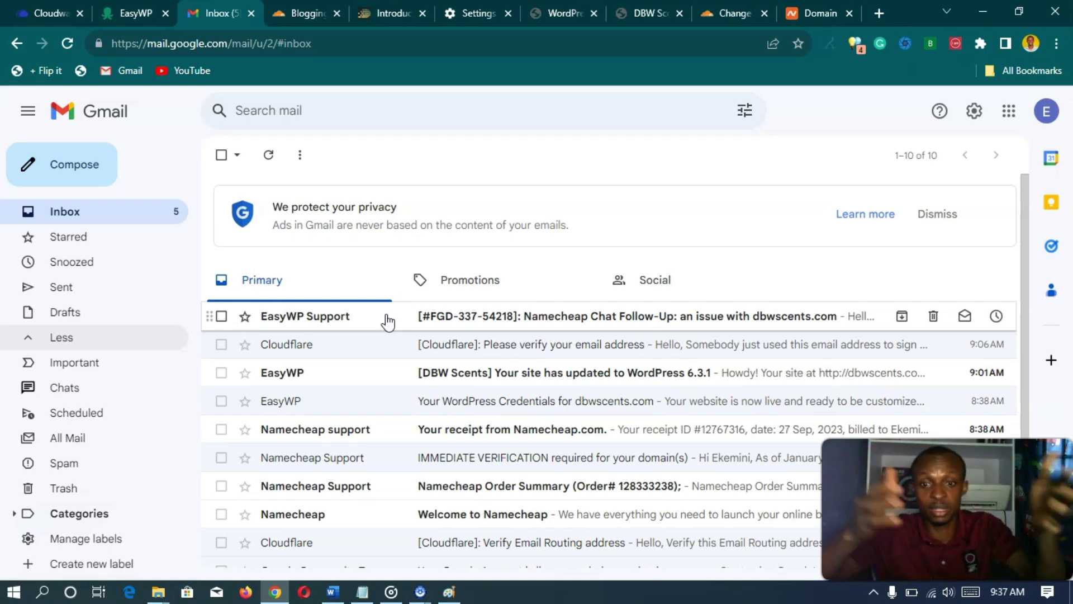
- Read through Cloudflare's nameserver directions, then refresh the Gmail inbox to check for new mail
click(719, 12)
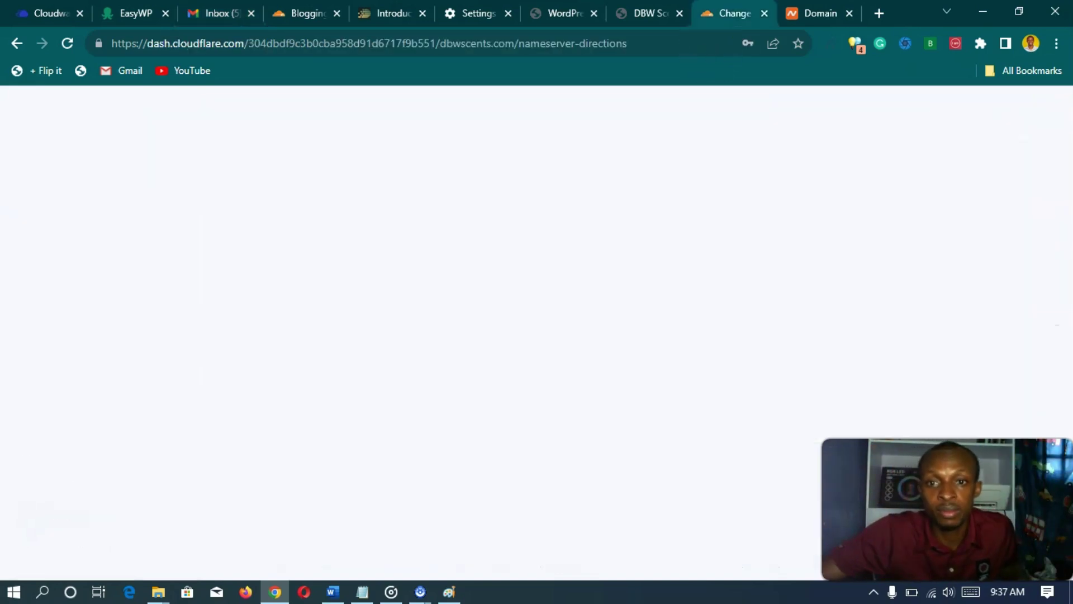
scroll(276, 352, down, 4)
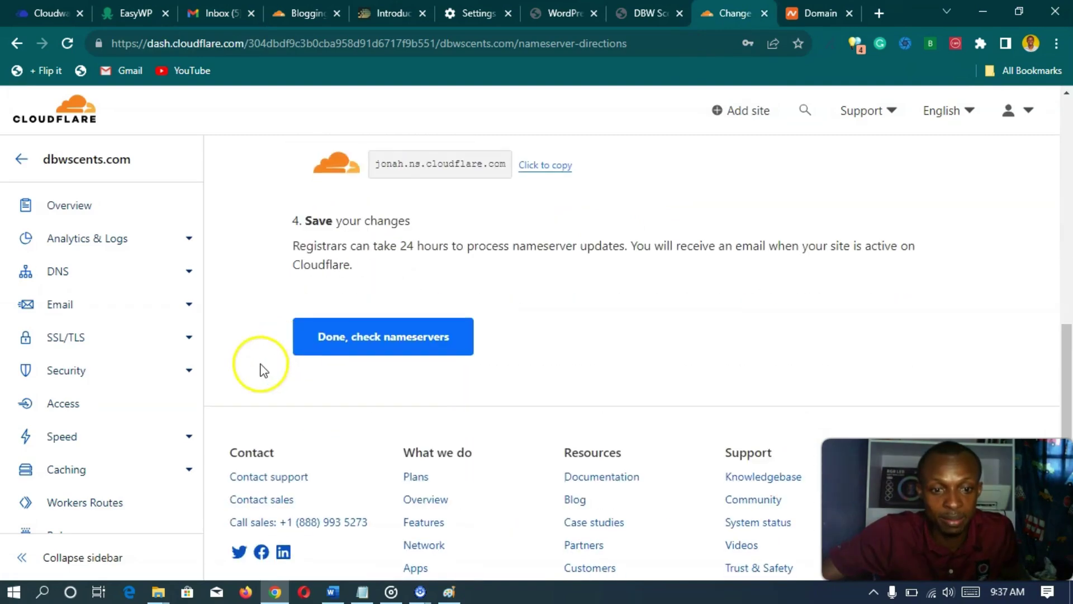
scroll(260, 366, up, 9)
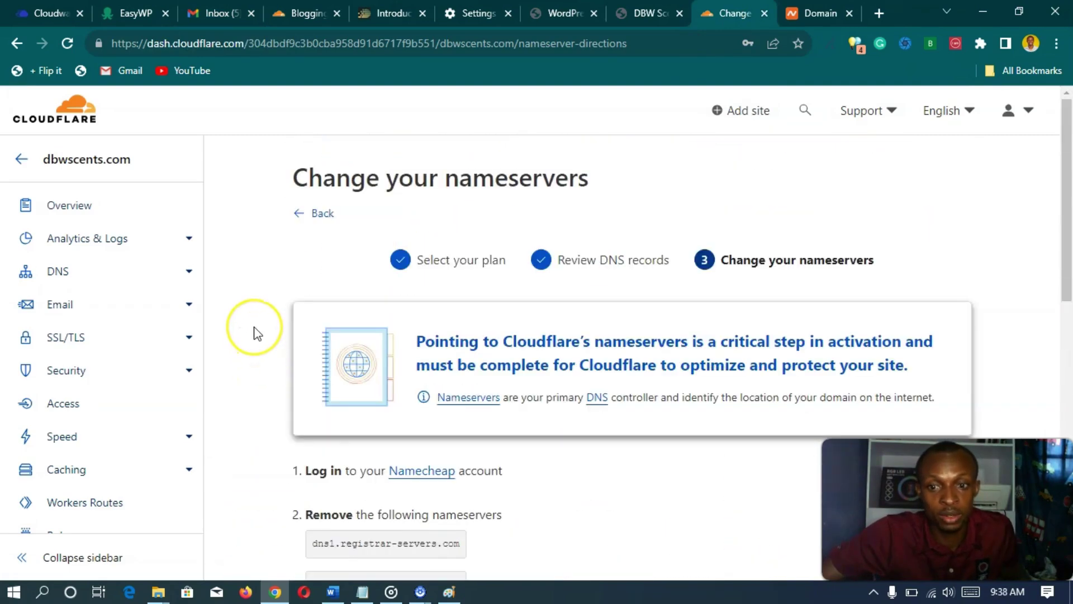
scroll(255, 332, down, 6)
scroll(254, 332, down, 4)
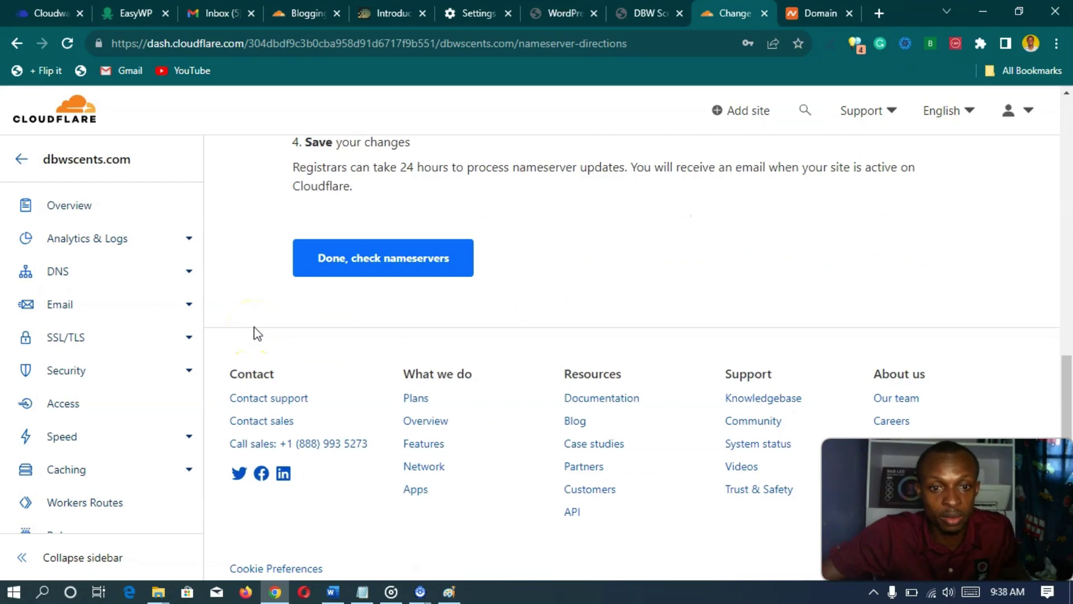
scroll(254, 333, up, 7)
scroll(257, 334, down, 3)
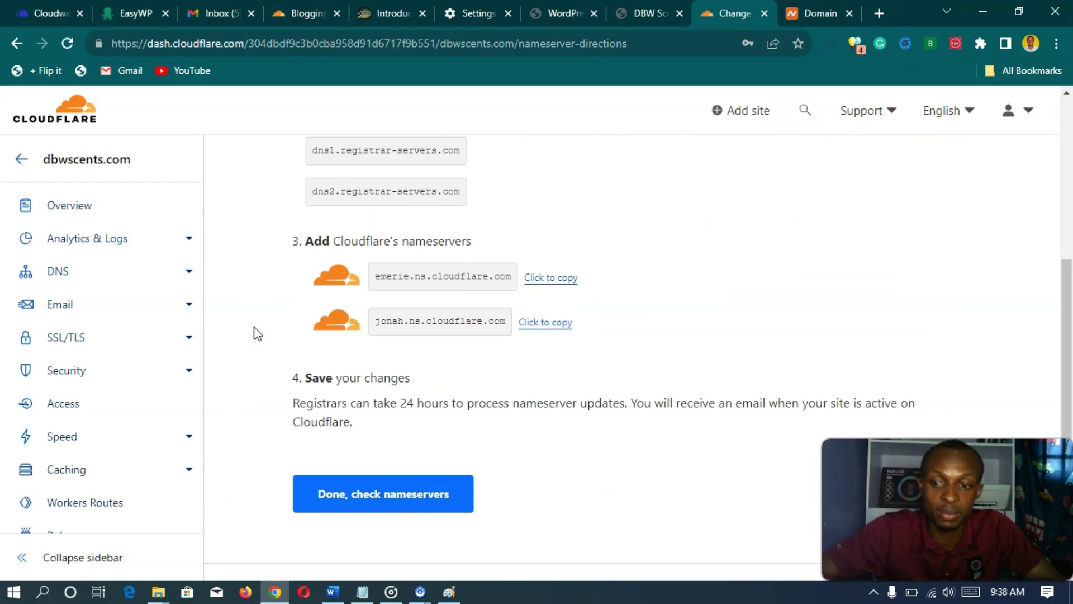
key(ctrl+3)
click(269, 156)
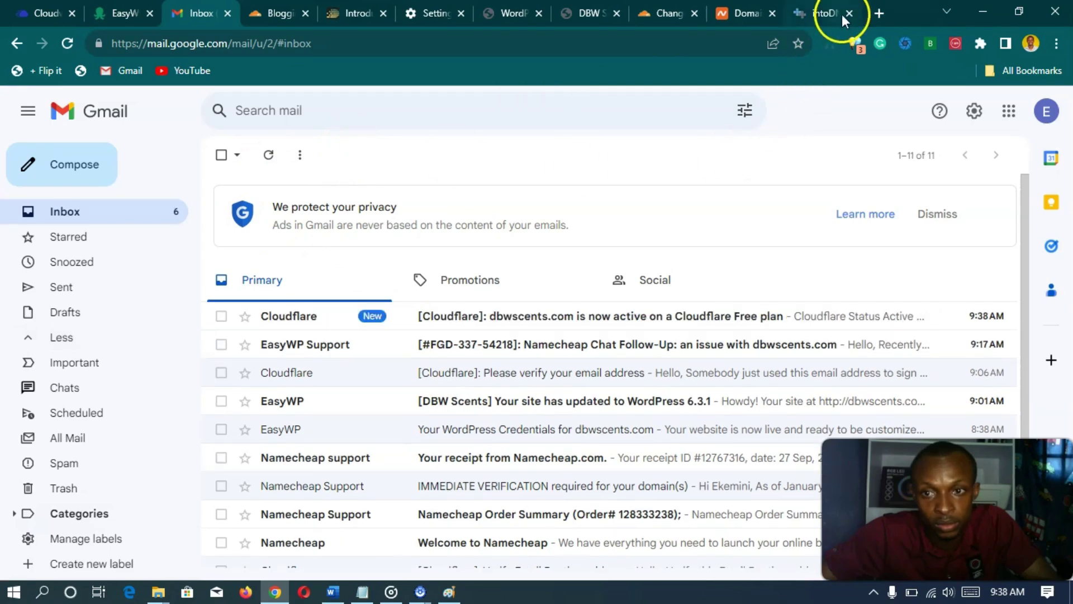
- Close the extra tab and read the '[Cloudflare]: dbwscents.com is now active' email
click(843, 14)
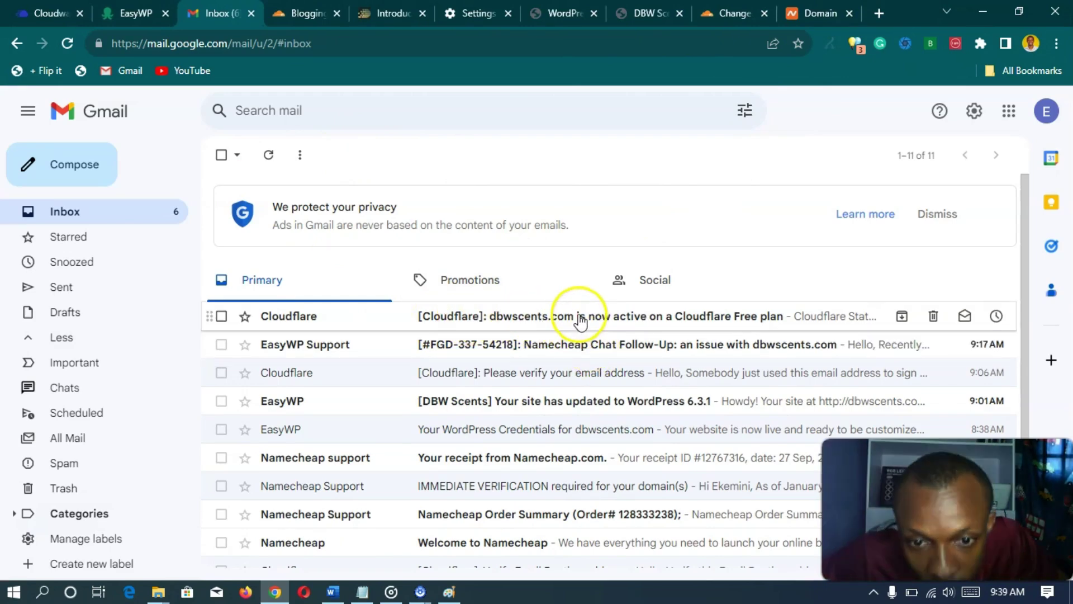
click(508, 315)
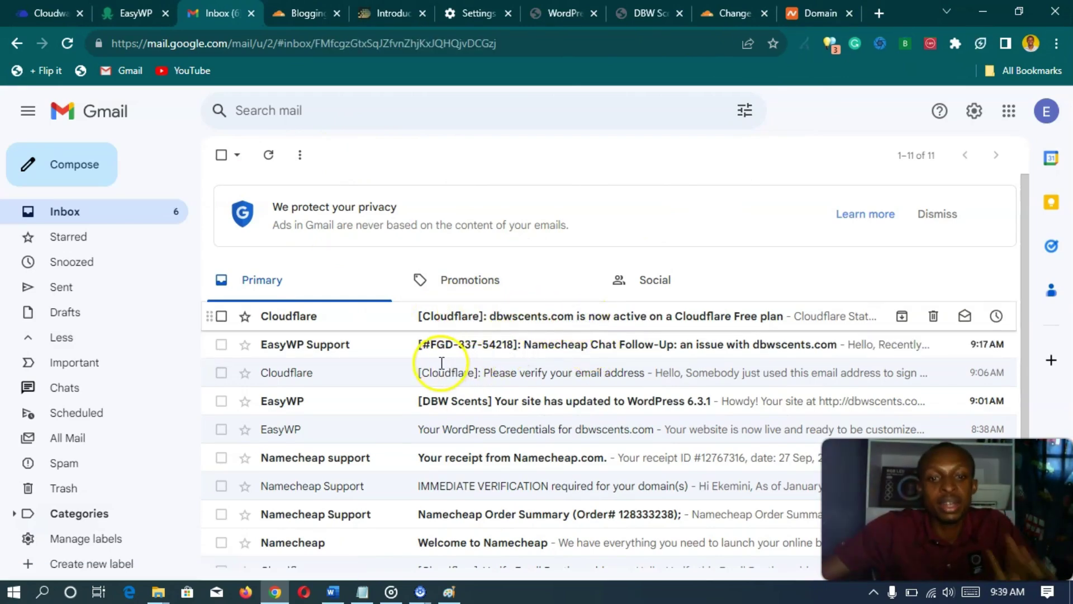
scroll(439, 353, down, 8)
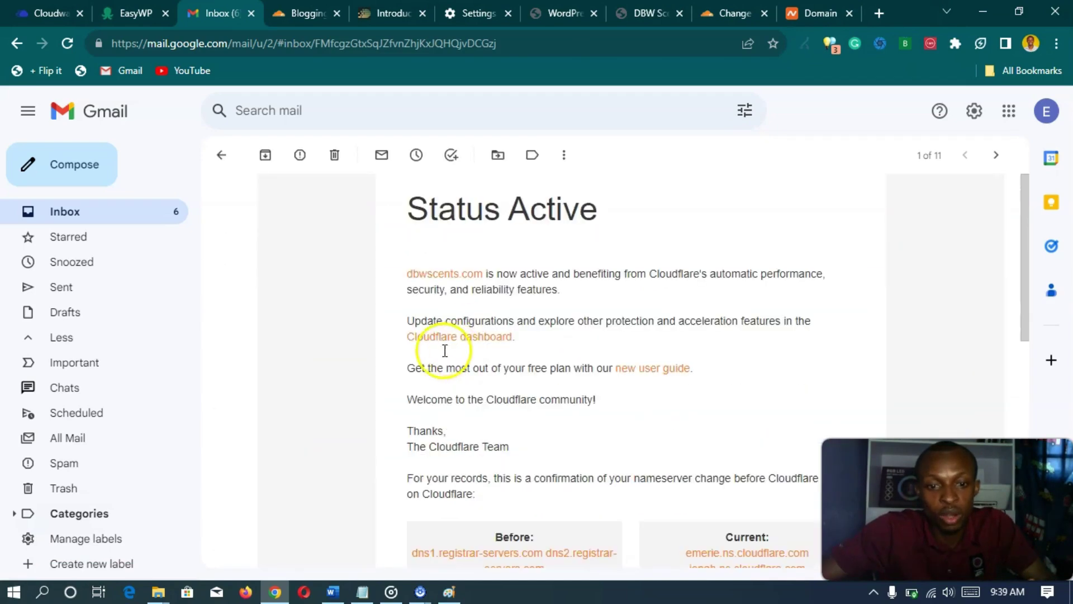
scroll(508, 376, up, 8)
- Open the dbwscents.com overview reporting 'Great news! Cloudflare is now protecting your site'
click(718, 14)
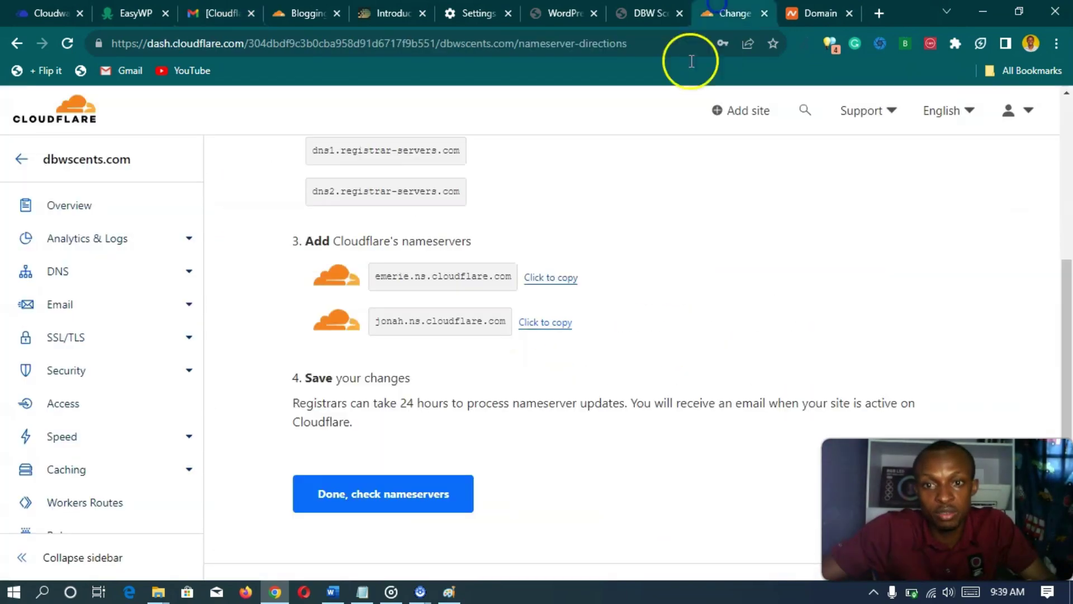
scroll(350, 230, up, 6)
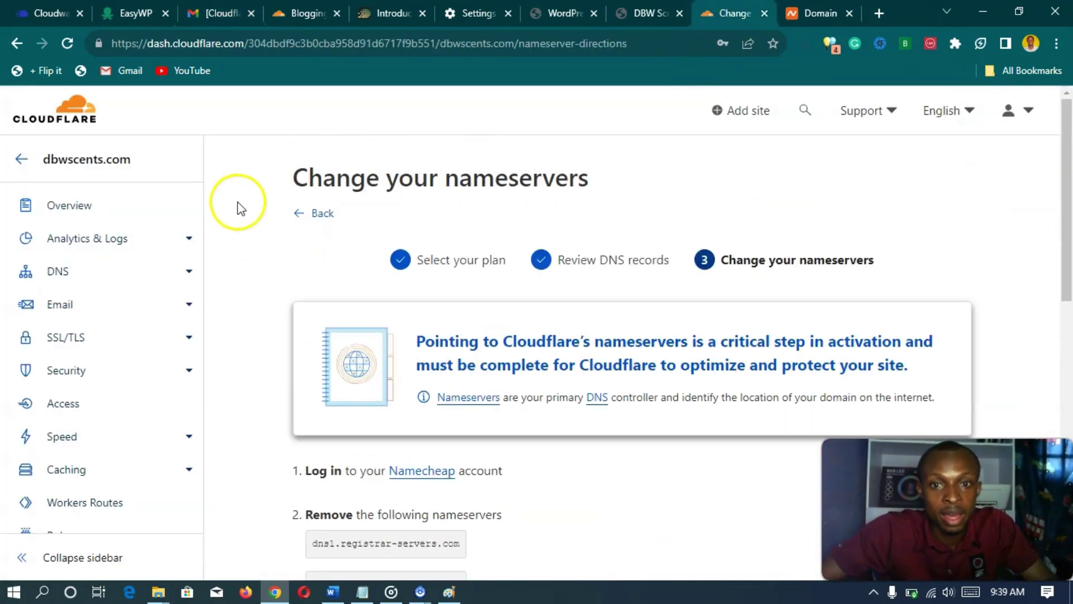
click(70, 209)
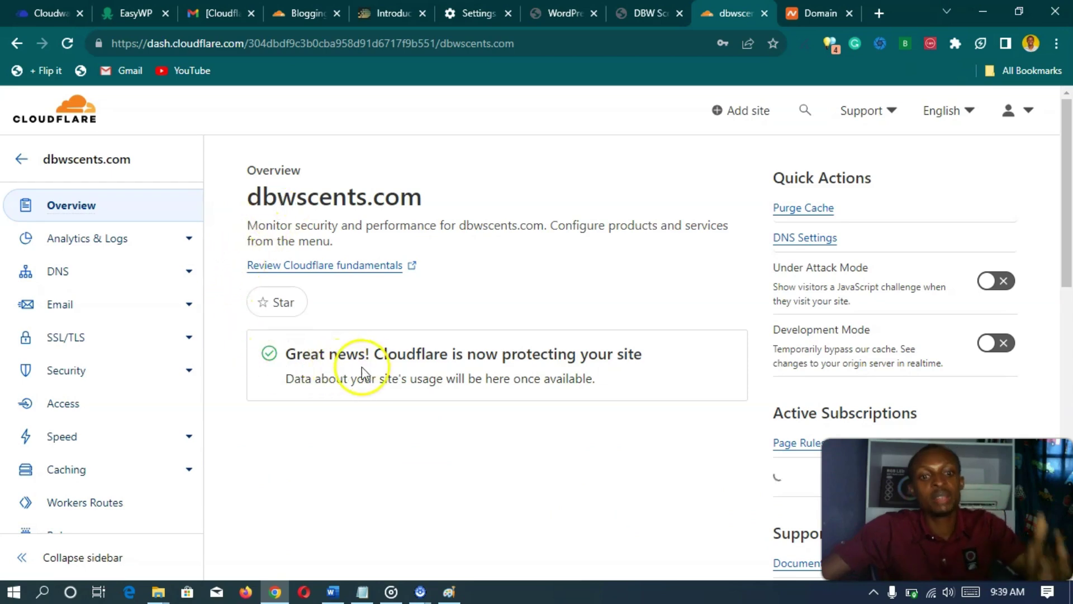
scroll(425, 335, down, 1)
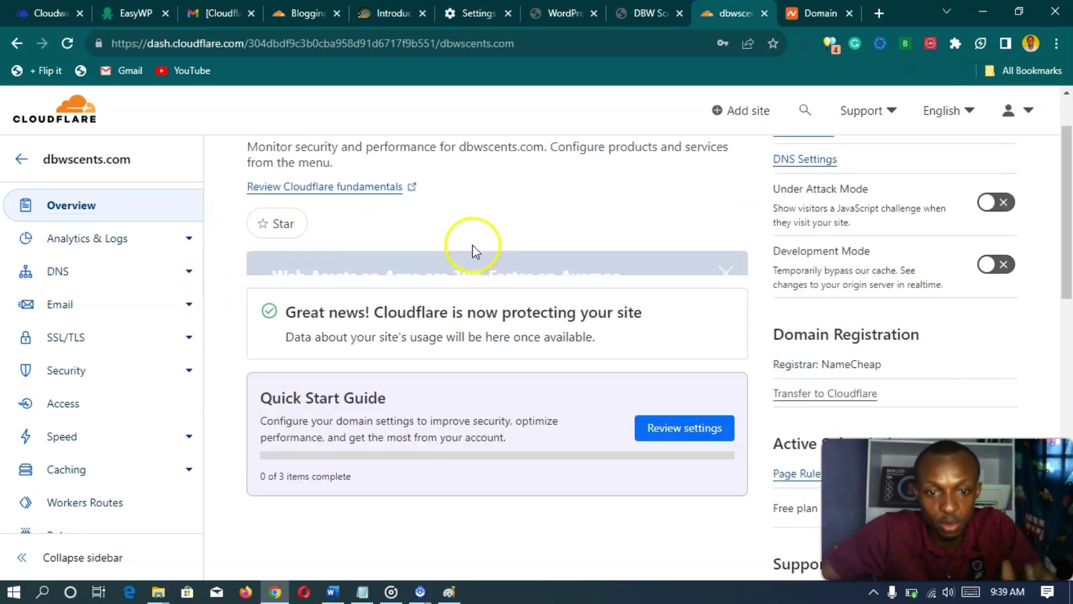
scroll(464, 313, down, 4)
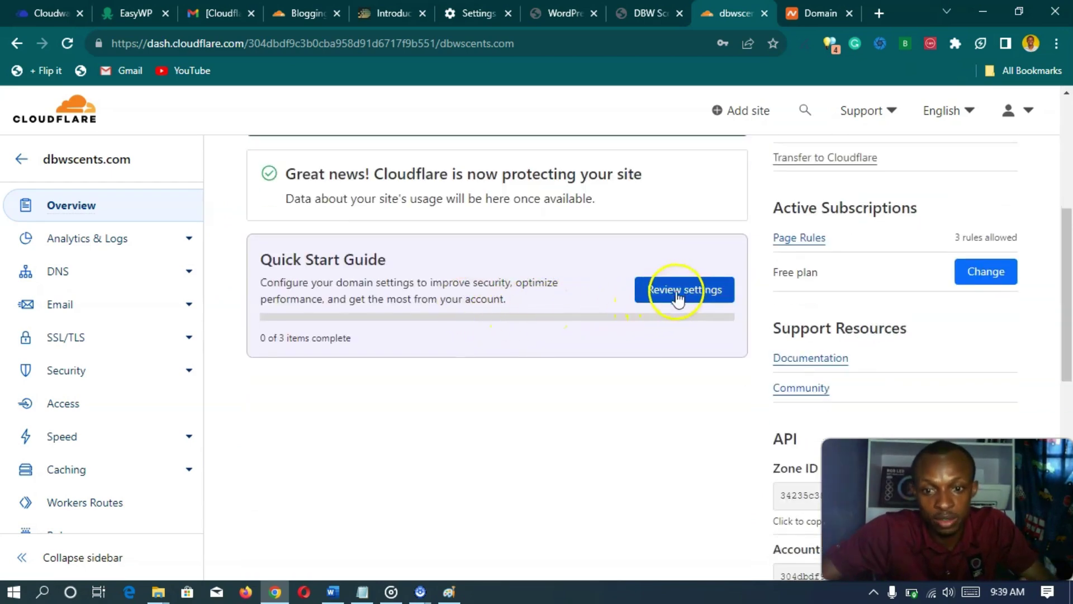
- Work through the Quick Start Guide, saving Always Use HTTPS and Brotli, then finish it
click(680, 293)
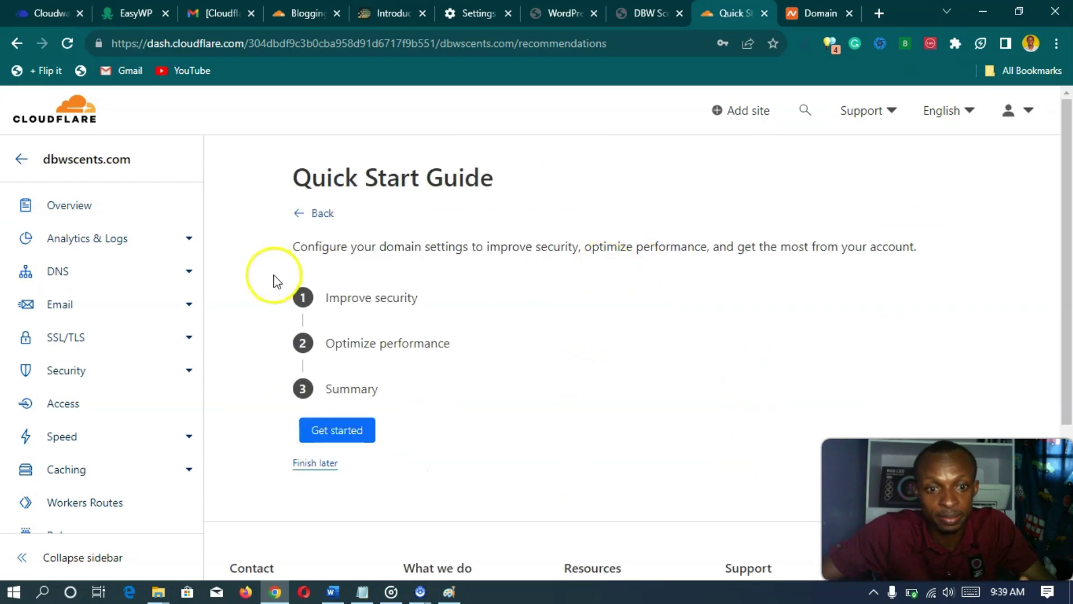
click(320, 302)
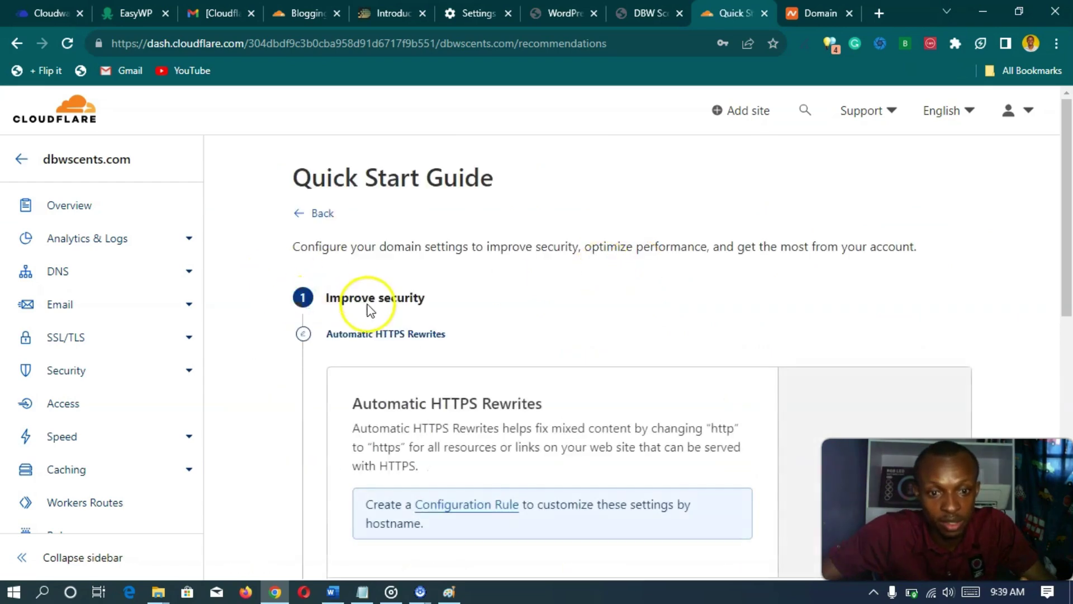
scroll(367, 305, down, 3)
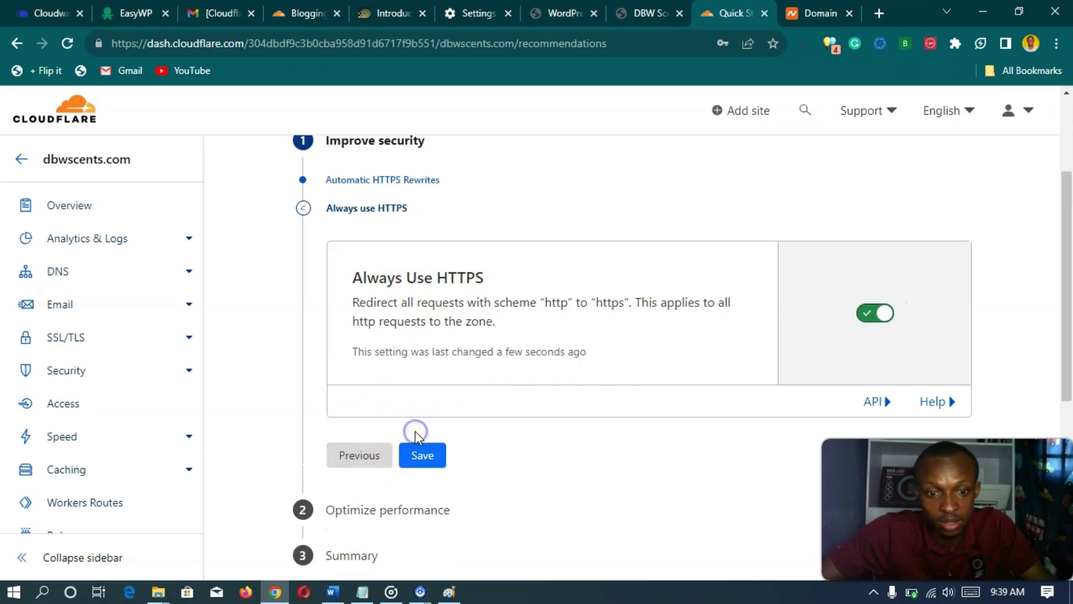
click(424, 460)
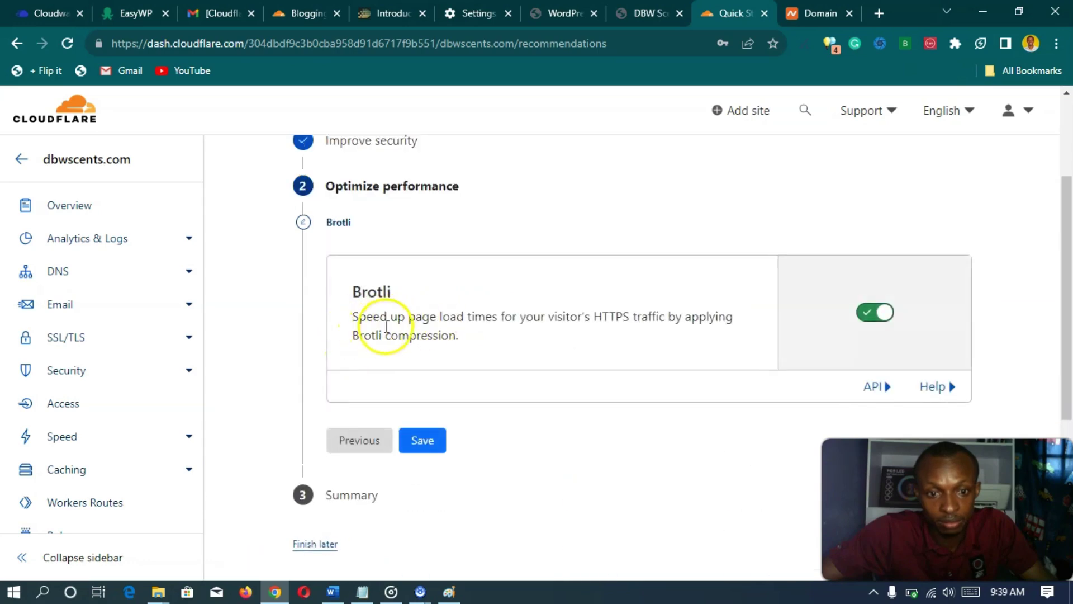
click(431, 447)
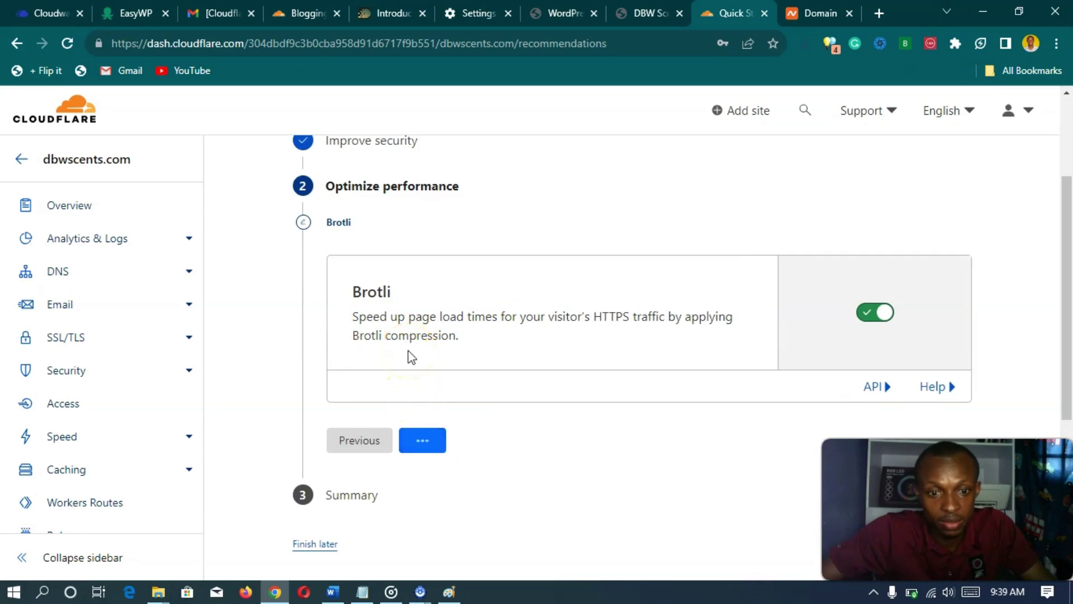
click(360, 398)
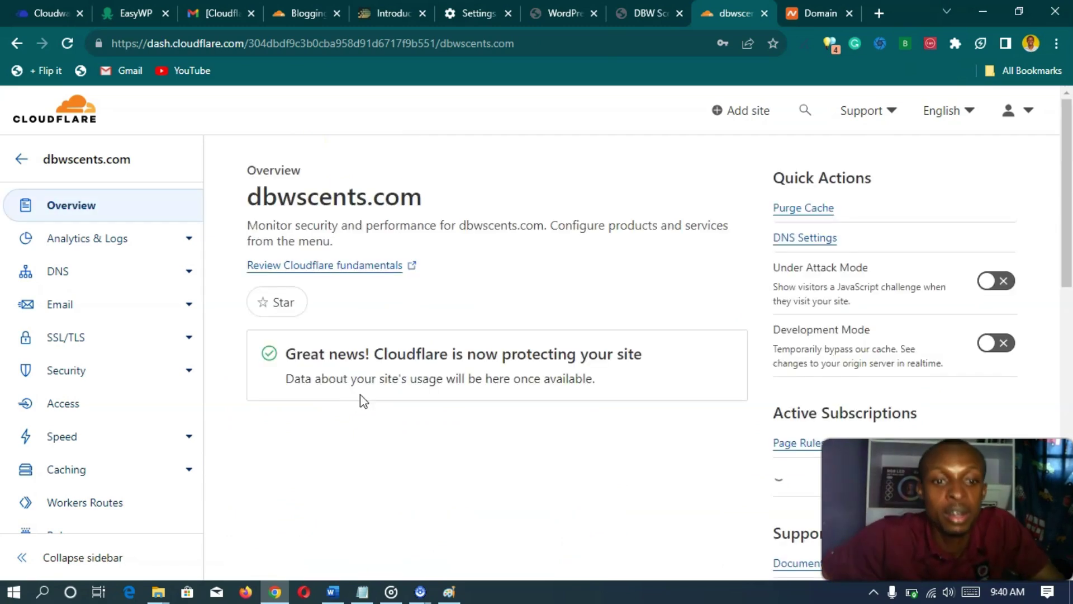
- Reopen the Quick Start Guide and expand its Improve security section
scroll(368, 364, down, 3)
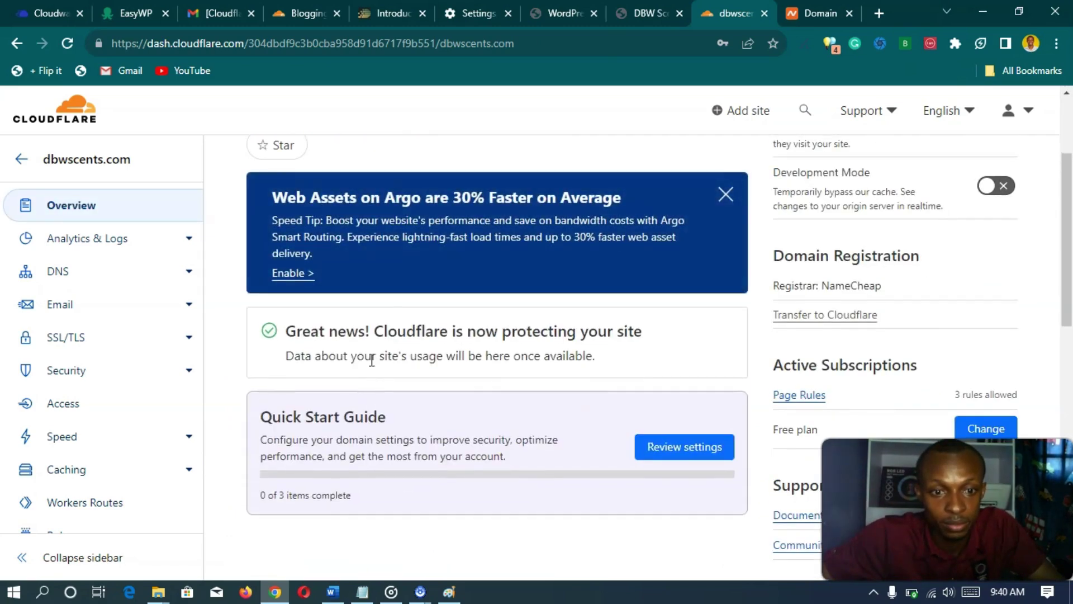
scroll(369, 283, up, 3)
scroll(371, 286, down, 9)
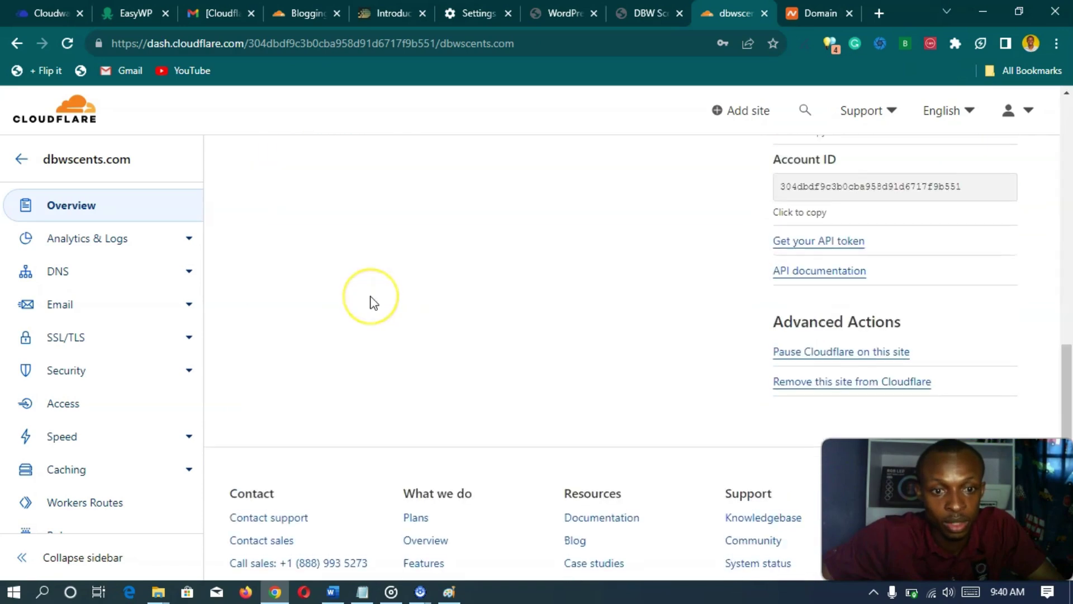
scroll(370, 299, up, 10)
scroll(374, 302, down, 4)
click(665, 299)
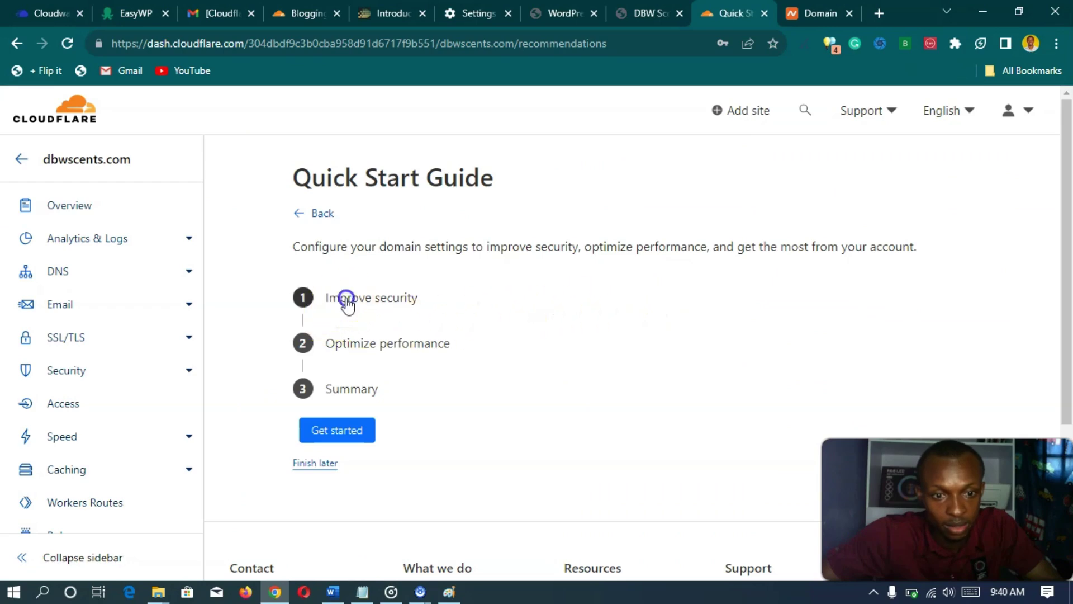
click(347, 299)
scroll(347, 305, down, 4)
scroll(347, 313, down, 3)
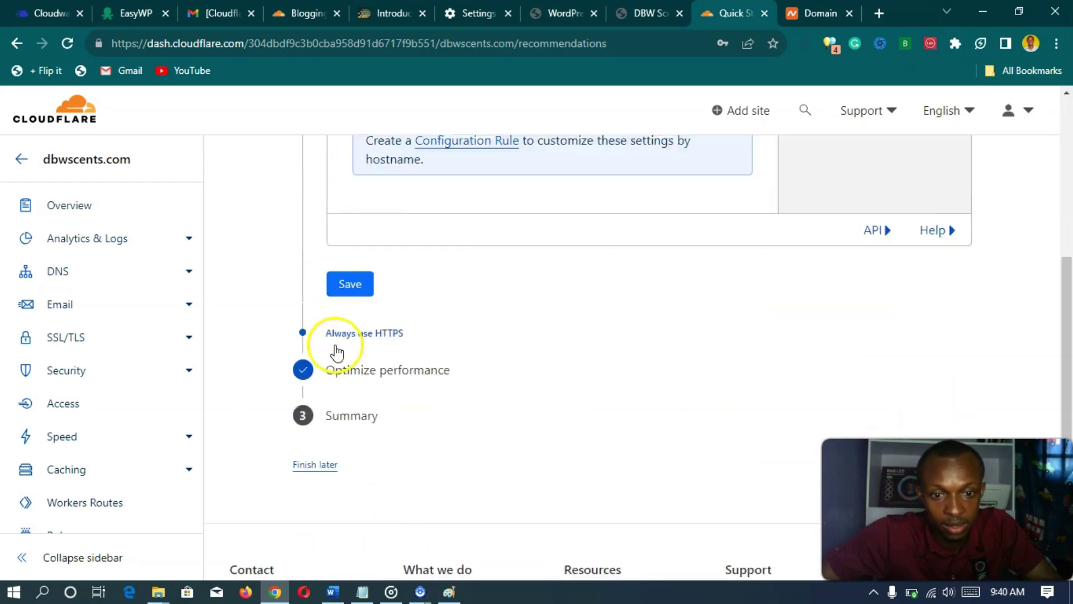
- Save Automatic HTTPS Rewrites, Always Use HTTPS and Brotli, then finish from the summary
click(350, 256)
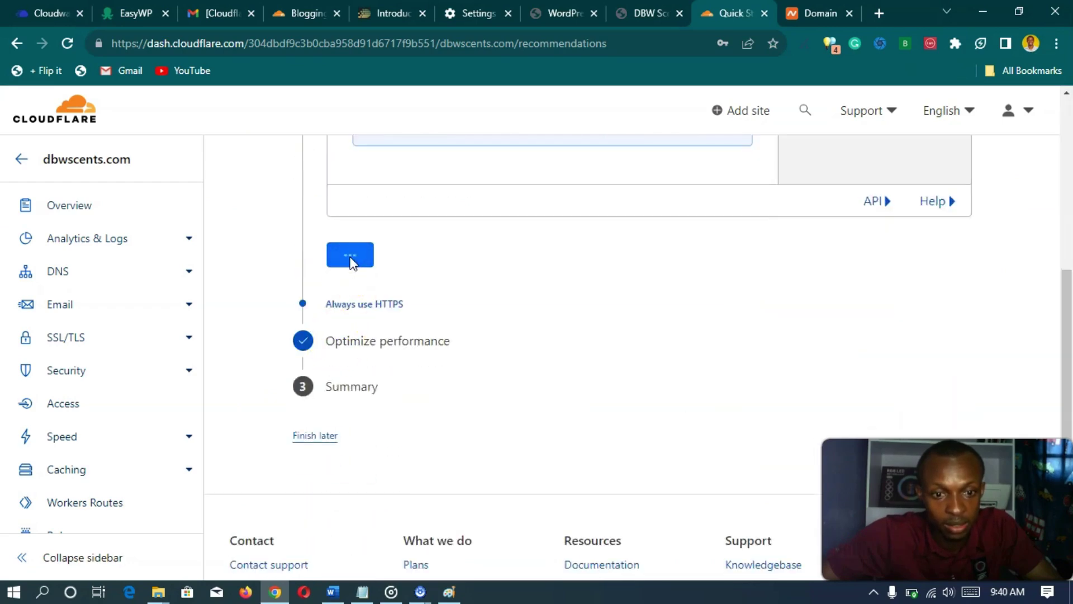
click(419, 220)
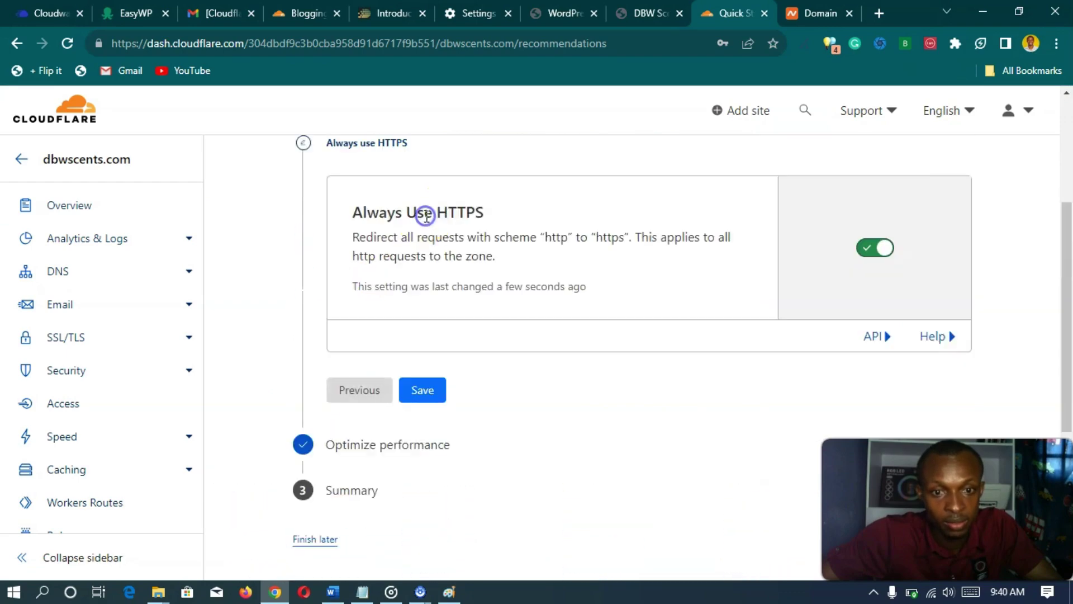
click(427, 401)
click(422, 377)
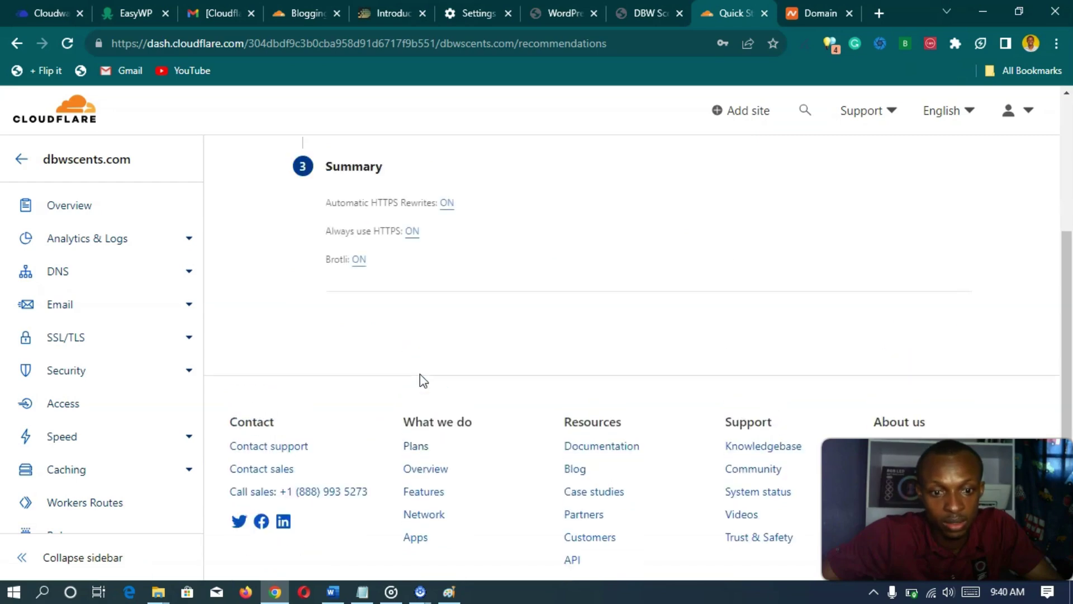
click(408, 348)
click(352, 407)
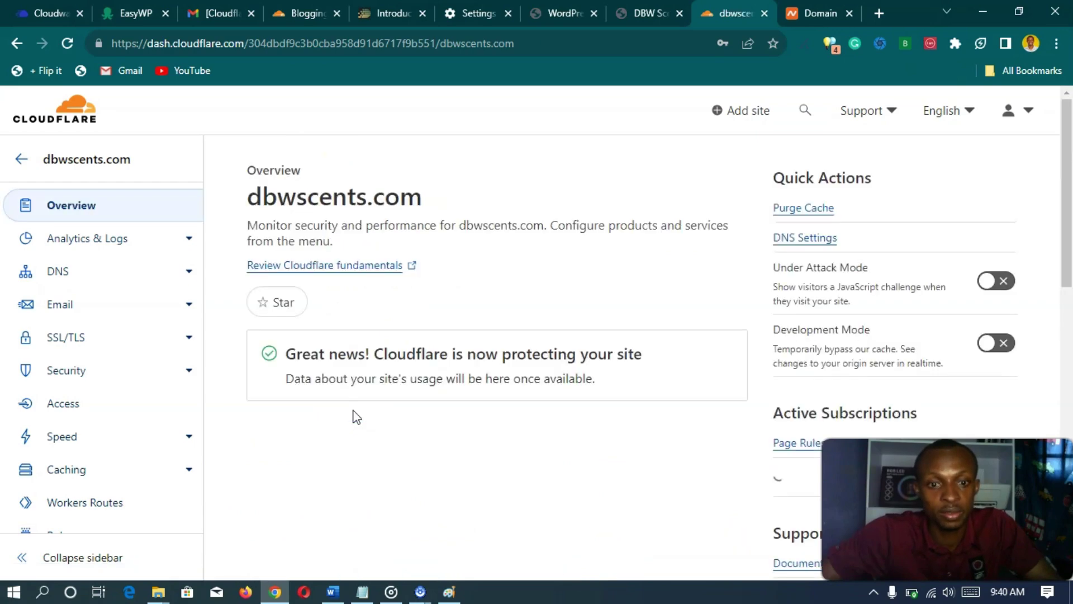
scroll(353, 417, down, 2)
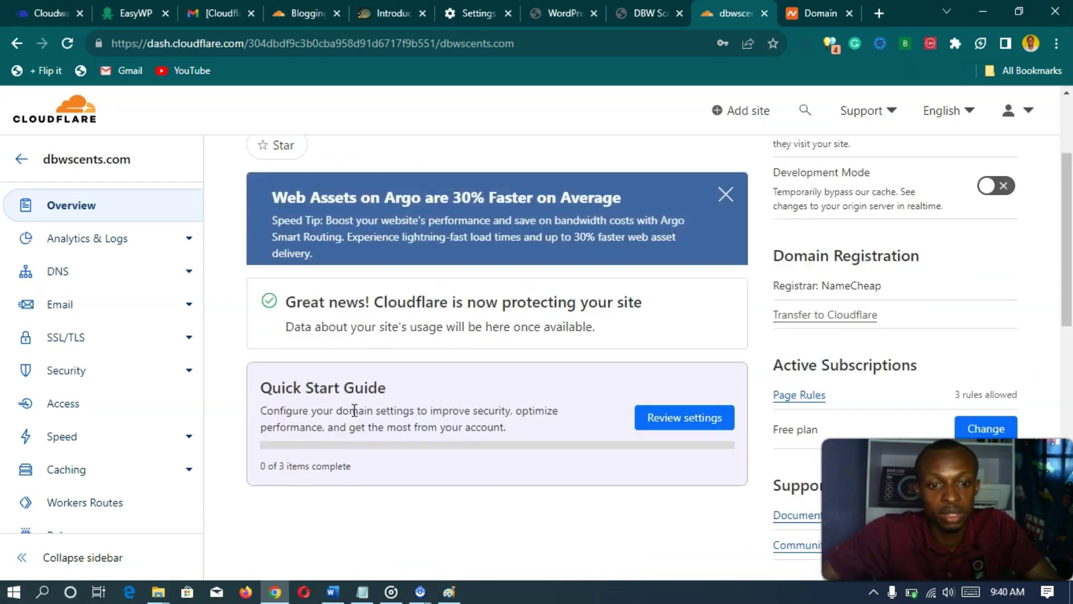
scroll(353, 416, down, 3)
scroll(353, 417, up, 5)
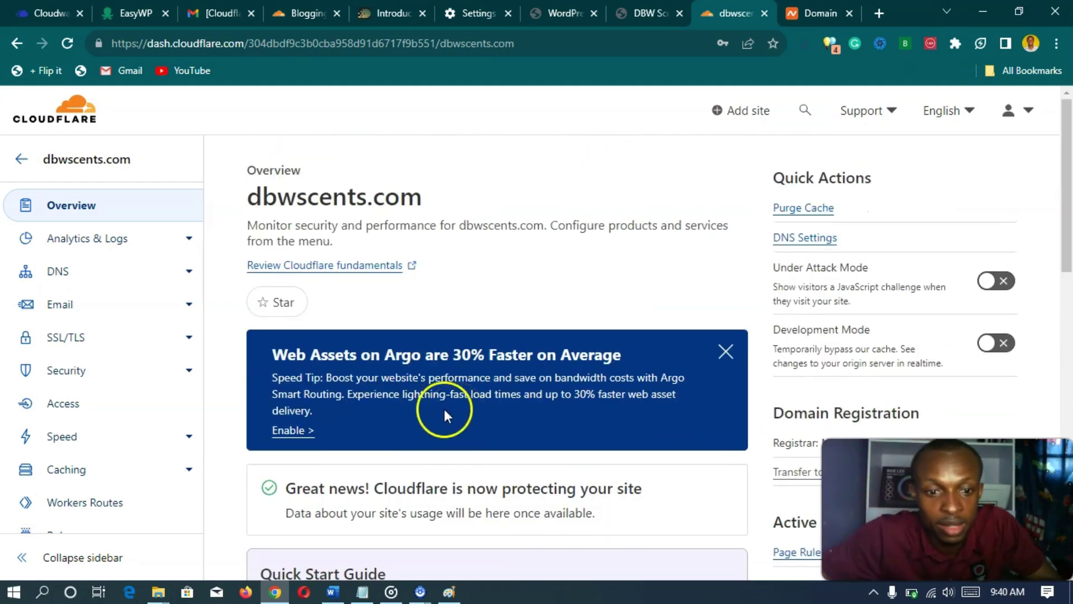
scroll(438, 407, down, 4)
scroll(378, 405, up, 2)
scroll(377, 405, up, 2)
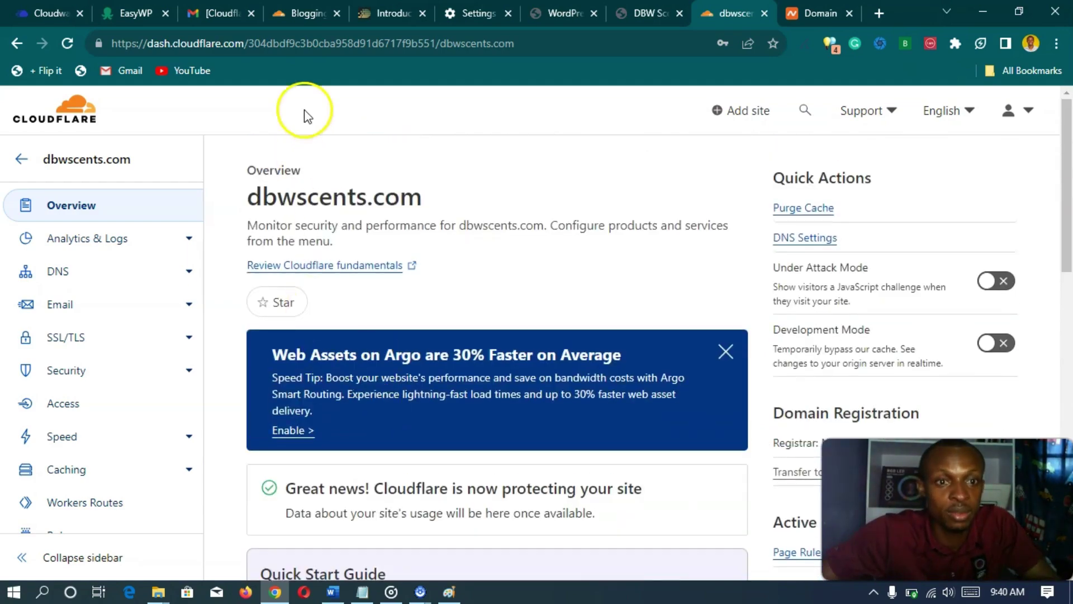
- Return to the DBW Scents WordPress Updates page and reload it
click(561, 13)
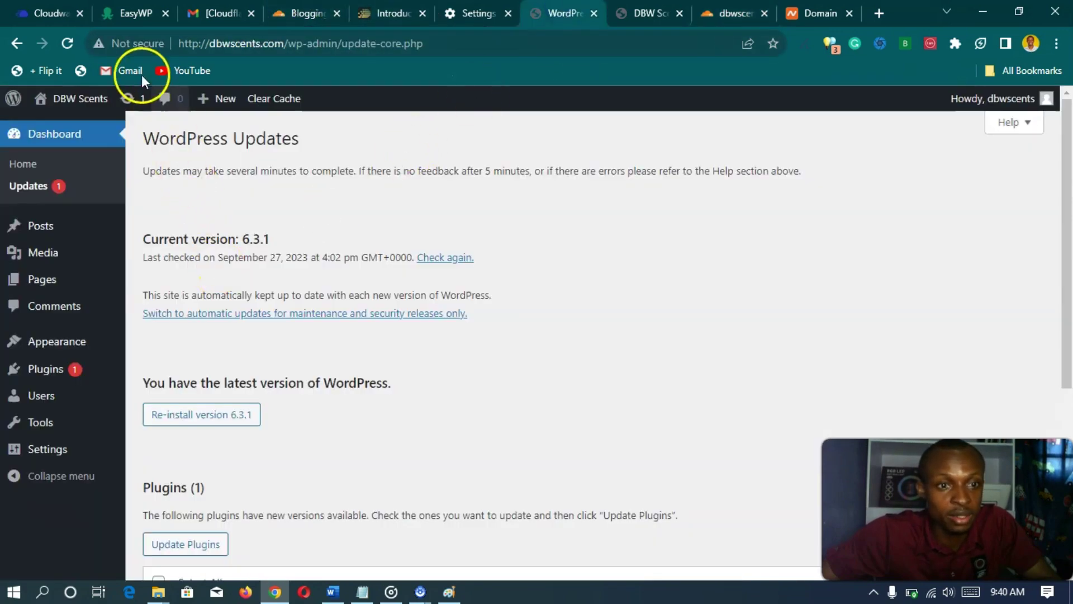
scroll(270, 304, down, 5)
scroll(247, 327, up, 5)
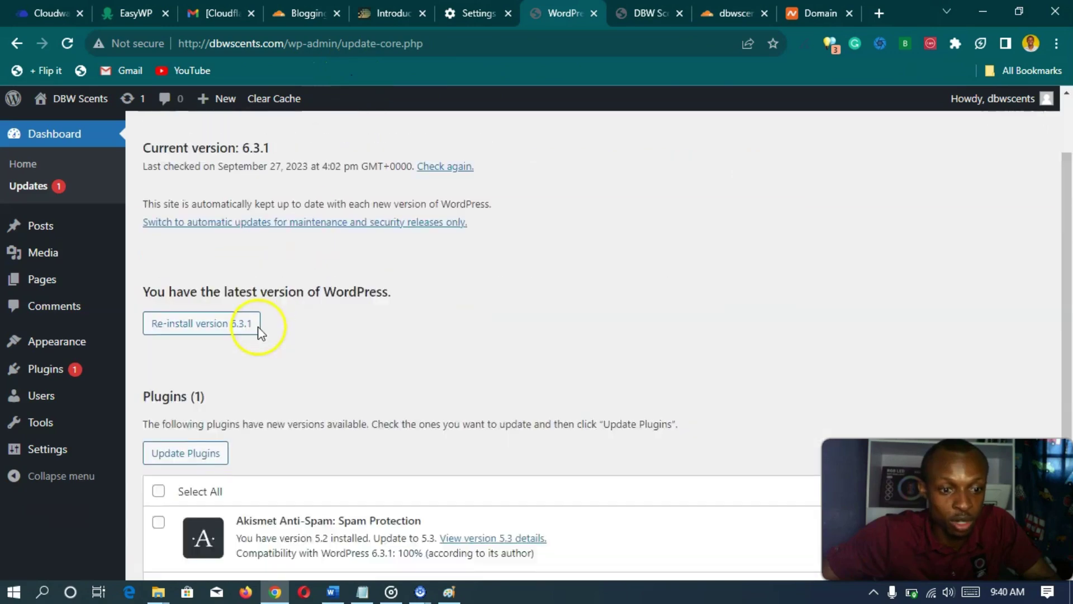
click(68, 47)
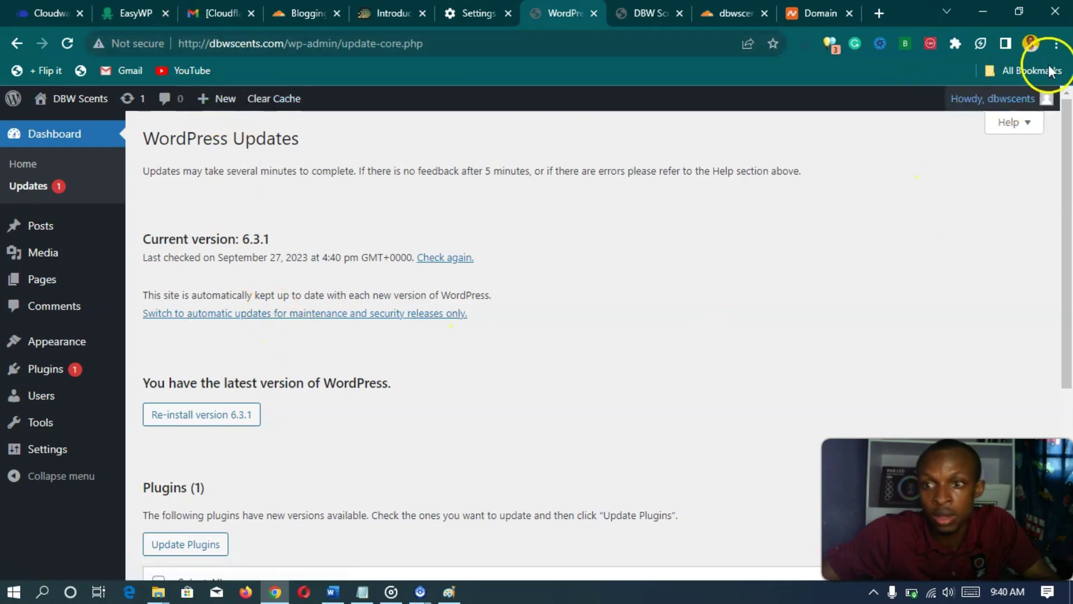
click(1057, 43)
click(904, 107)
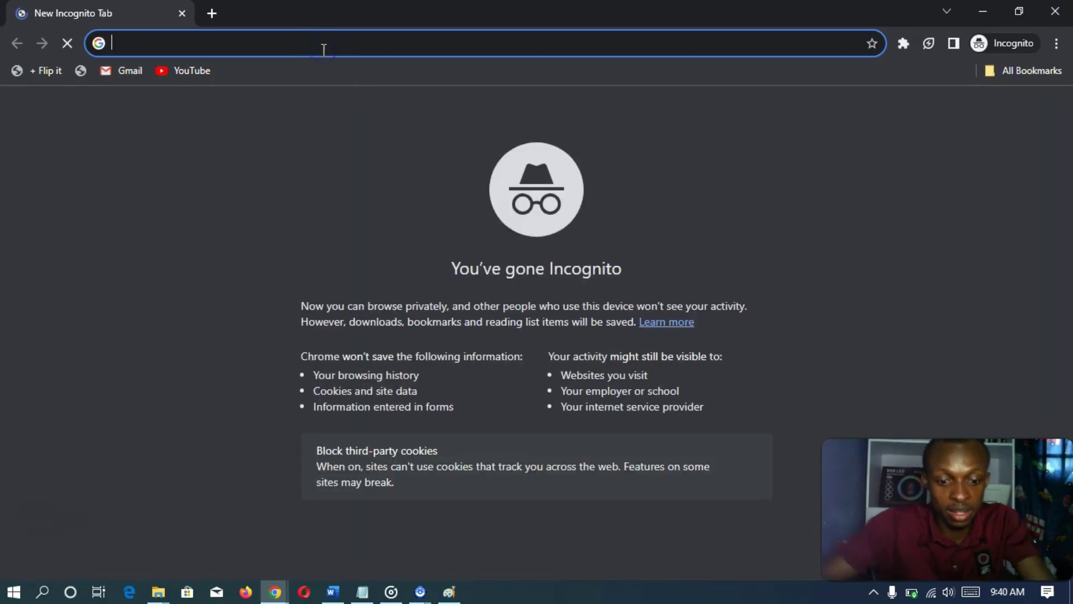
text(https)
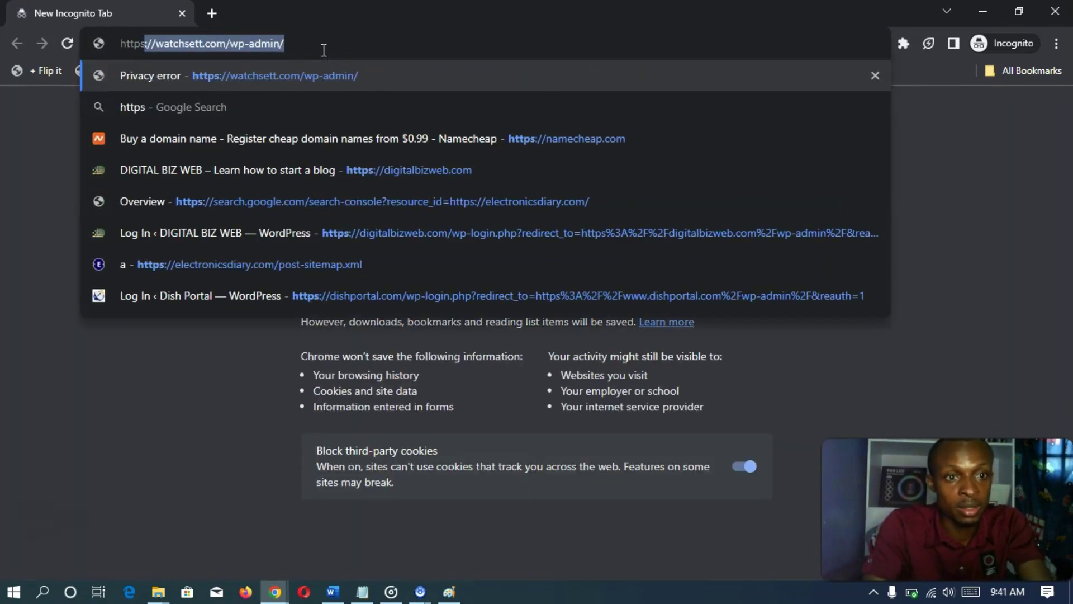
text(://)
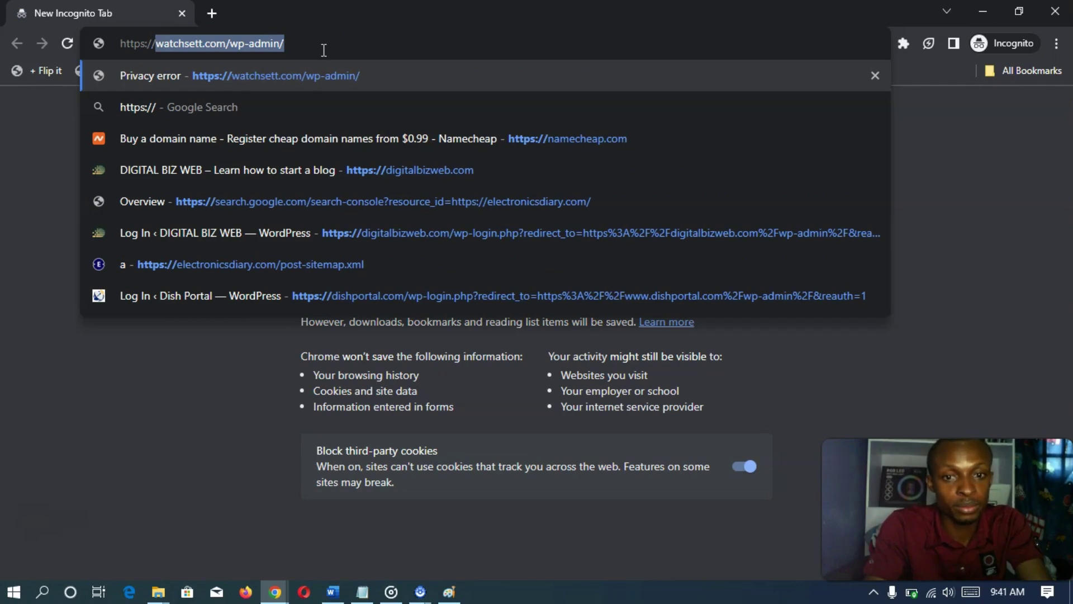
text(db)
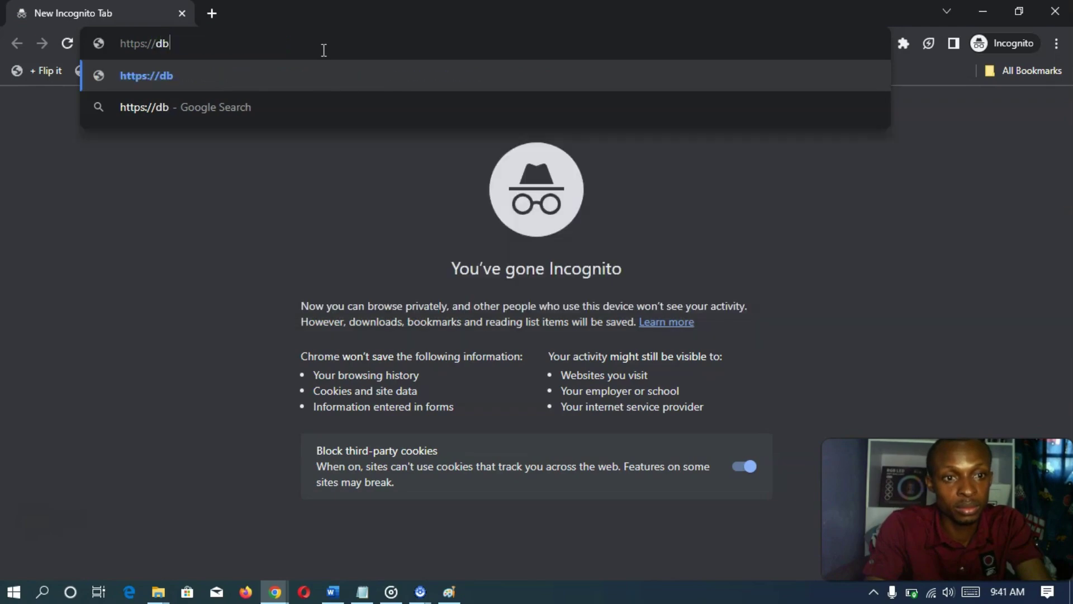
text(wscents.com)
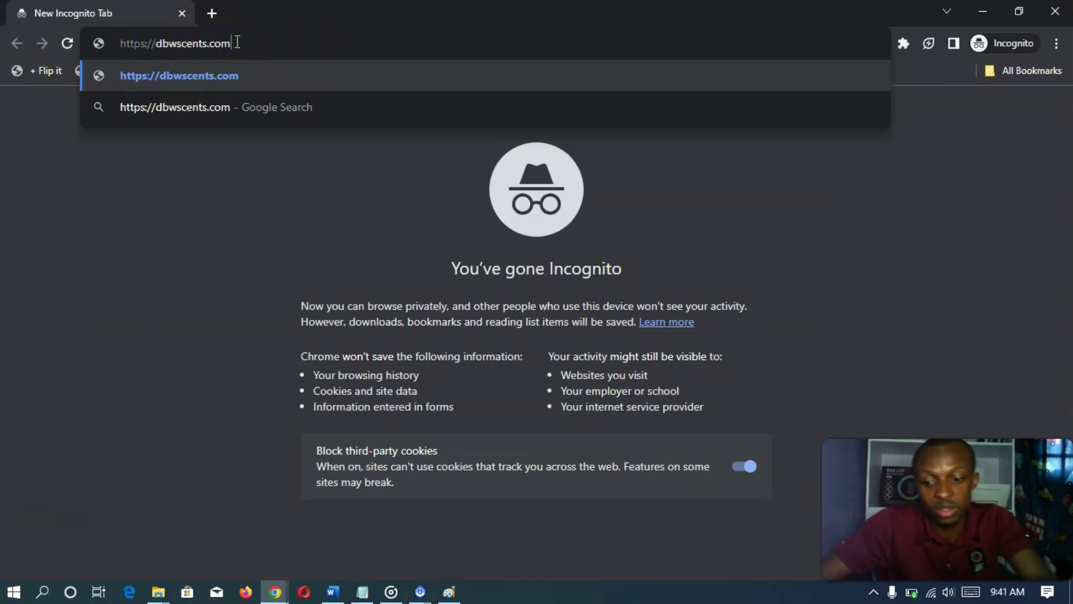
key(Return)
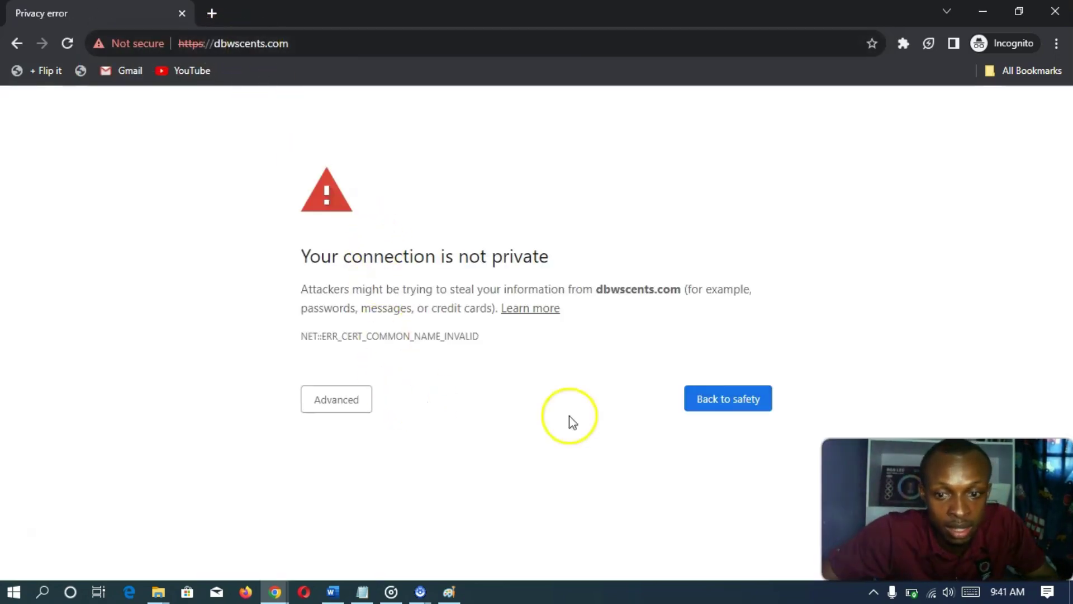
click(350, 400)
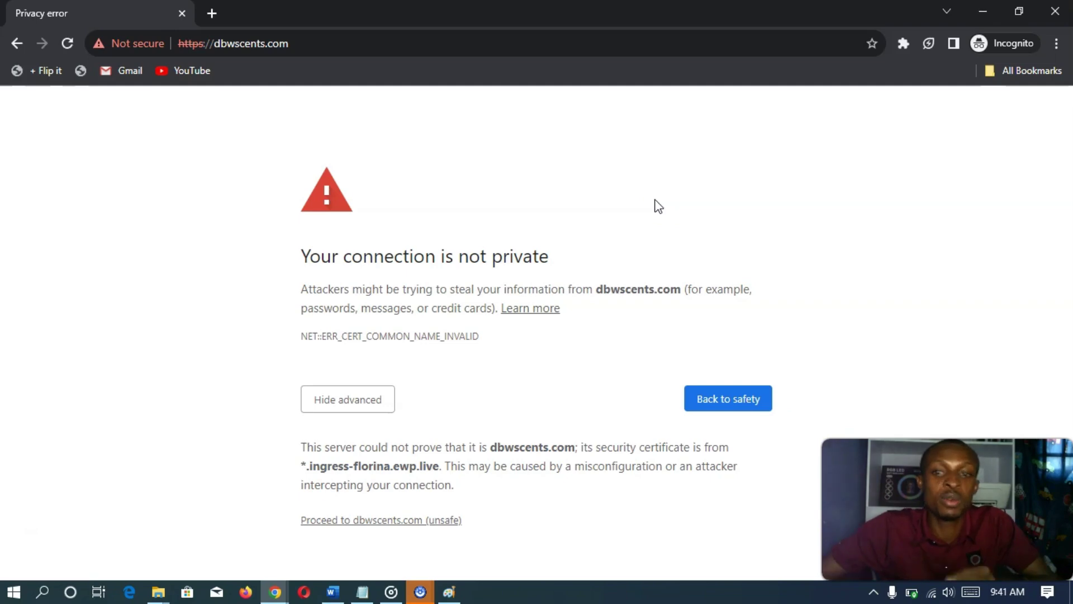
click(1043, 11)
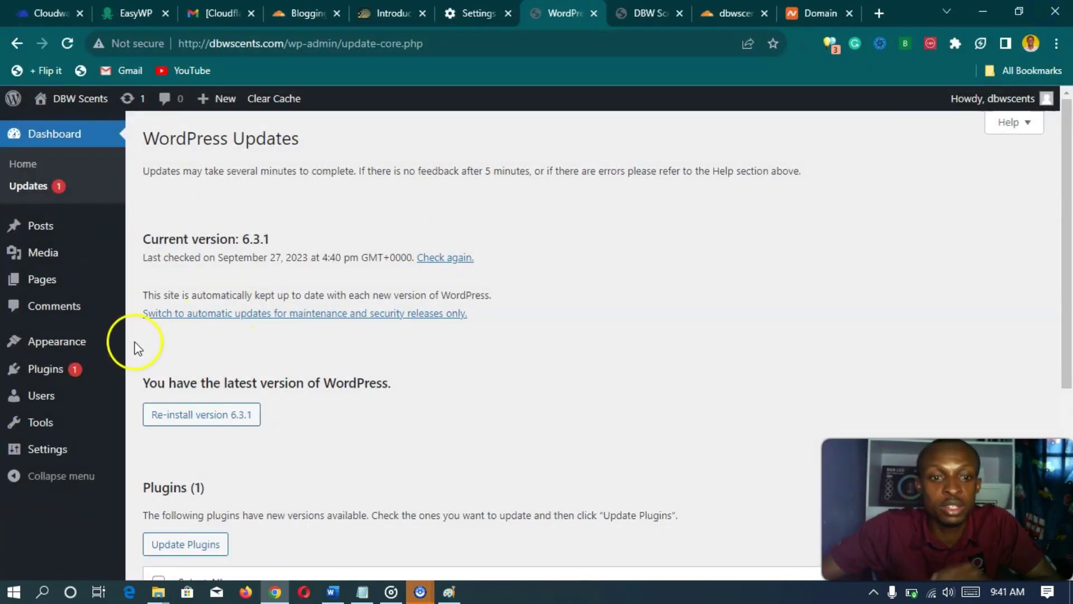
- Open the WordPress admin Dashboard, then switch to the Cloudflare dbwscents.com overview tab
scroll(357, 263, down, 3)
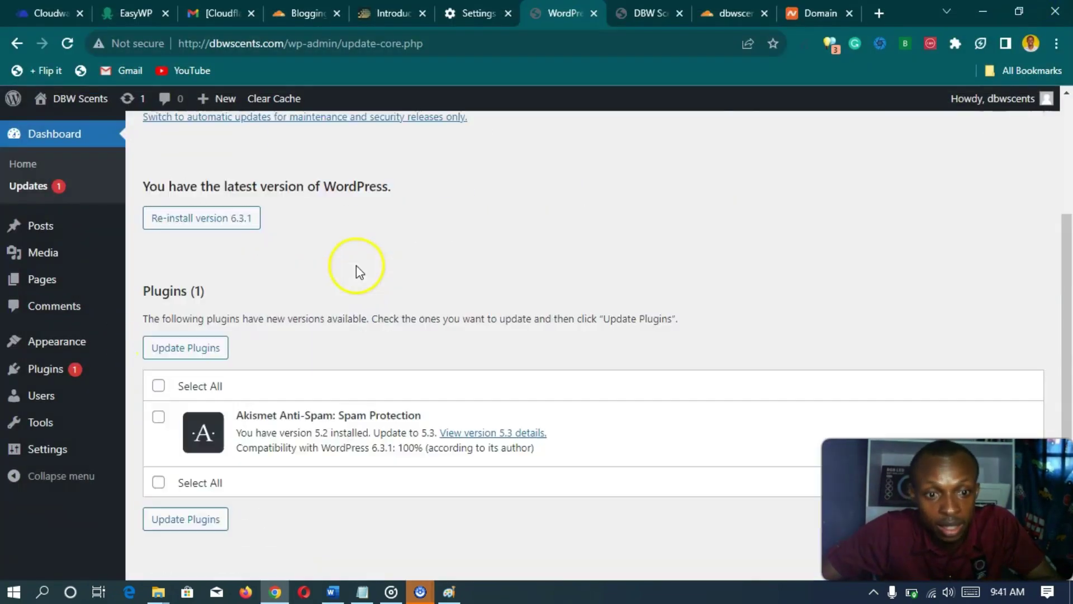
scroll(356, 267, up, 3)
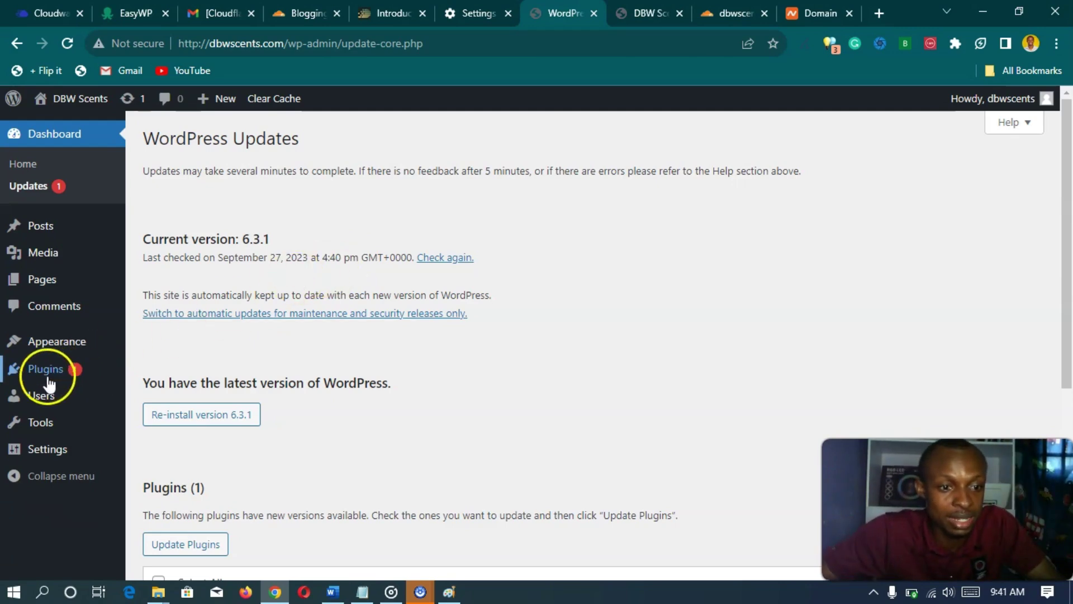
mouse_move(45, 452)
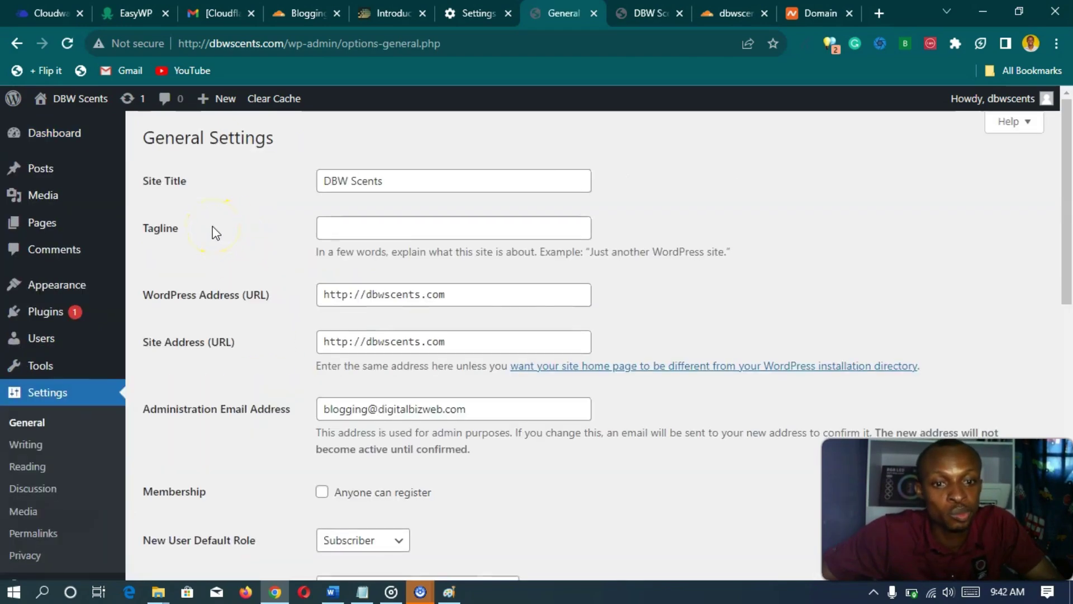
scroll(215, 232, down, 10)
scroll(212, 232, up, 10)
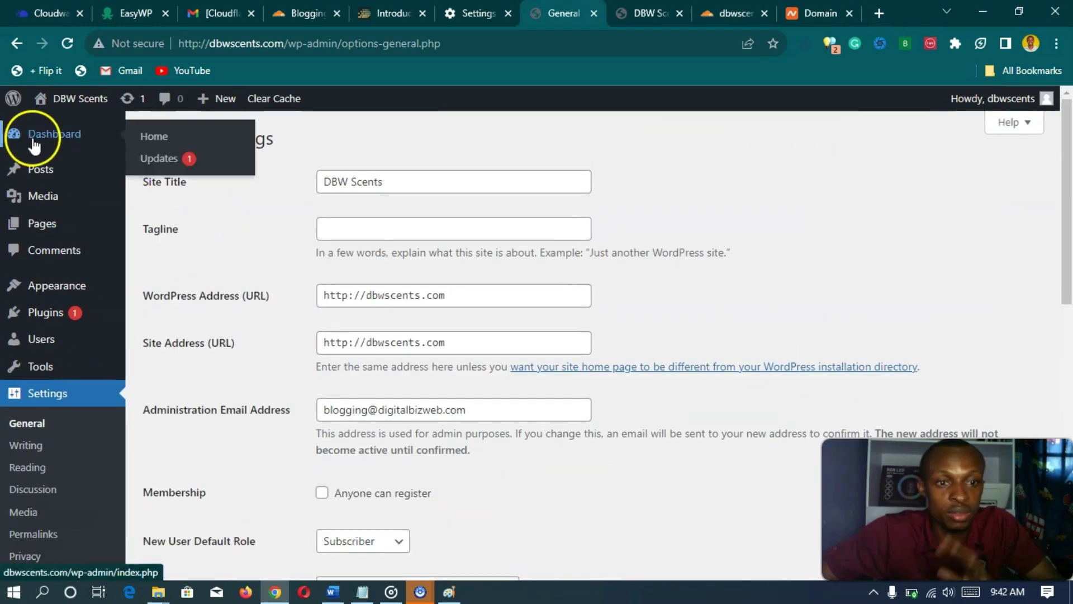
click(34, 144)
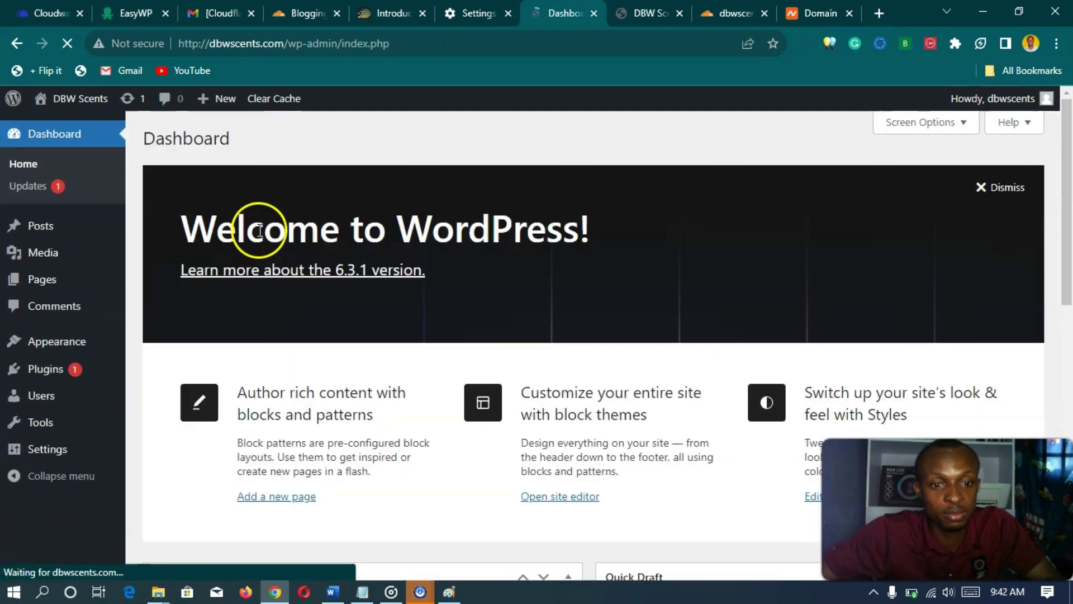
key(ctrl+Tab)
key(ctrl+Tab)
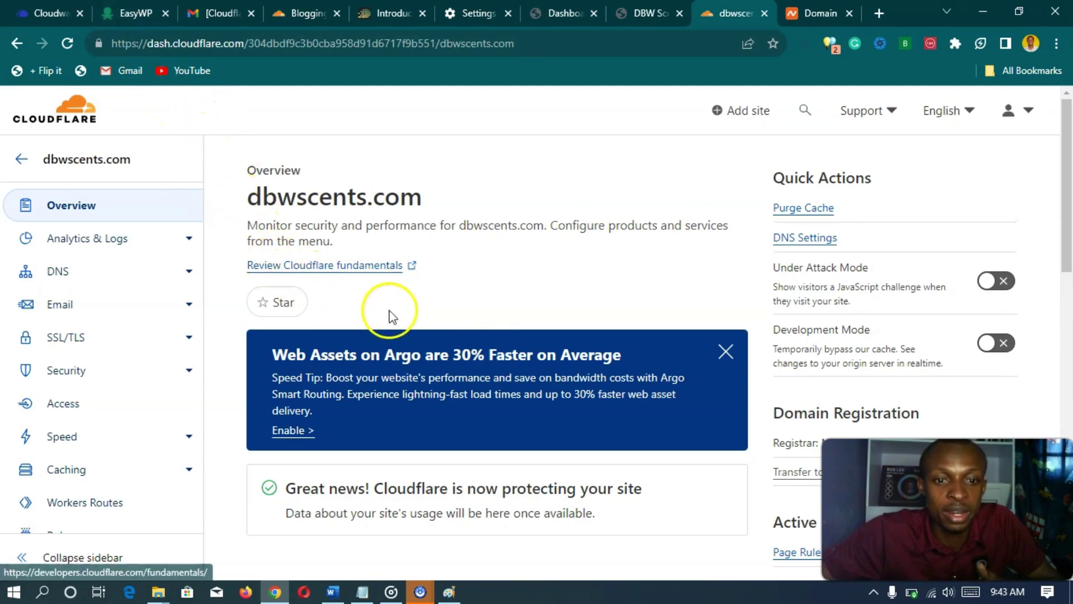
- Check Cloudflare's 'now protecting your site' notice, then return to the WordPress Dashboard tab
scroll(390, 341, down, 5)
scroll(389, 340, up, 5)
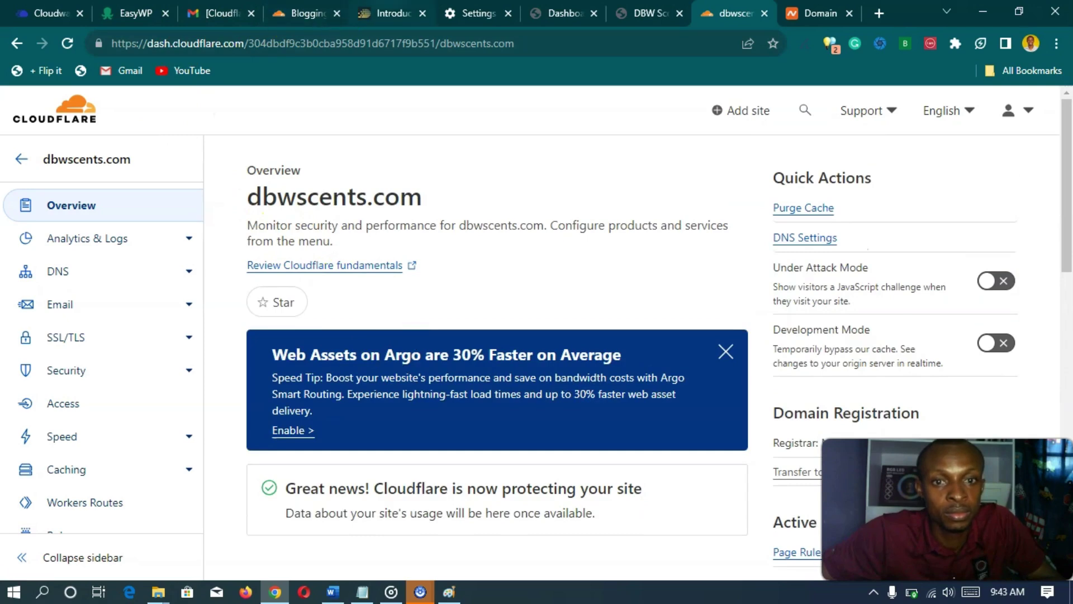
click(551, 13)
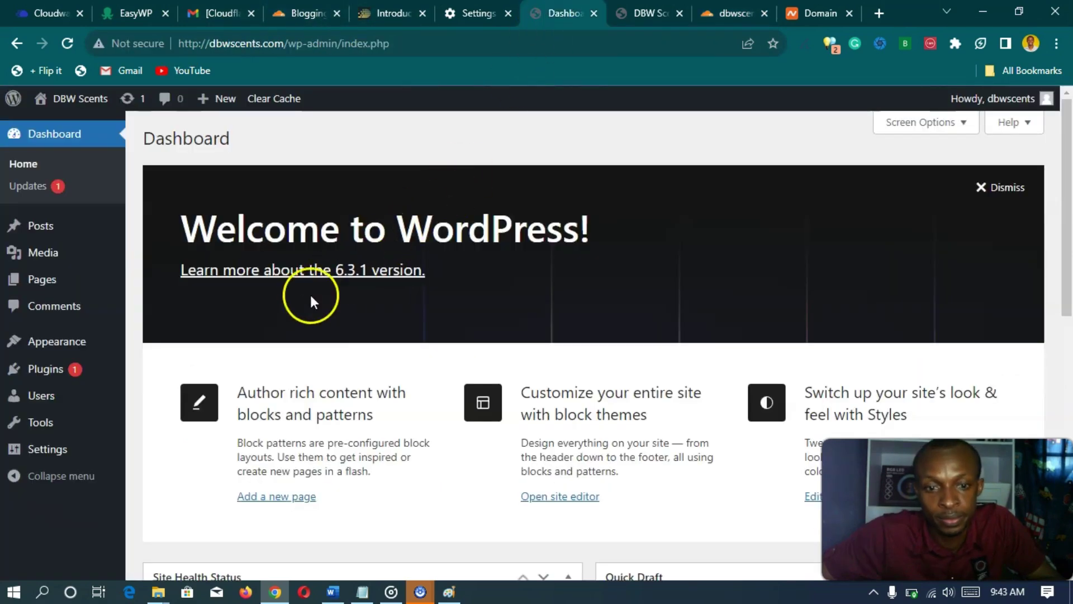
scroll(249, 352, down, 5)
scroll(247, 360, down, 3)
scroll(235, 355, up, 10)
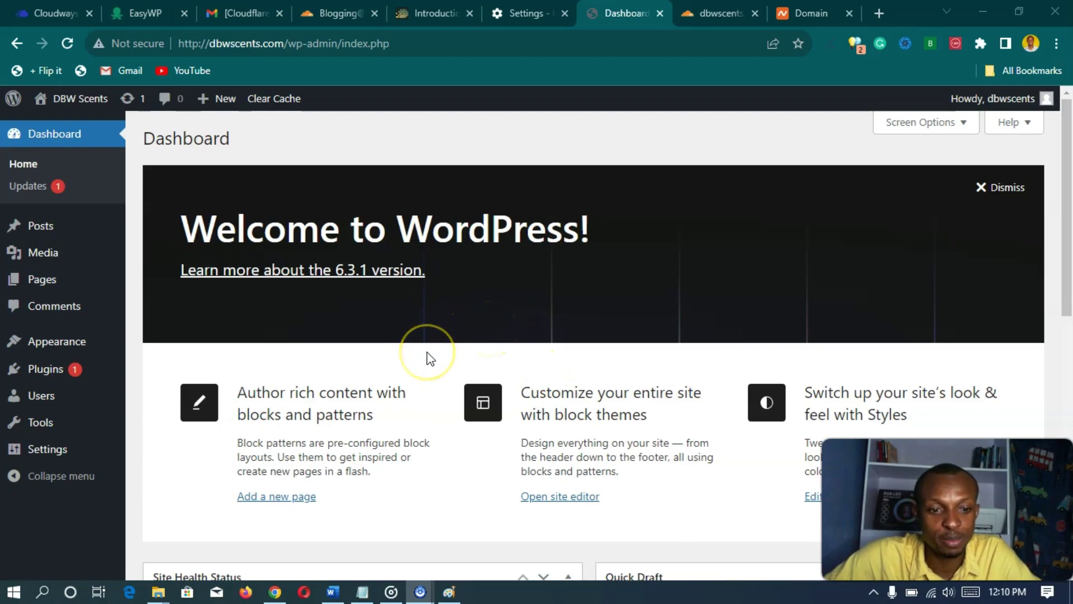
scroll(408, 296, down, 8)
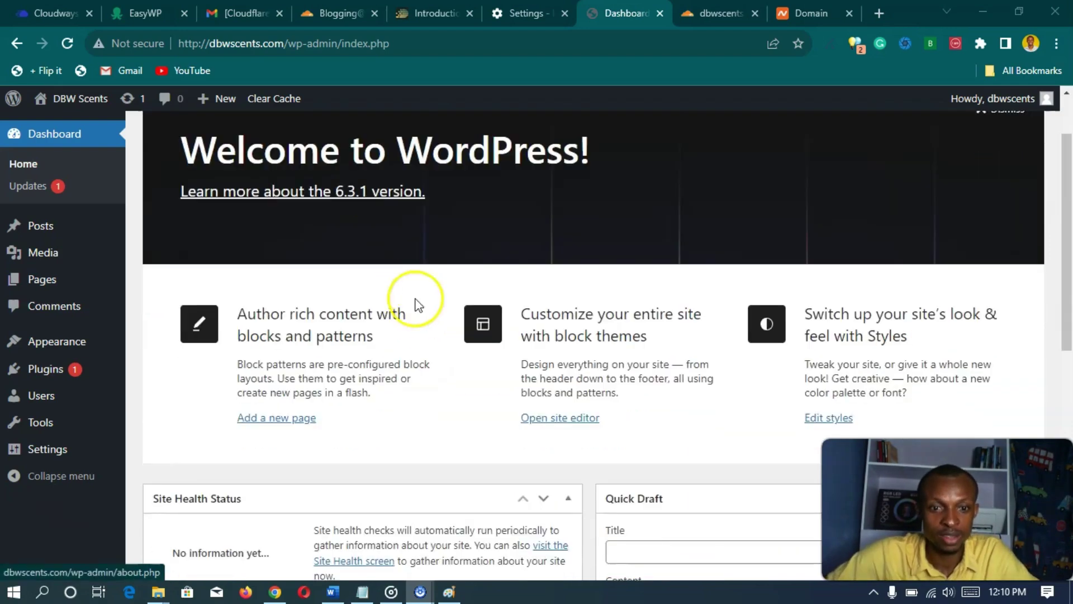
scroll(426, 348, up, 8)
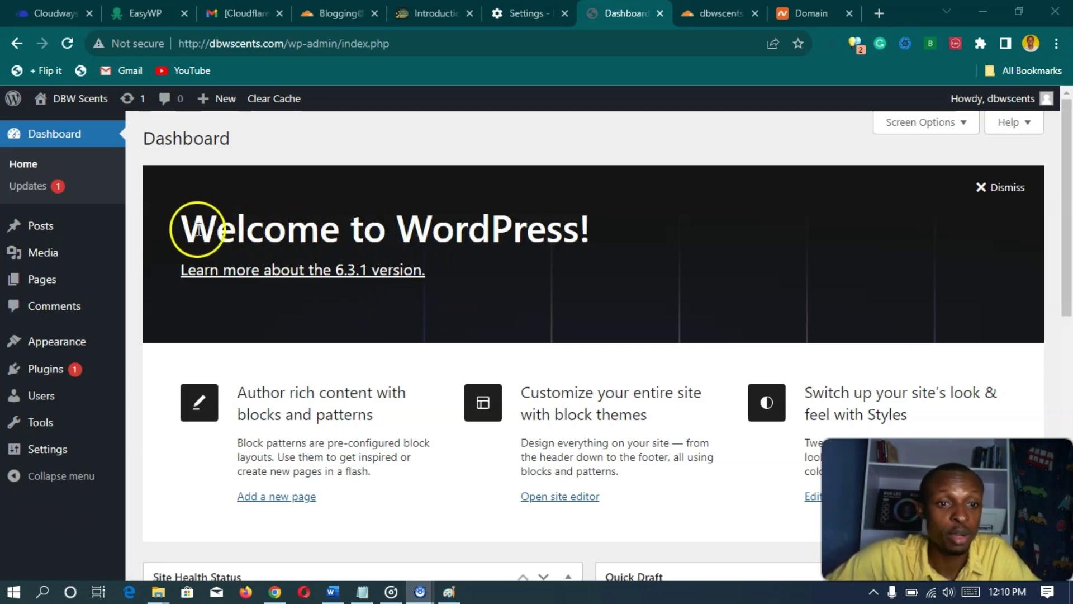
drag(184, 227, 609, 229)
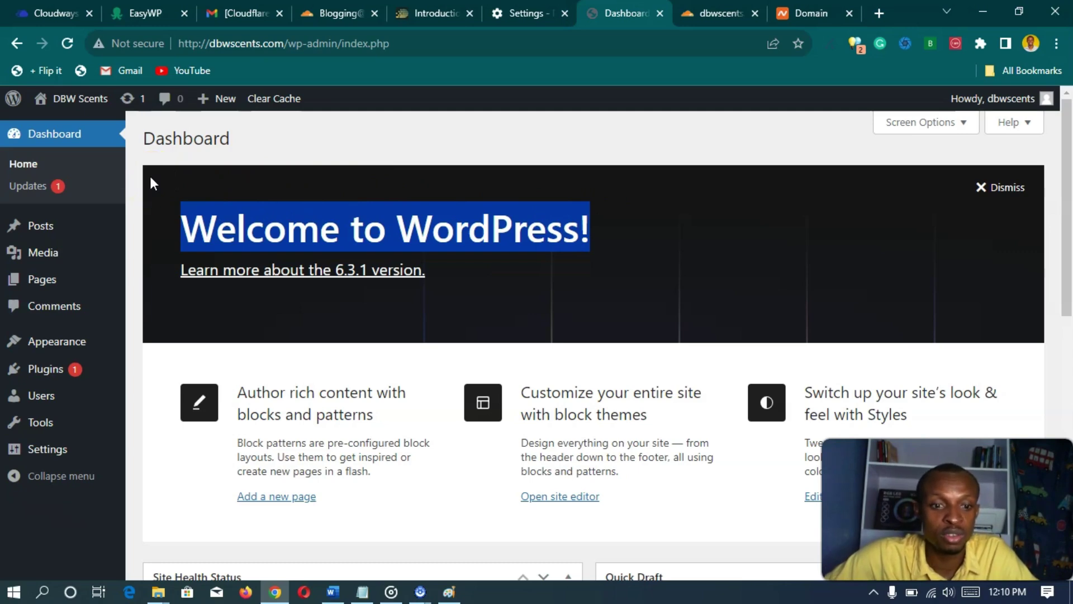
click(34, 449)
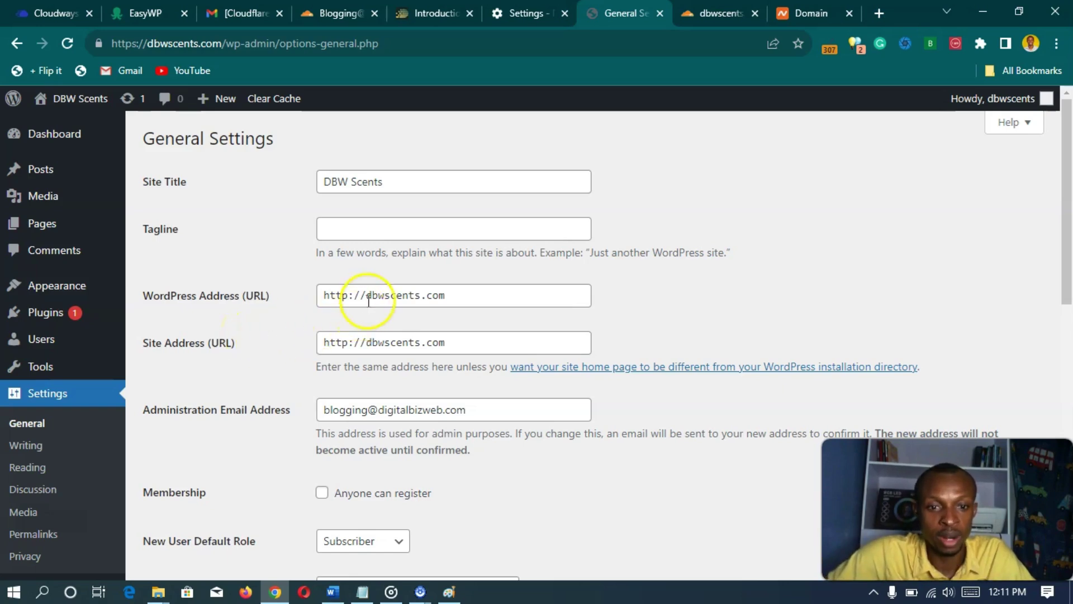
click(368, 301)
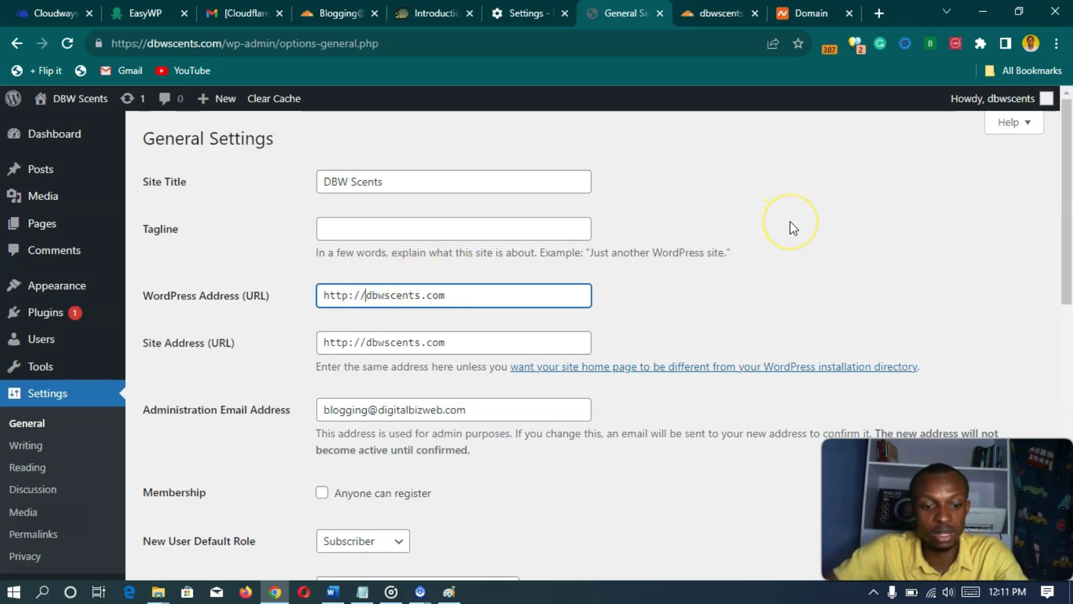
text(www.)
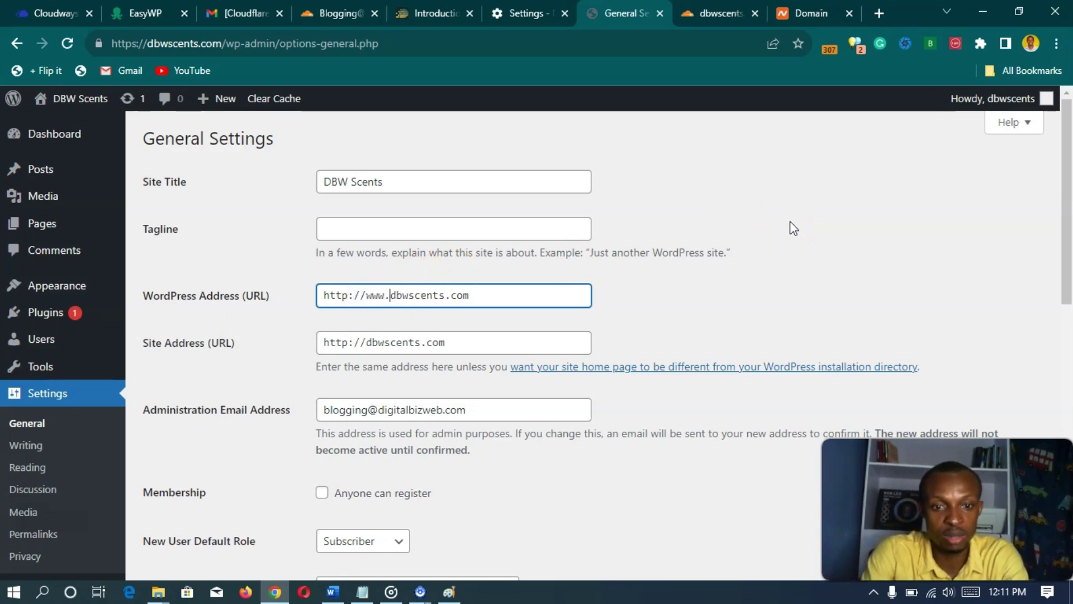
click(791, 297)
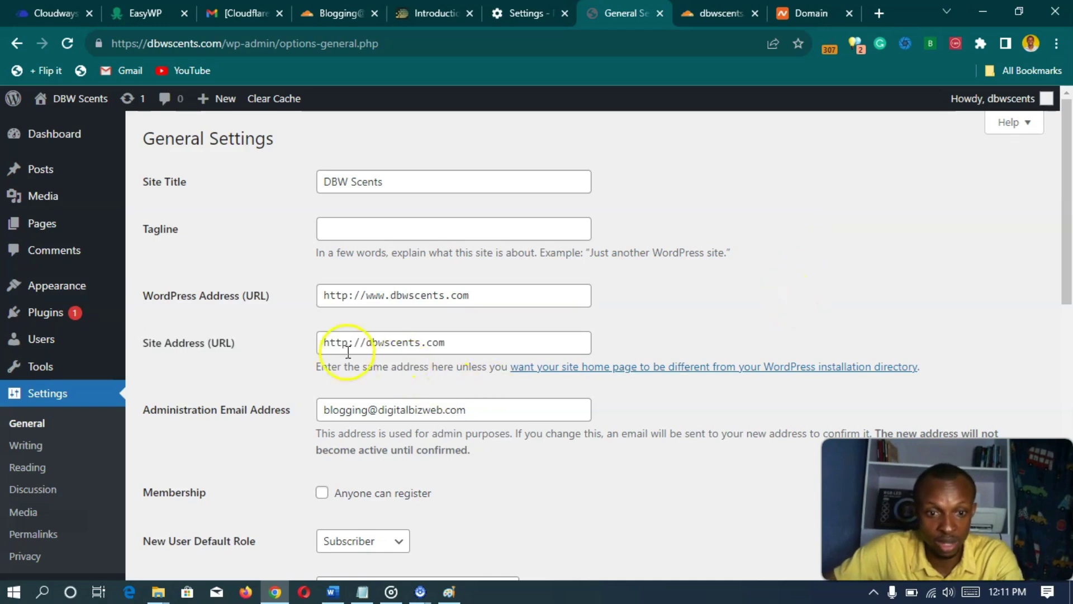
click(367, 348)
text(www)
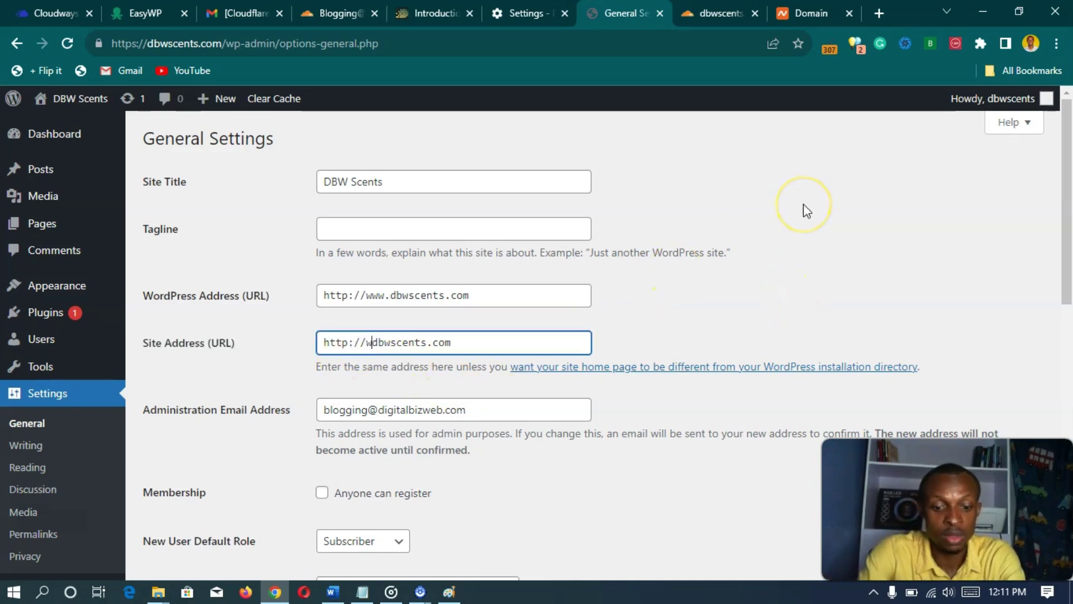
text(.)
click(803, 205)
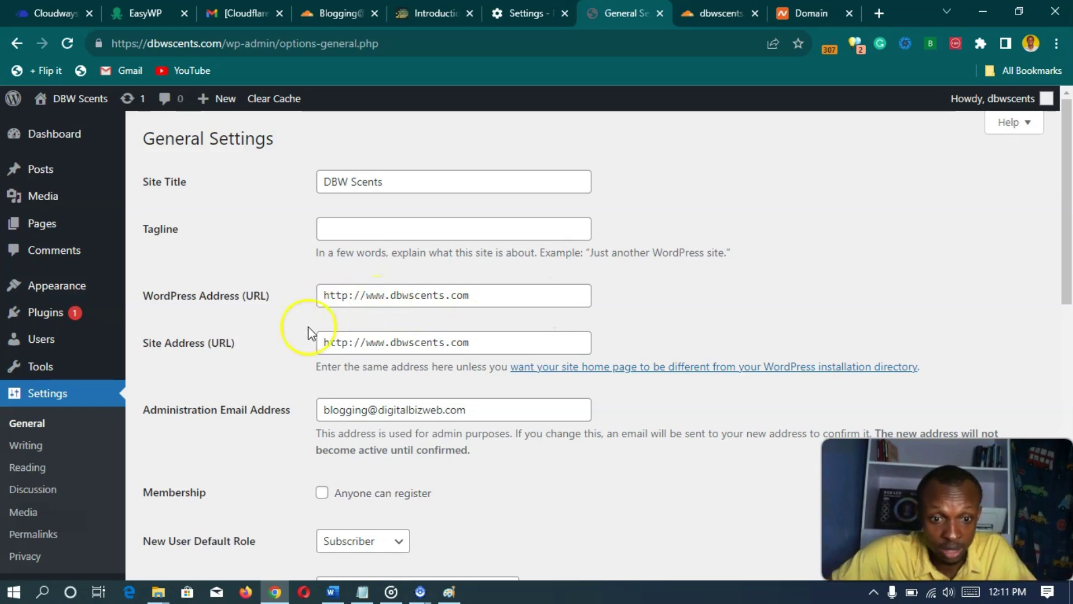
scroll(307, 333, down, 1)
scroll(330, 317, up, 1)
scroll(294, 337, down, 10)
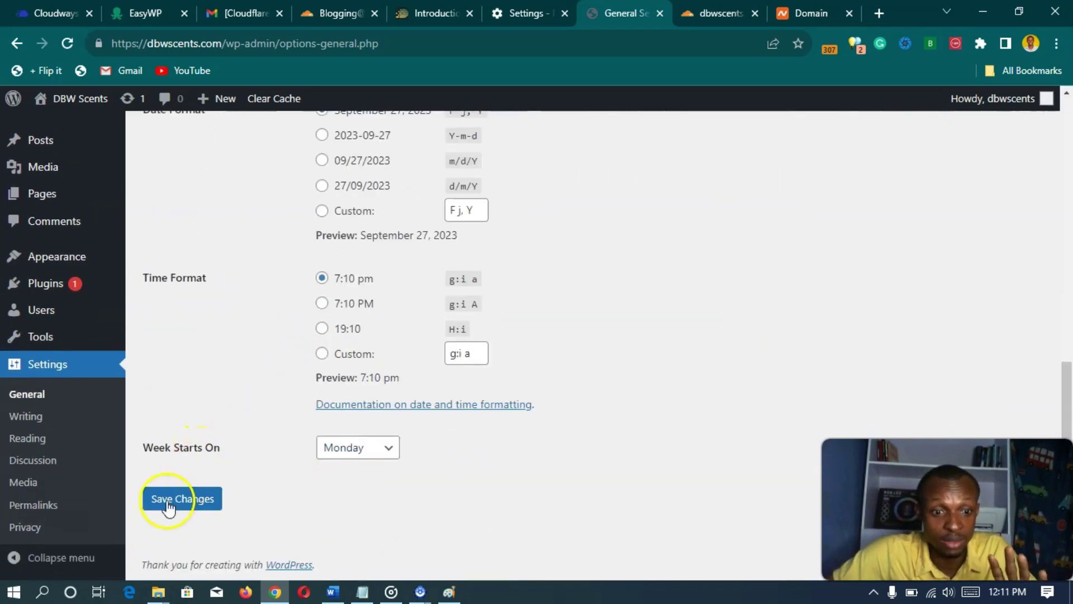
scroll(246, 464, up, 12)
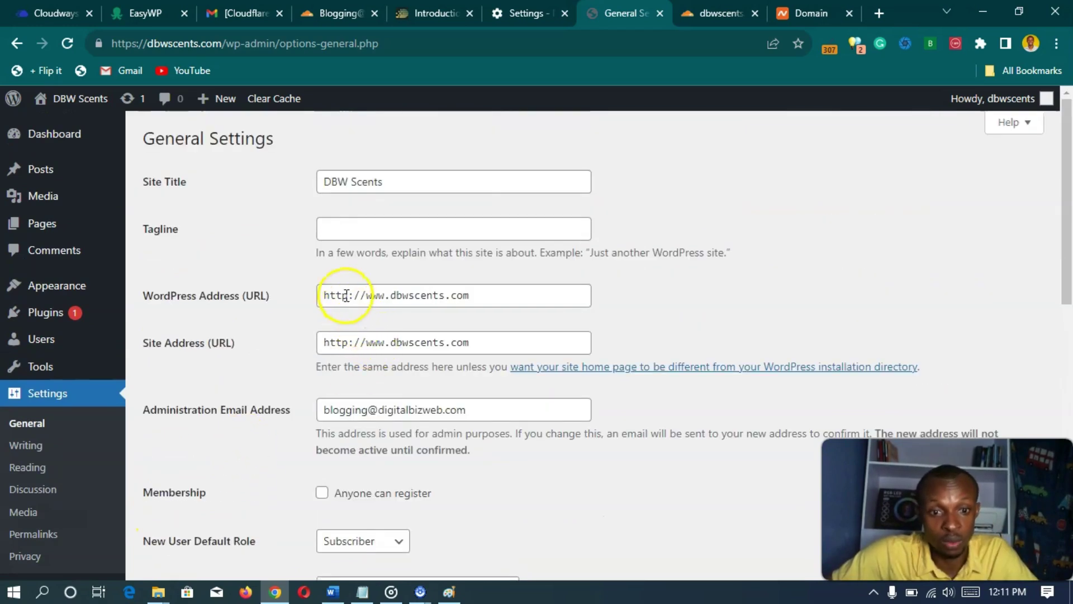
click(347, 294)
text(s)
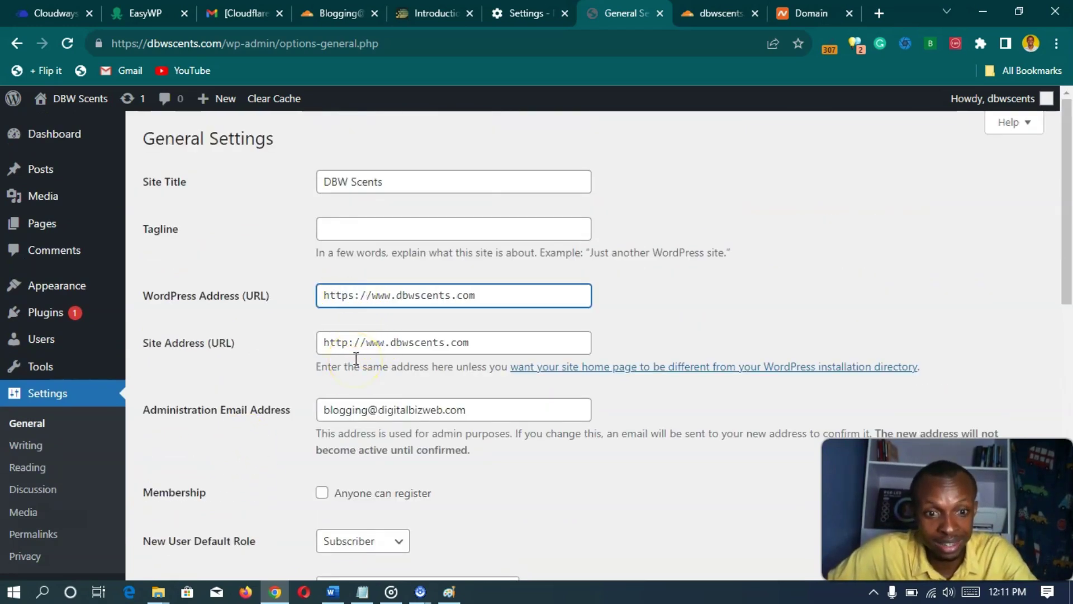
click(347, 341)
text(s)
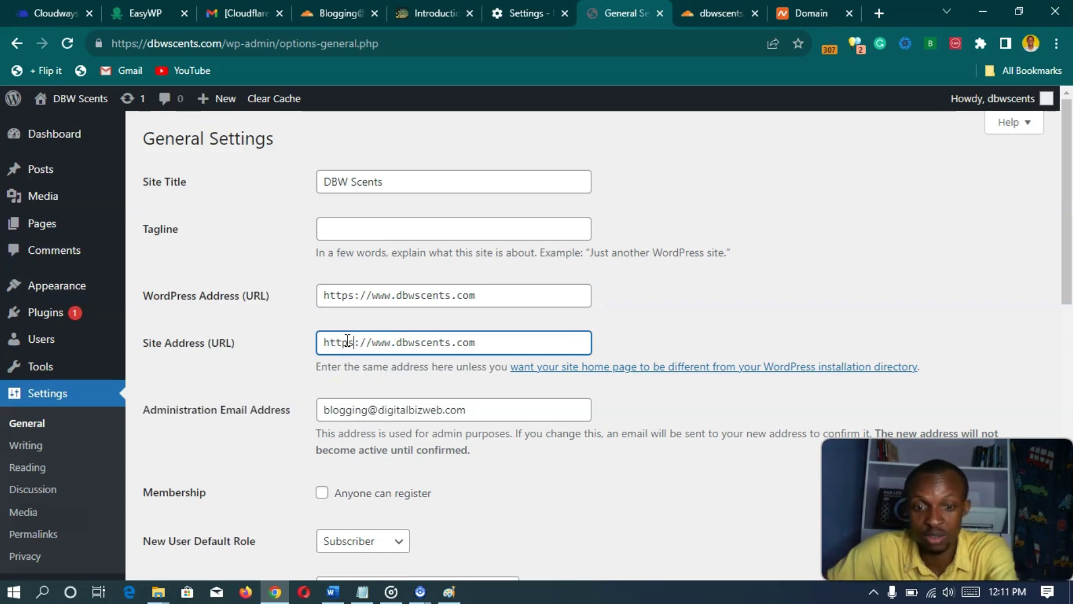
key(BackSpace)
click(355, 295)
key(BackSpace)
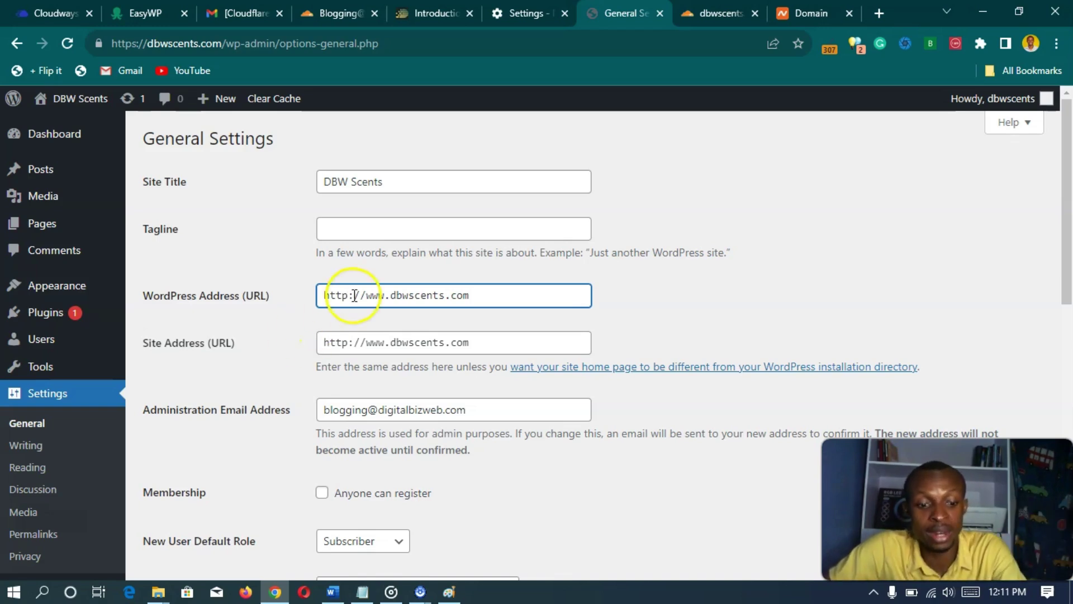
- Leave both addresses on http and go back to the WordPress Dashboard
scroll(307, 354, down, 10)
scroll(246, 553, up, 10)
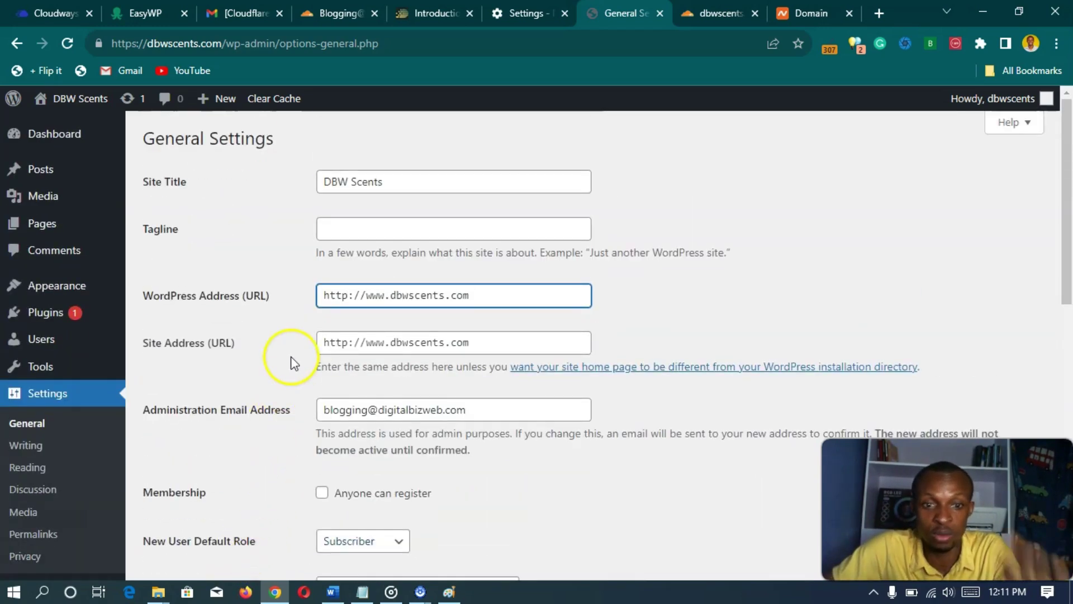
click(350, 294)
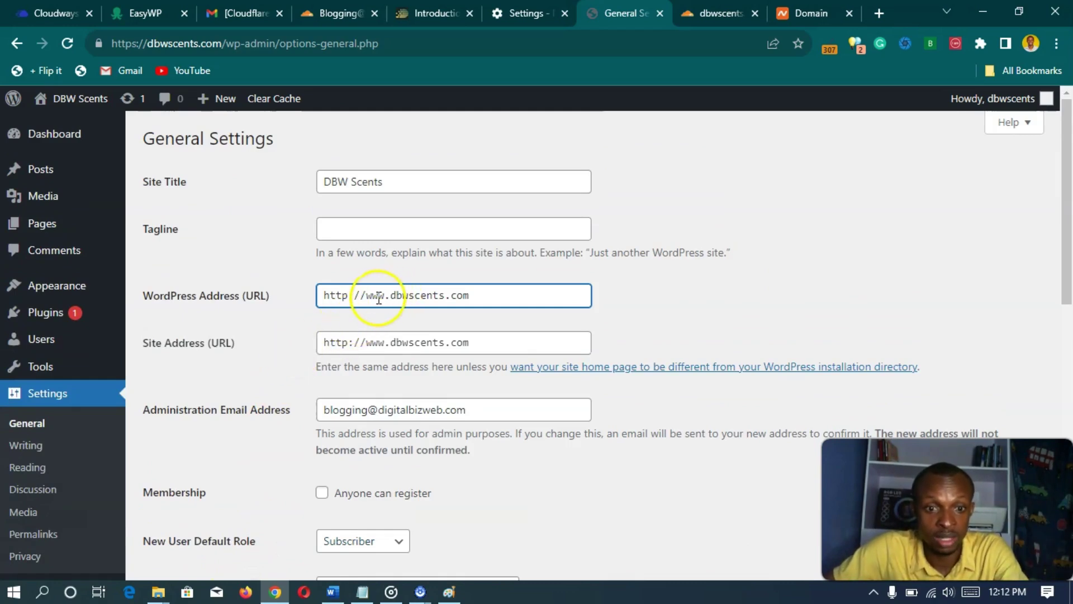
scroll(285, 363, down, 10)
scroll(283, 372, up, 10)
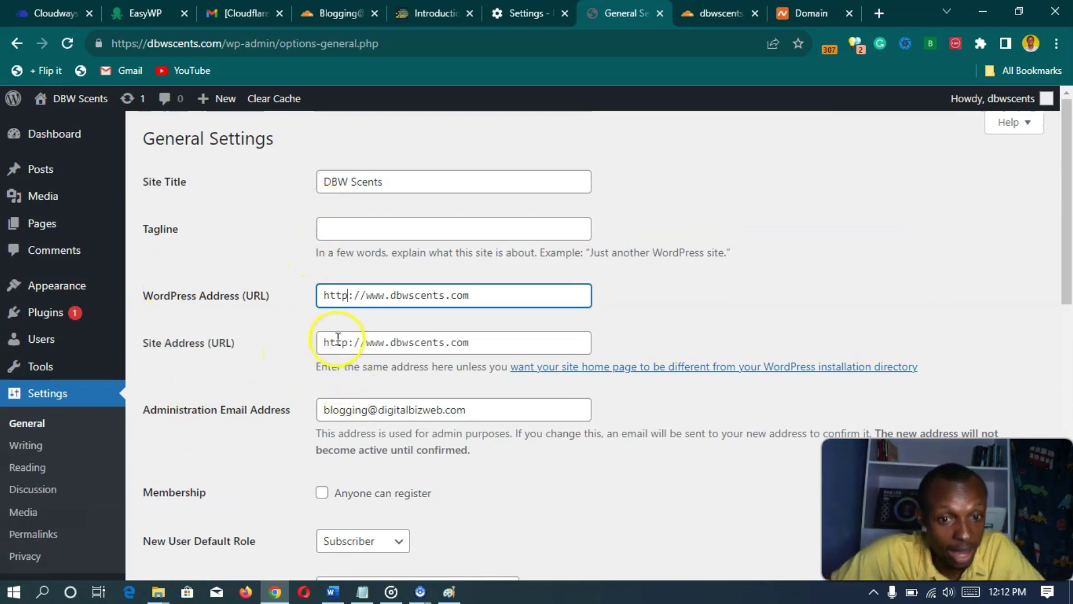
click(54, 141)
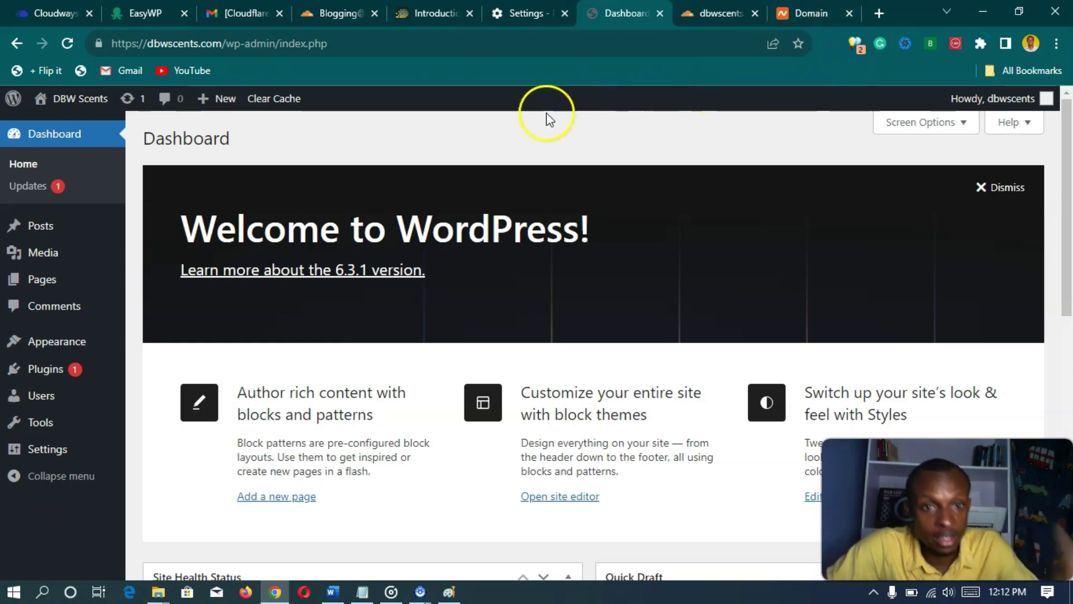
- Check the current site's connection security details, then dismiss them
mouse_move(223, 106)
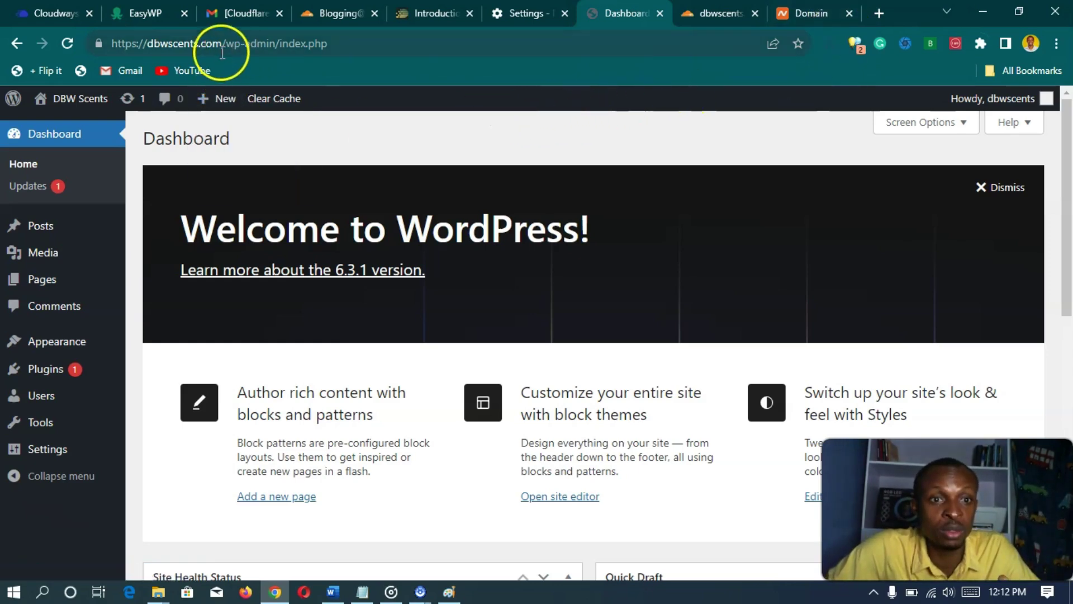
click(100, 46)
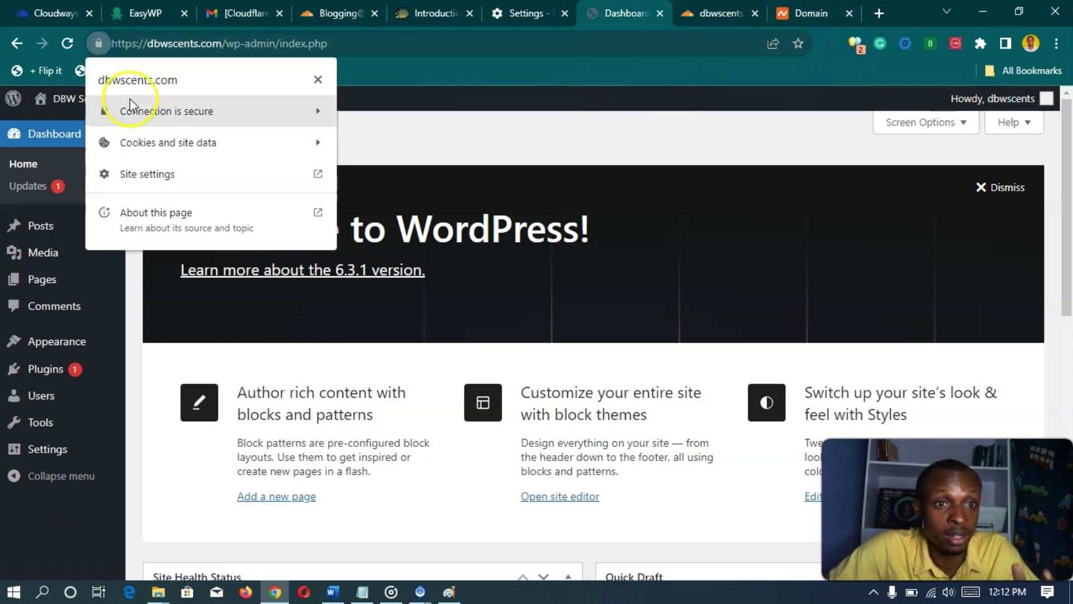
click(452, 134)
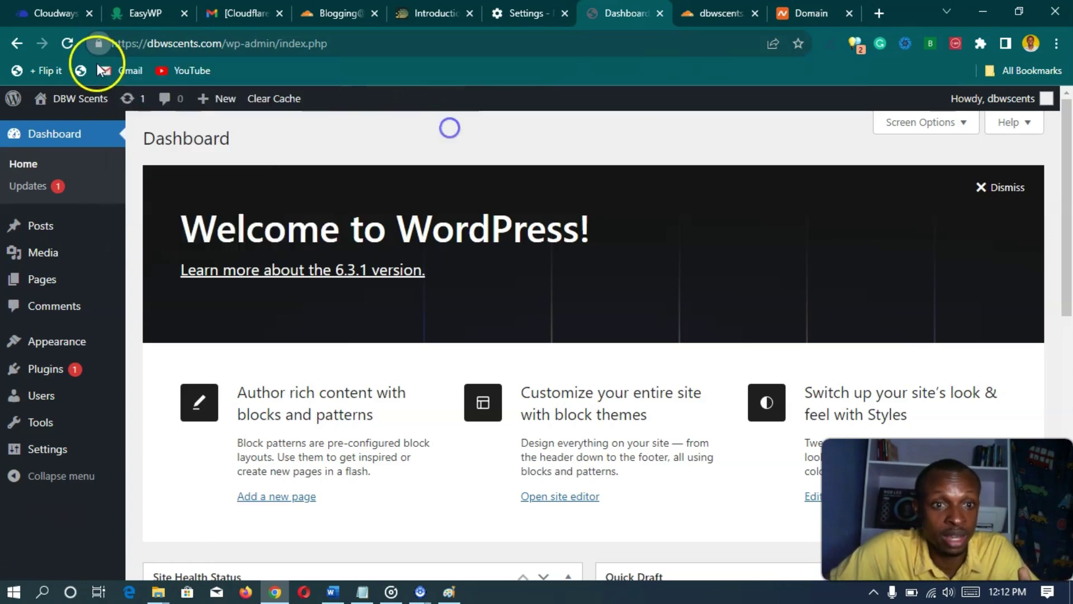
click(879, 14)
click(402, 37)
text(h)
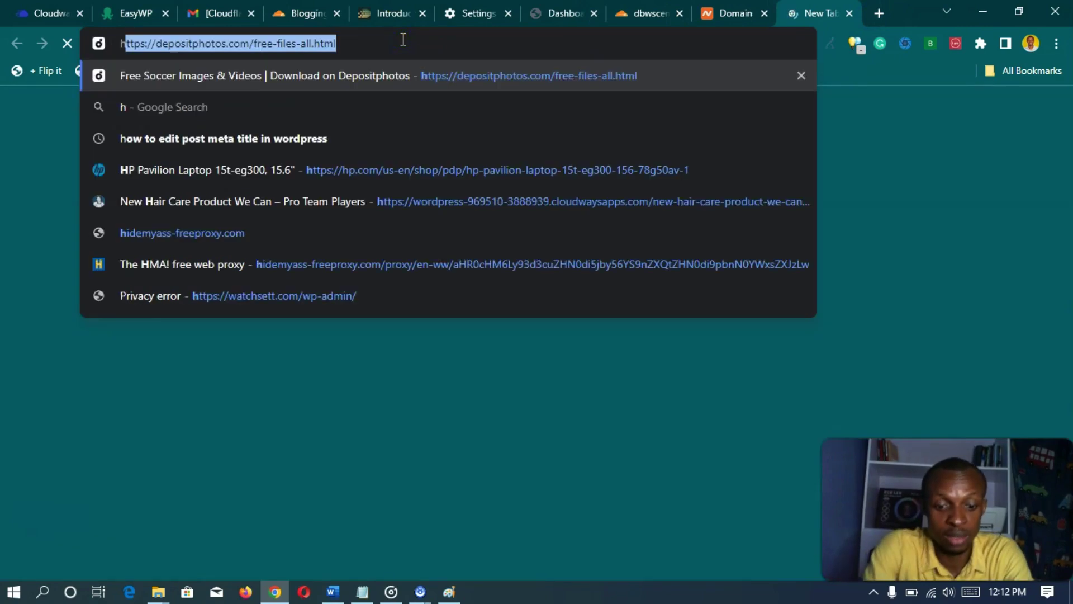
text(ttps)
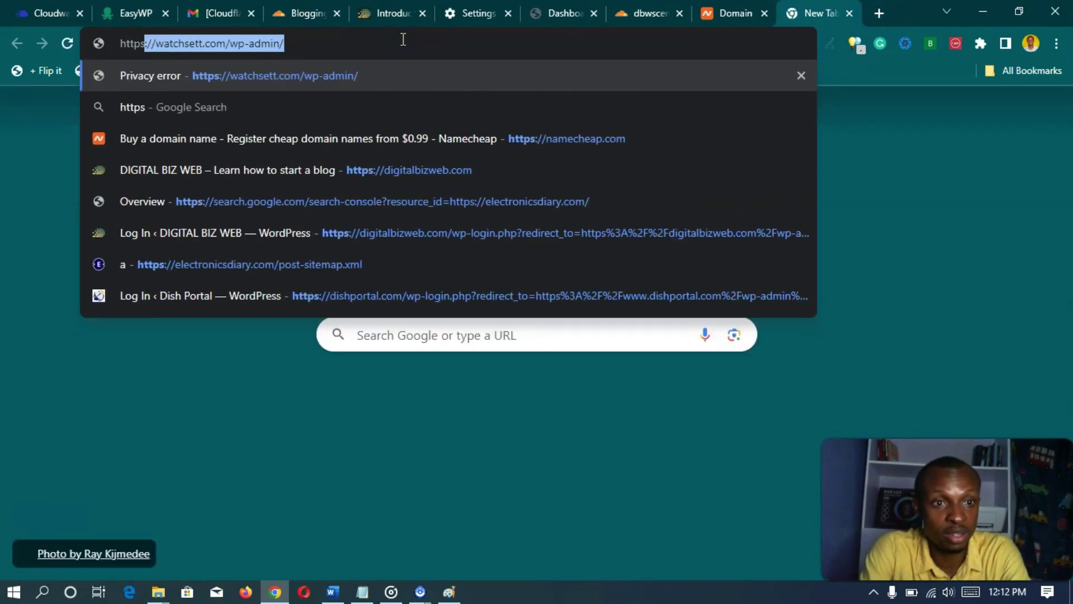
text(://)
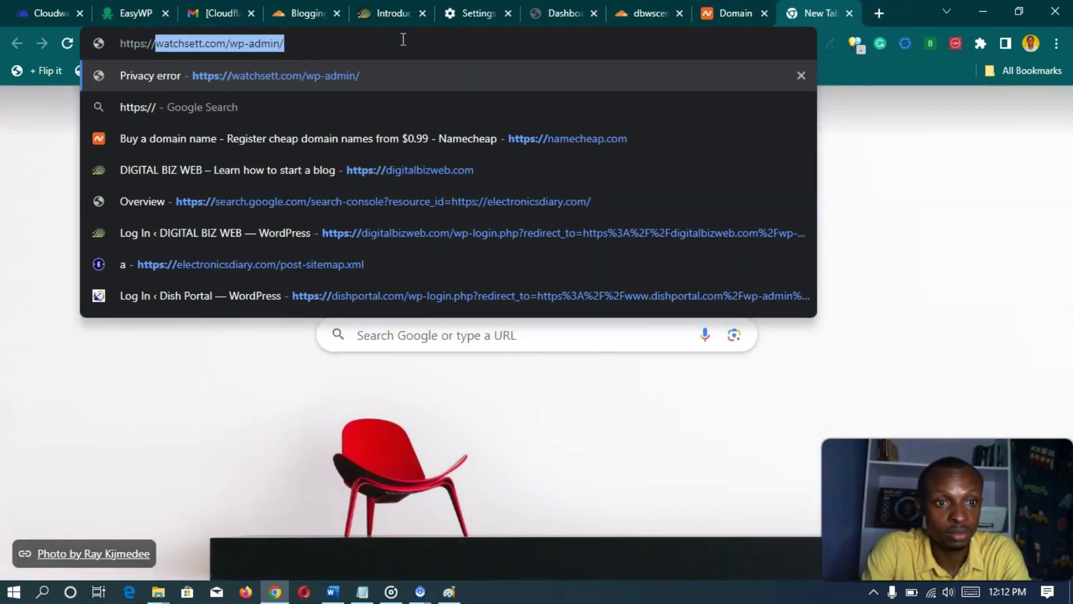
text(dbw)
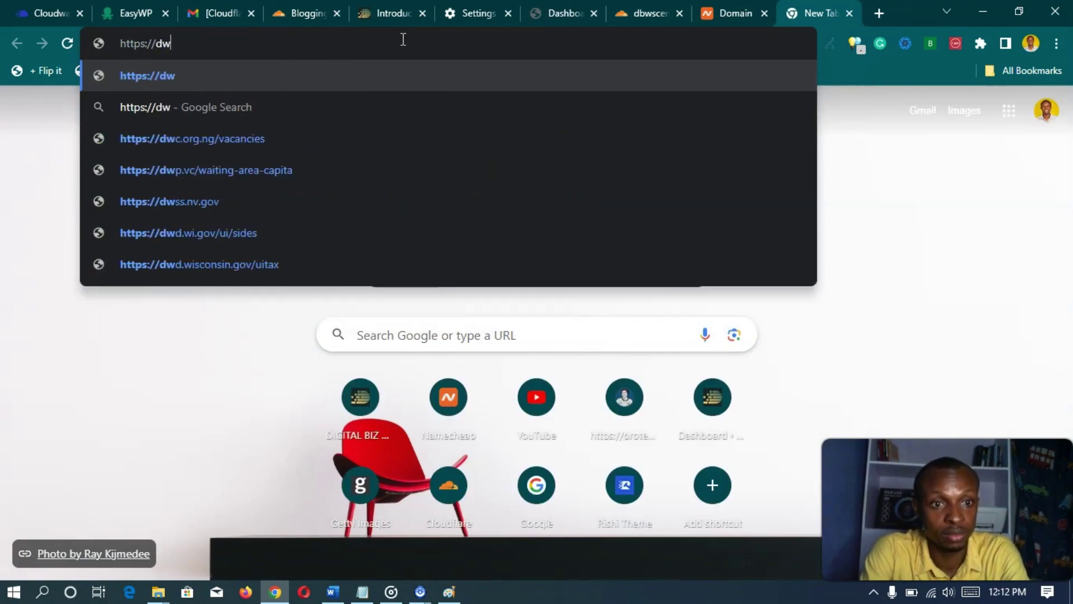
key(End)
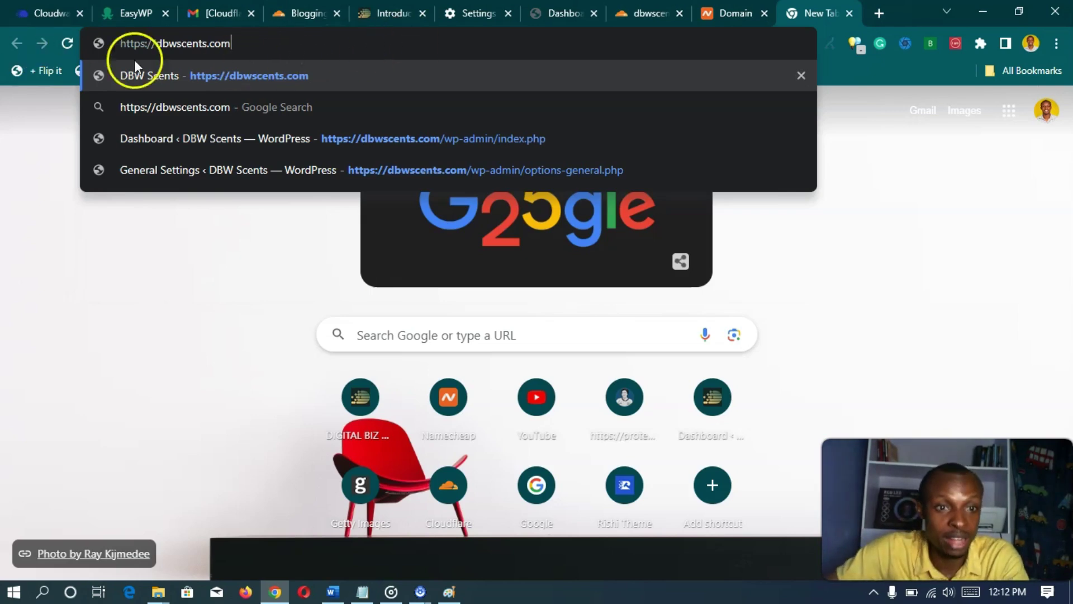
click(144, 44)
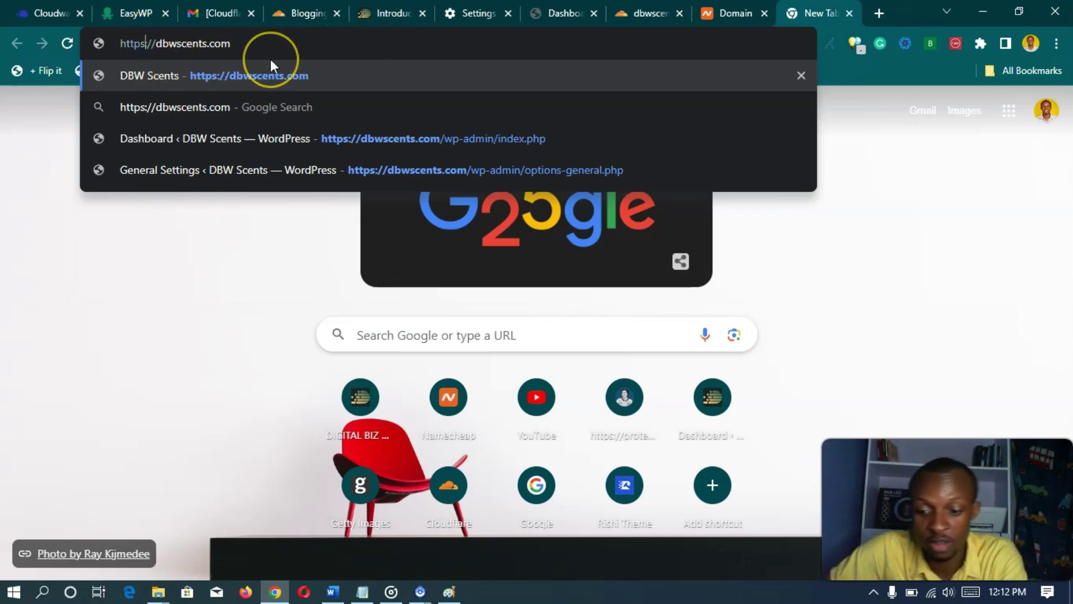
key(Left)
key(ctrl+Right)
key(ctrl+Right)
key(ctrl+Right)
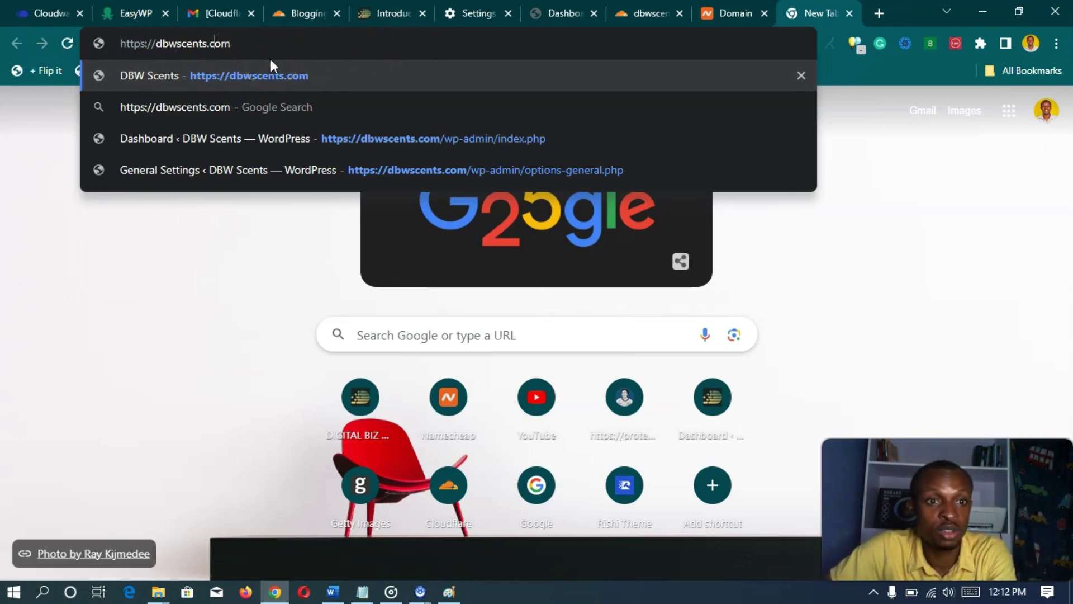
key(Return)
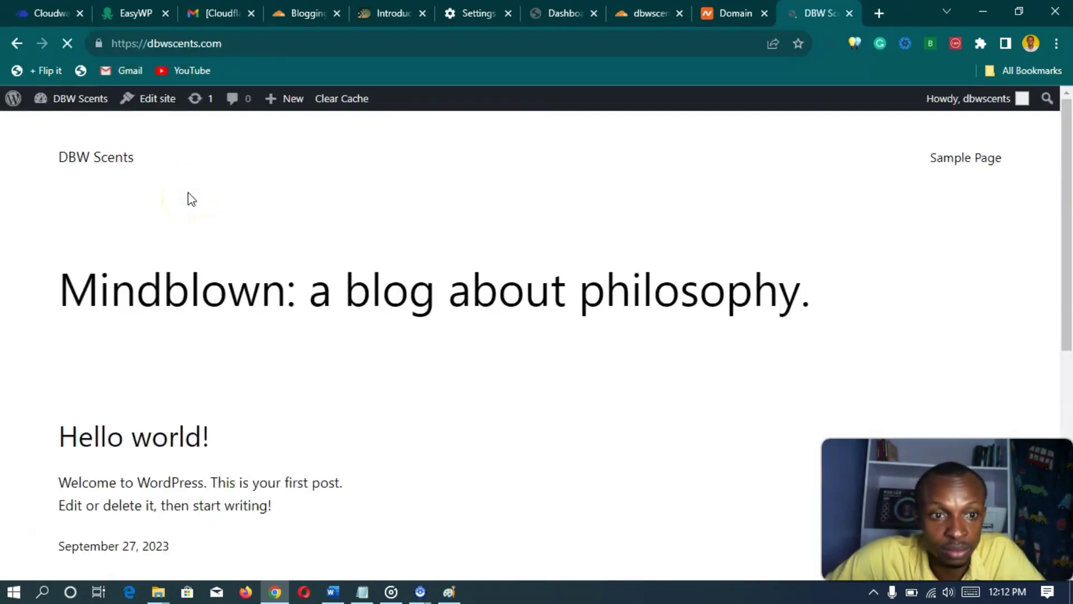
- Scroll the live DBW Scents home page, reload the admin Dashboard, and revisit the home page
scroll(184, 243, down, 8)
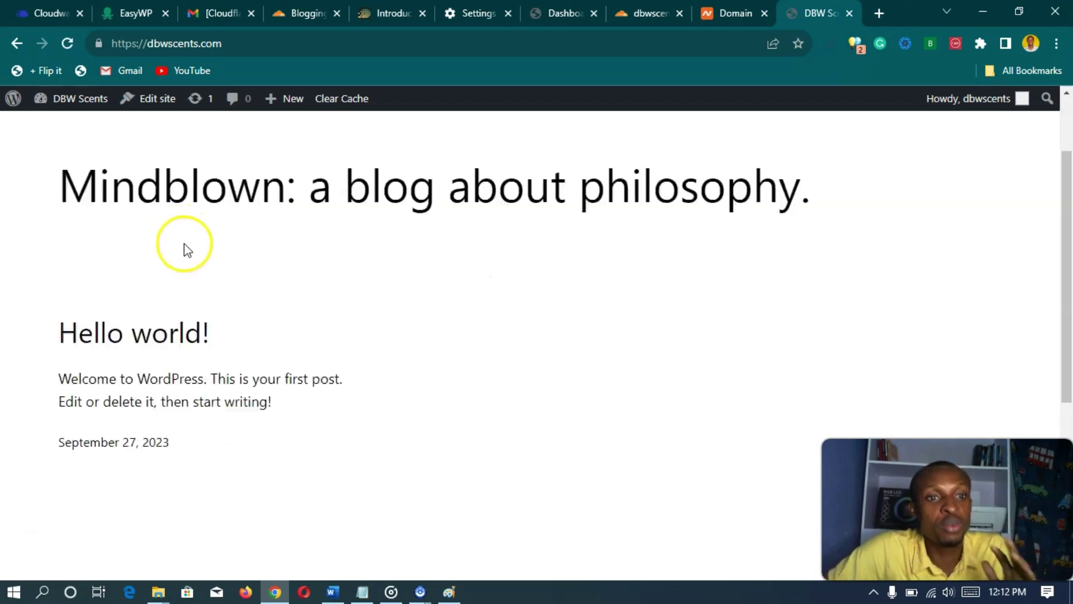
scroll(196, 274, up, 8)
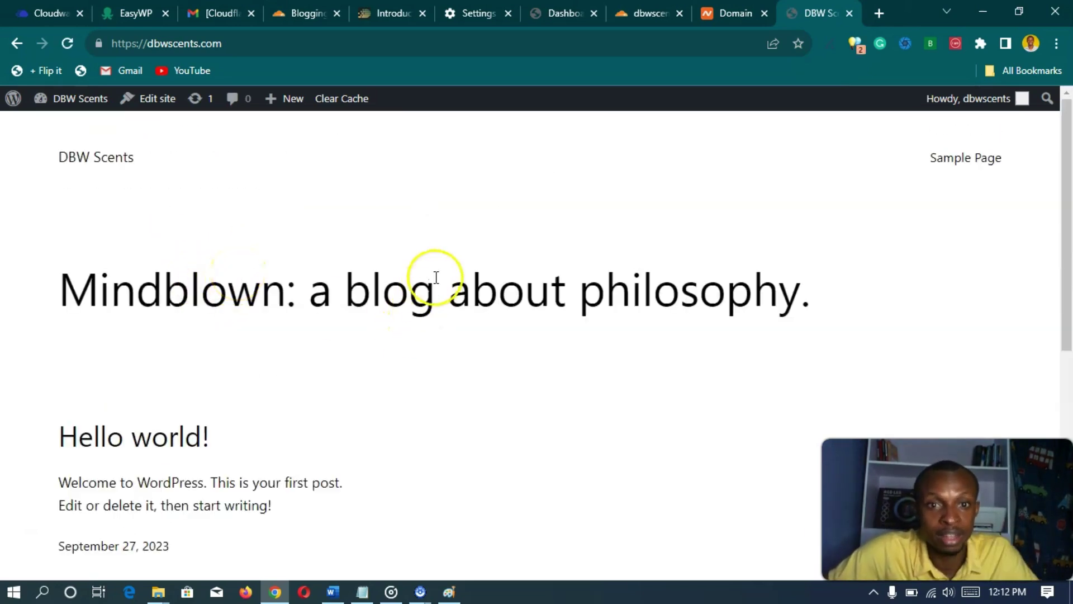
click(567, 11)
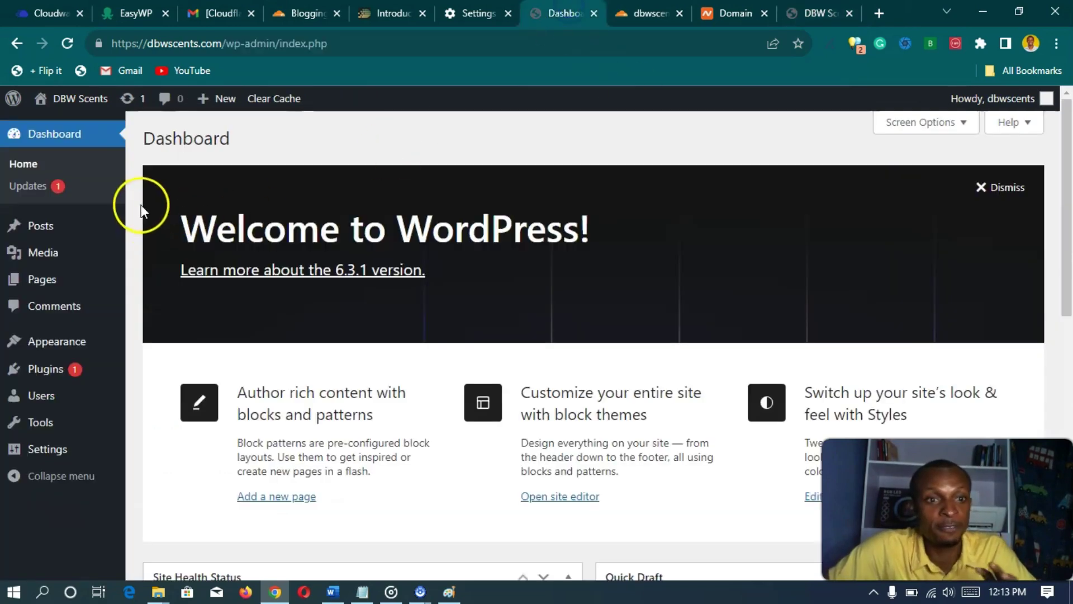
click(32, 147)
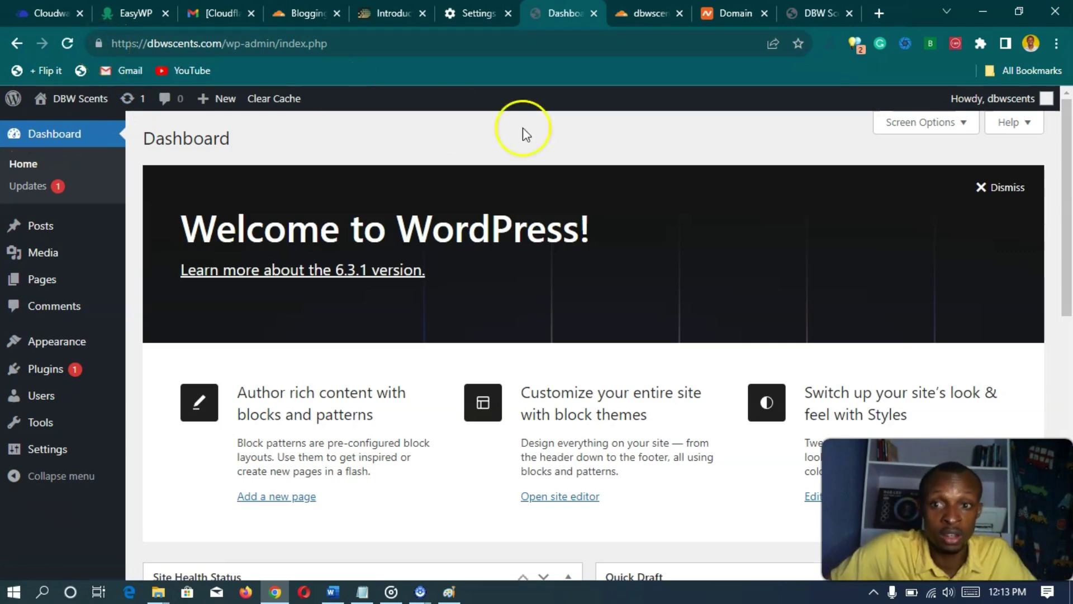
click(796, 17)
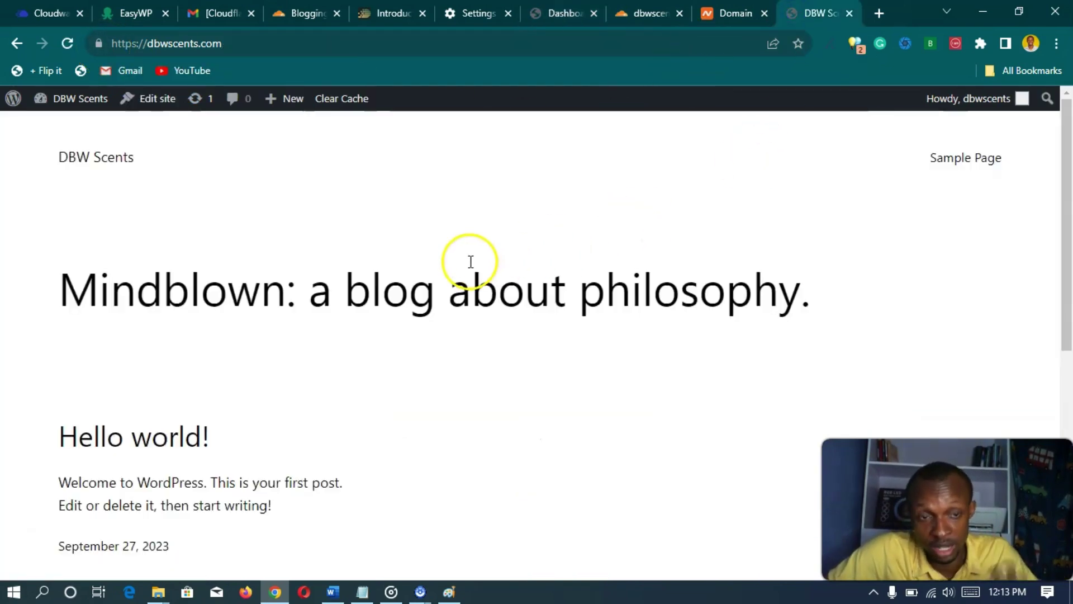
scroll(367, 279, down, 5)
scroll(368, 312, up, 5)
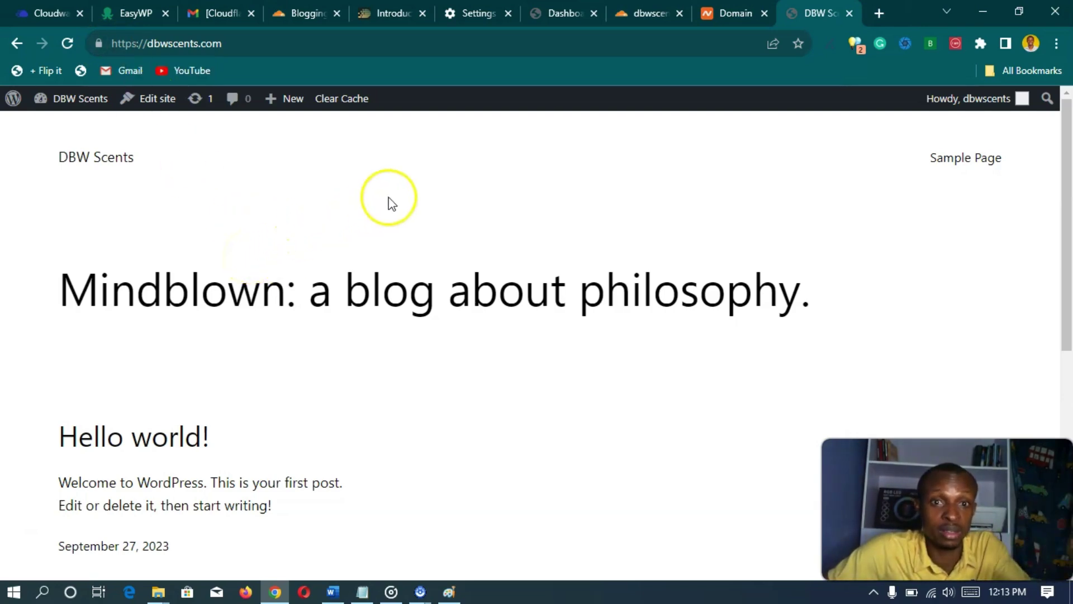
click(548, 12)
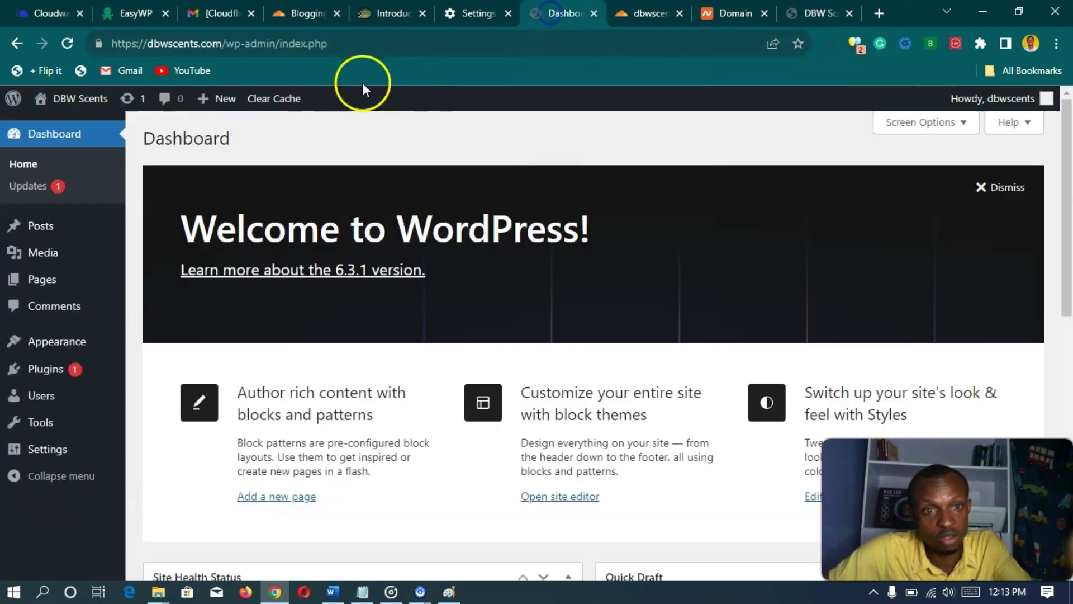
click(236, 49)
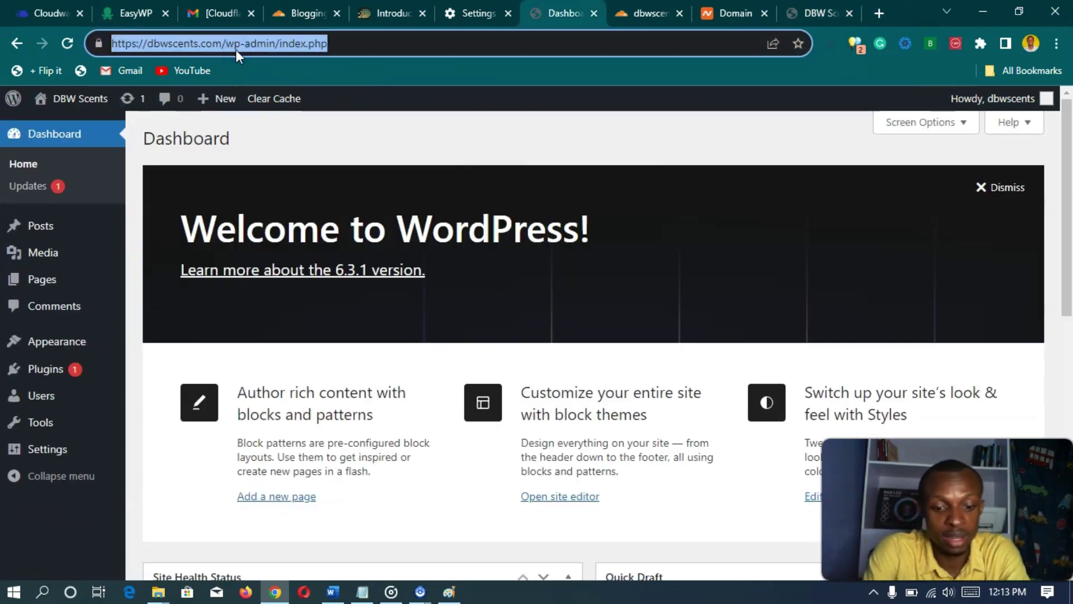
text(https://)
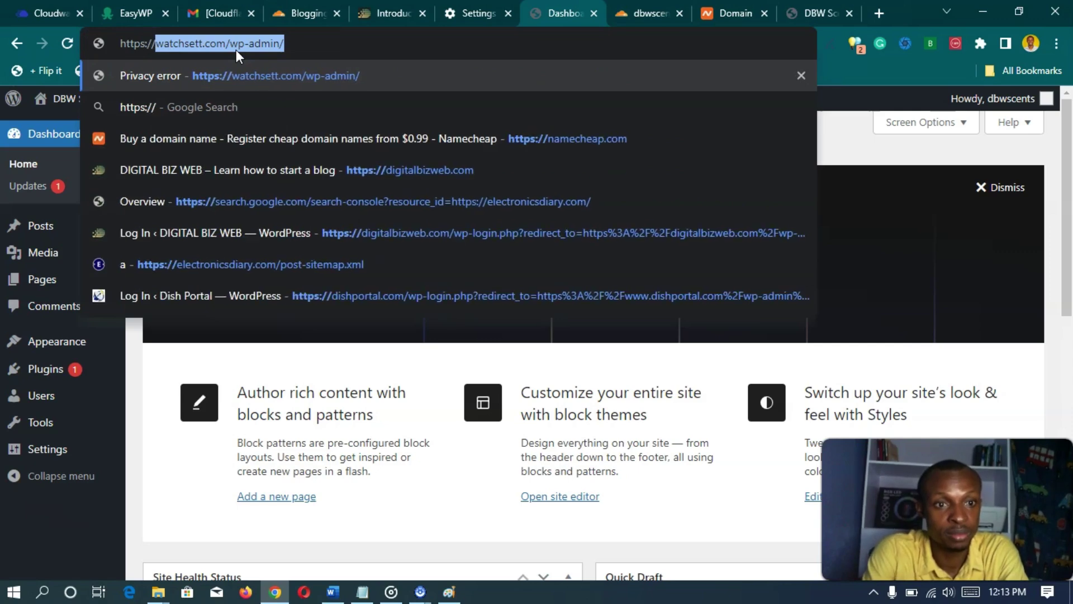
text(dbw)
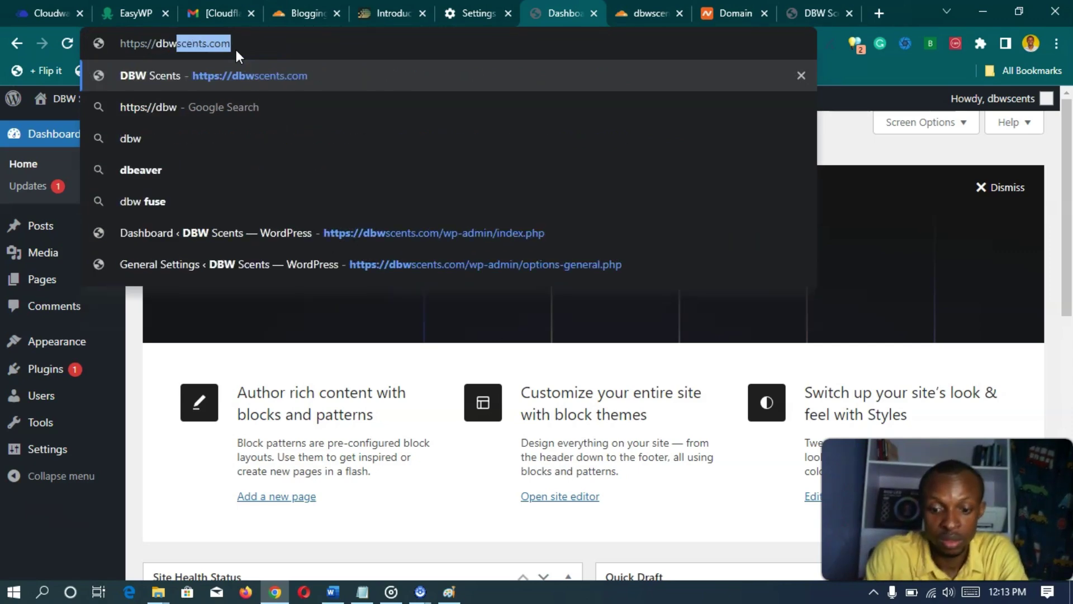
text(/wp)
key(BackSpace)
key(BackSpace)
key(BackSpace)
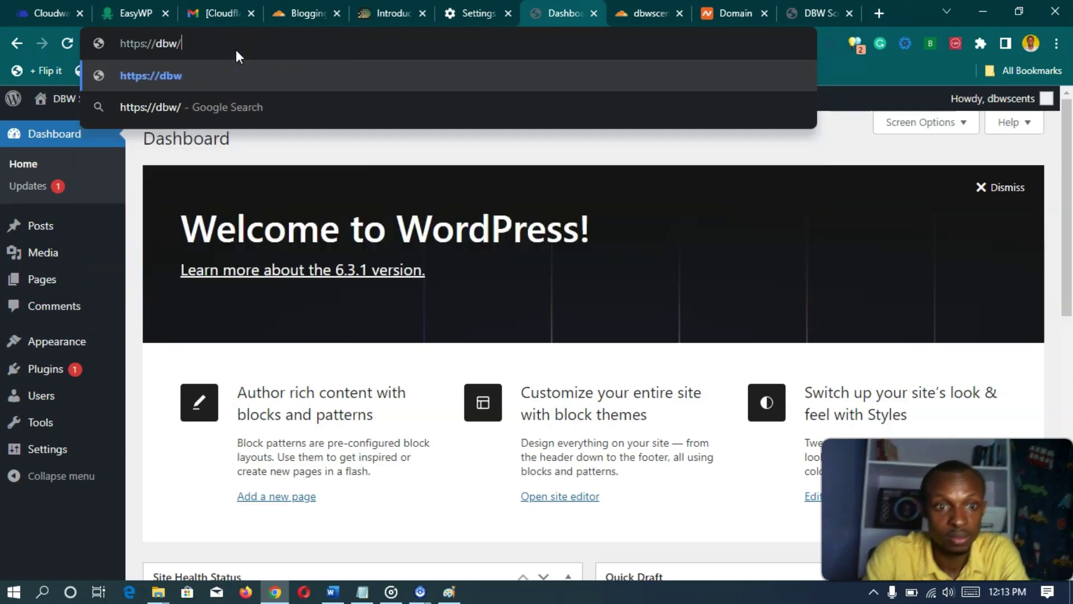
text(scents.com)
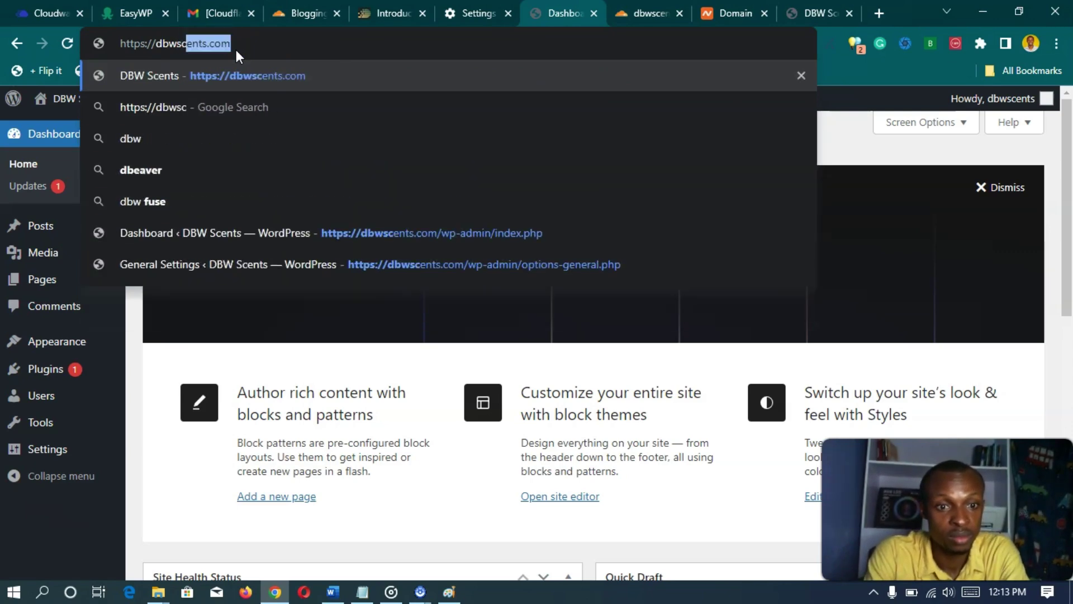
text(/)
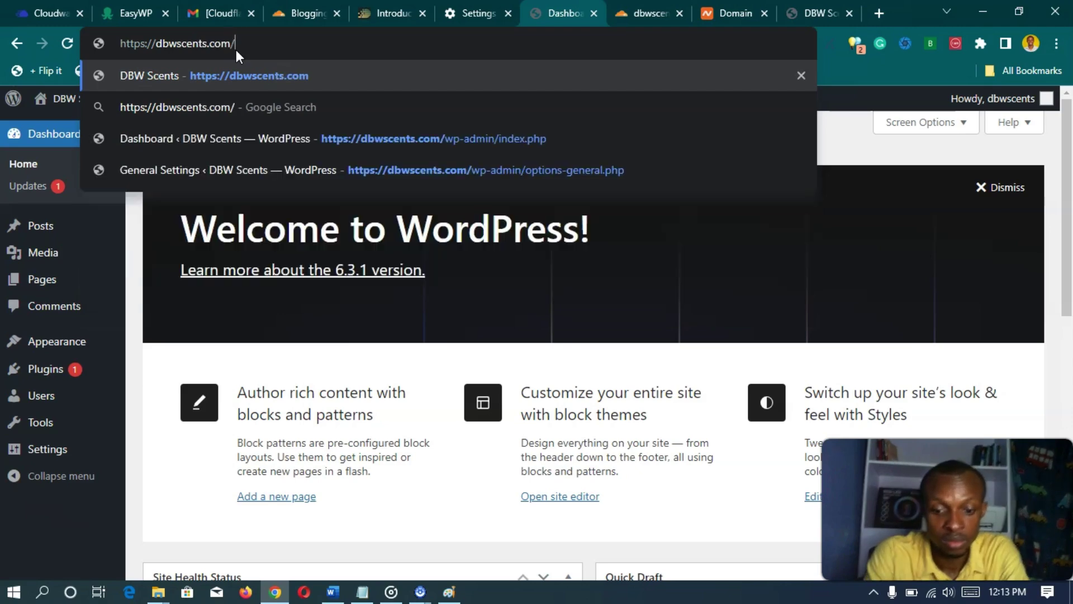
text(wp-admin)
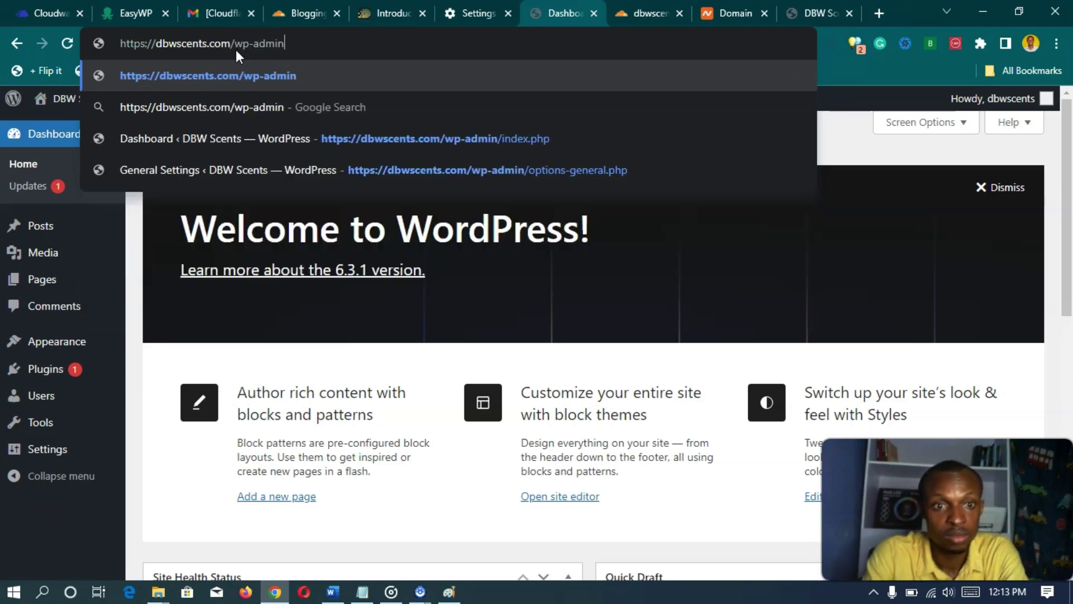
click(140, 45)
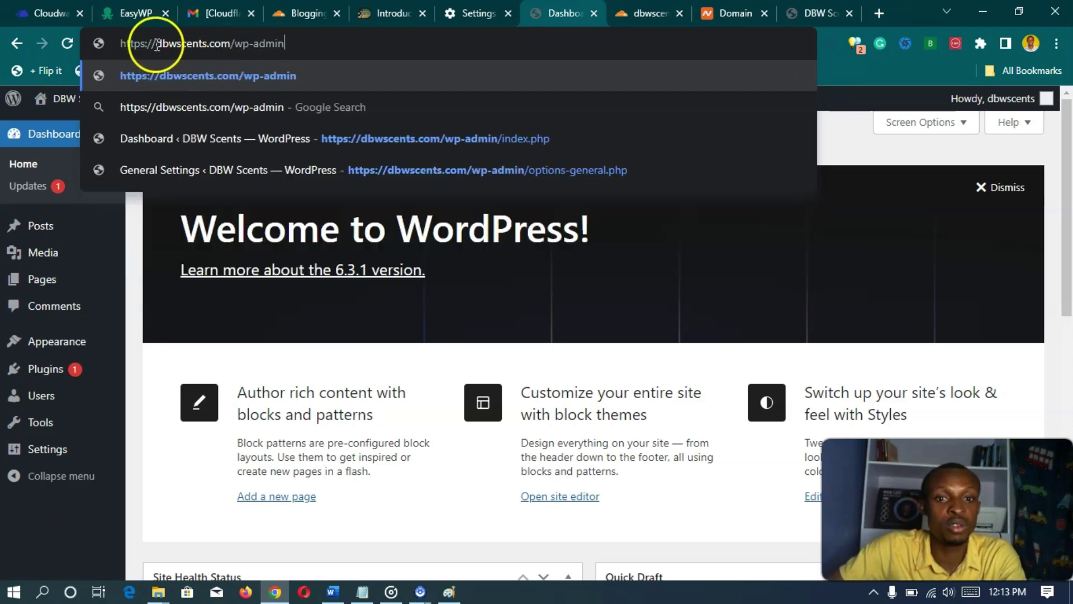
key(Return)
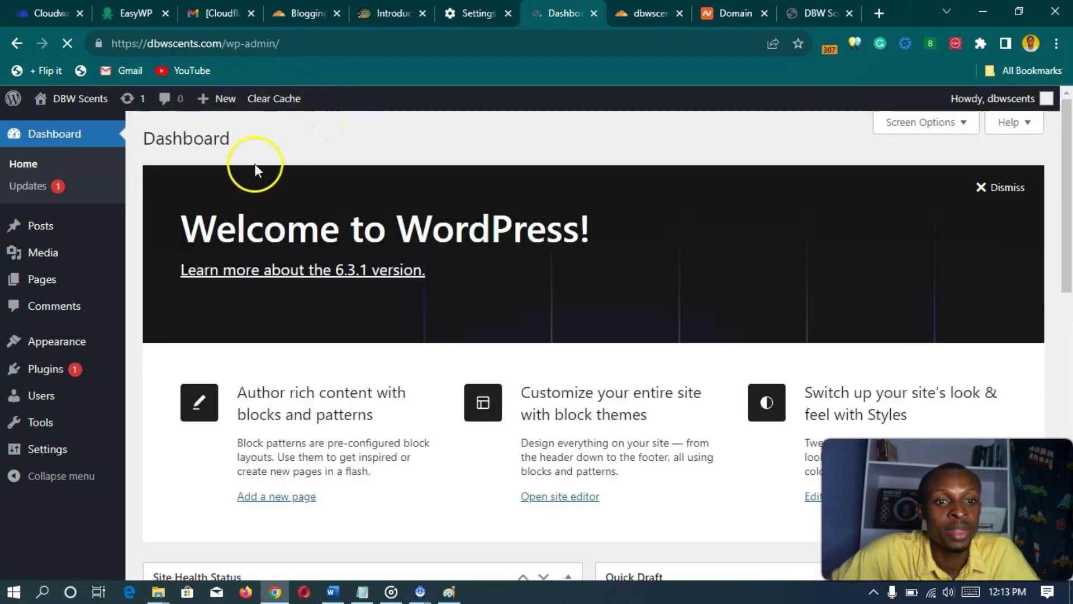
scroll(139, 193, down, 10)
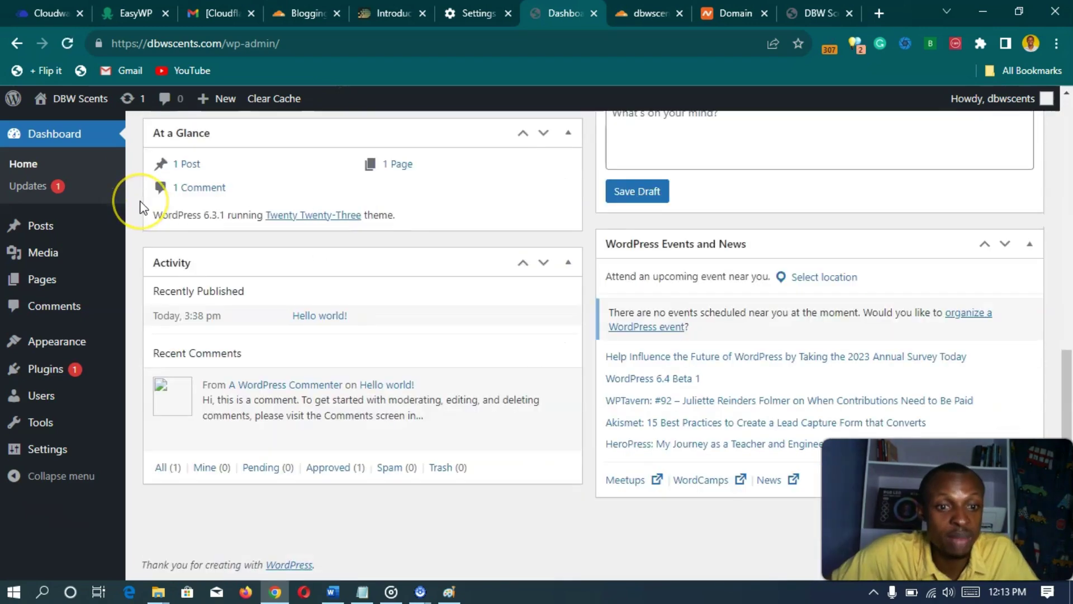
scroll(141, 206, up, 10)
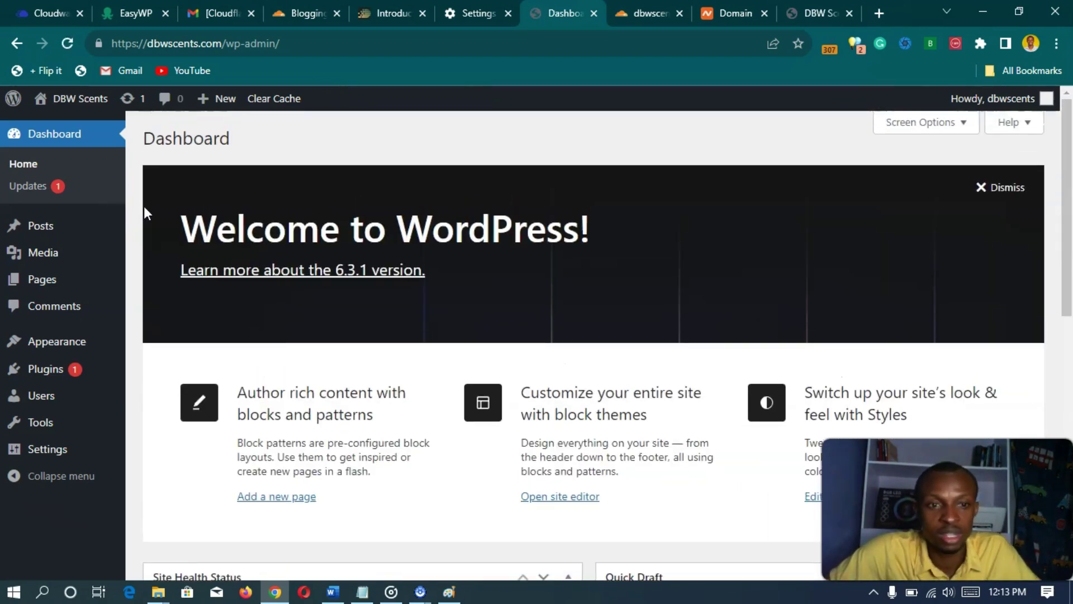
click(137, 205)
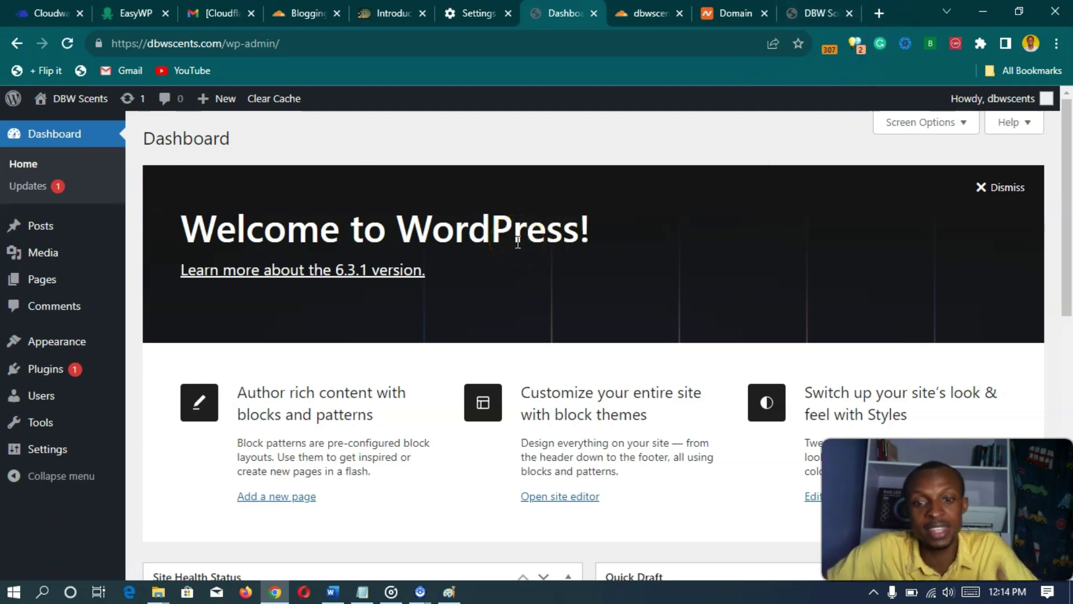
- Switch to the DBW Scents tab and scroll down and back up its home page
click(827, 12)
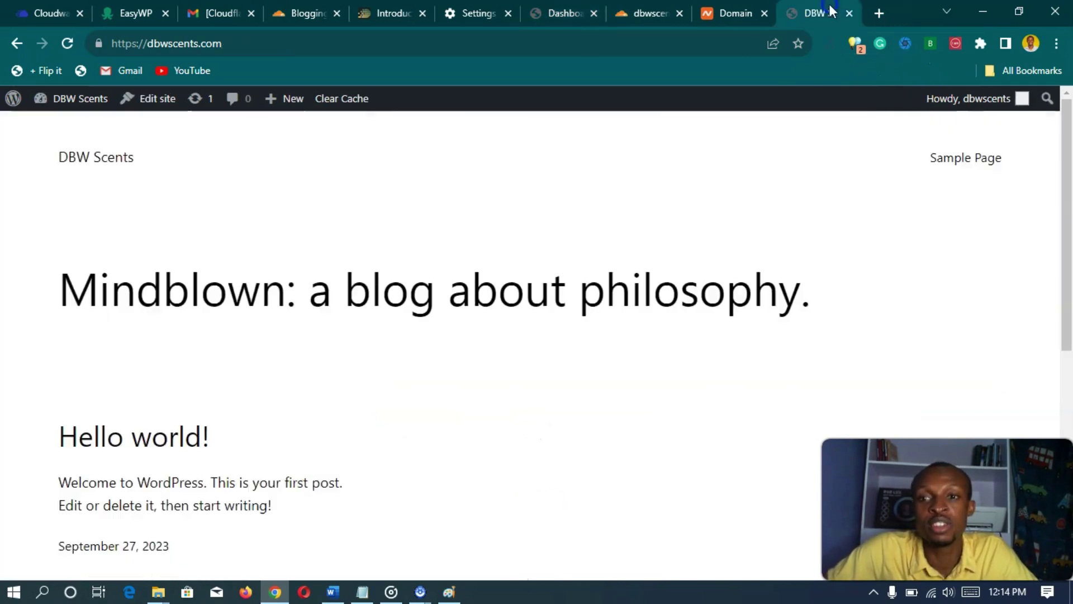
scroll(383, 328, down, 7)
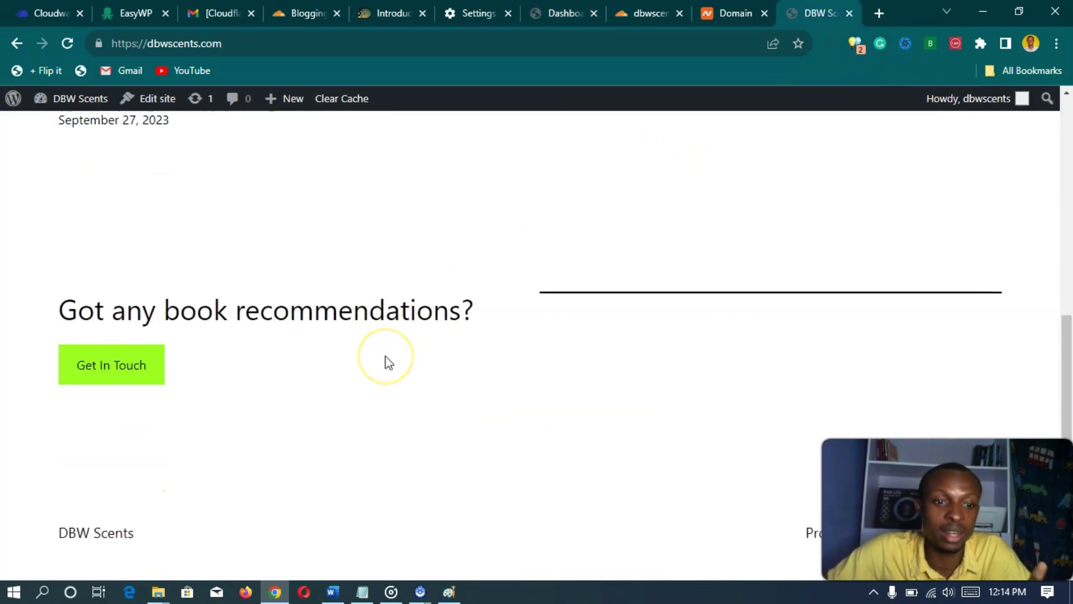
scroll(388, 362, up, 8)
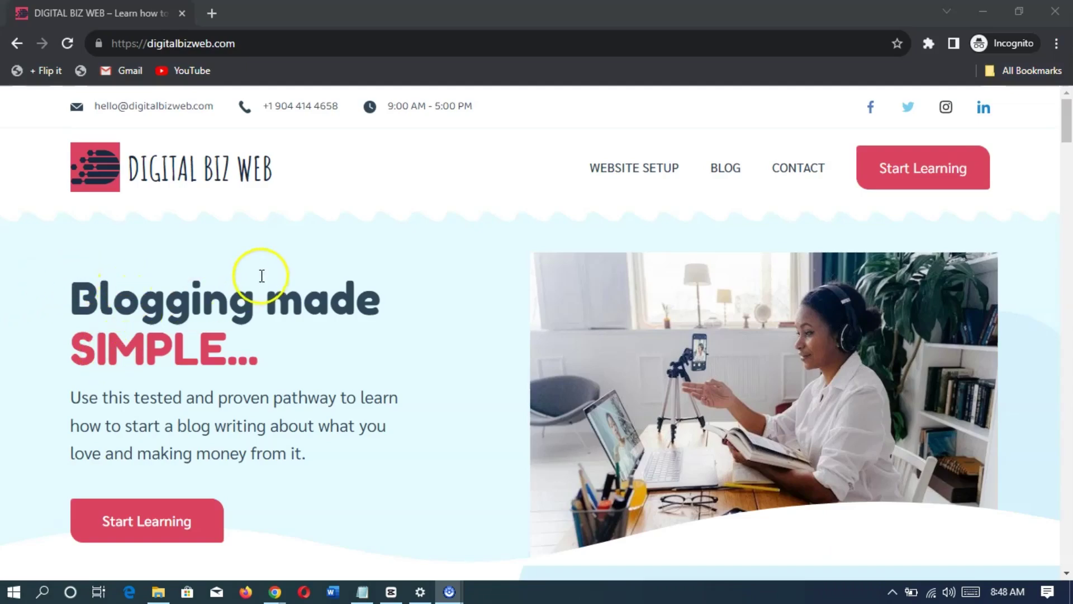
- Scroll the Digital Biz Web homepage and open its list of available courses
scroll(333, 242, down, 5)
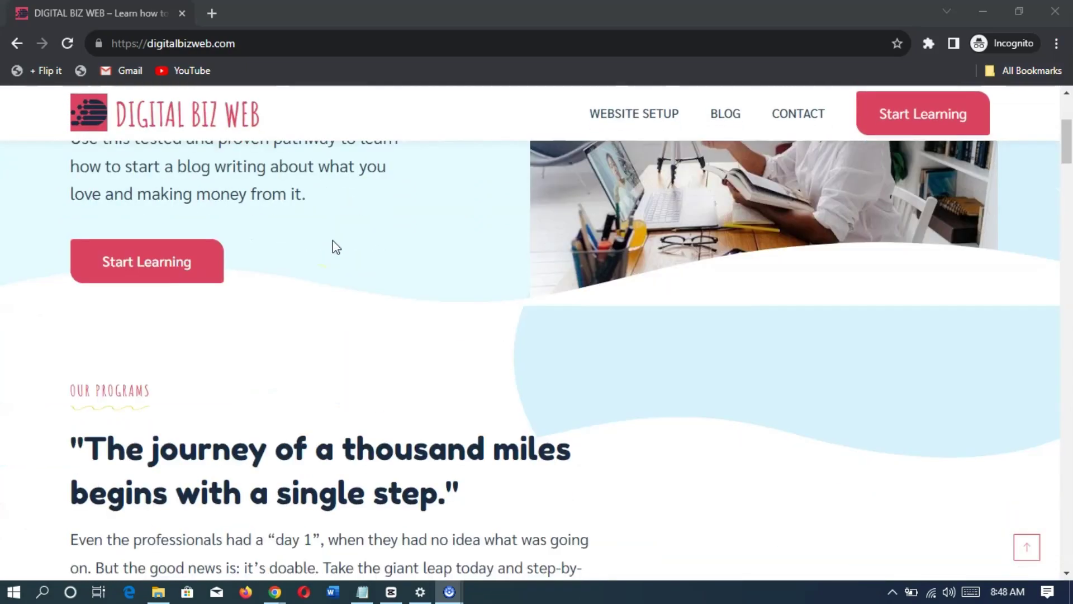
scroll(334, 247, down, 4)
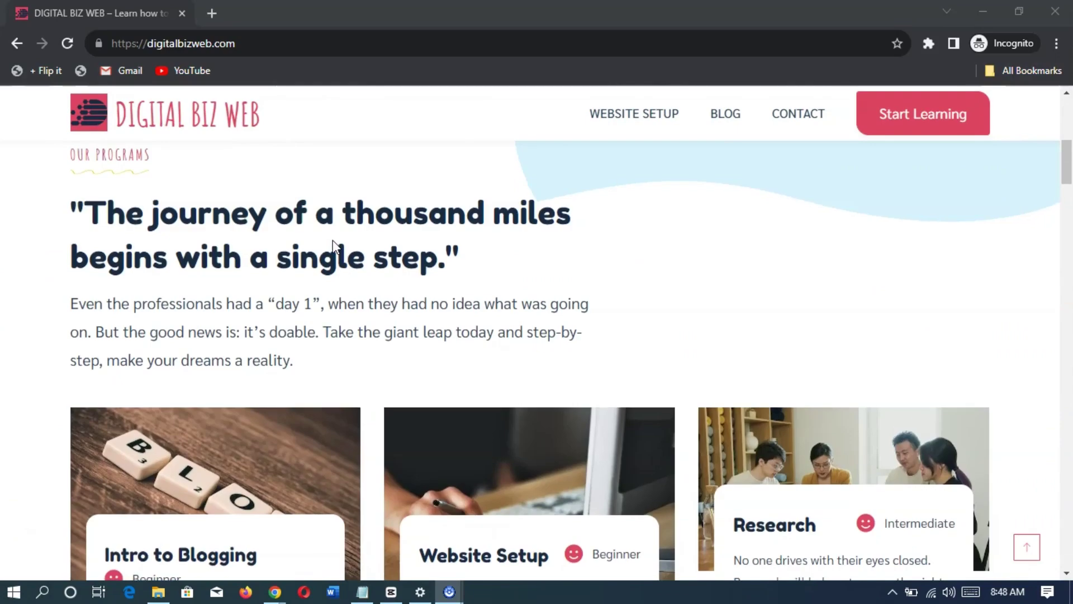
scroll(357, 241, down, 3)
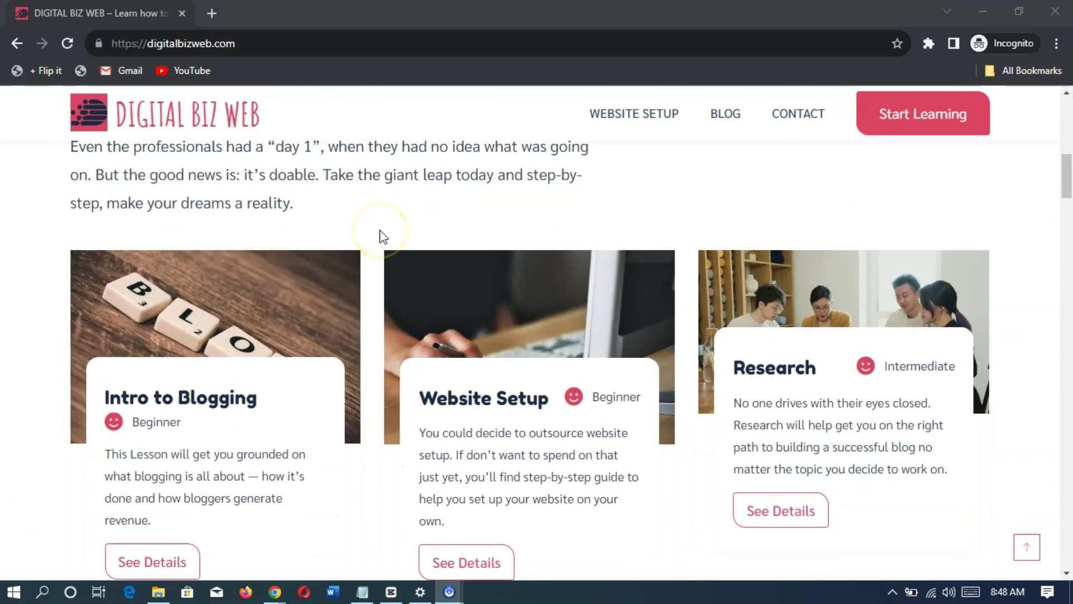
scroll(380, 229, up, 7)
scroll(383, 237, up, 3)
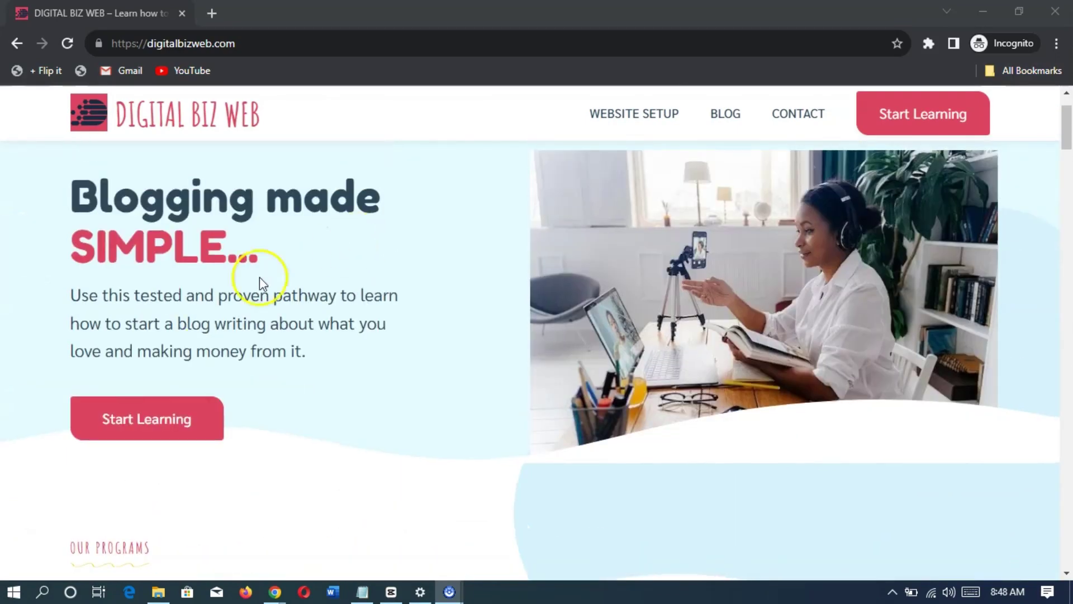
click(137, 417)
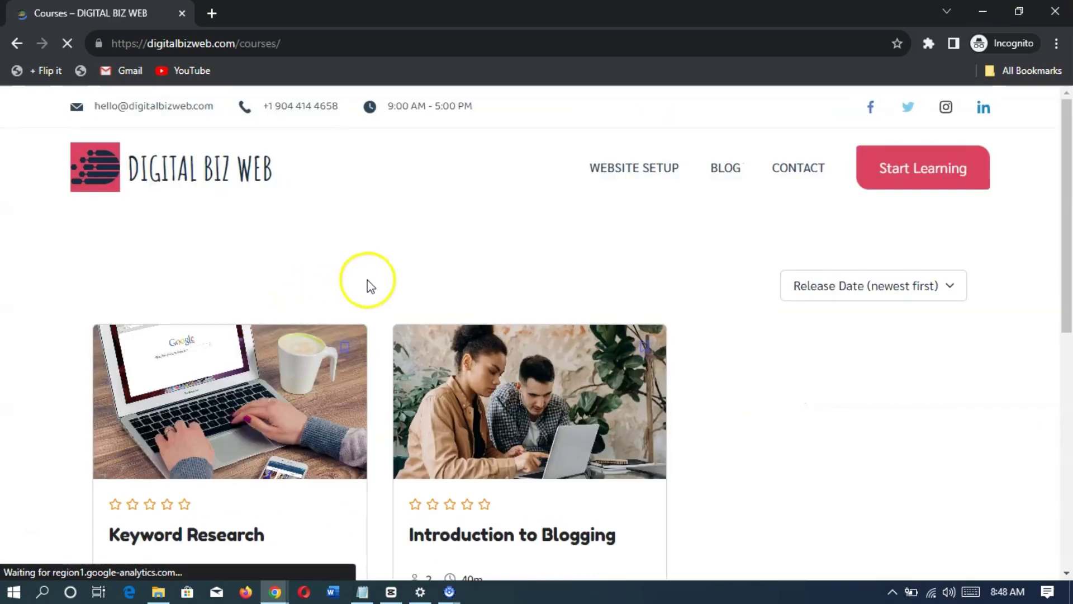
- Open the Keyword Research course and highlight its Recommended Resources heading
scroll(391, 281, down, 3)
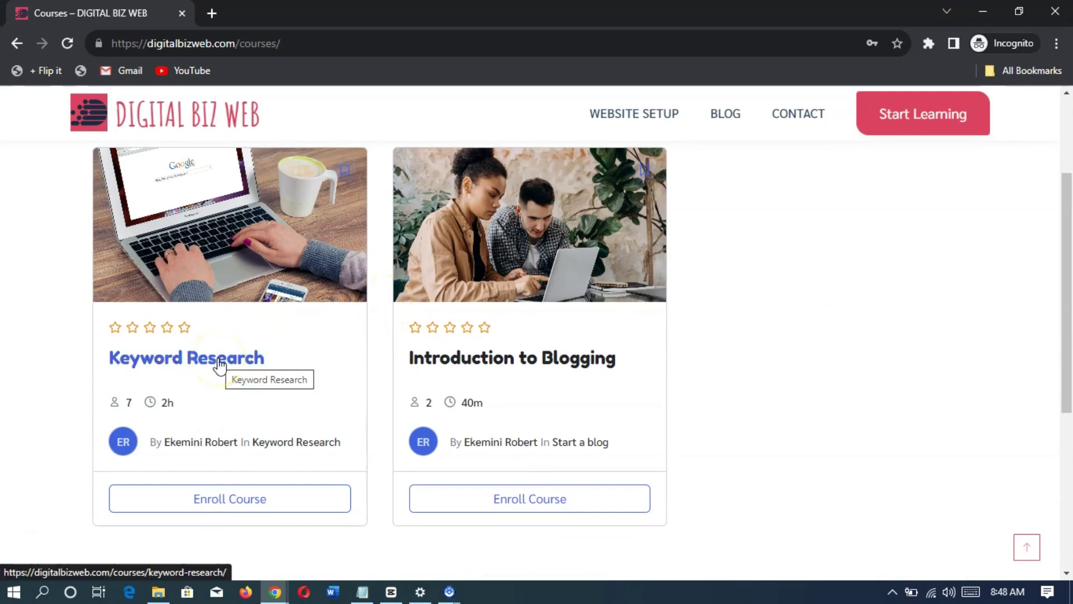
click(220, 363)
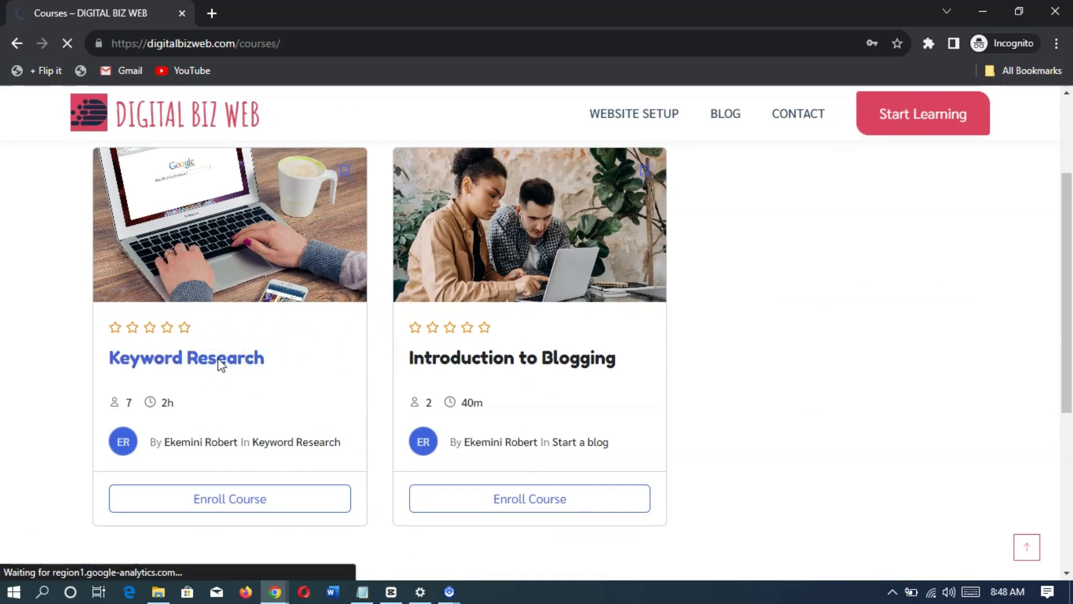
scroll(73, 316, down, 4)
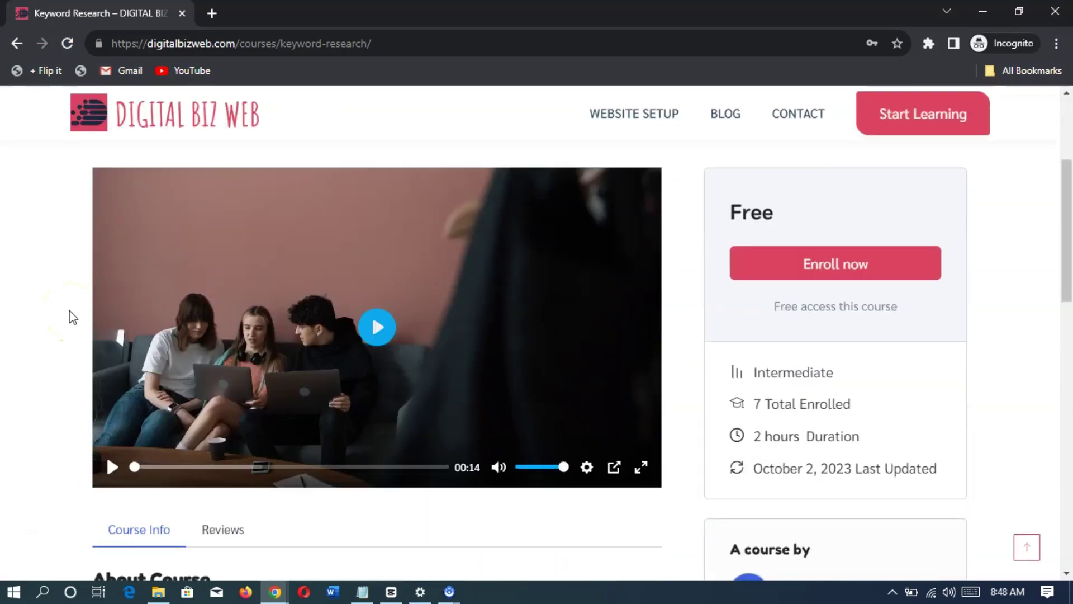
scroll(73, 317, down, 7)
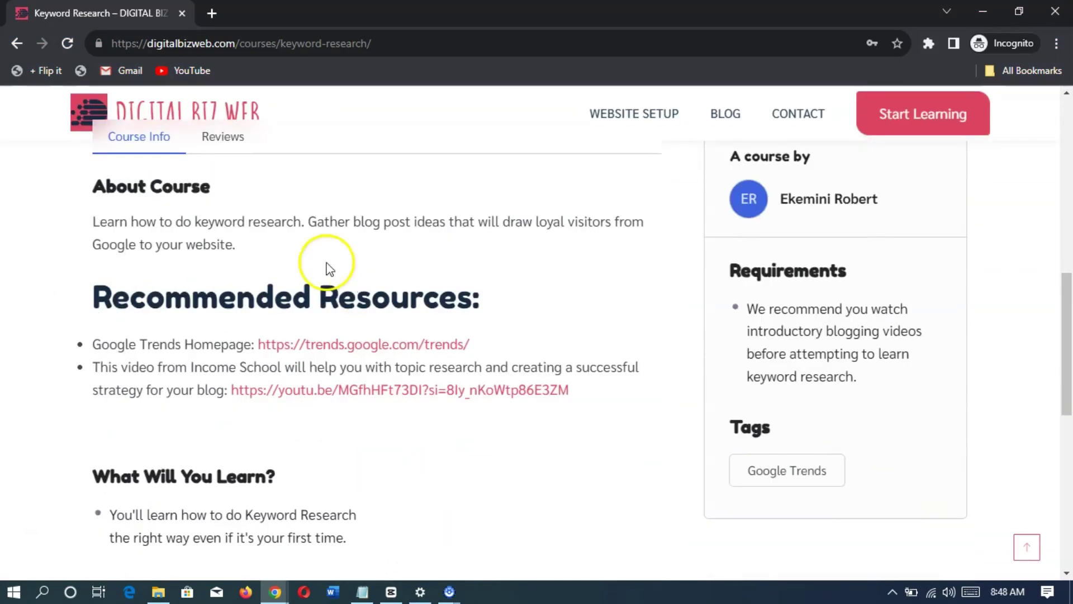
drag(91, 292, 504, 303)
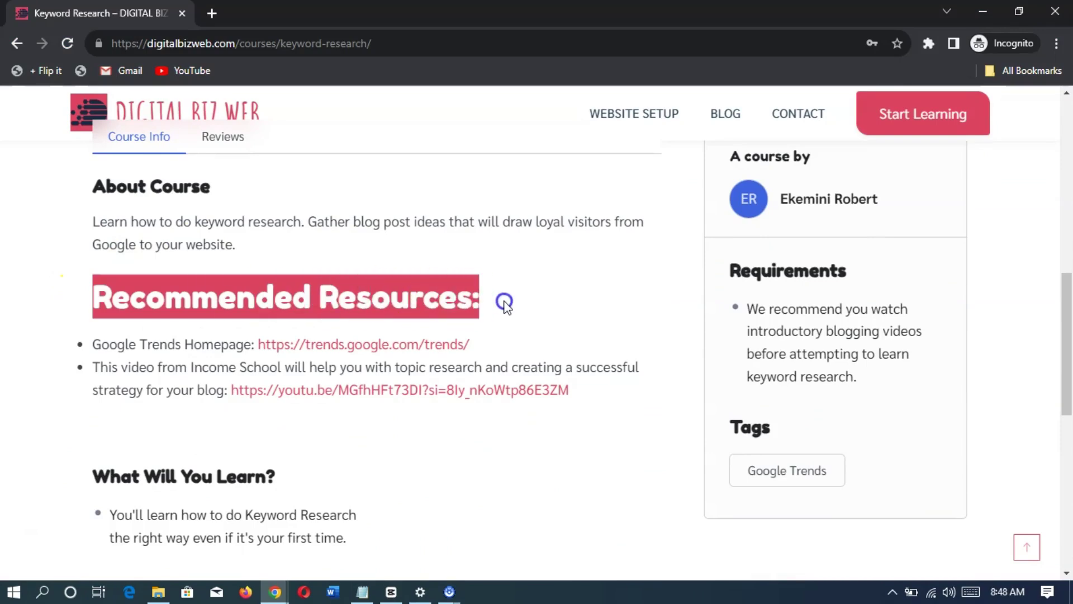
click(552, 301)
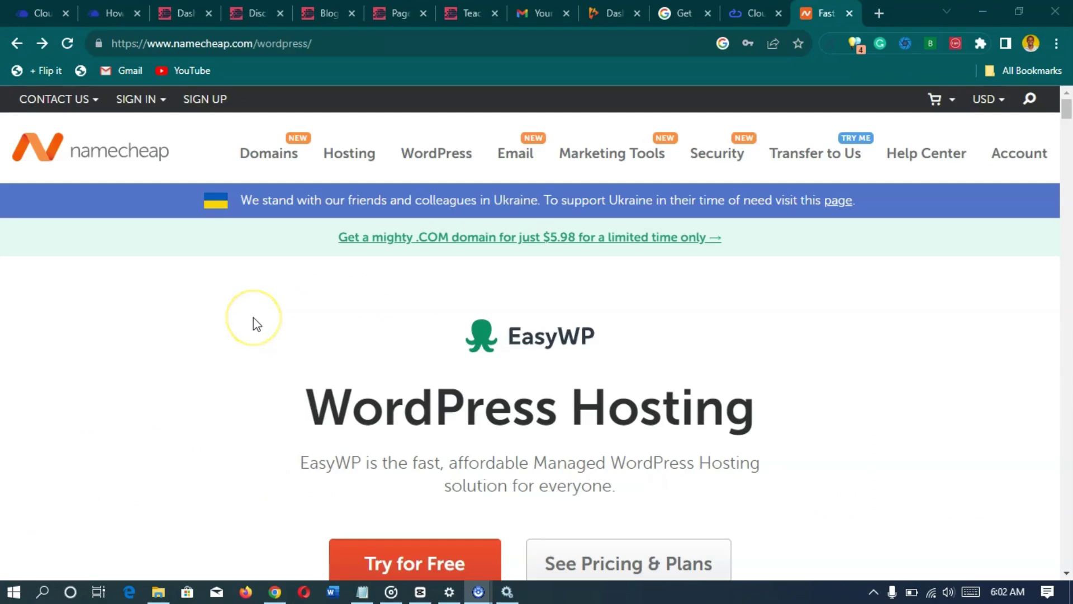
- Scroll to the EasyWP Starter, Turbo and Supersonic price cards, then switch to the Cloudways homepage
scroll(257, 324, down, 4)
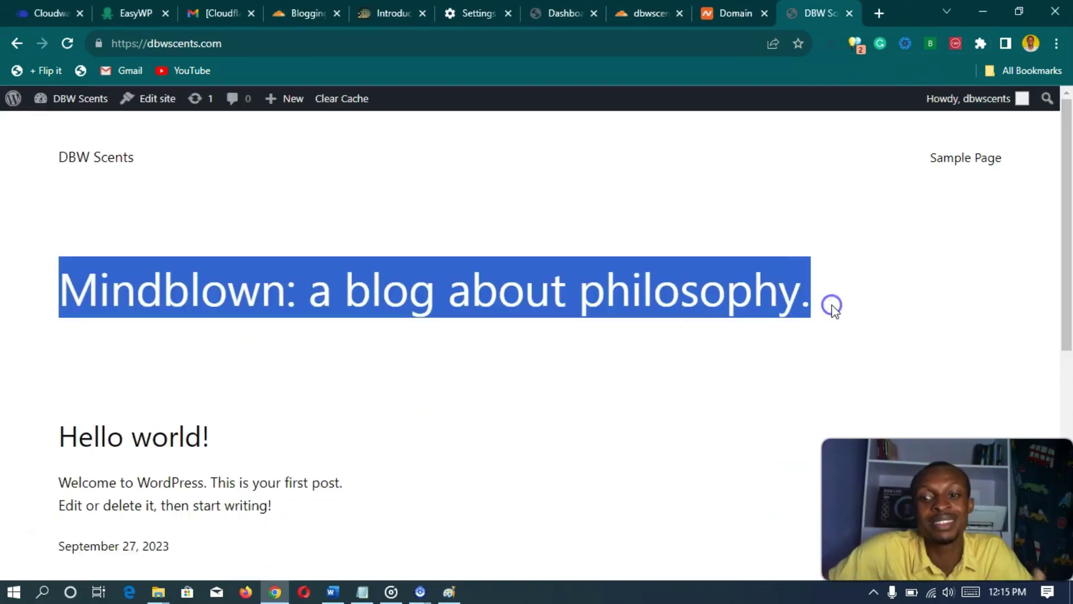
click(694, 394)
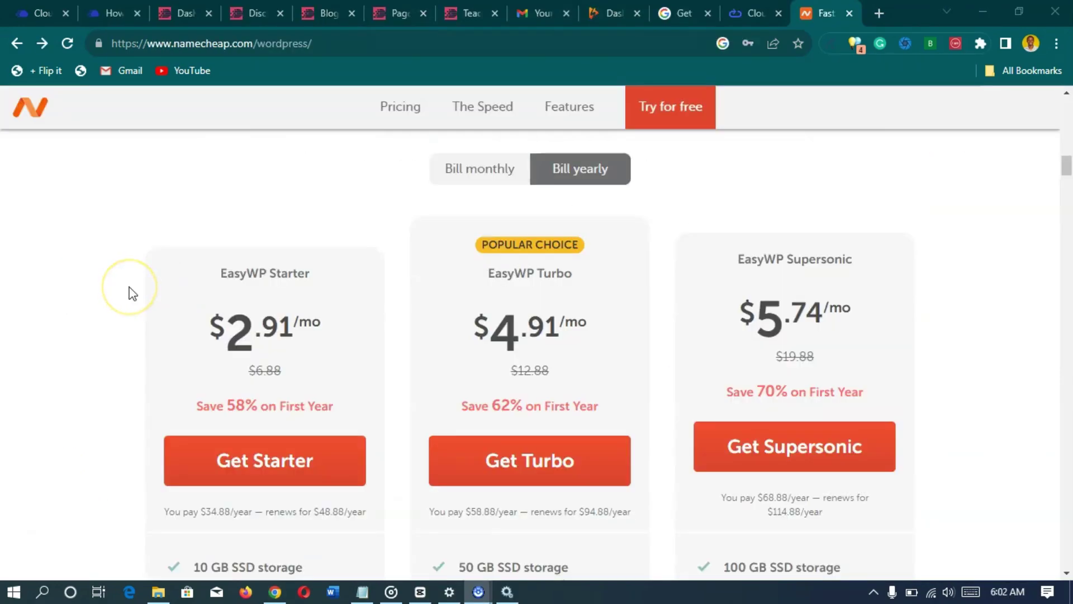
scroll(133, 294, down, 1)
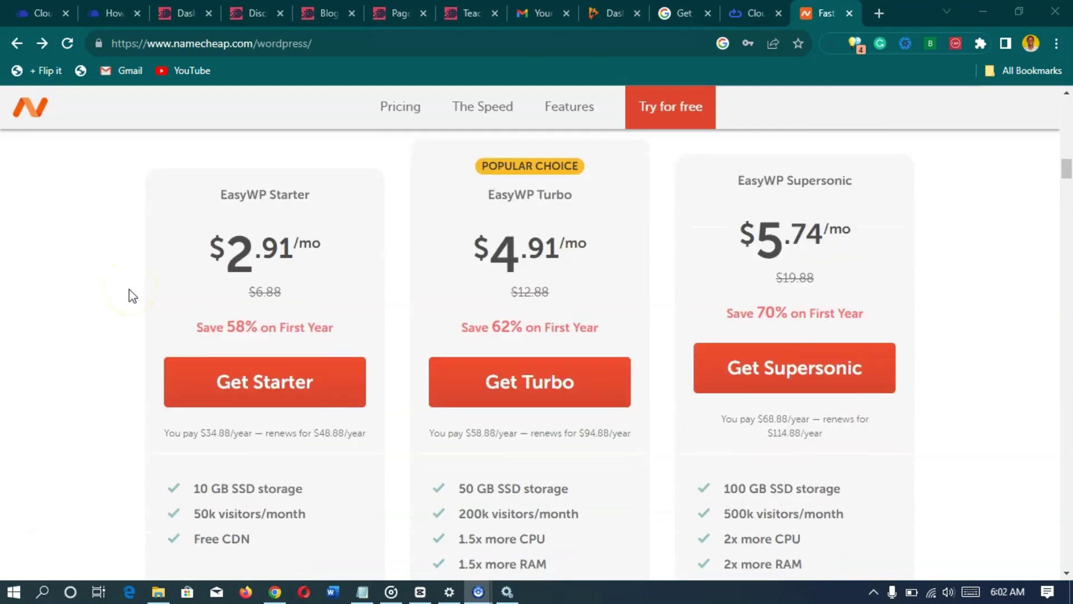
scroll(129, 297, down, 5)
scroll(120, 294, down, 2)
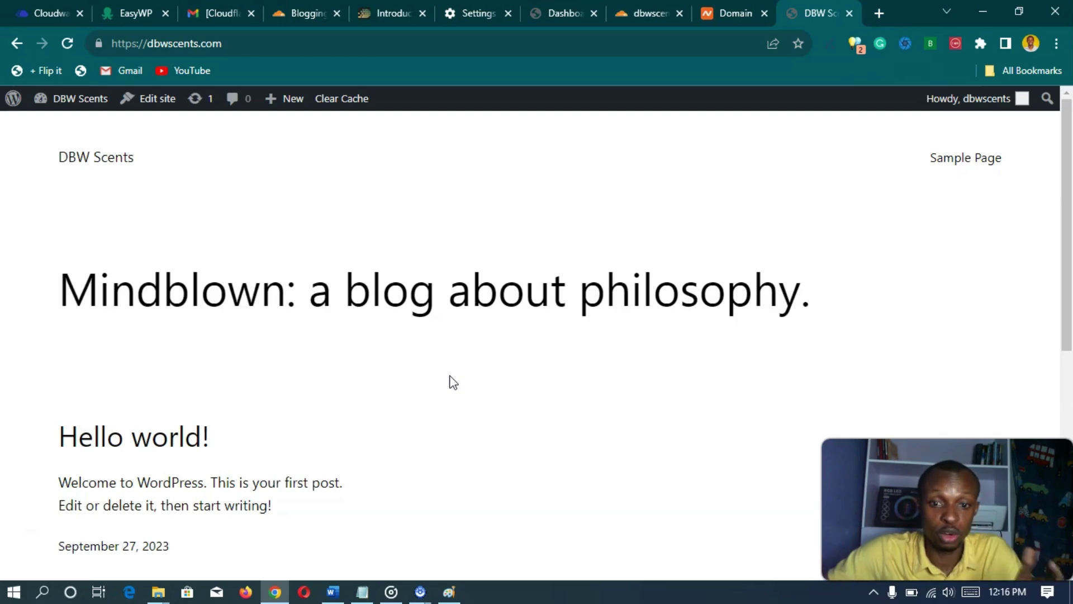
click(472, 361)
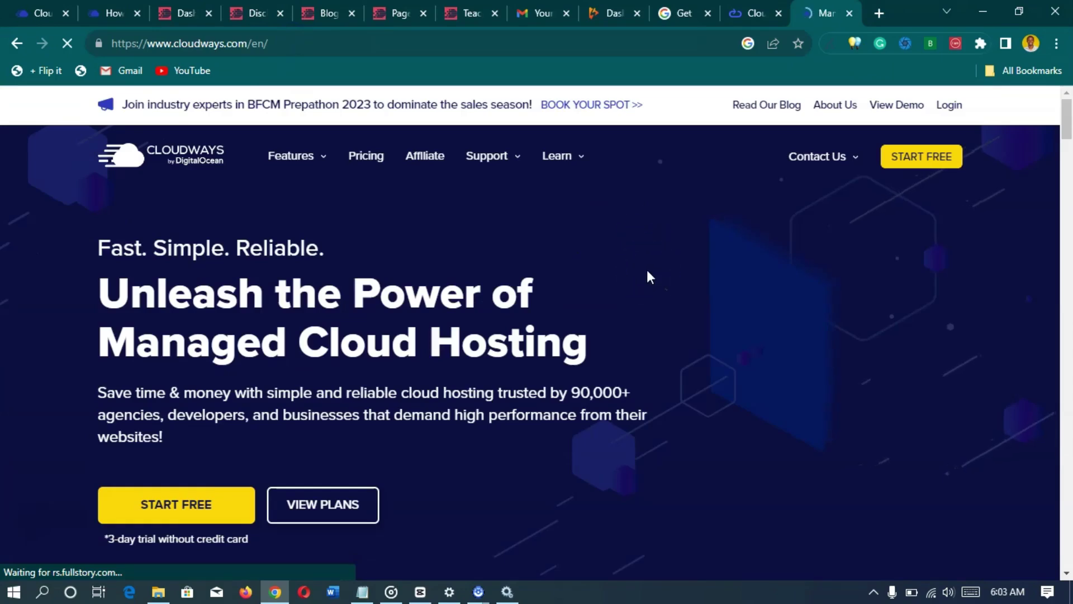
- Scroll through the Cloudways homepage and open its Pricing page
scroll(648, 276, down, 4)
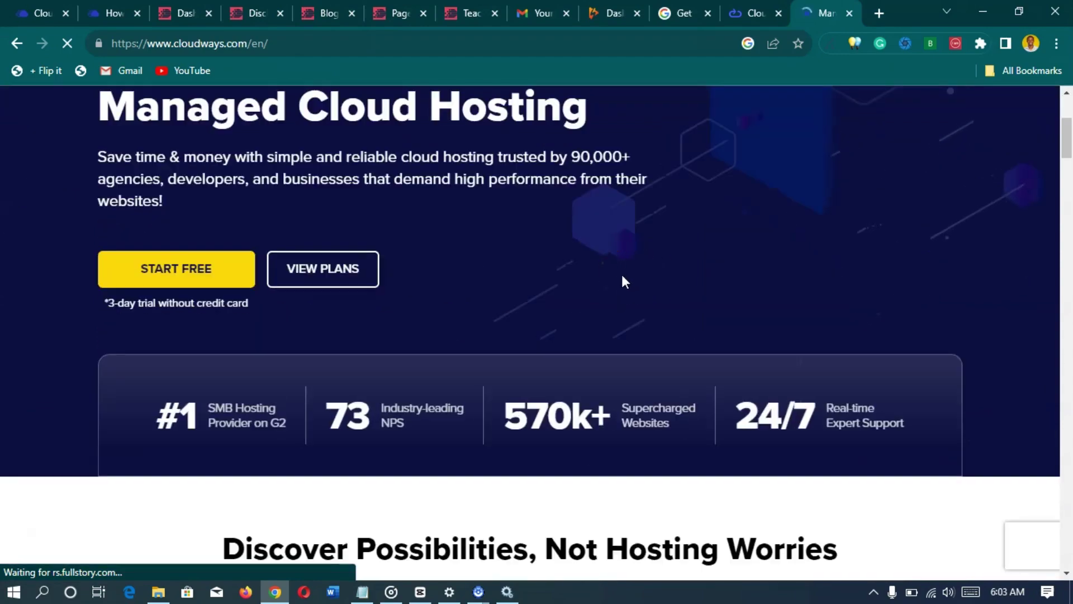
scroll(621, 277, down, 5)
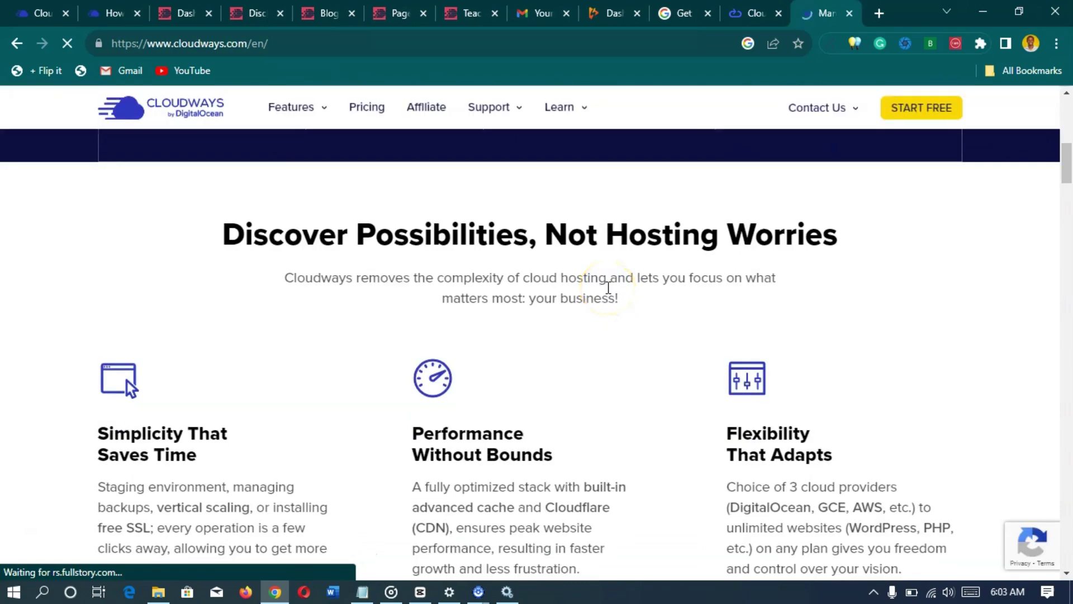
scroll(608, 288, down, 5)
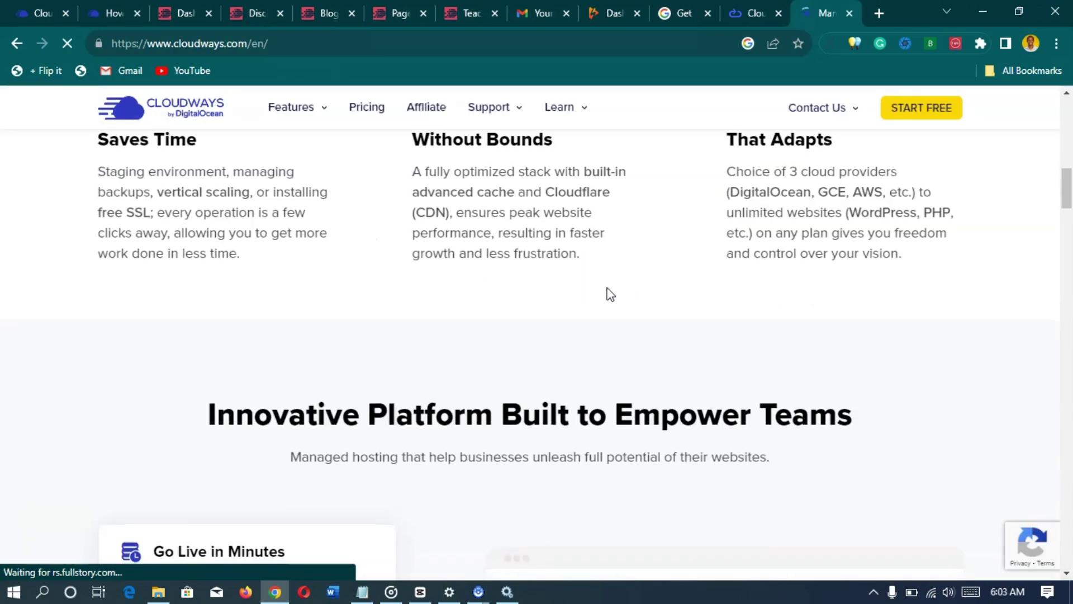
scroll(609, 291, down, 3)
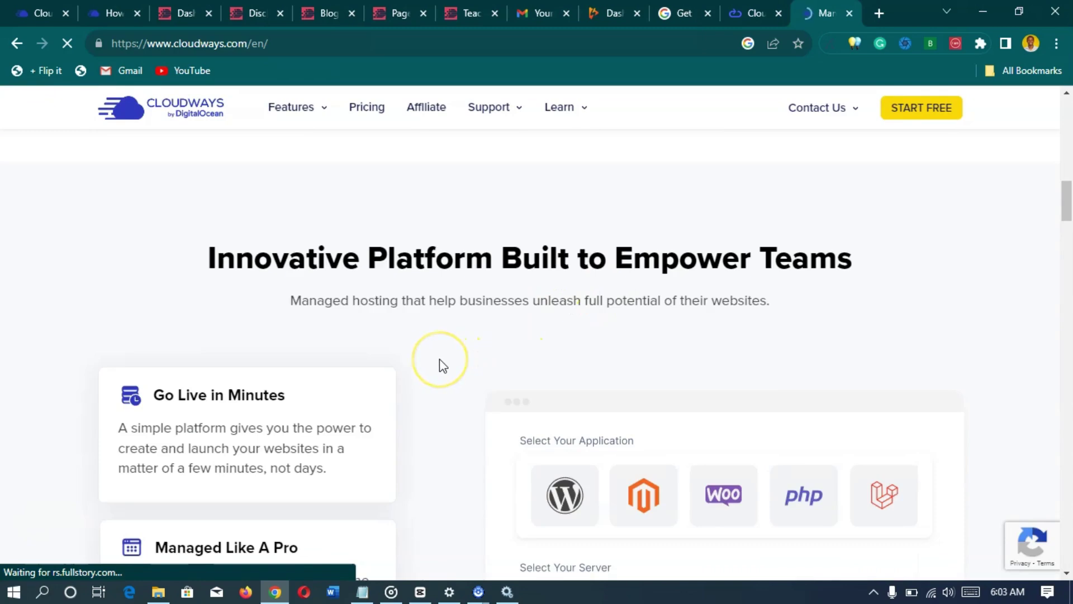
scroll(439, 365, down, 3)
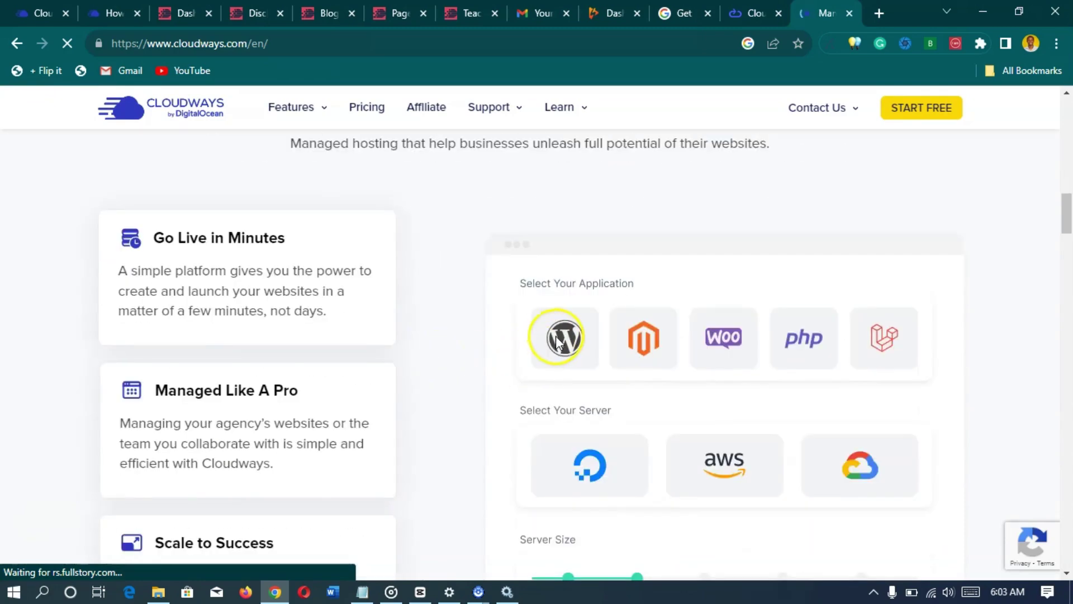
scroll(431, 333, down, 10)
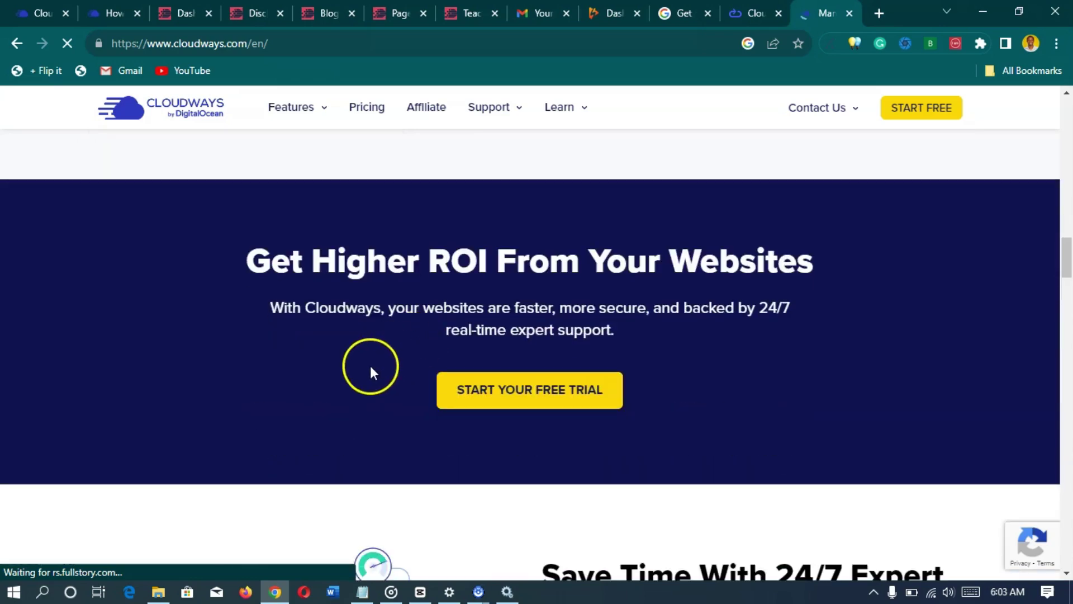
scroll(370, 366, down, 4)
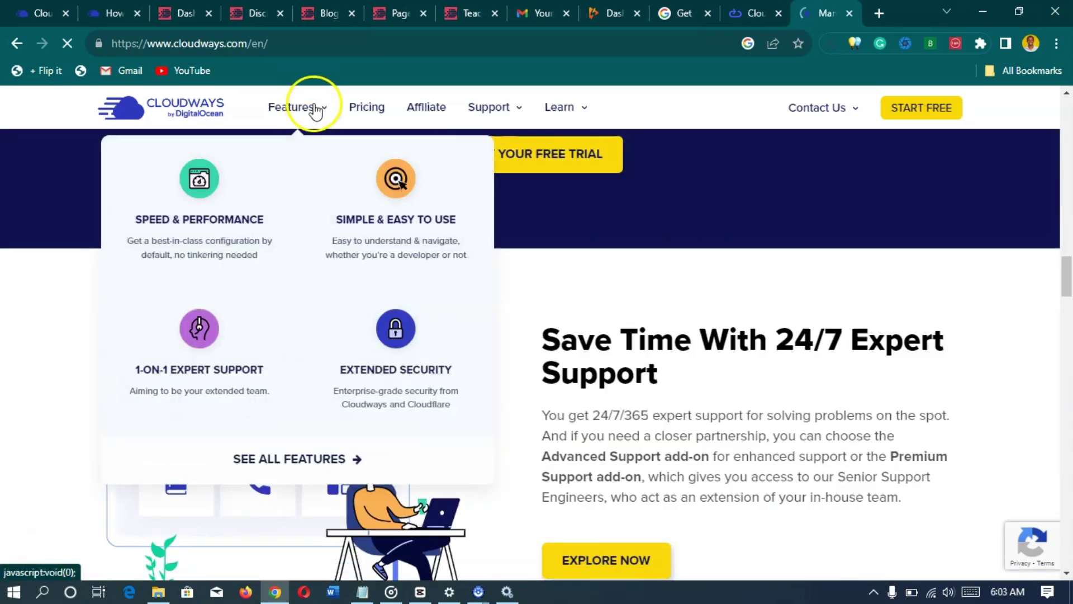
click(367, 108)
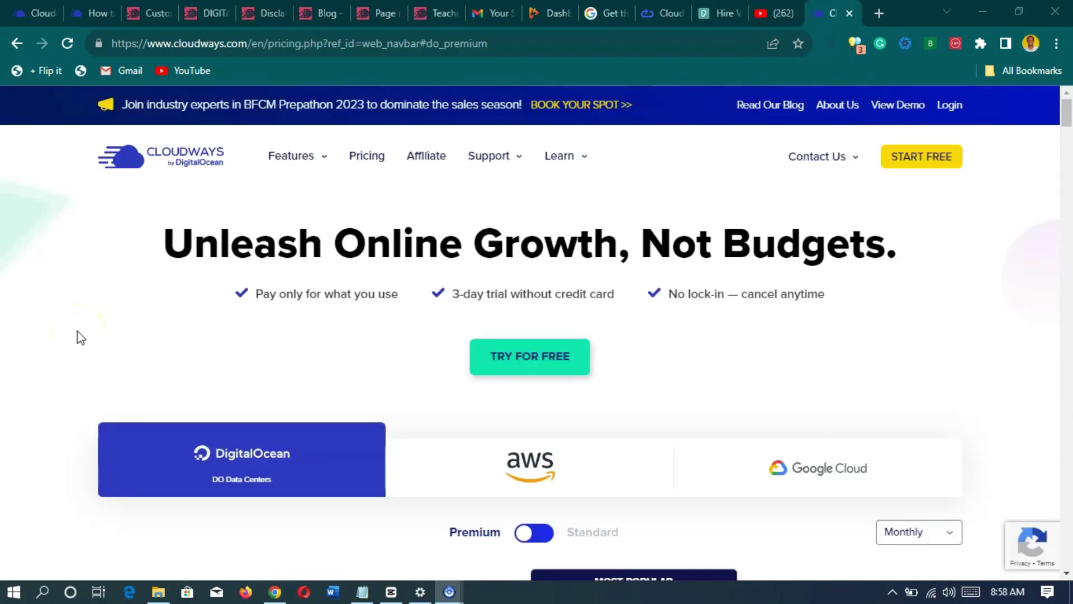
- Switch DigitalOcean plans from Premium to Standard, showing $11, $24, $46 and $88 monthly prices
scroll(81, 337, down, 3)
click(70, 336)
scroll(71, 337, down, 3)
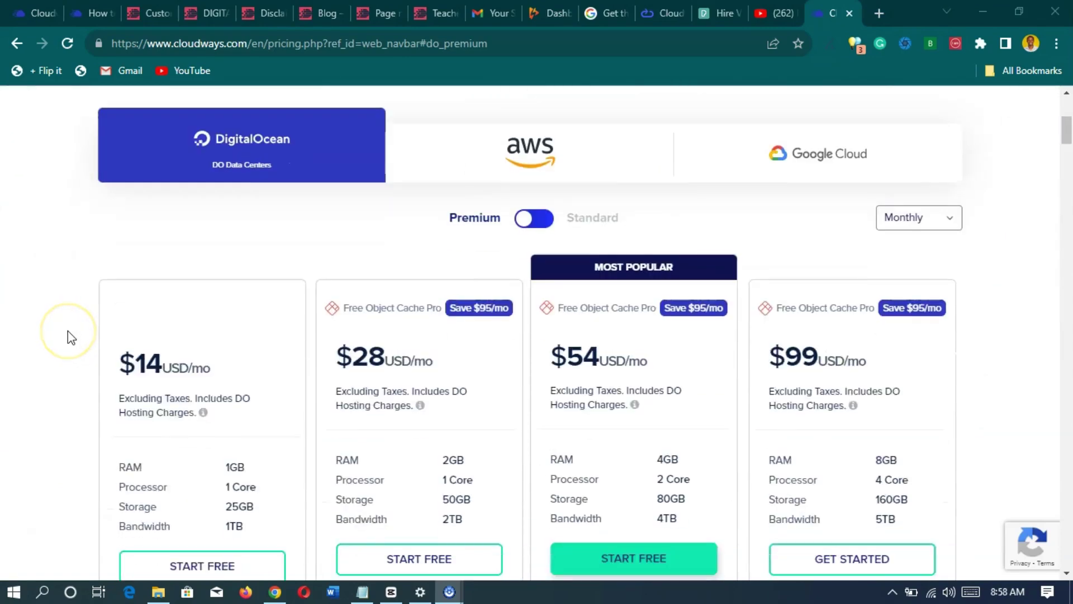
scroll(70, 336, down, 2)
scroll(70, 335, up, 2)
click(480, 120)
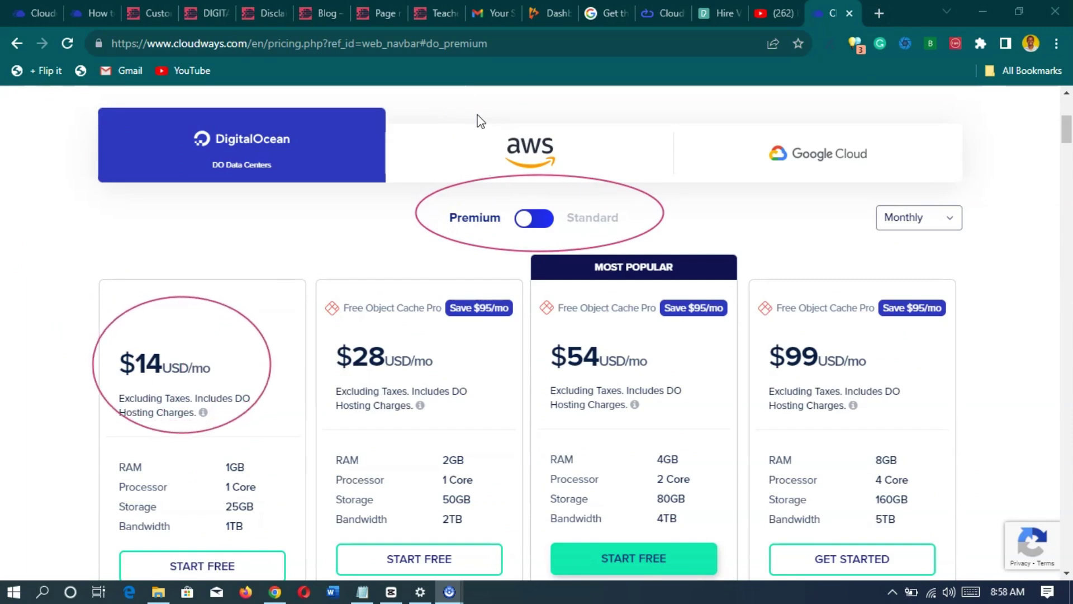
click(534, 219)
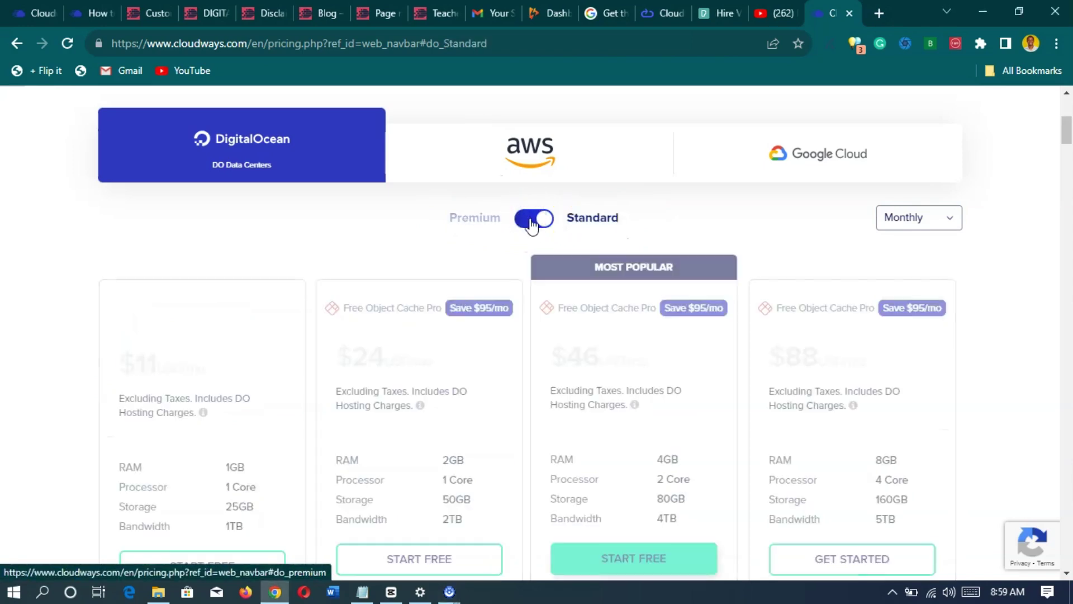
click(535, 143)
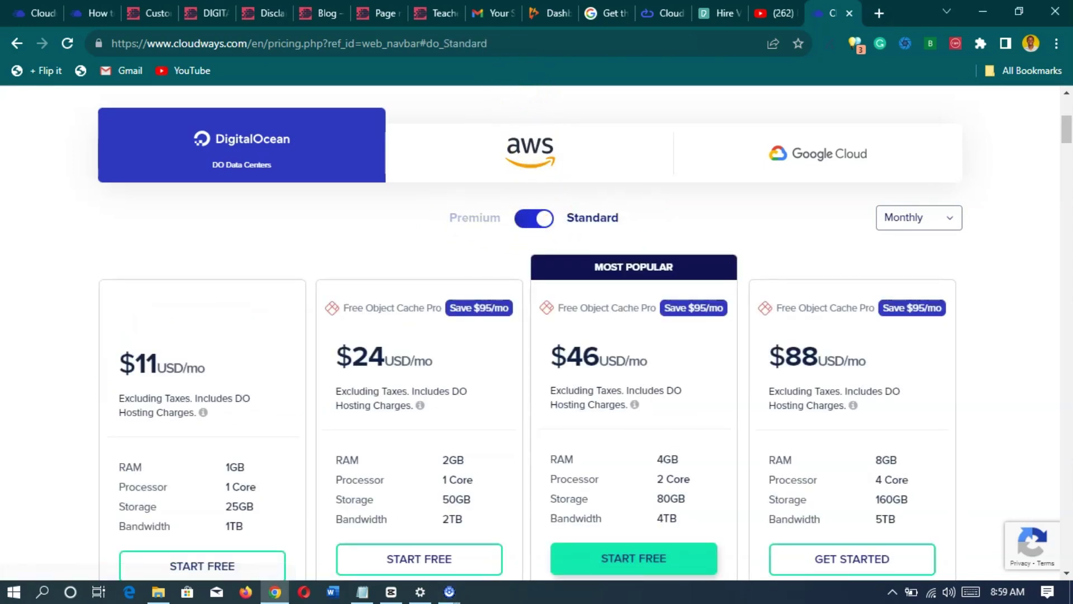